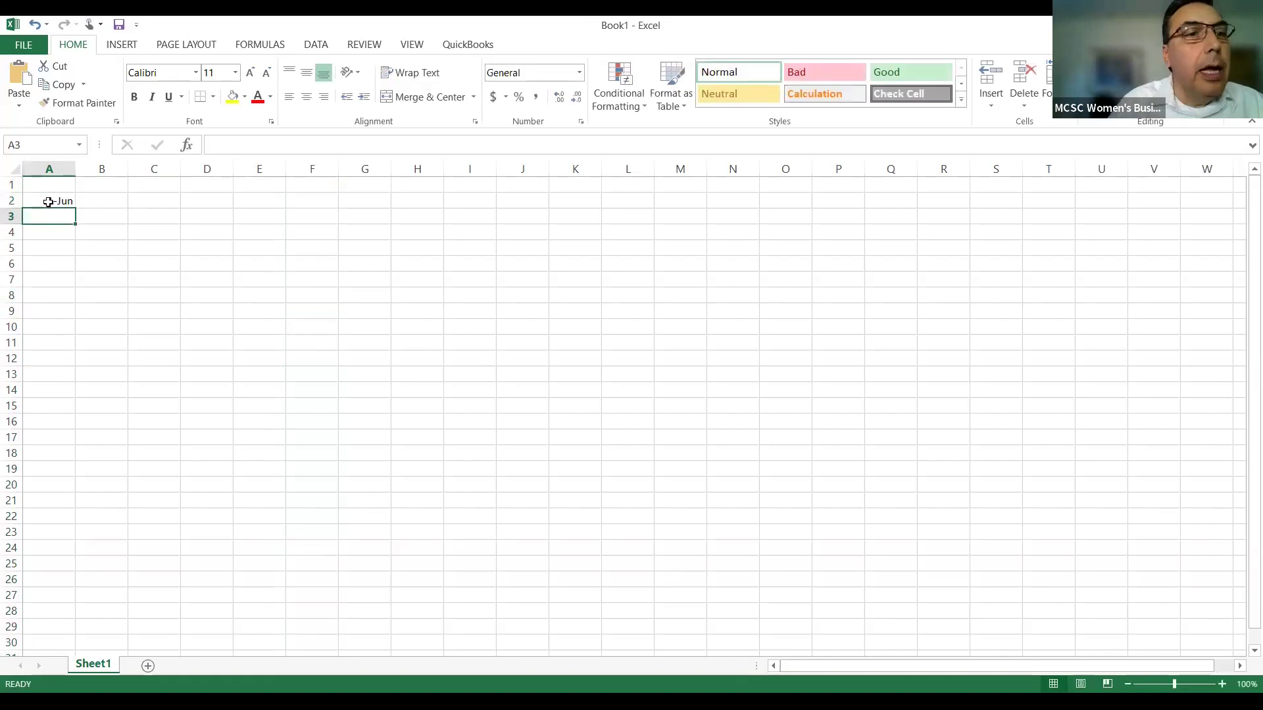
Fill the dates from 1-Jun in A2 down to 30-Jun in A31 and clear the extra dates in A32:A33
{"action": "left_click", "coordinate": [51, 201]}
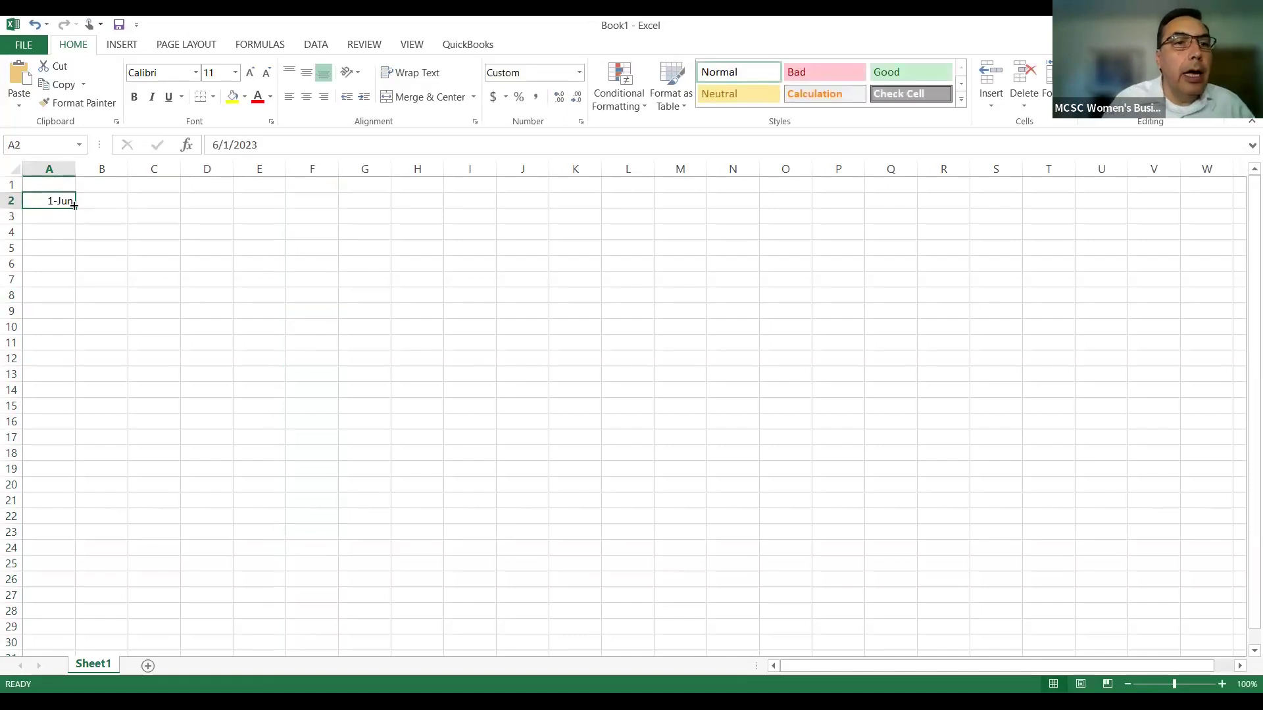
{"action": "left_click_drag", "start_coordinate": [74, 205], "coordinate": [72, 217]}
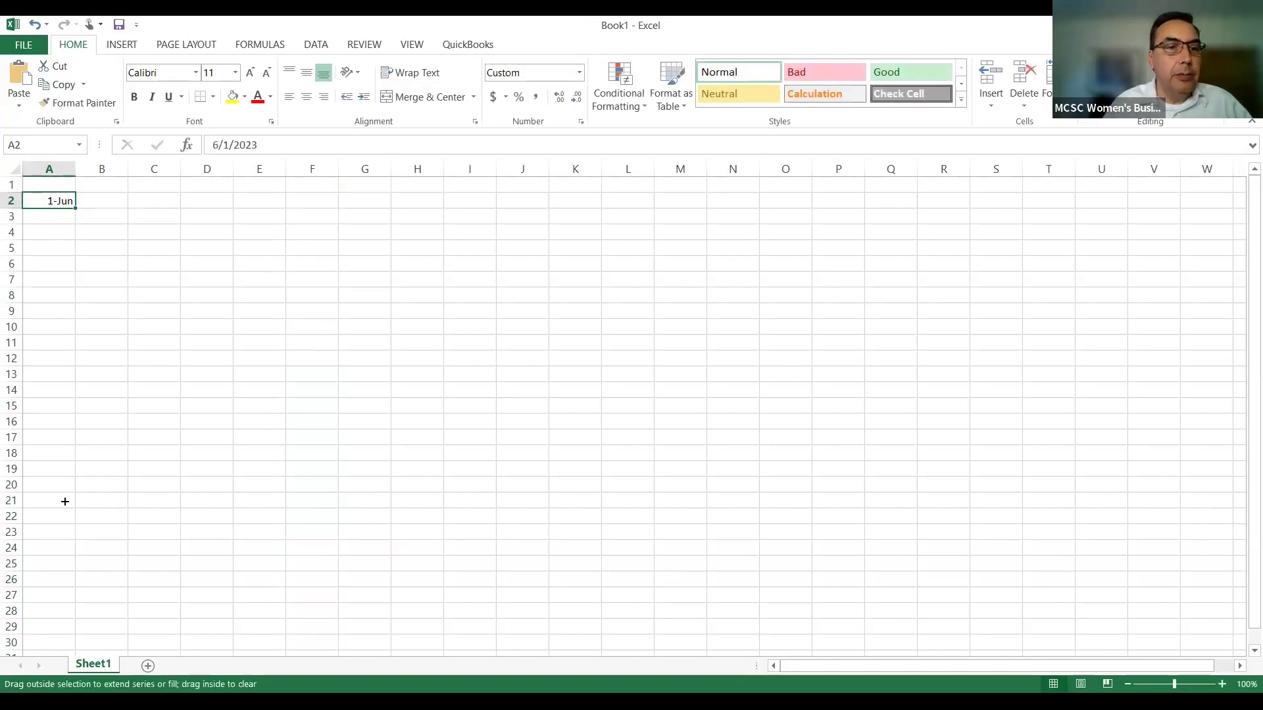
{"action": "mouse_move", "coordinate": [60, 638]}
{"action": "left_mouse_down"}
{"action": "mouse_move", "coordinate": [78, 601]}
{"action": "mouse_move", "coordinate": [66, 630]}
{"action": "mouse_move", "coordinate": [44, 628]}
{"action": "left_mouse_up"}
{"action": "scroll", "coordinate": [75, 589], "scroll_direction": "down", "scroll_amount": 2}
{"action": "key", "text": "Delete"}
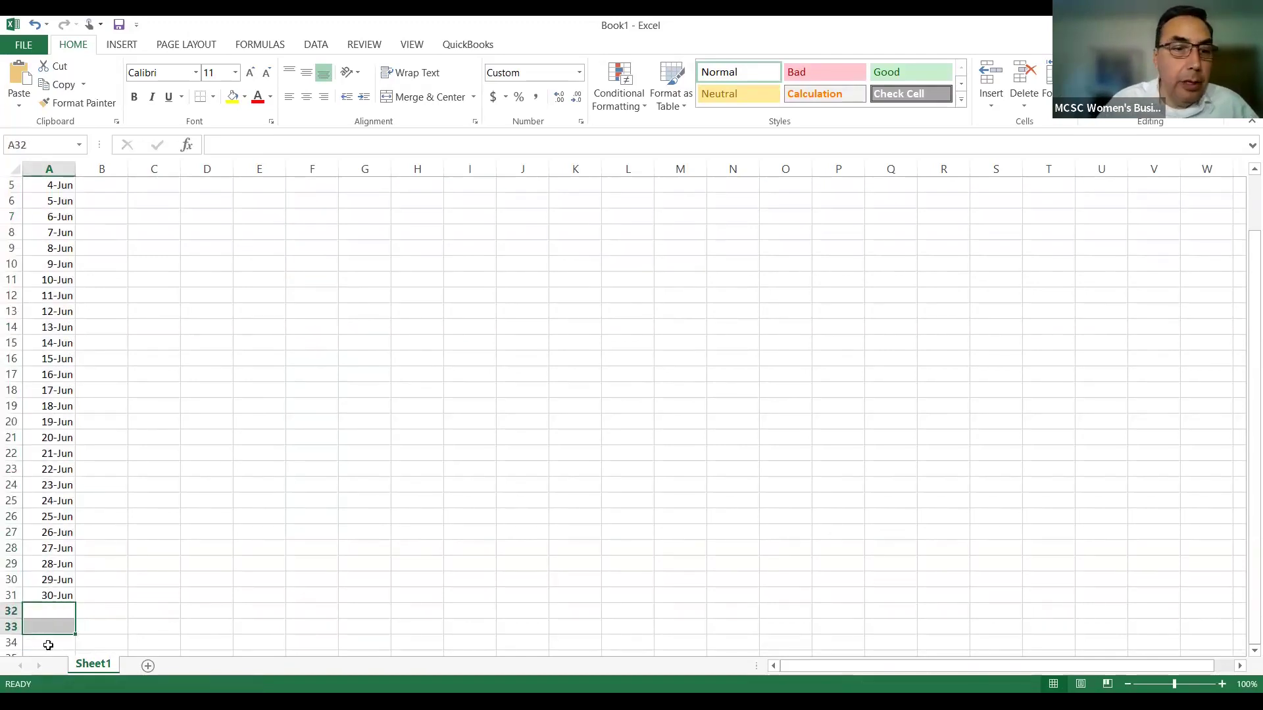
Rename the Sheet1 worksheet as June
{"action": "right_click", "coordinate": [91, 664]}
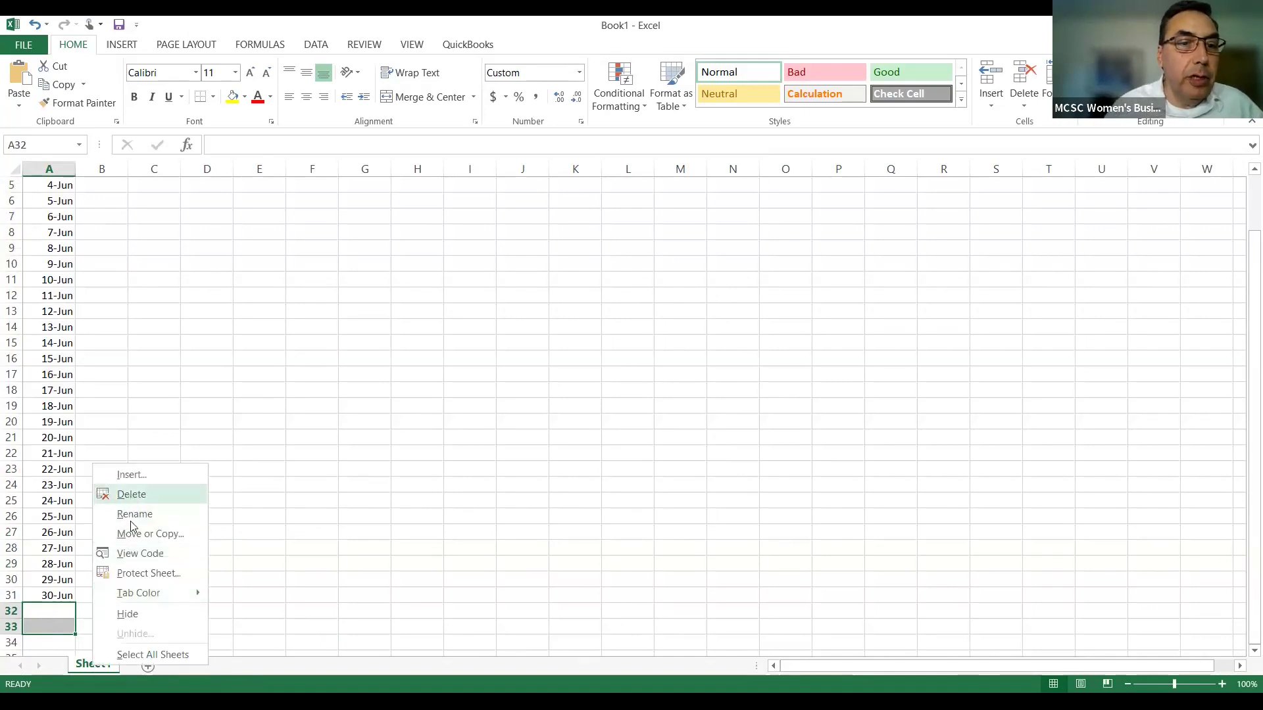
{"action": "left_click", "coordinate": [132, 514]}
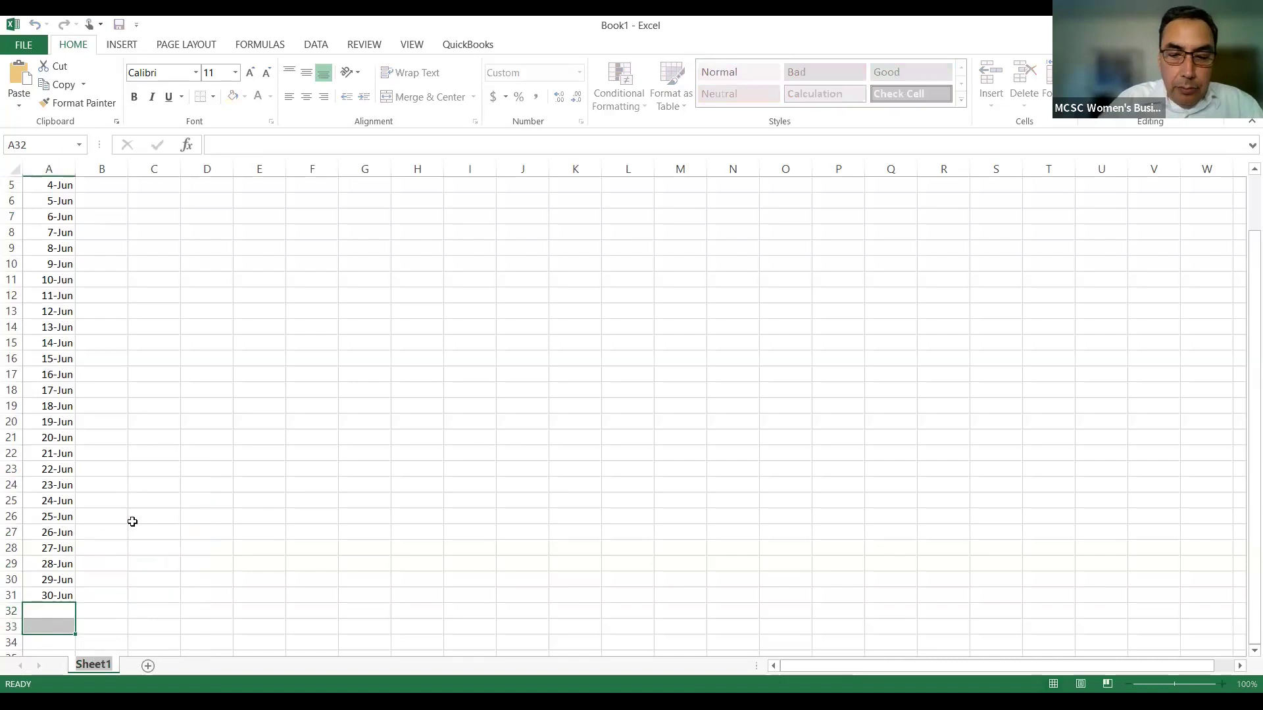
{"action": "type", "text": "June"}
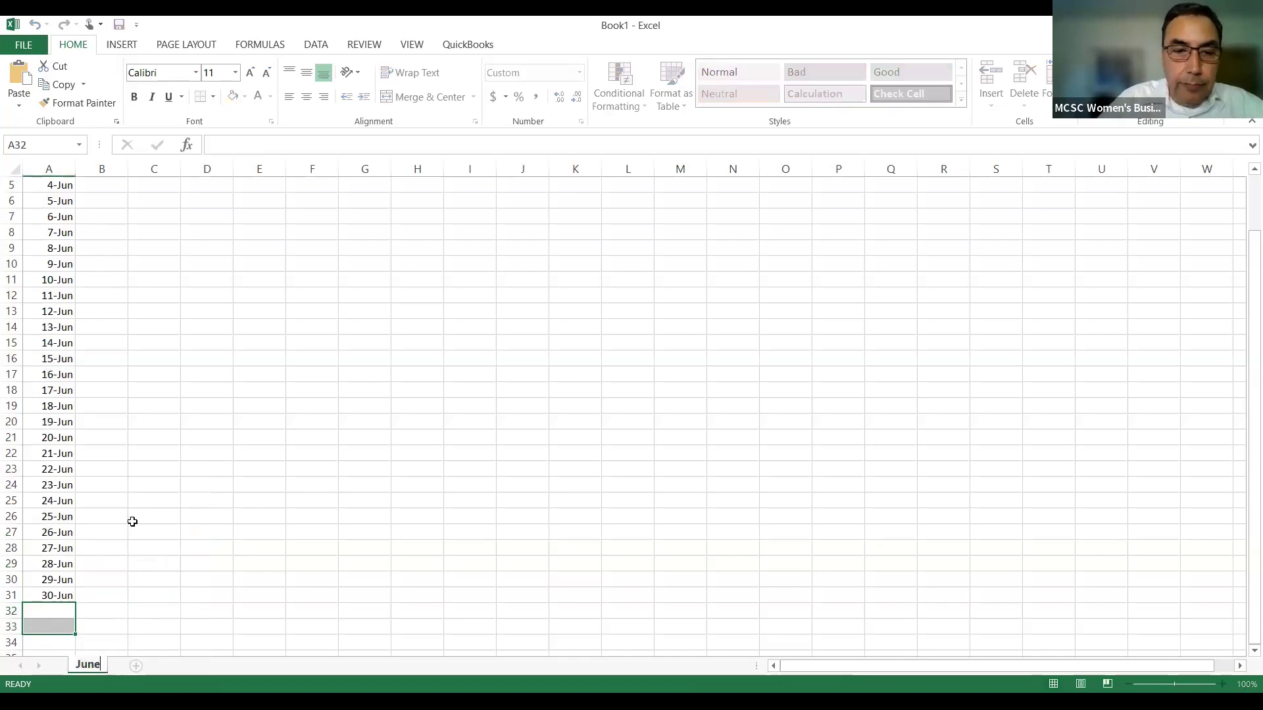
{"action": "key", "text": "Return"}
{"action": "left_click", "coordinate": [120, 465]}
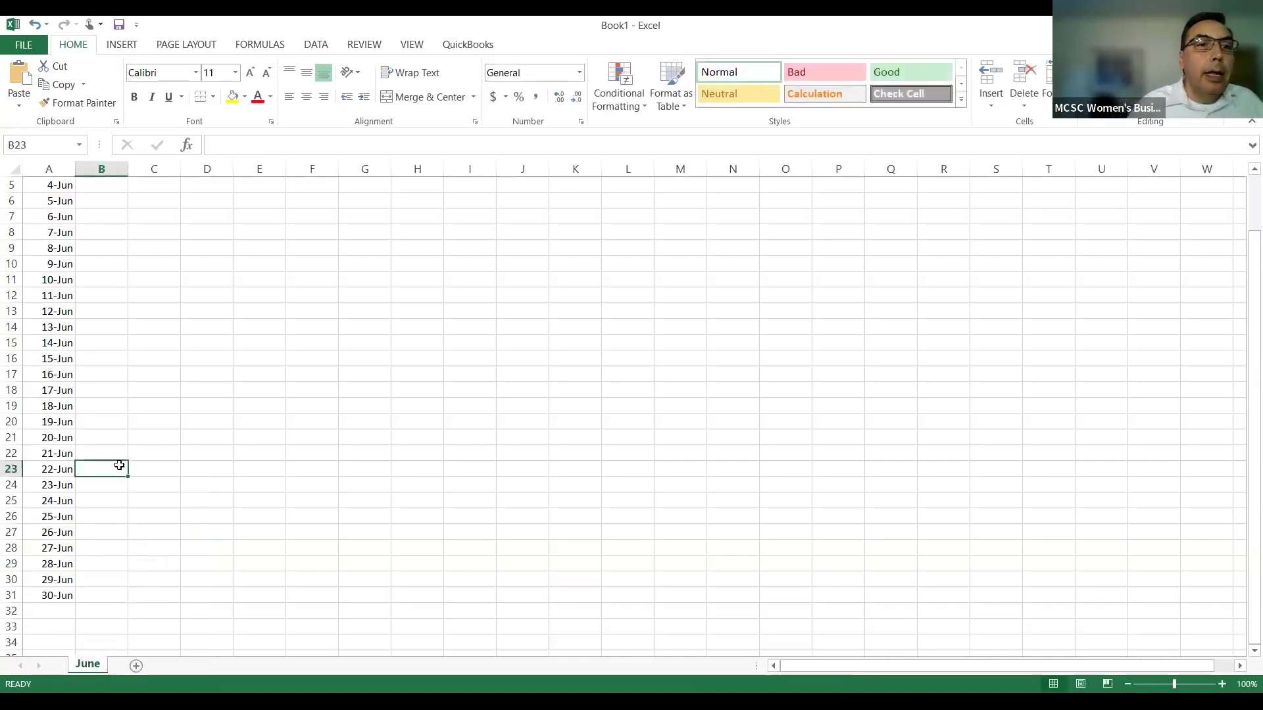
Enter the heading "deposits" in cell B1 above the column beside the dates
{"action": "scroll", "coordinate": [119, 465], "scroll_direction": "up", "scroll_amount": 2}
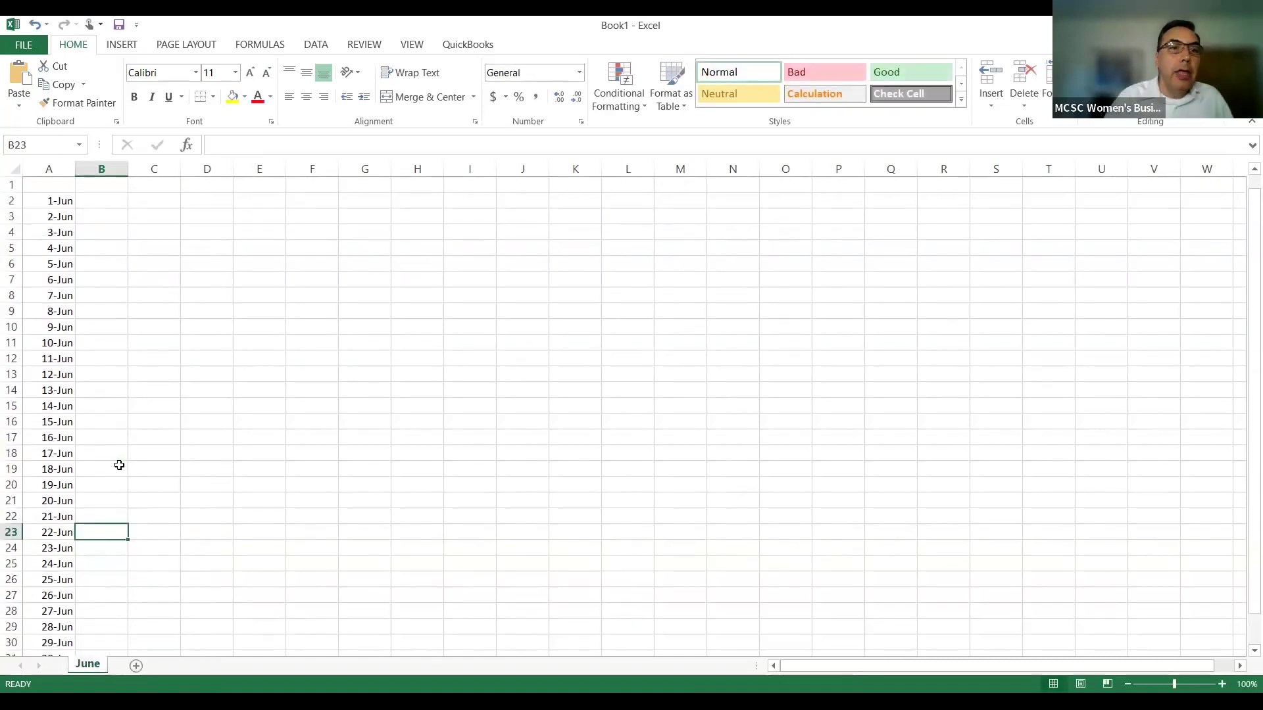
{"action": "left_click", "coordinate": [100, 186]}
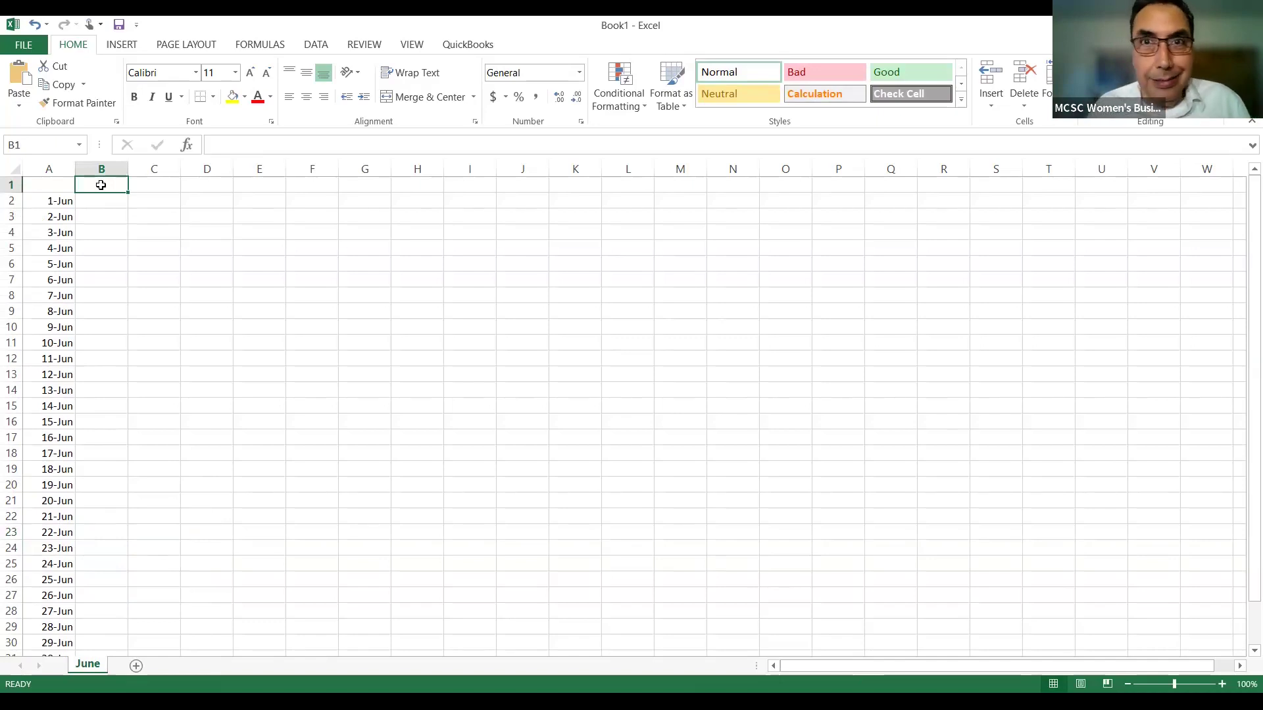
{"action": "type", "text": "deposits"}
{"action": "key", "text": "Return"}
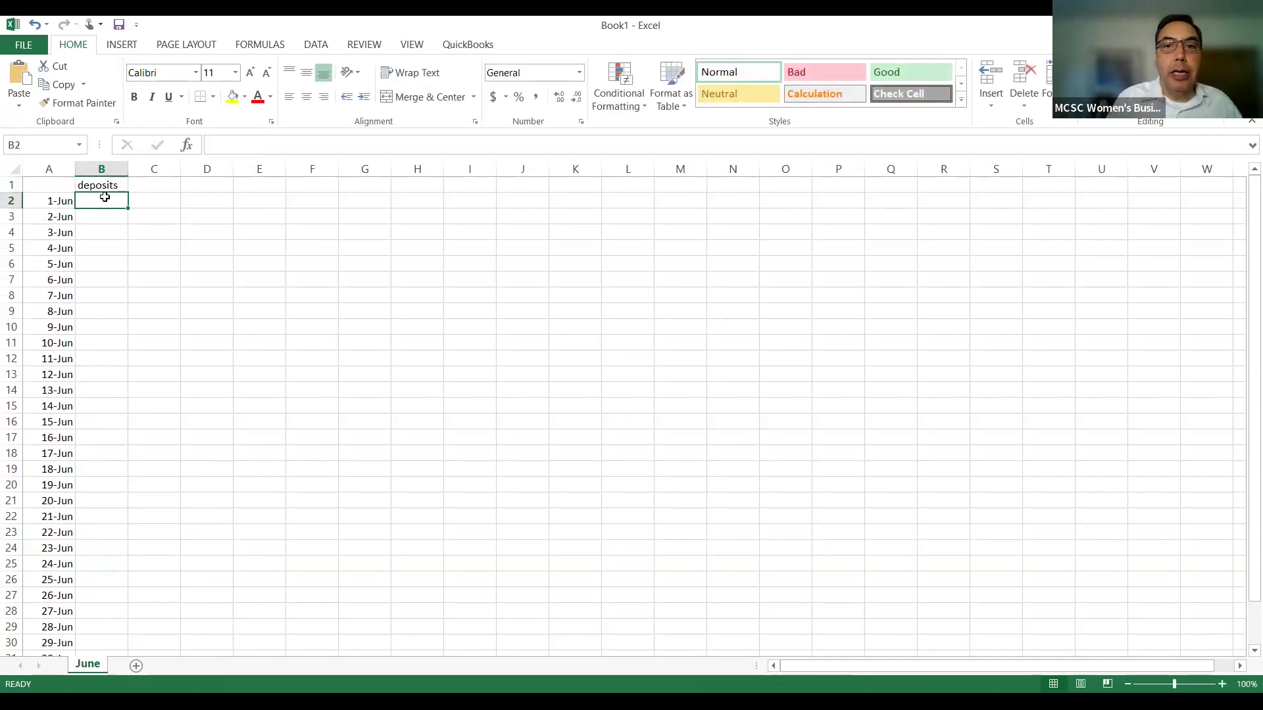
Enter the deposits 450, 450, 234, 234, 567, 456, 234 and 345 in B2:B9 for 1-Jun to 8-Jun
{"action": "type", "text": "450"}
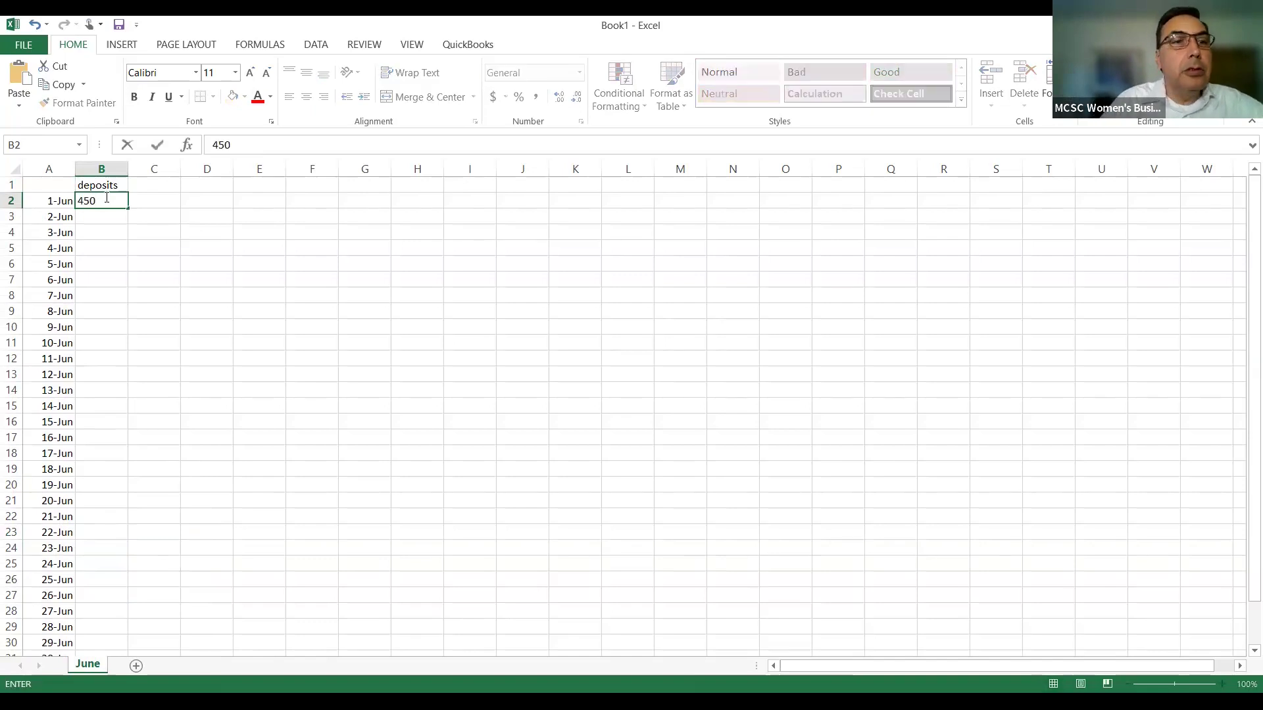
{"action": "key", "text": "Return"}
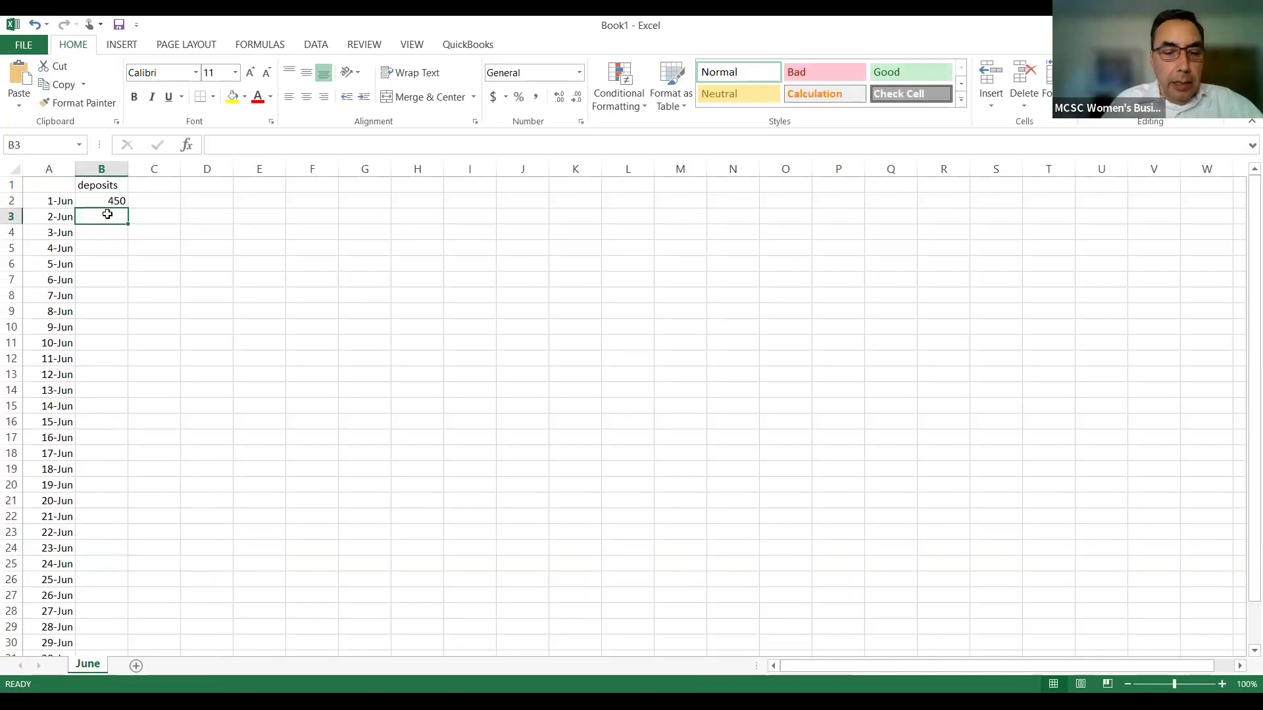
{"action": "type", "text": "450"}
{"action": "key", "text": "ctrl+Return"}
{"action": "key", "text": "Return"}
{"action": "type", "text": "234"}
{"action": "key", "text": "Return"}
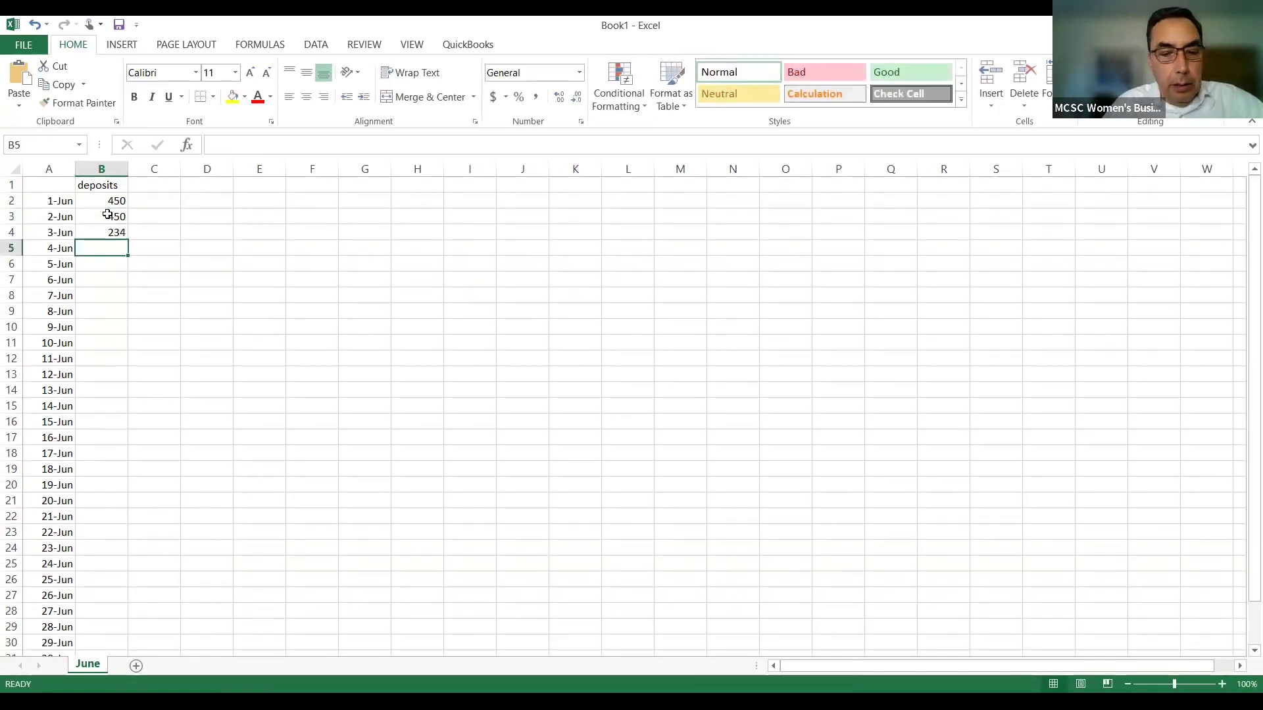
{"action": "type", "text": "234"}
{"action": "key", "text": "ctrl+Return"}
{"action": "key", "text": "Return"}
{"action": "type", "text": "567"}
{"action": "key", "text": "ctrl+Return"}
{"action": "key", "text": "Return"}
{"action": "type", "text": "456"}
{"action": "key", "text": "Return"}
{"action": "type", "text": "234"}
{"action": "key", "text": "Return"}
{"action": "type", "text": "345"}
{"action": "key", "text": "Return"}
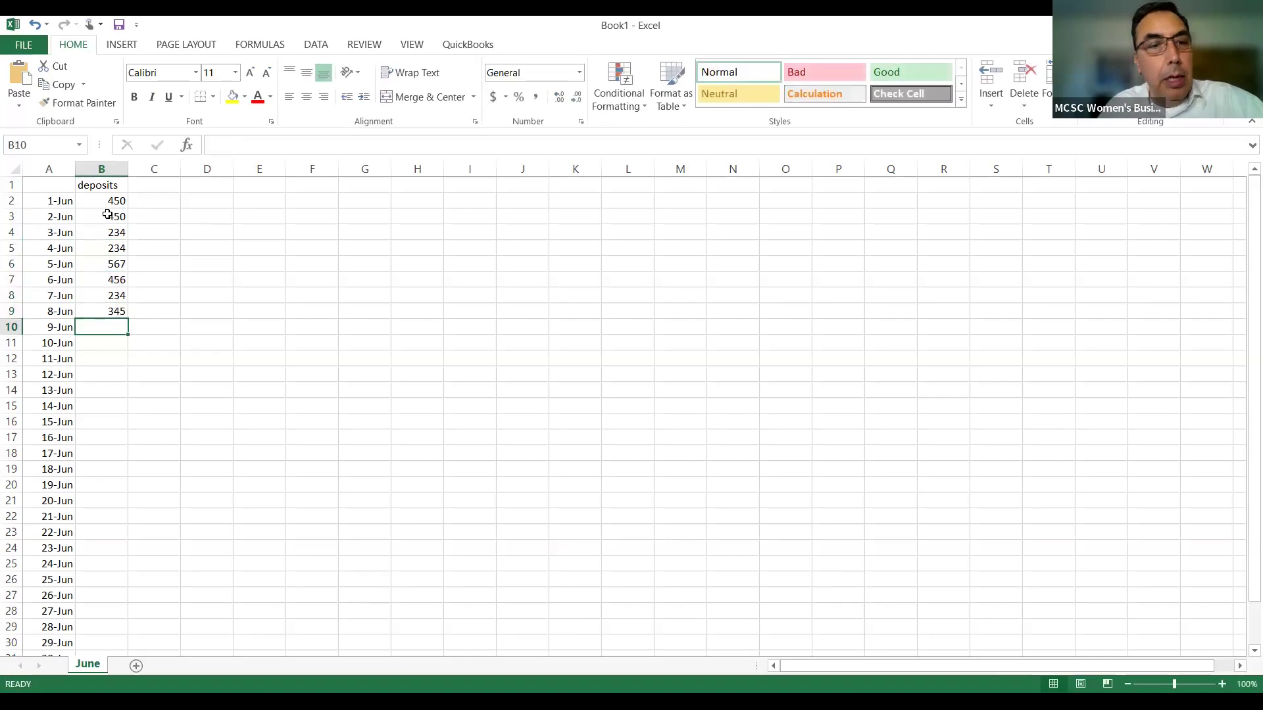
Total the deposits column in B32 with a SUM formula covering B2:B31
{"action": "scroll", "coordinate": [107, 215], "scroll_direction": "down", "scroll_amount": 3}
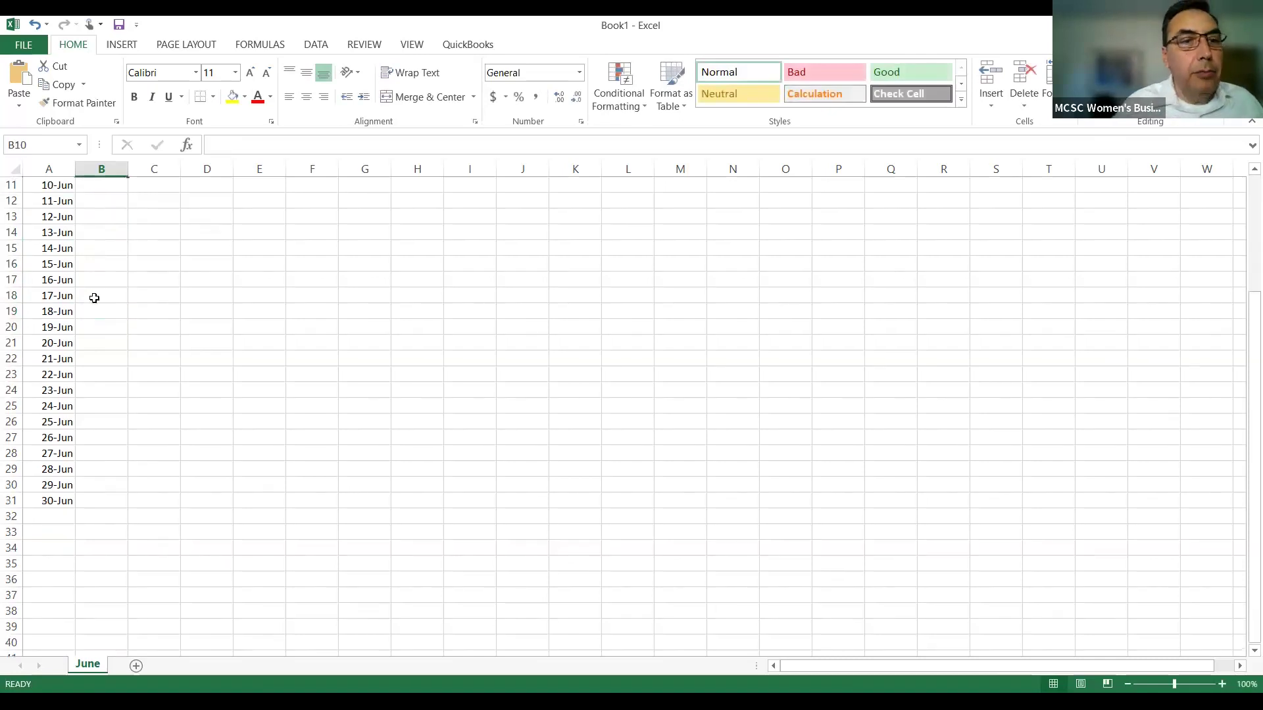
{"action": "left_click", "coordinate": [96, 519]}
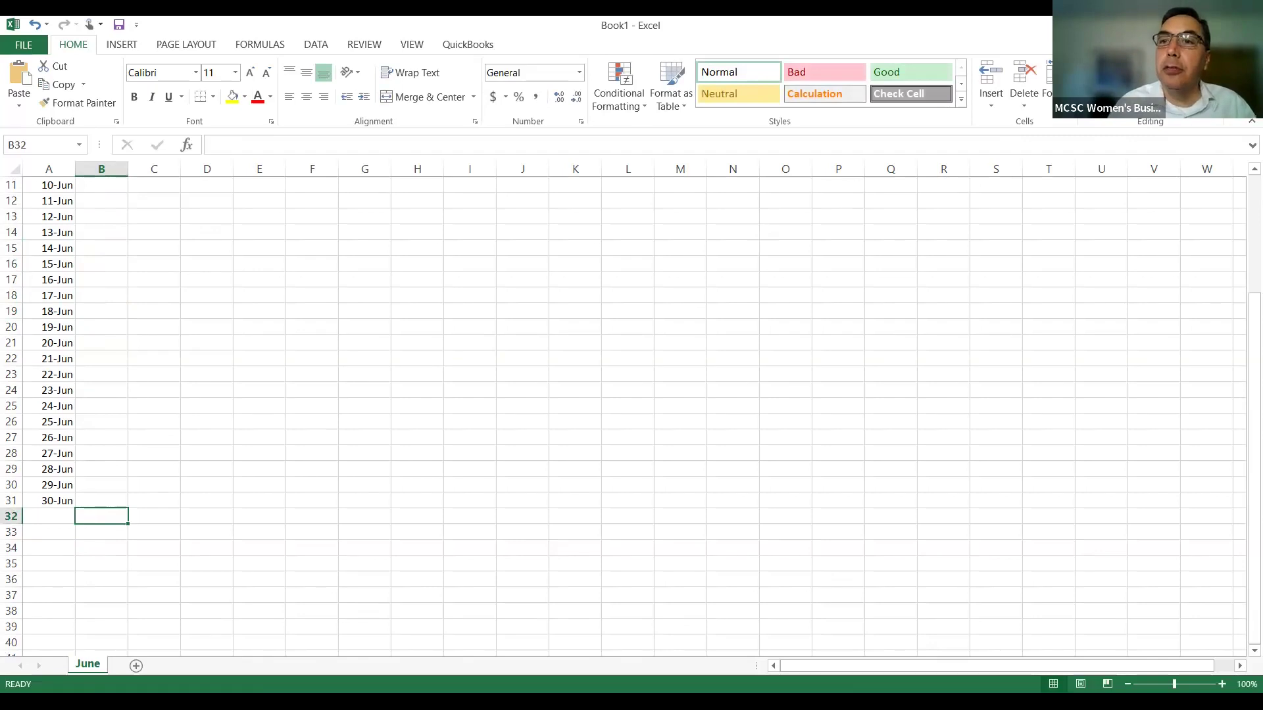
{"action": "key", "text": "alt+equal"}
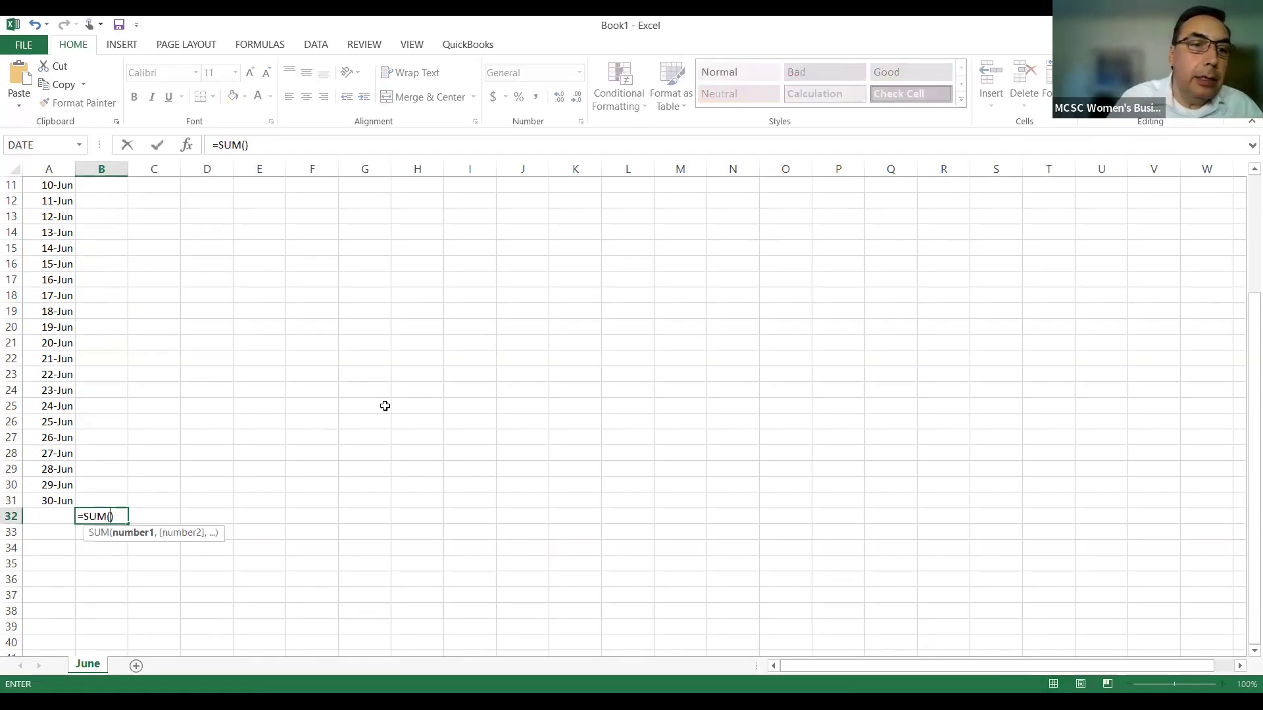
{"action": "left_click", "coordinate": [101, 499]}
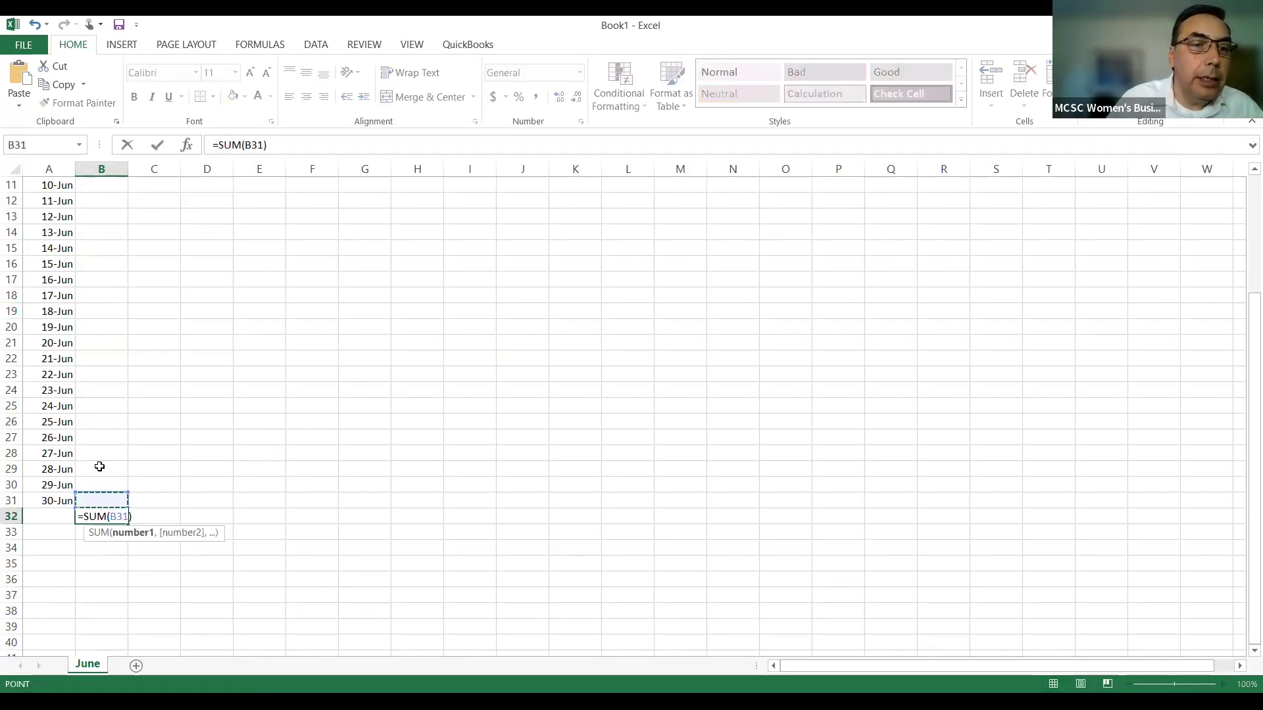
{"action": "scroll", "coordinate": [106, 198], "scroll_direction": "up", "scroll_amount": 4}
{"action": "left_click", "coordinate": [106, 197], "text": "shift"}
{"action": "key", "text": "Return"}
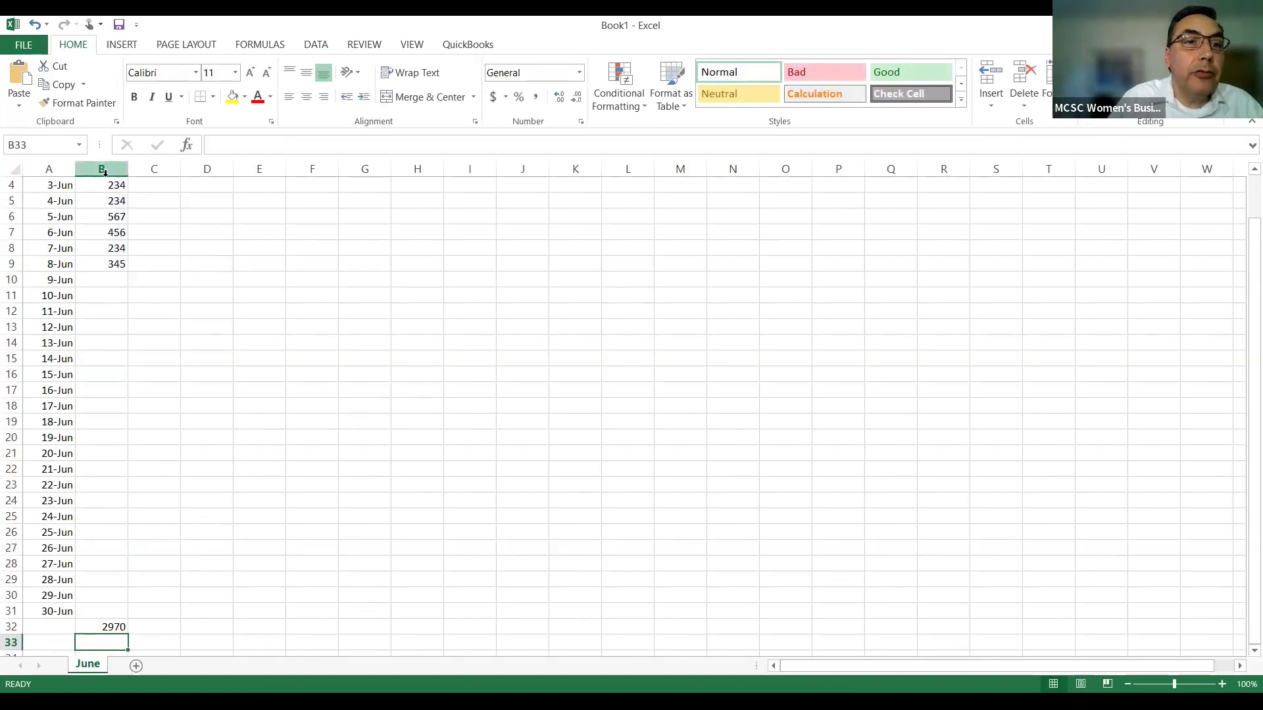
Format column B as dollar accounting values without decimals and make the total in B32 bold
{"action": "left_click", "coordinate": [103, 171]}
{"action": "left_click", "coordinate": [495, 98]}
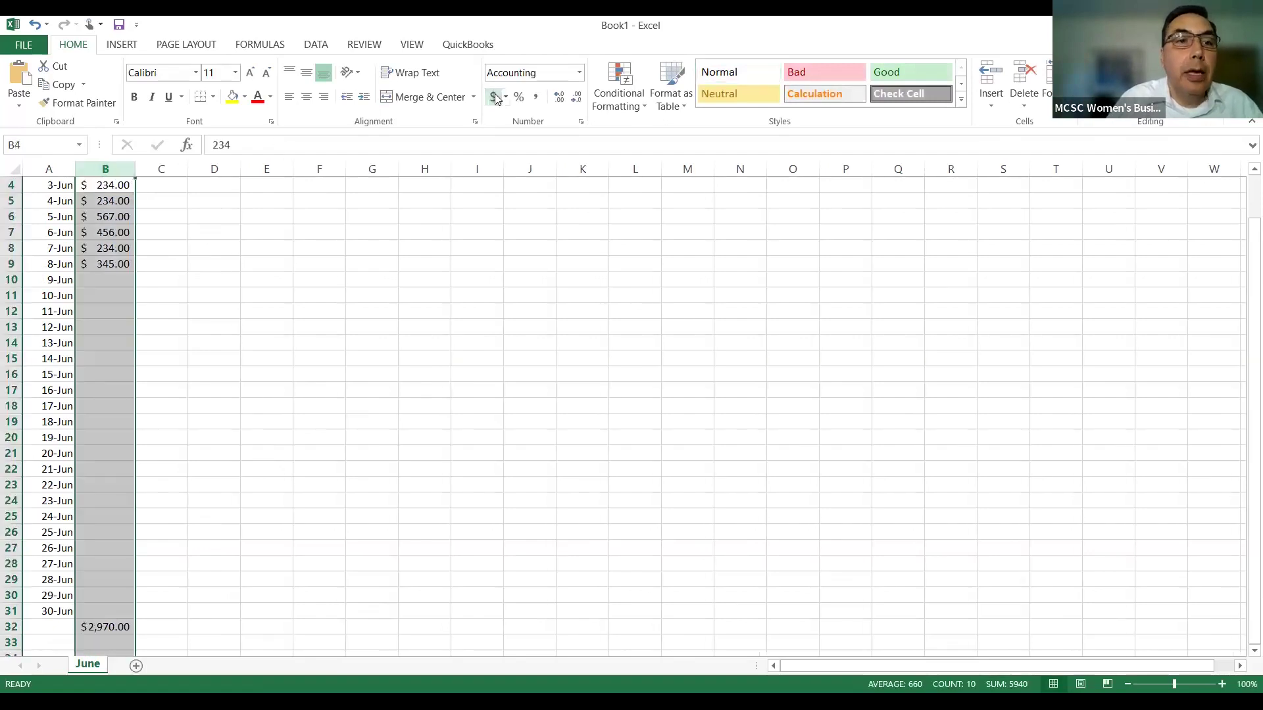
{"action": "left_click", "coordinate": [576, 96]}
{"action": "left_click", "coordinate": [576, 96]}
{"action": "left_click", "coordinate": [223, 381]}
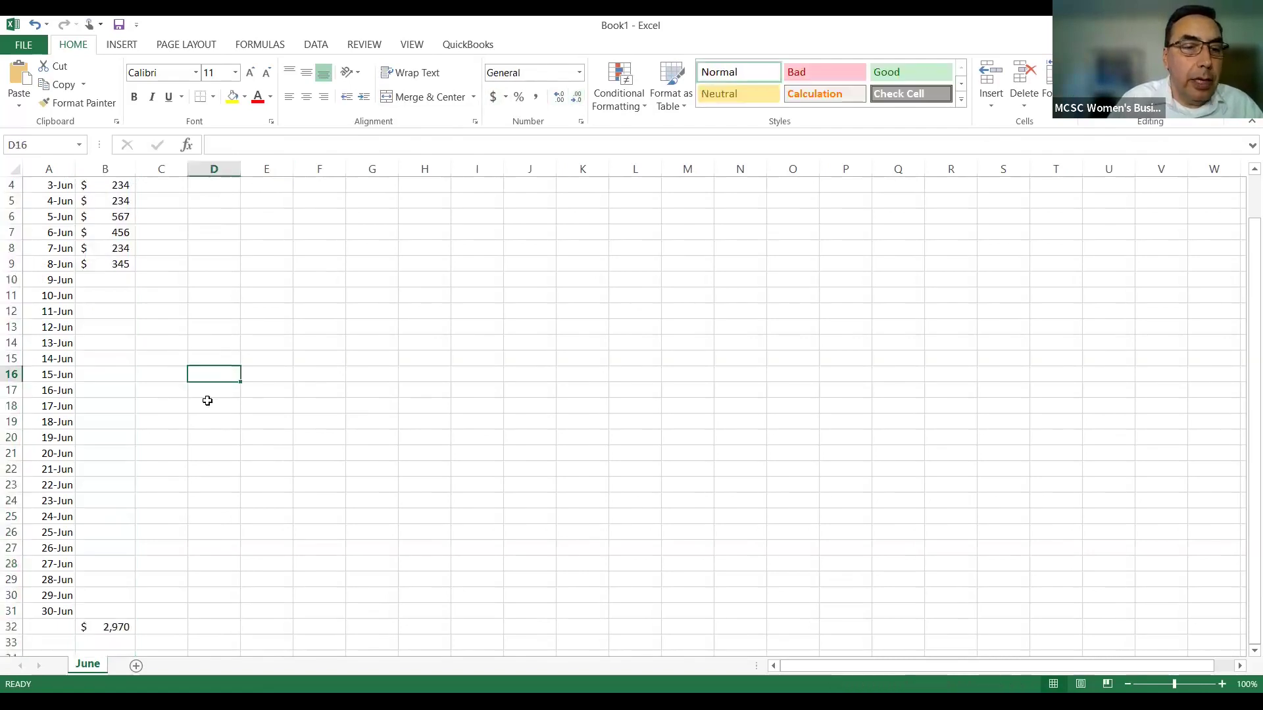
{"action": "left_click", "coordinate": [95, 625]}
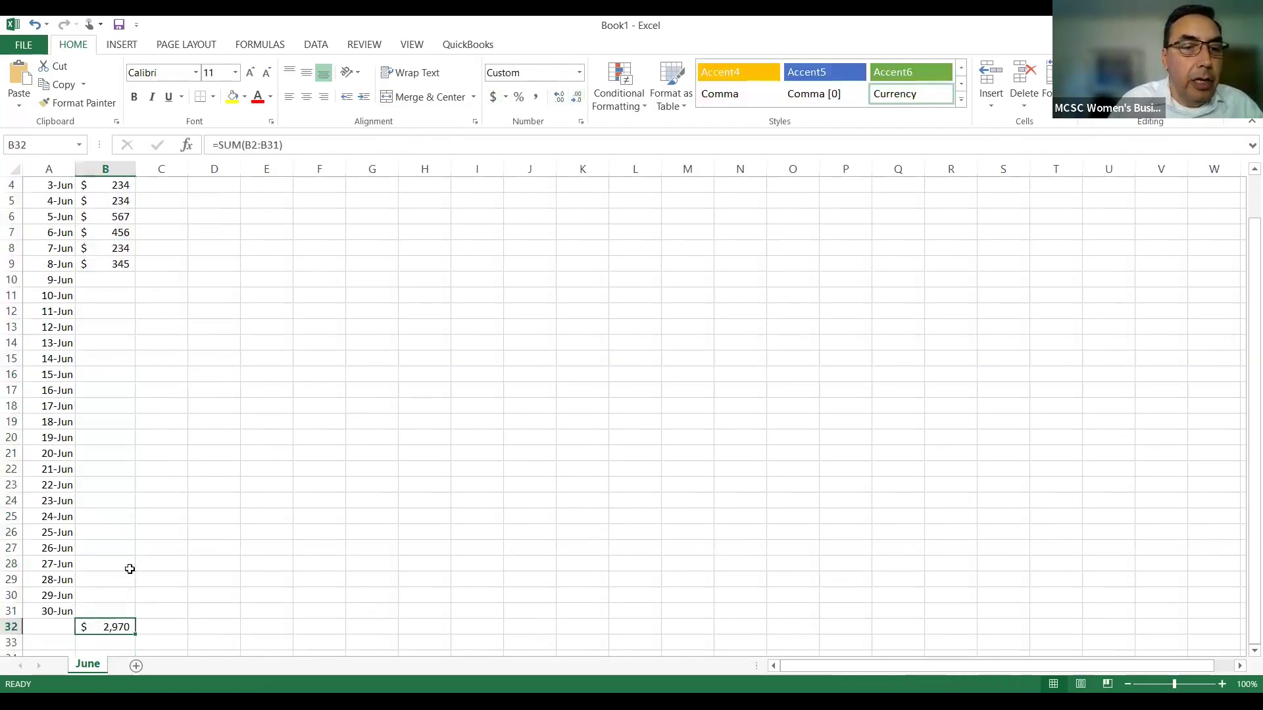
{"action": "left_click", "coordinate": [135, 99]}
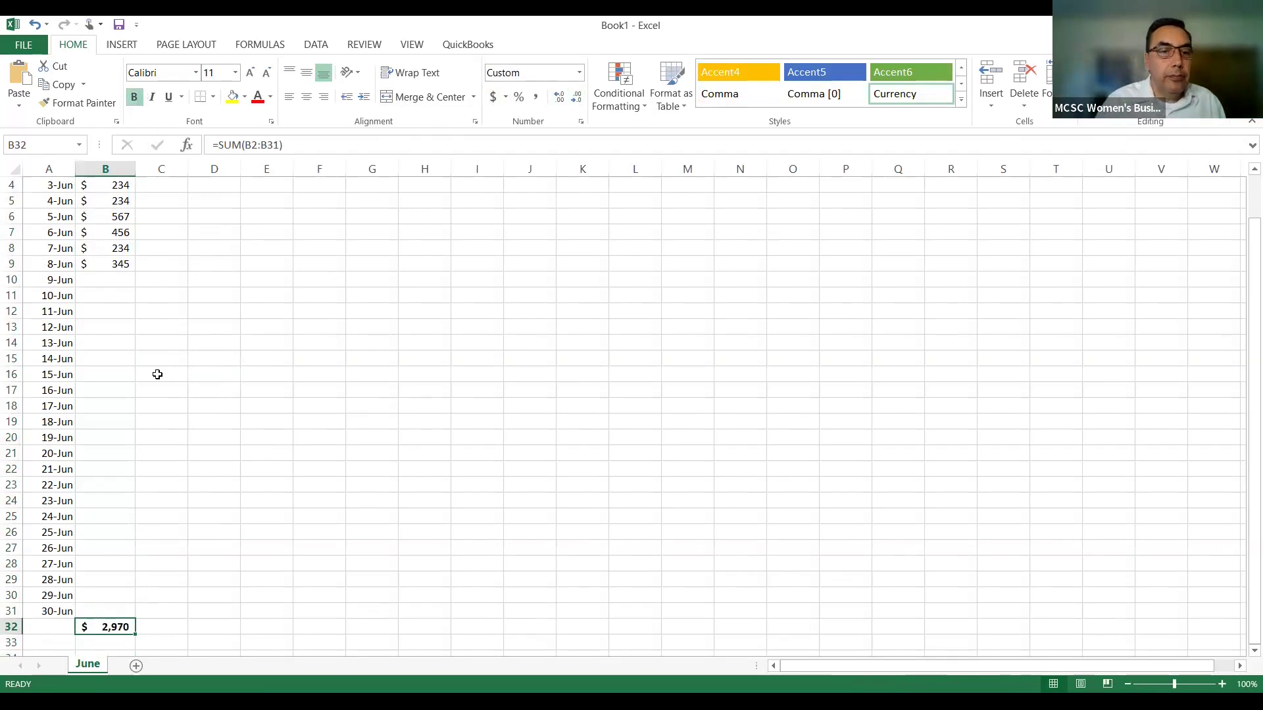
Enter the deposits 345, 345, 345, 678, 666, 543, 345 and 345 in B10:B17 for 9-Jun to 16-Jun
{"action": "scroll", "coordinate": [154, 373], "scroll_direction": "up", "scroll_amount": 1}
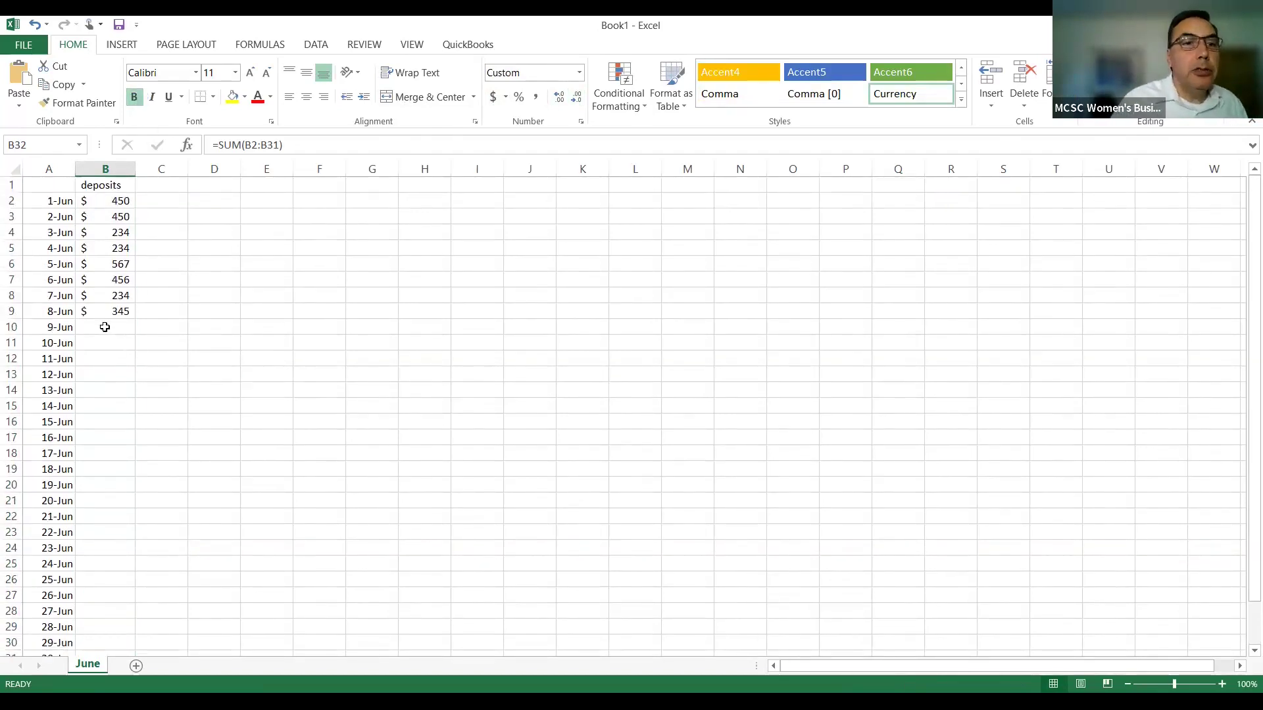
{"action": "left_click", "coordinate": [106, 333]}
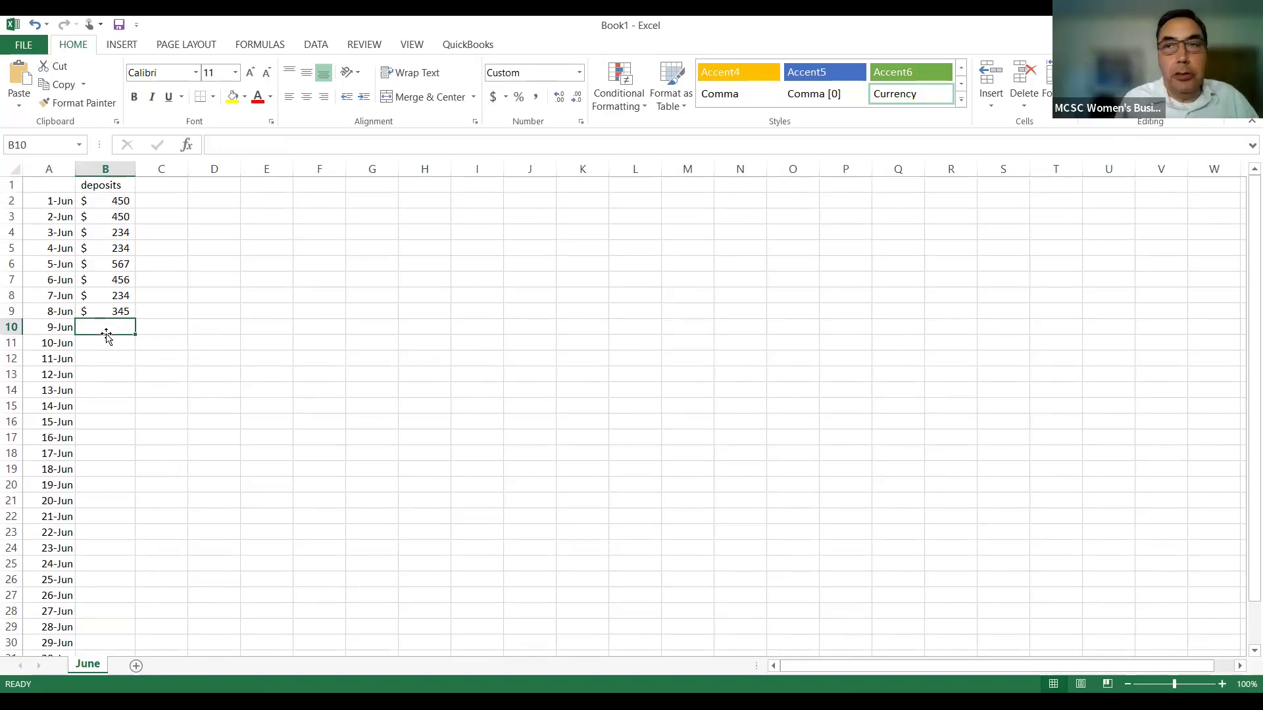
{"action": "type", "text": "345"}
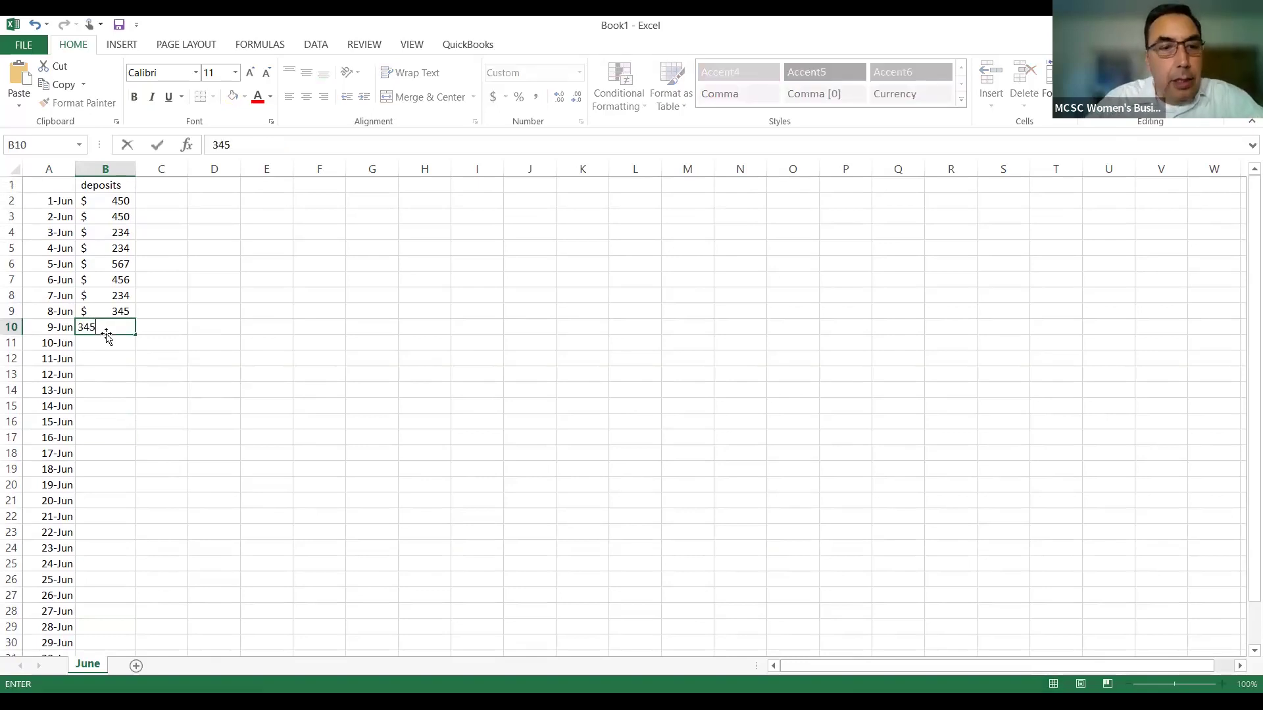
{"action": "key", "text": "Return"}
{"action": "scroll", "coordinate": [107, 336], "scroll_direction": "down", "scroll_amount": 2}
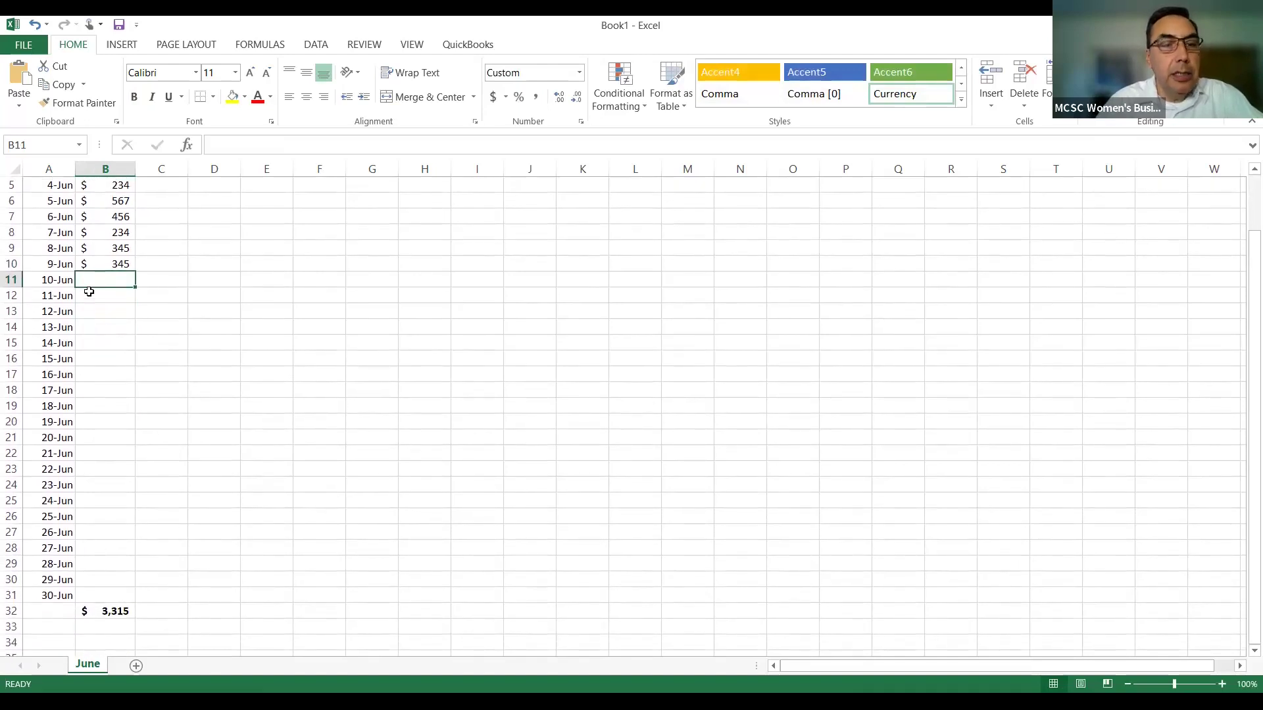
{"action": "type", "text": "345"}
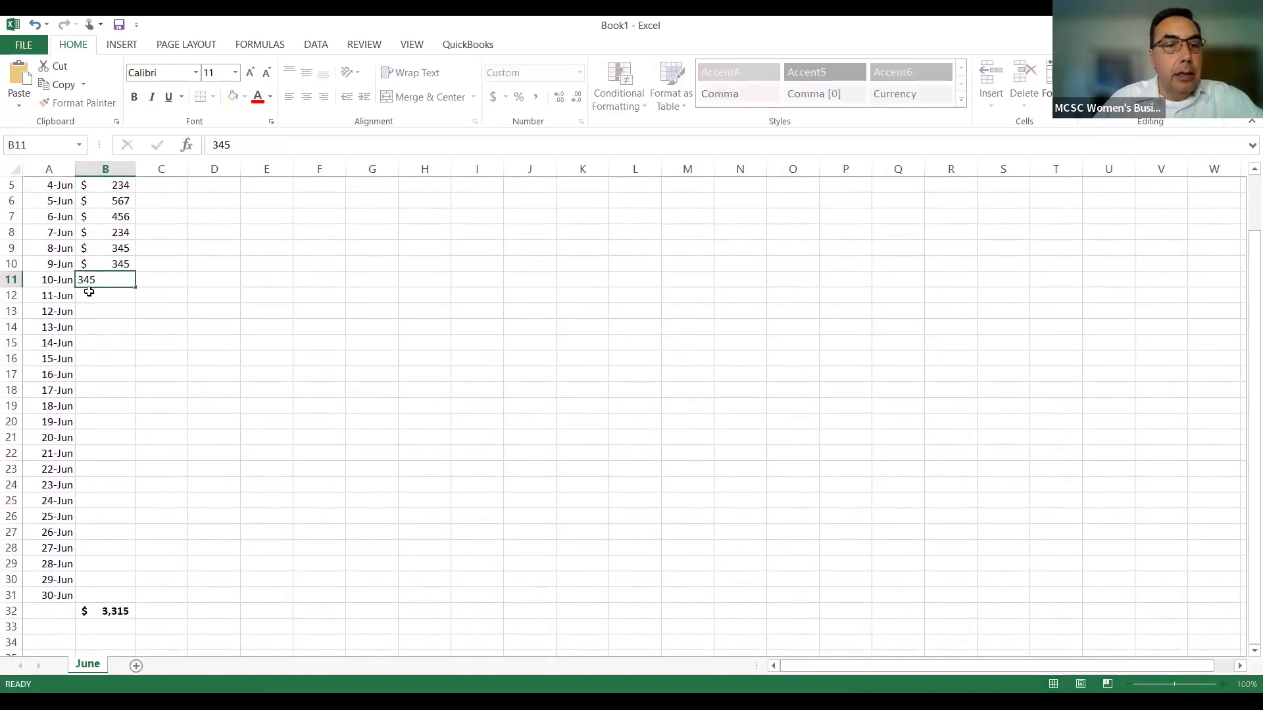
{"action": "key", "text": "Return"}
{"action": "type", "text": "345"}
{"action": "key", "text": "Return"}
{"action": "type", "text": "678"}
{"action": "key", "text": "Return"}
{"action": "type", "text": "666"}
{"action": "key", "text": "Return"}
{"action": "type", "text": "543"}
{"action": "key", "text": "Return"}
{"action": "type", "text": "345"}
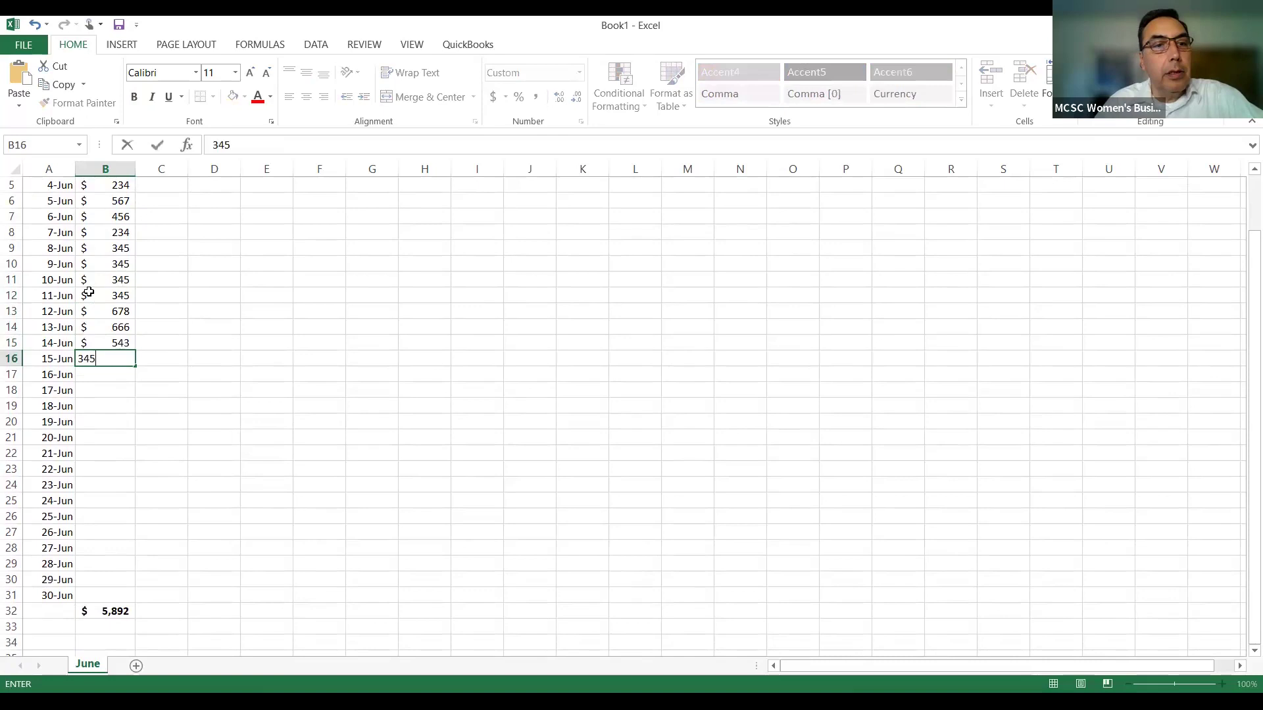
{"action": "key", "text": "Return"}
{"action": "type", "text": "345"}
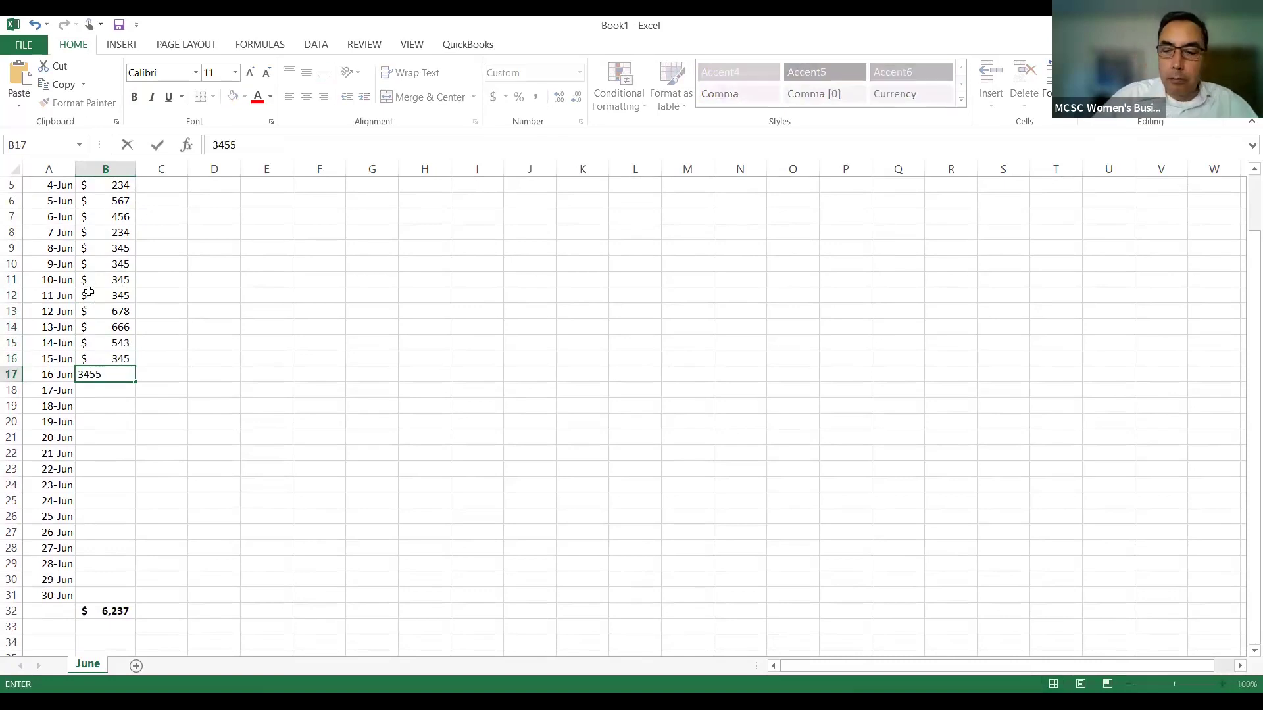
{"action": "key", "text": "Return"}
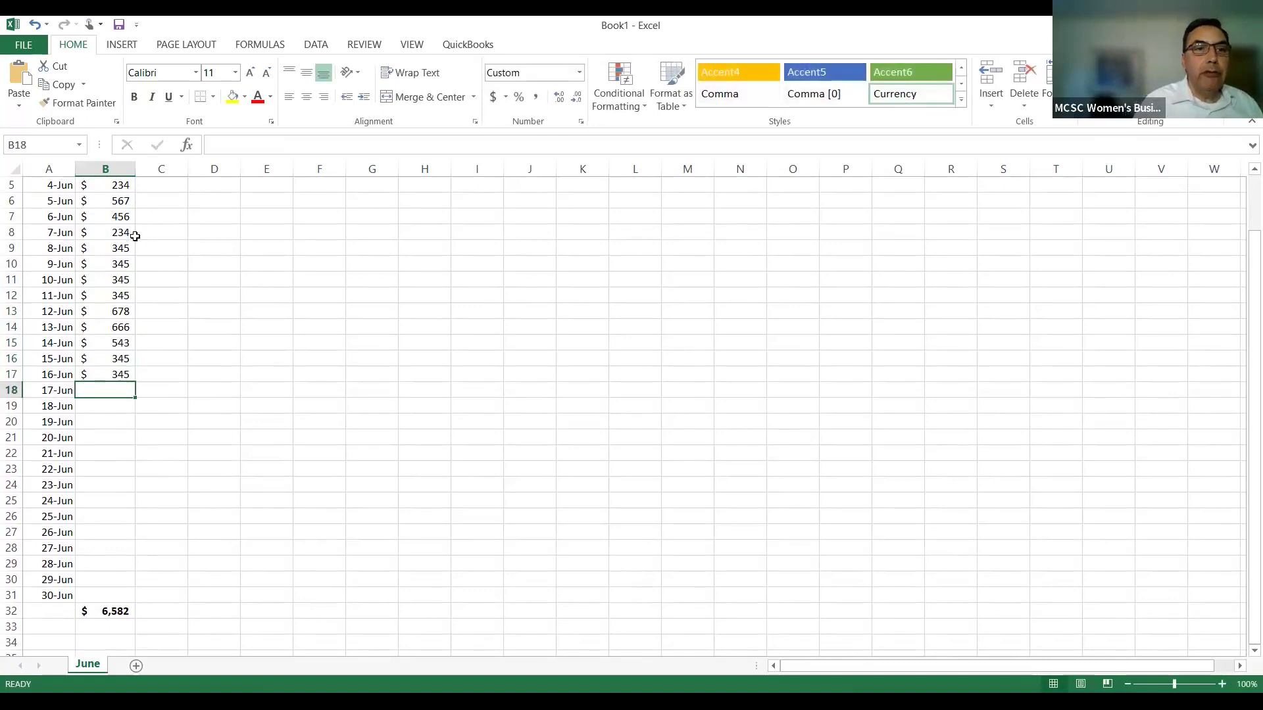
Insert a blank row above the heading row and select the deposits heading
{"action": "scroll", "coordinate": [124, 243], "scroll_direction": "up", "scroll_amount": 2}
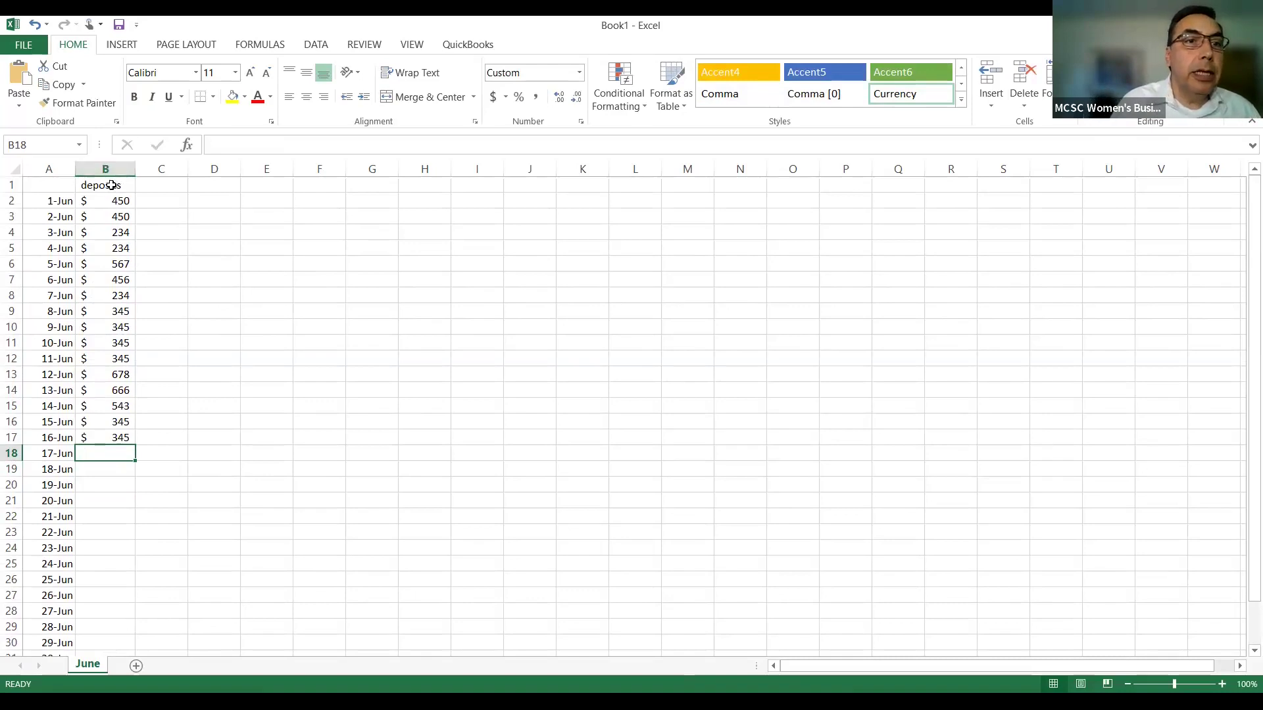
{"action": "left_click", "coordinate": [11, 185]}
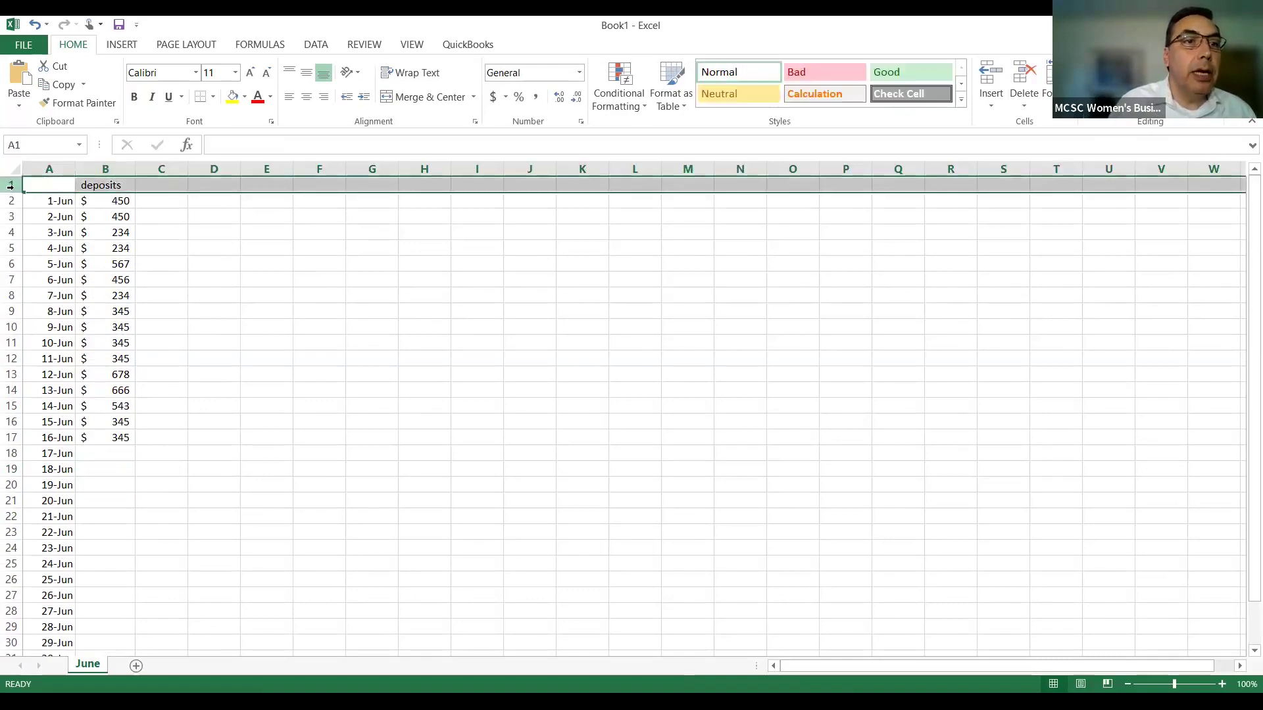
{"action": "key", "text": "shift+F10"}
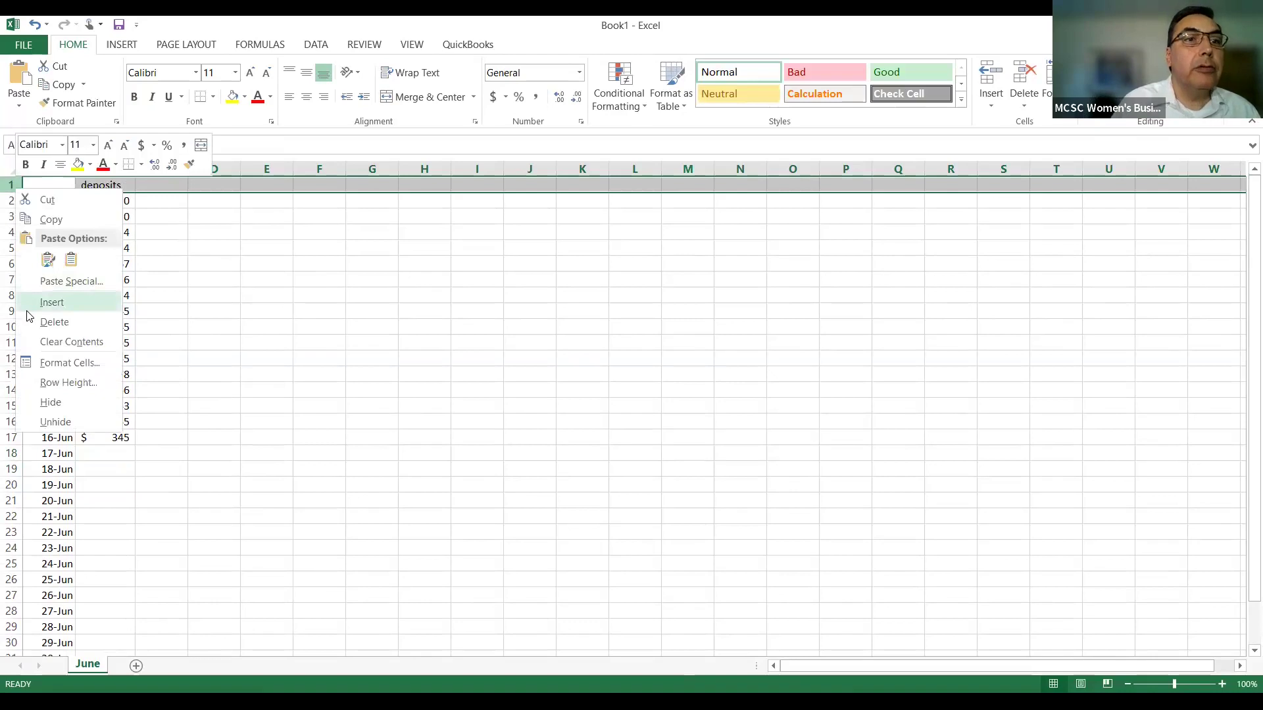
{"action": "left_click", "coordinate": [33, 304]}
{"action": "left_click", "coordinate": [99, 203]}
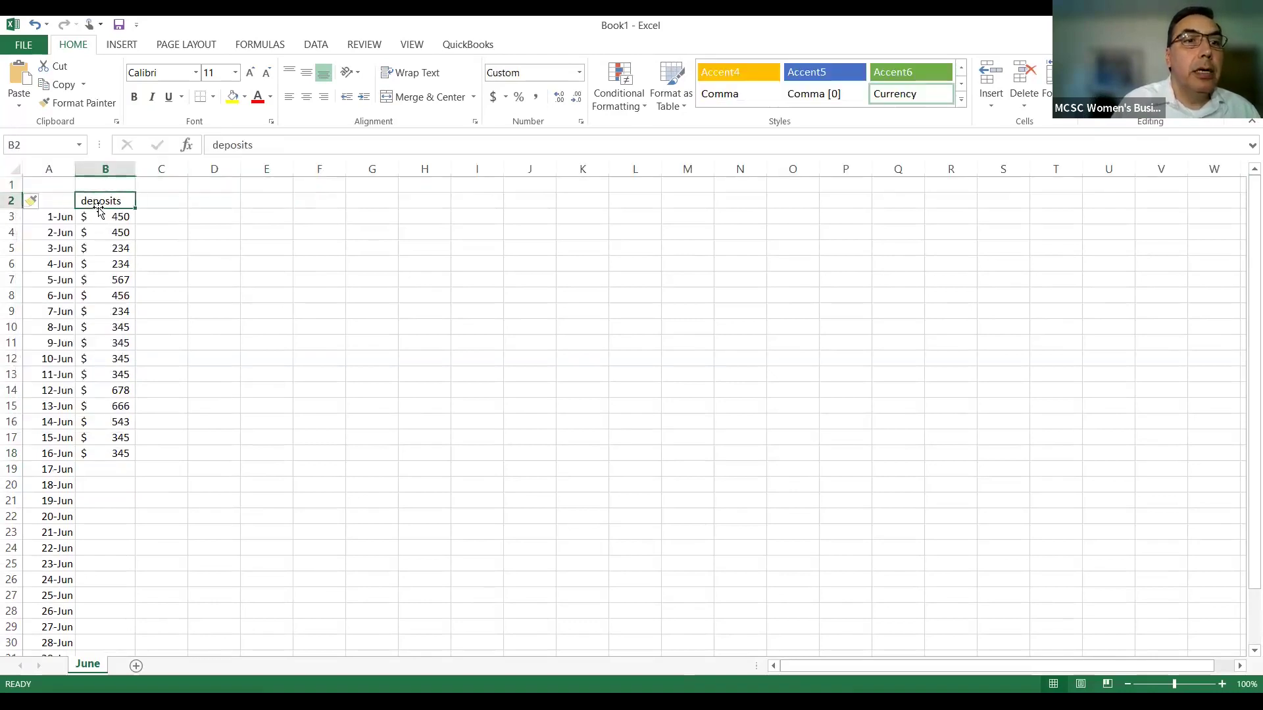
Move the deposits heading up to B1 and label the column below it "Family 1" in B2
{"action": "left_click_drag", "start_coordinate": [98, 210], "coordinate": [100, 193]}
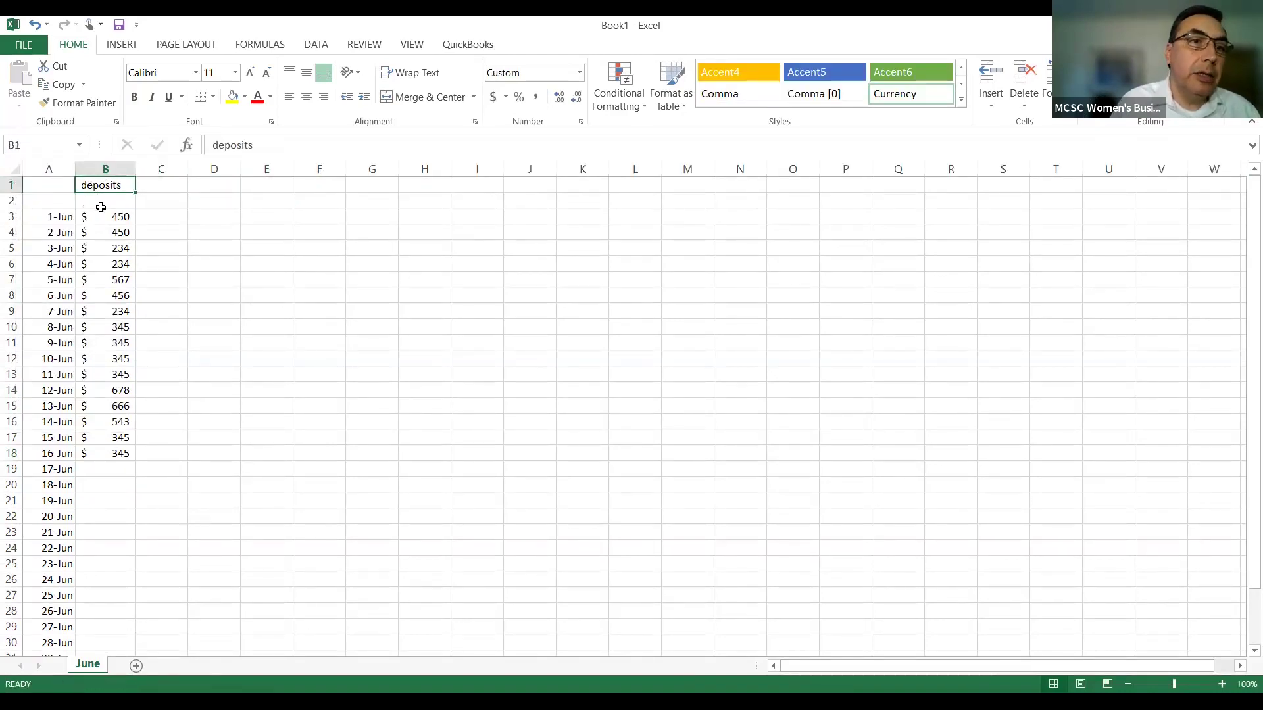
{"action": "left_click", "coordinate": [102, 207]}
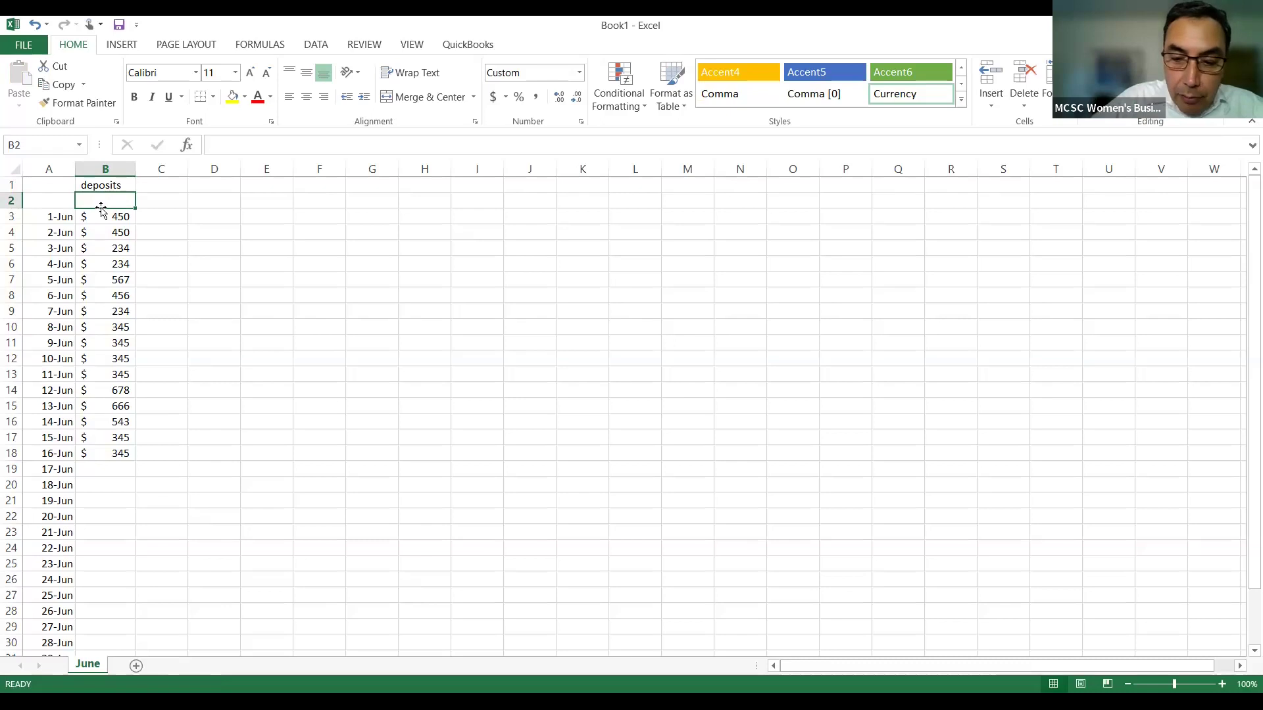
{"action": "type", "text": "Family"}
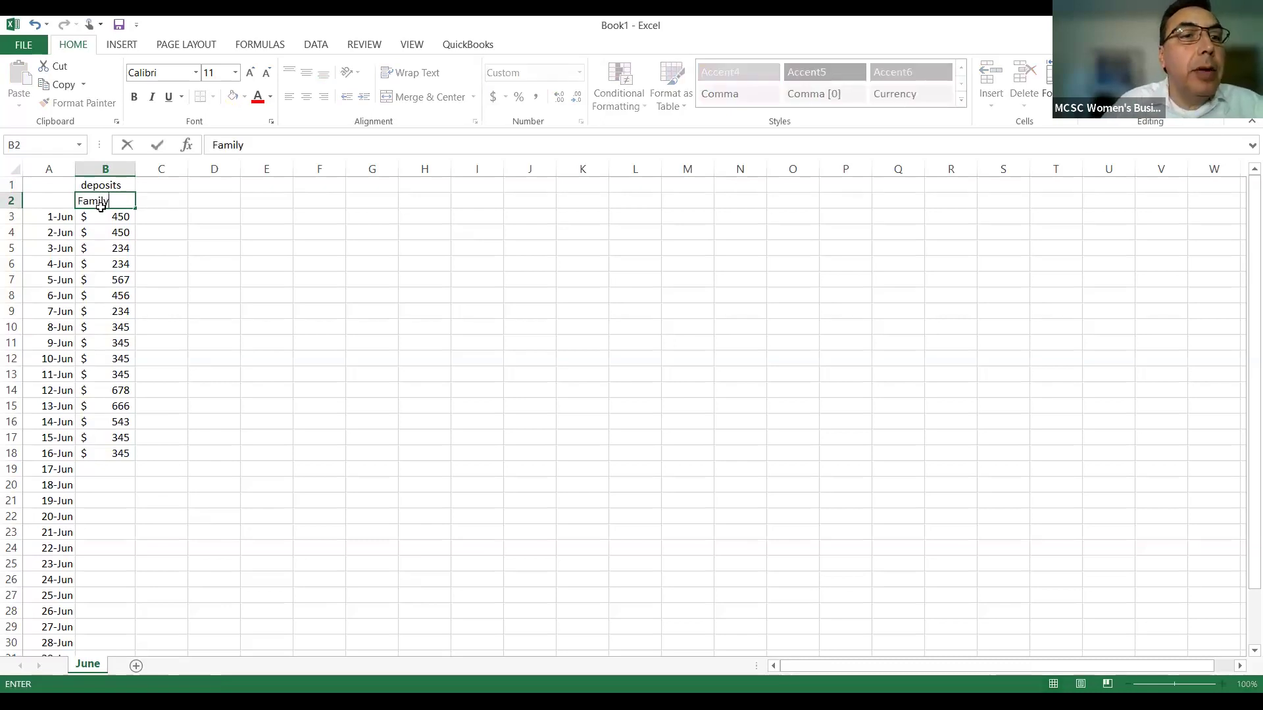
{"action": "key", "text": "Tab"}
{"action": "left_click", "coordinate": [101, 208]}
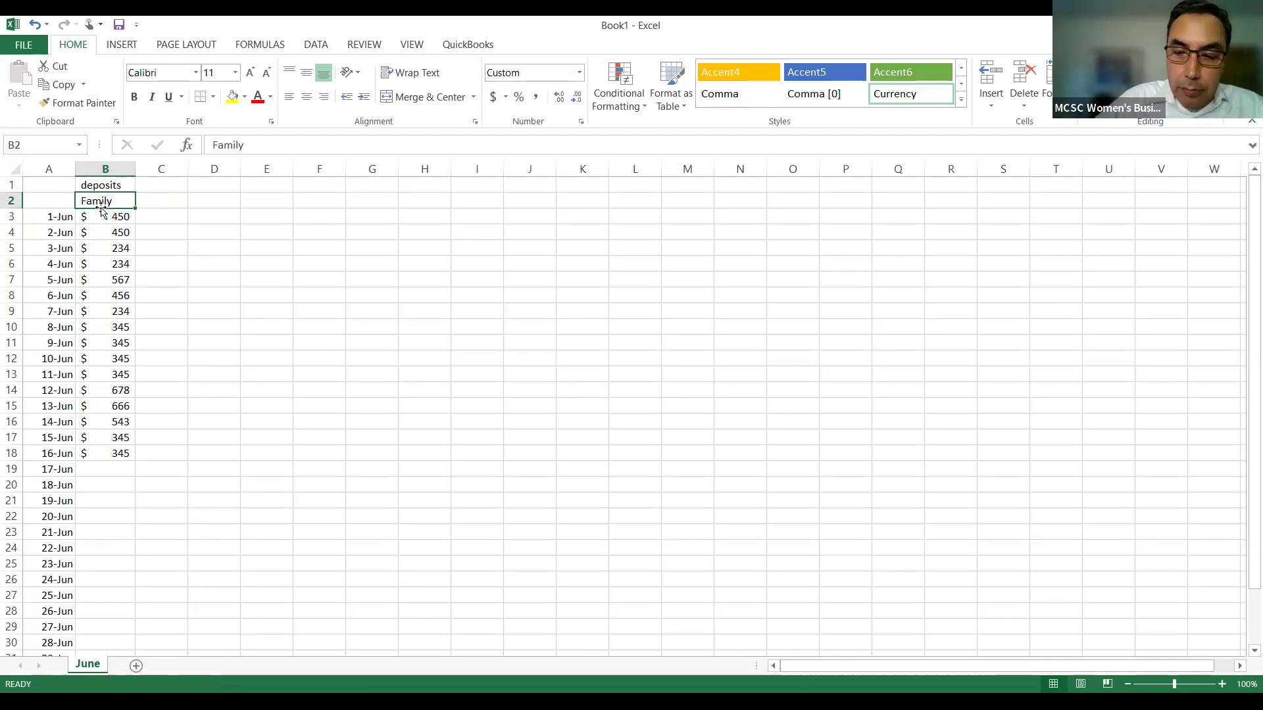
{"action": "type", "text": "Fam"}
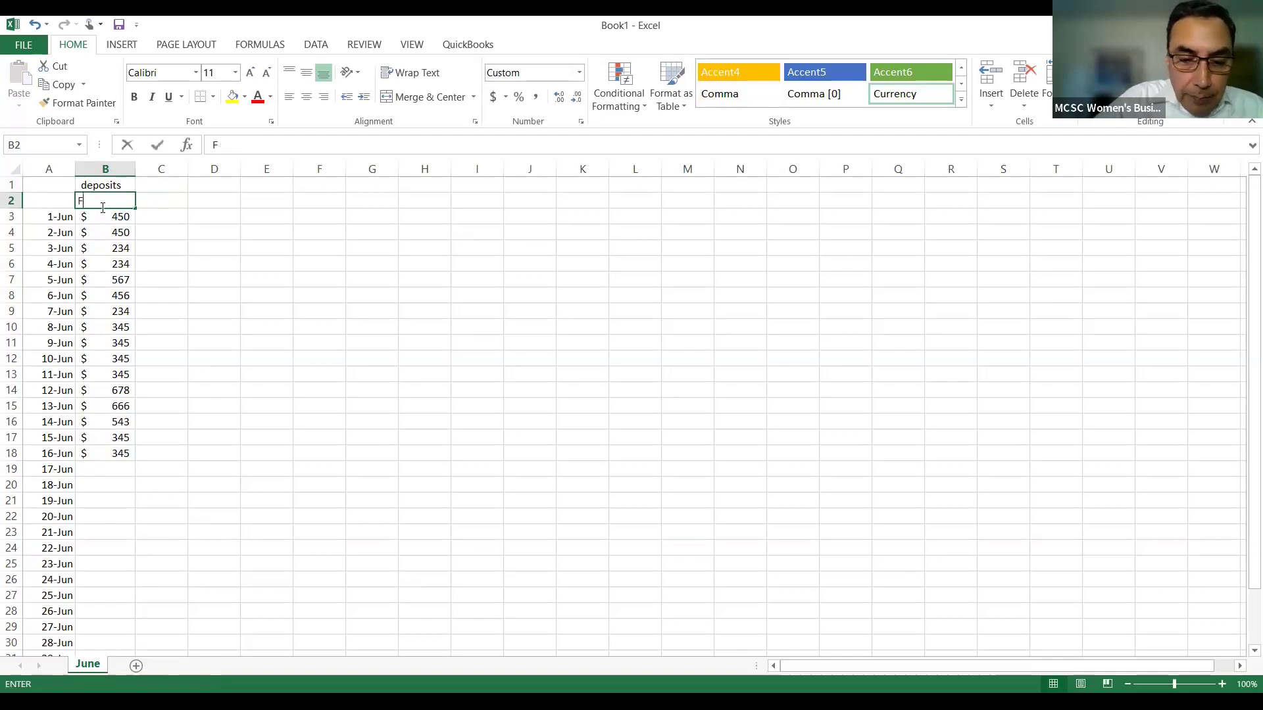
{"action": "key", "text": "Tab"}
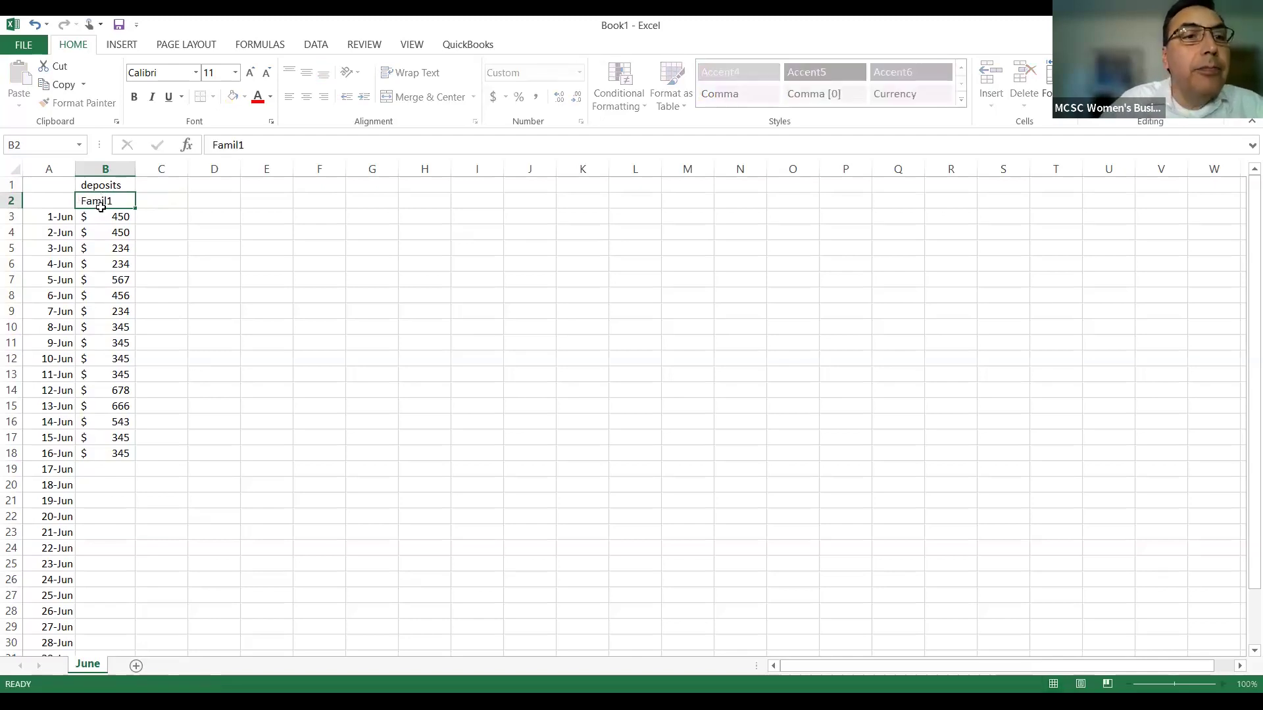
Add the column headings "Family 2" in C2 and "Famliy 3" in D2
{"action": "type", "text": "Faml"}
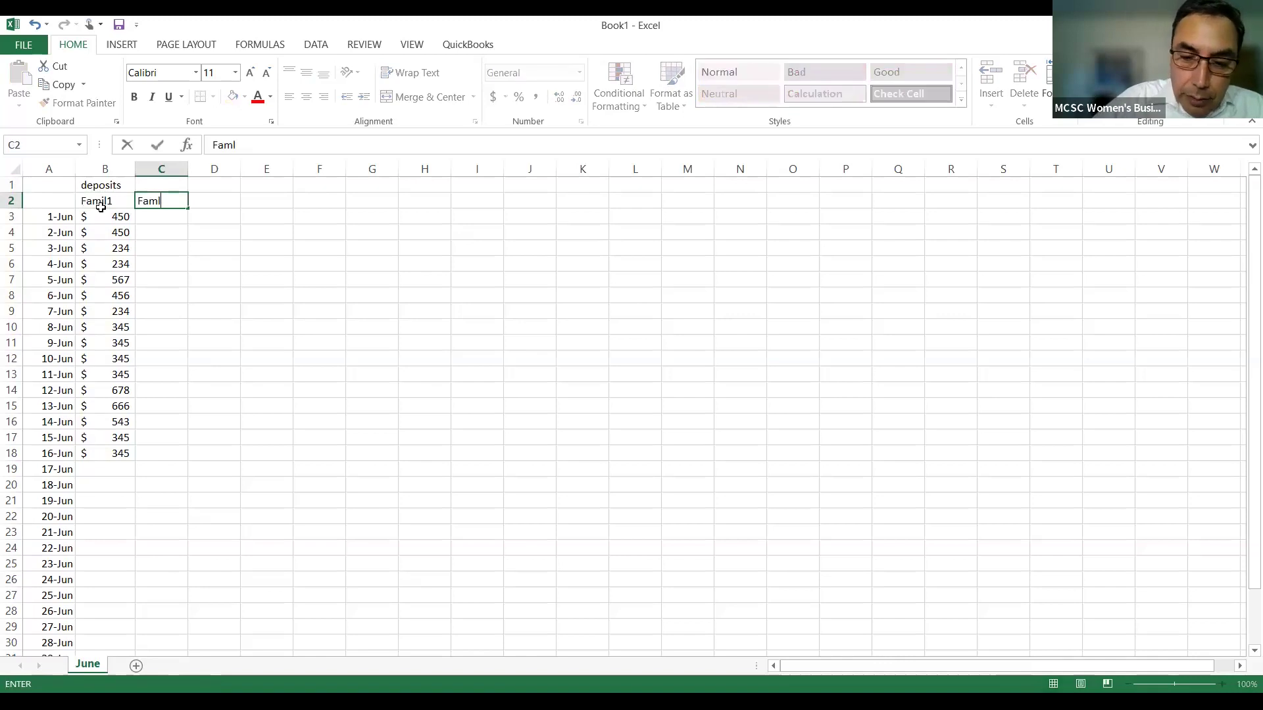
{"action": "type", "text": "y 2"}
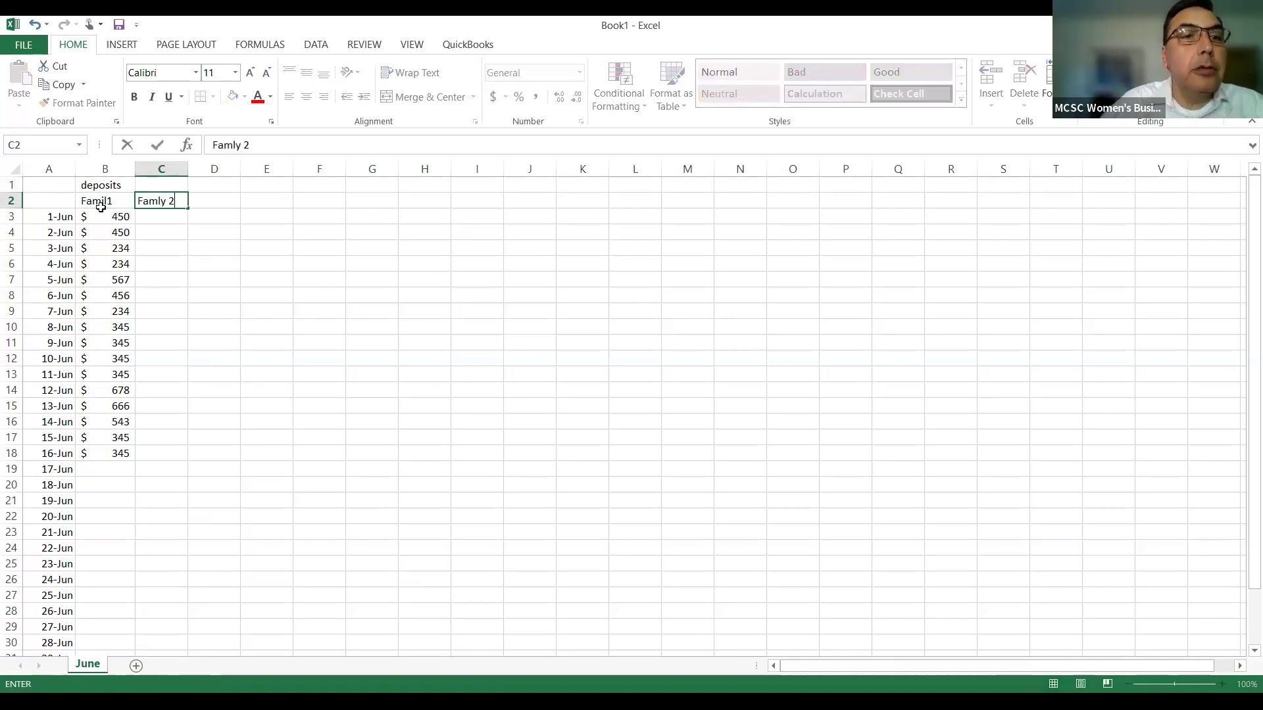
{"action": "key", "text": "Tab"}
{"action": "type", "text": "F"}
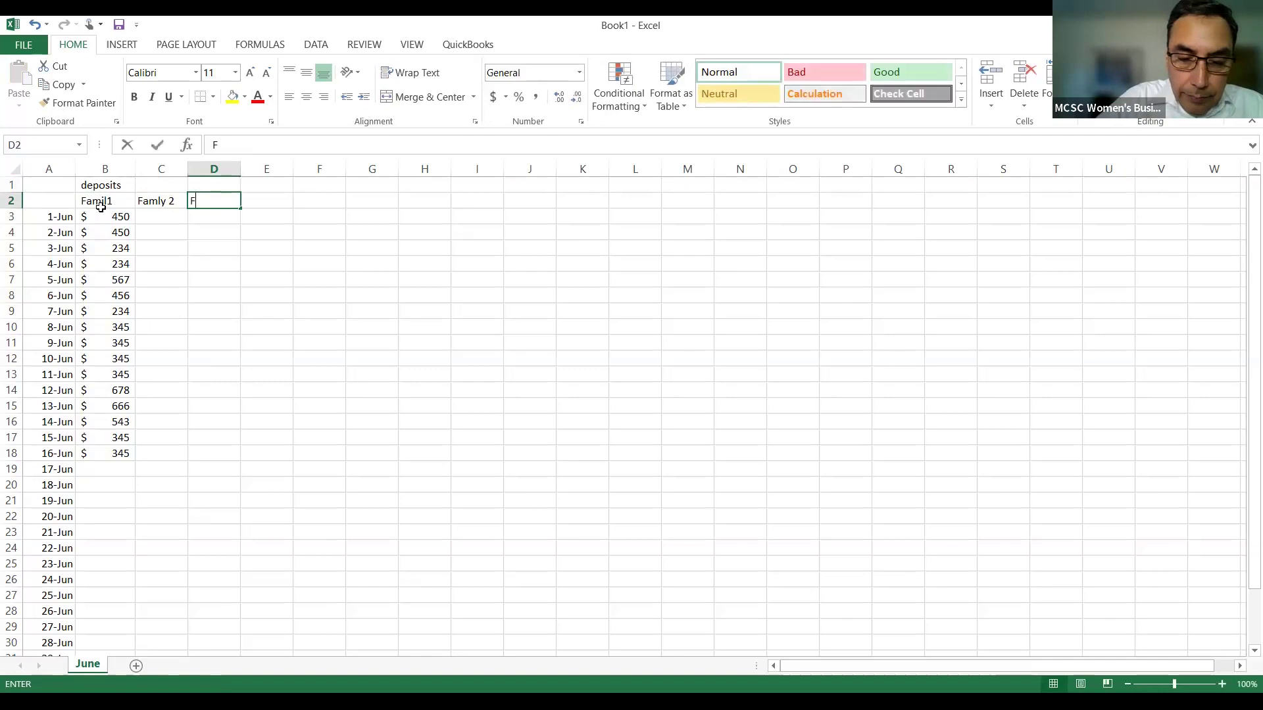
{"action": "type", "text": "amly 3"}
{"action": "key", "text": "Tab"}
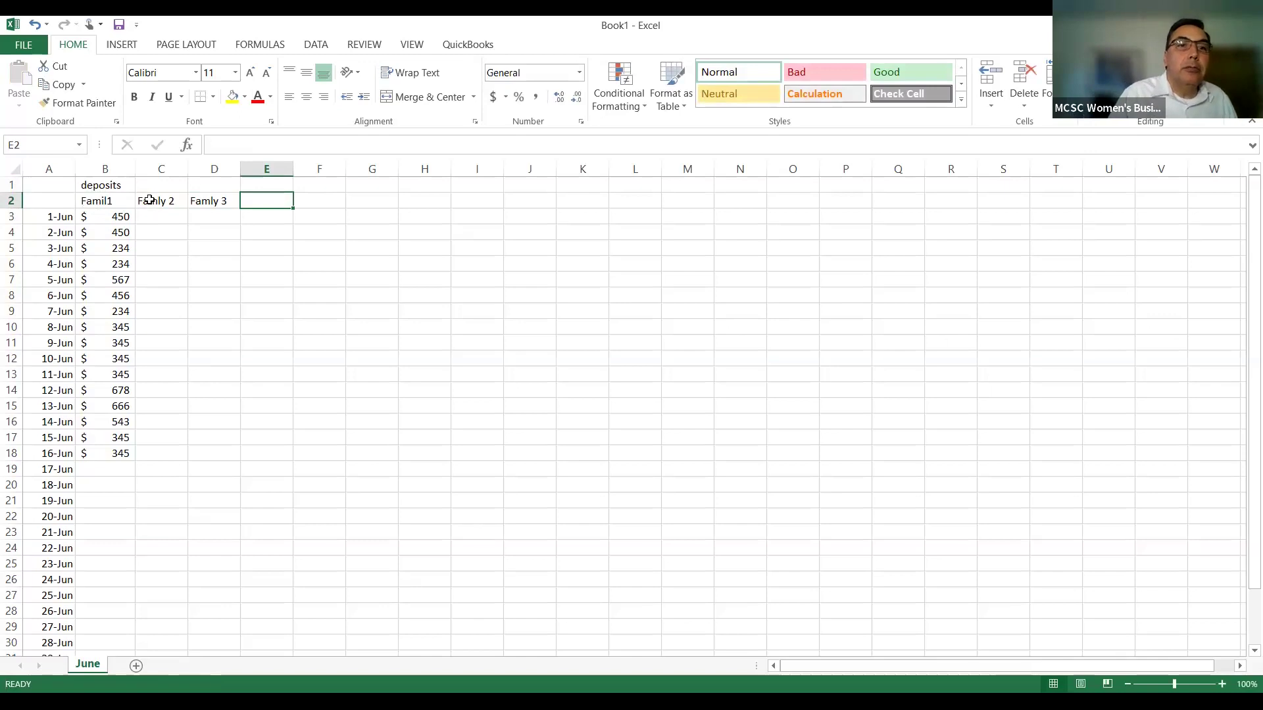
Clear the existing deposit amounts from B3:B18
{"action": "left_click", "coordinate": [97, 217]}
{"action": "left_click_drag", "start_coordinate": [97, 243], "coordinate": [113, 447]}
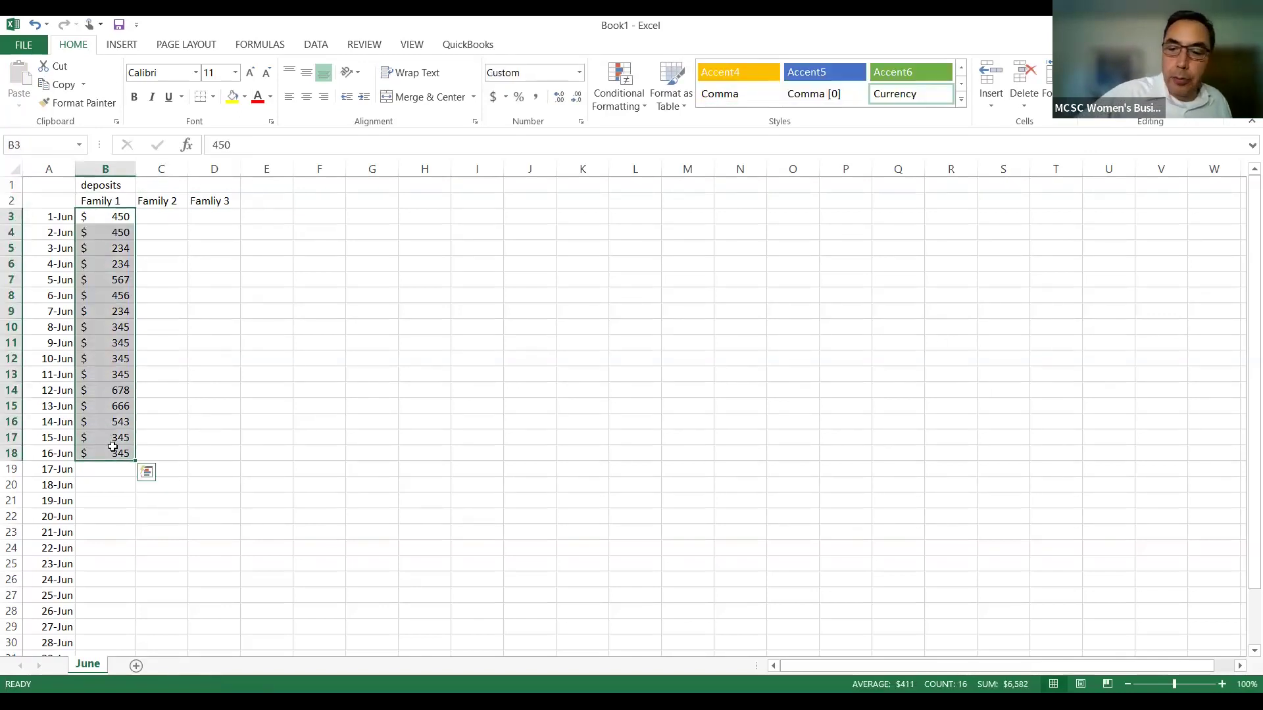
{"action": "key", "text": "Delete"}
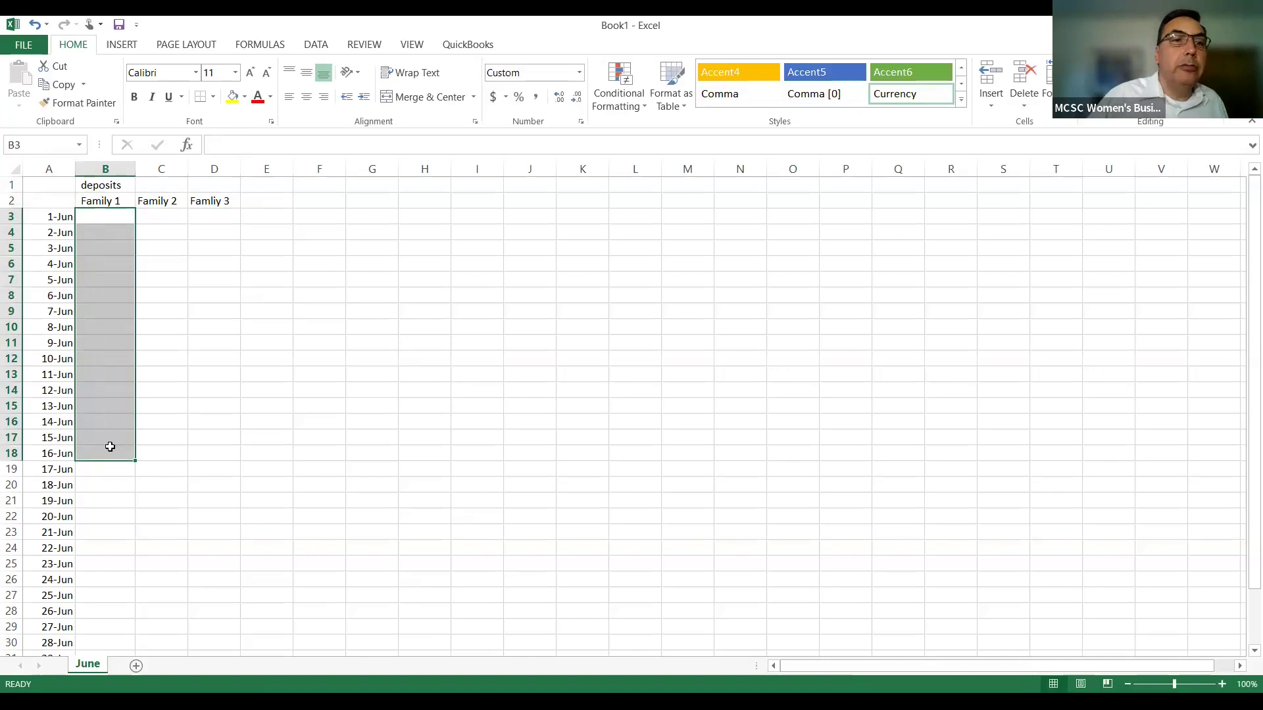
Enter the 1-Jun deposits for the three families in B3:D3 as 350, 450 and 300
{"action": "left_click", "coordinate": [101, 216]}
{"action": "type", "text": "350"}
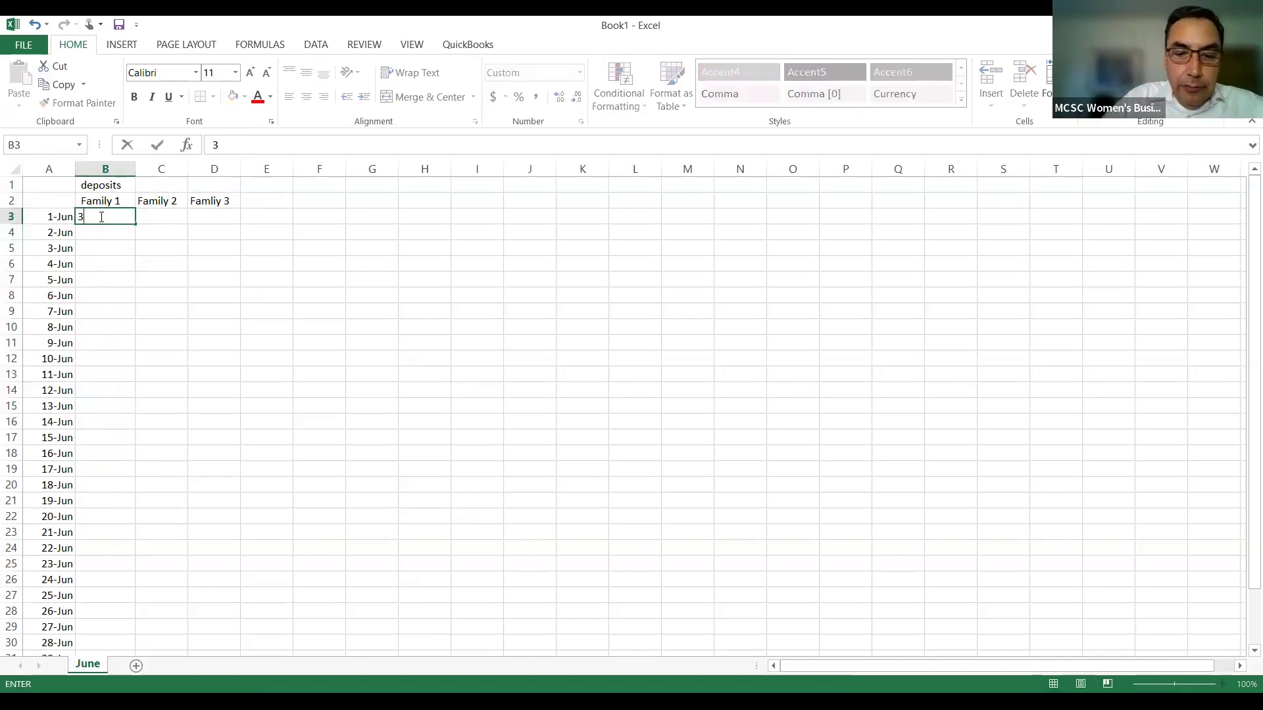
{"action": "key", "text": "Return"}
{"action": "key", "text": "Return"}
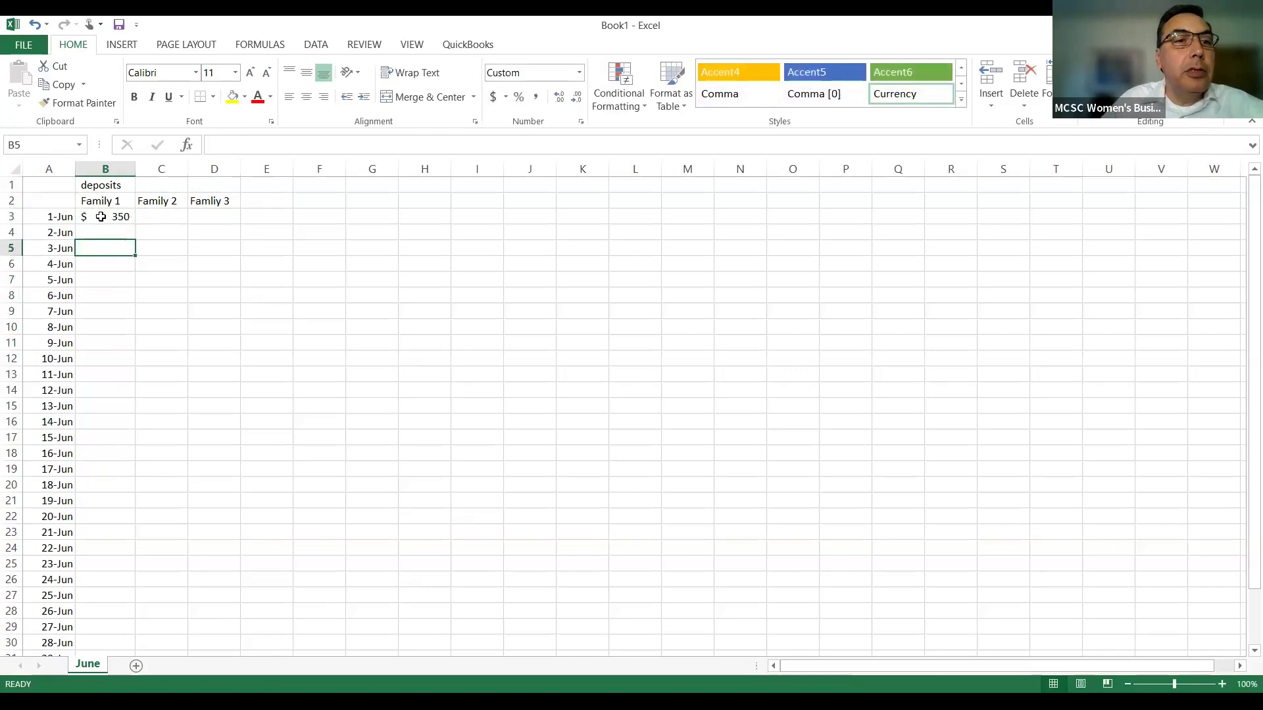
{"action": "key", "text": "Up"}
{"action": "key", "text": "Right"}
{"action": "key", "text": "Up"}
{"action": "type", "text": "4"}
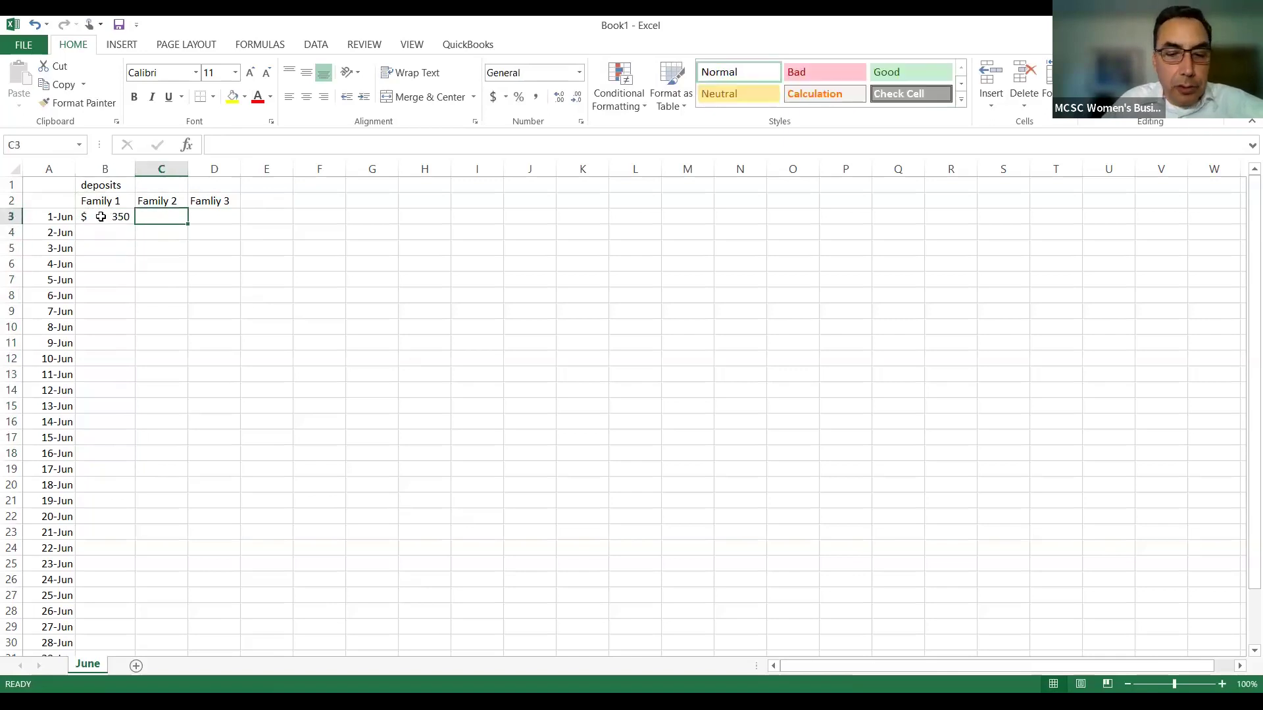
{"action": "type", "text": "50"}
{"action": "key", "text": "Tab"}
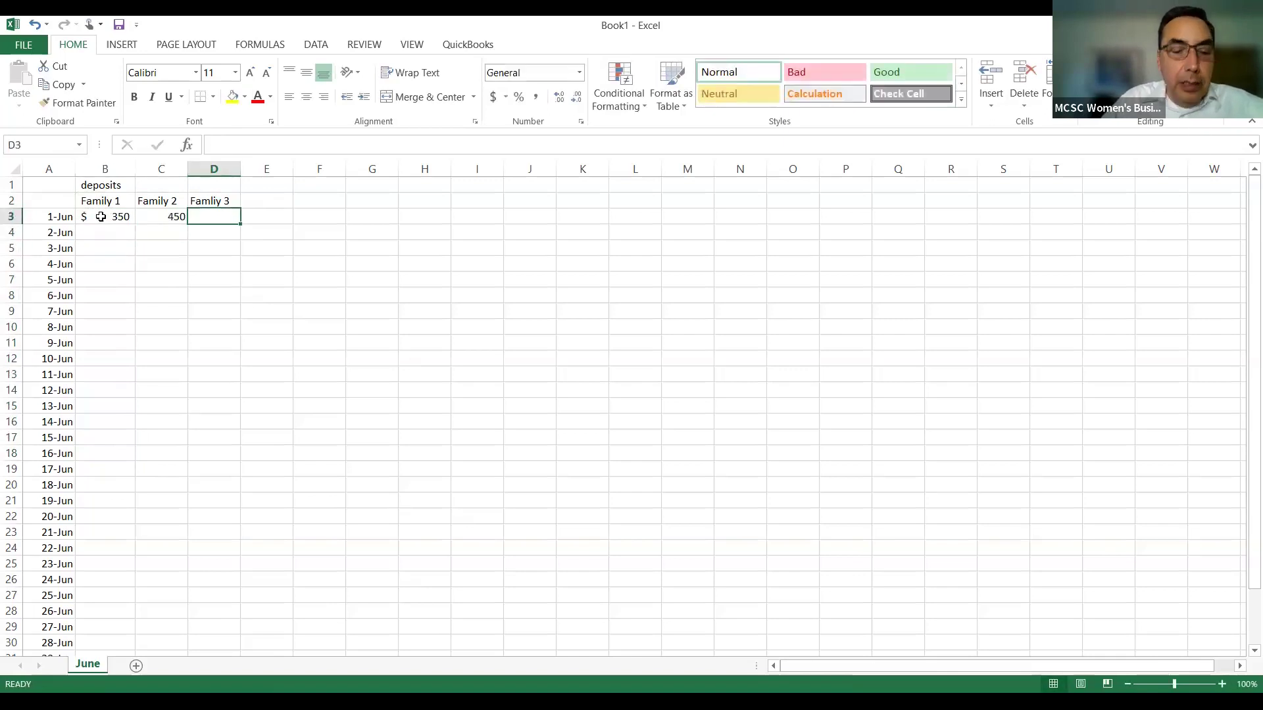
{"action": "type", "text": "300"}
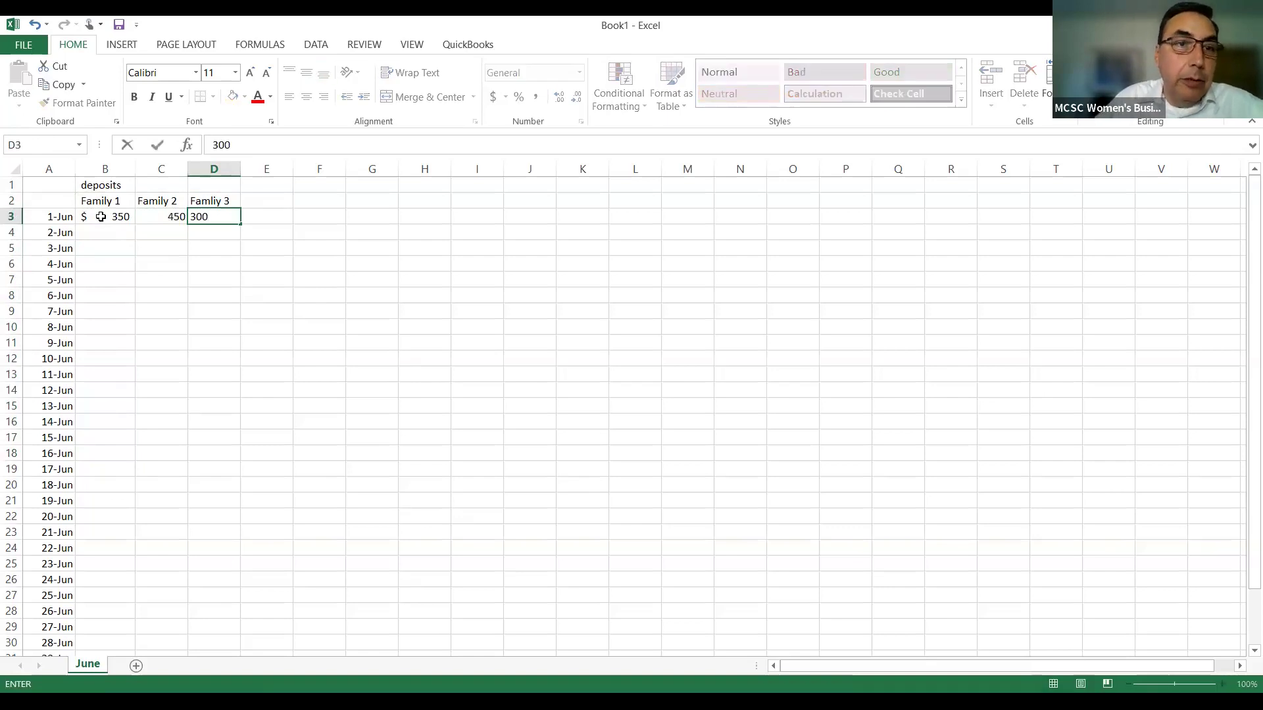
{"action": "key", "text": "Return"}
Enter a 3-Jun deposit of 450 for Family 1 in B5
{"action": "key", "text": "Left"}
{"action": "key", "text": "Left"}
{"action": "key", "text": "Down"}
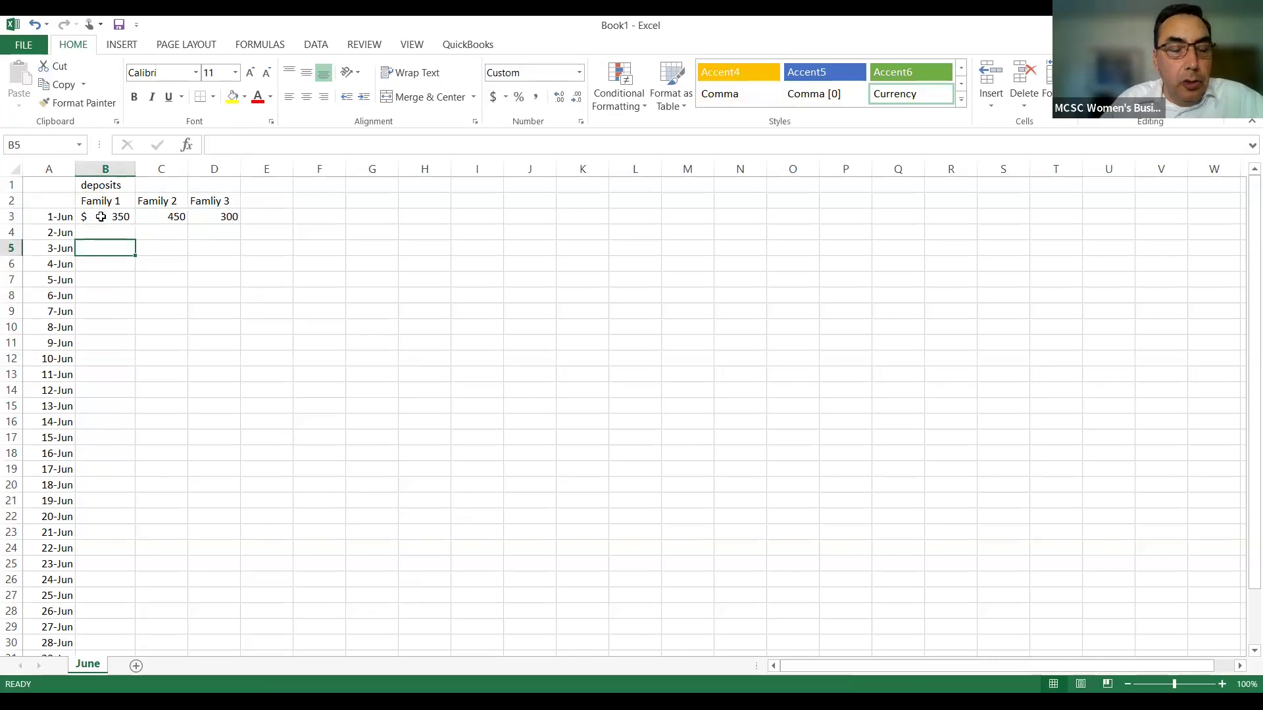
{"action": "type", "text": "450"}
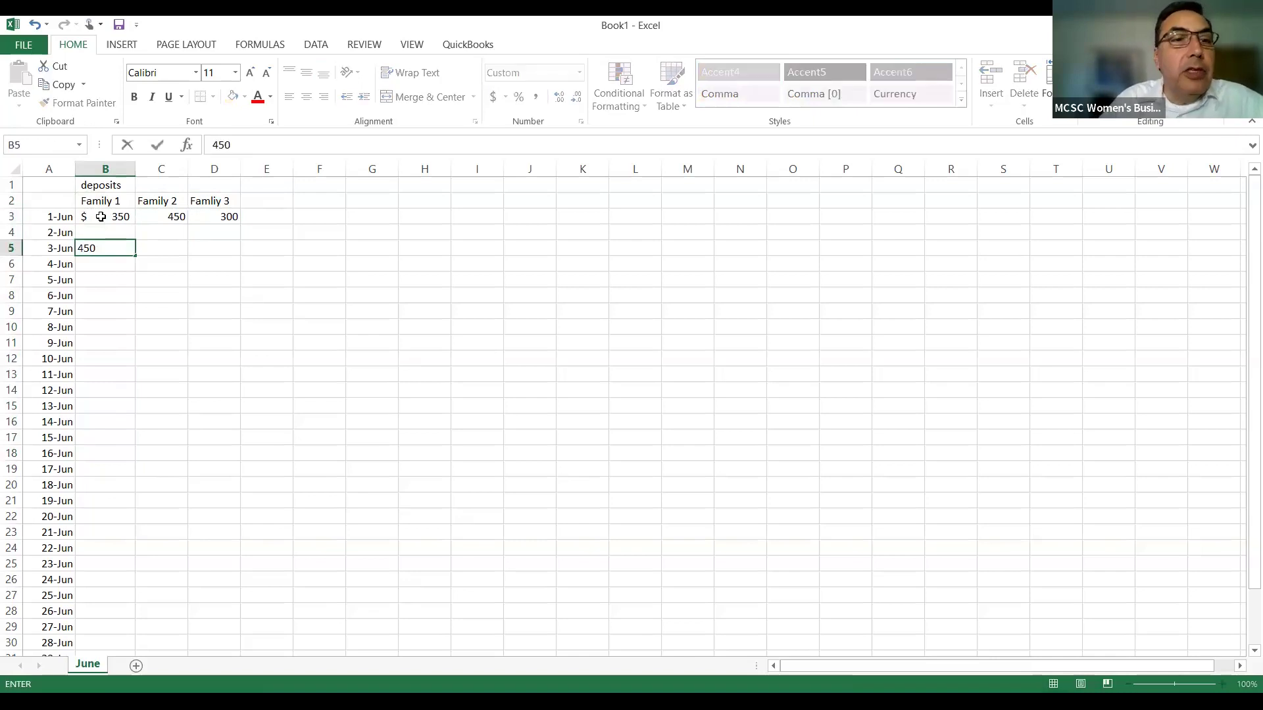
{"action": "key", "text": "Tab"}
Enter 765 in C6 for the second family on 4-Jun and 456 in D7 for the third on 5-Jun
{"action": "key", "text": "Down"}
{"action": "type", "text": "56"}
{"action": "key", "text": "Return"}
{"action": "key", "text": "Left"}
{"action": "key", "text": "Up"}
{"action": "key", "text": "Right"}
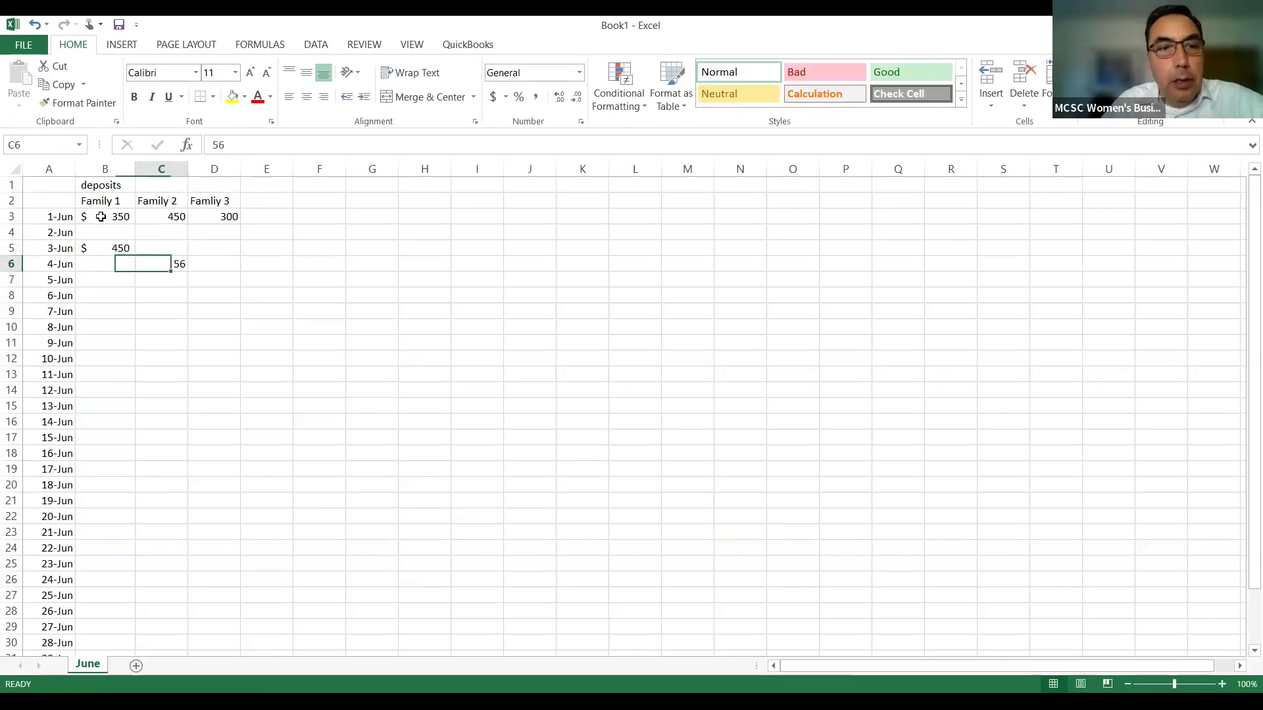
{"action": "type", "text": "765"}
{"action": "key", "text": "ctrl+Return"}
{"action": "key", "text": "Right"}
{"action": "key", "text": "Down"}
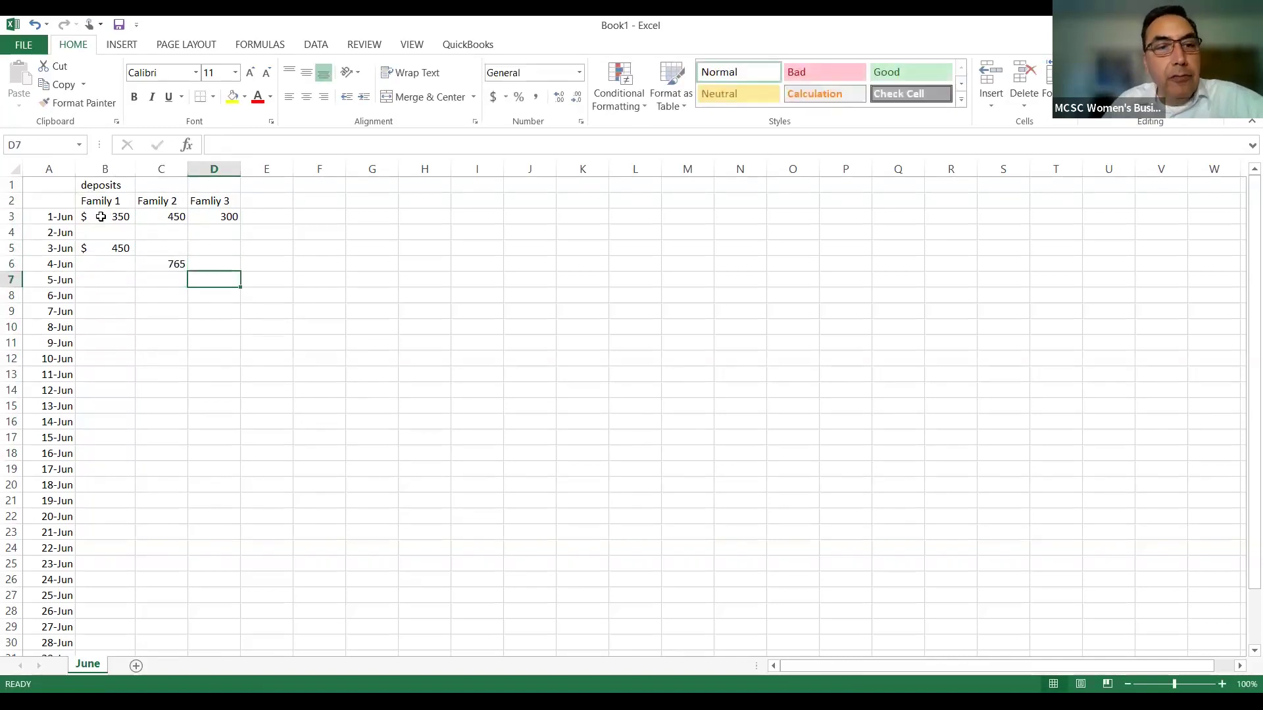
{"action": "type", "text": "456"}
{"action": "key", "text": "Return"}
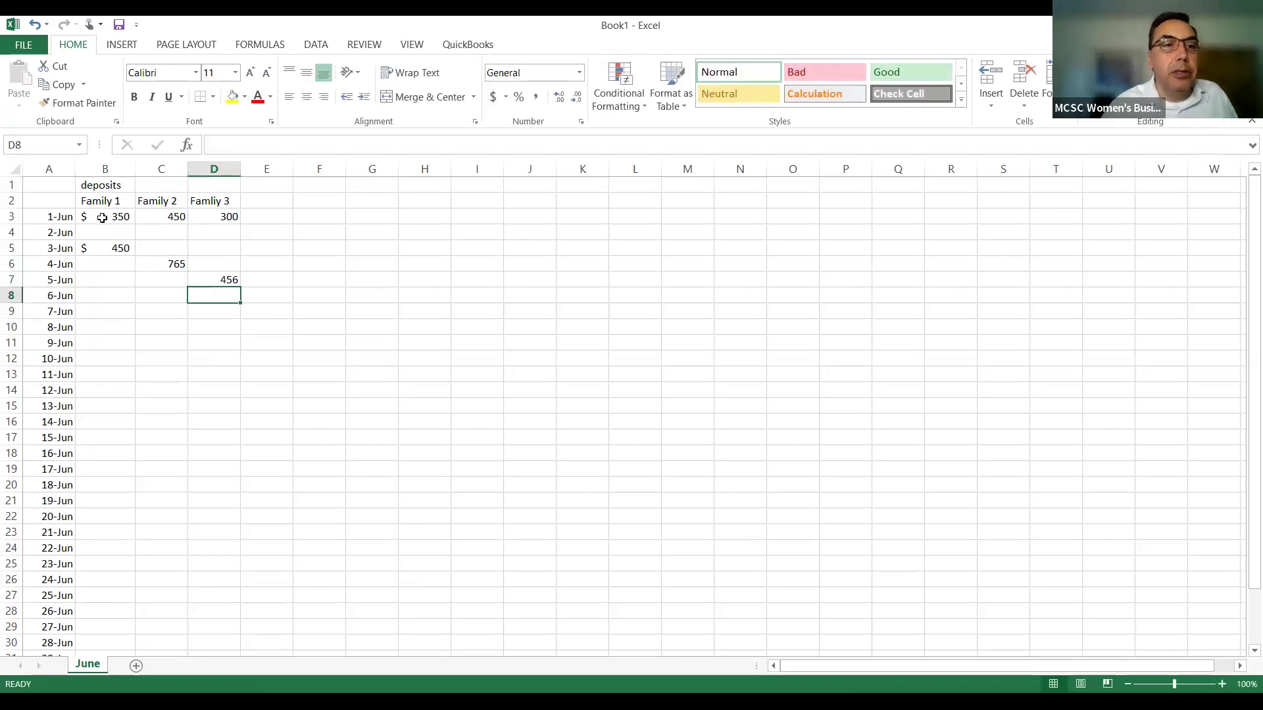
Copy the monthly total formula from B33 across to C33:D33 for the other two families
{"action": "scroll", "coordinate": [199, 473], "scroll_direction": "down", "scroll_amount": 5}
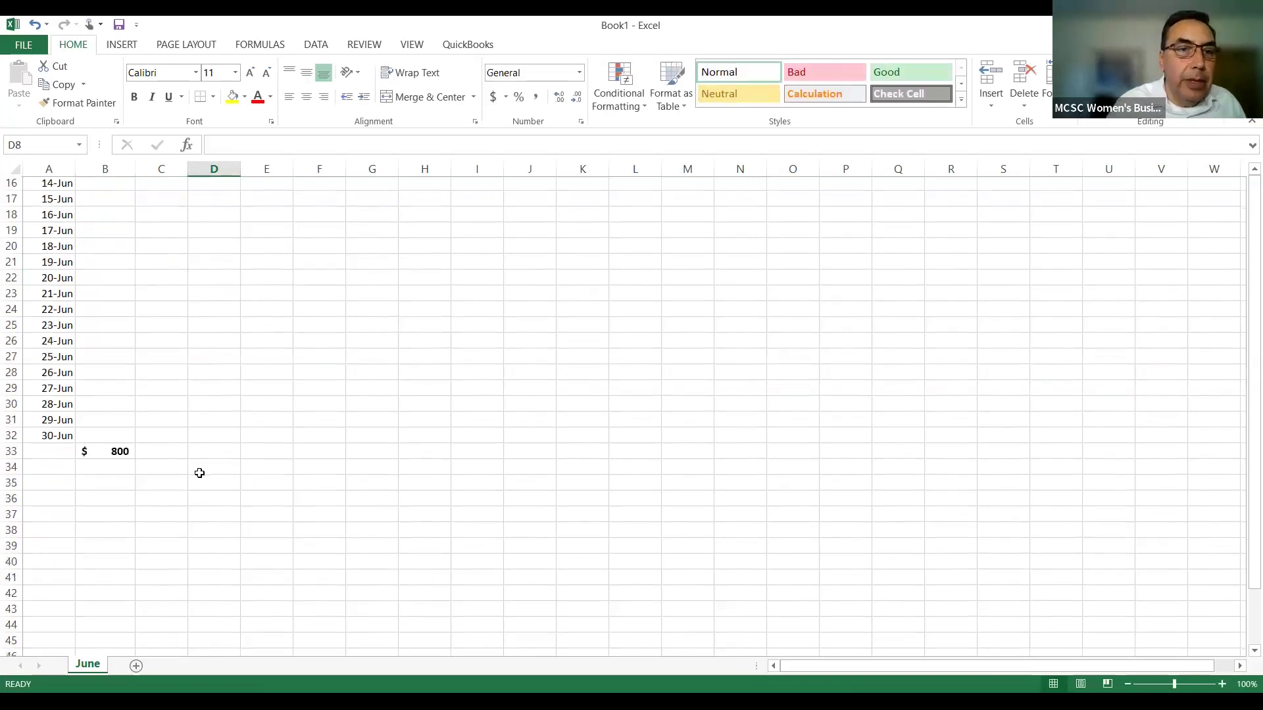
{"action": "left_click", "coordinate": [115, 453]}
{"action": "left_click_drag", "start_coordinate": [136, 461], "coordinate": [221, 469]}
{"action": "left_click", "coordinate": [129, 457]}
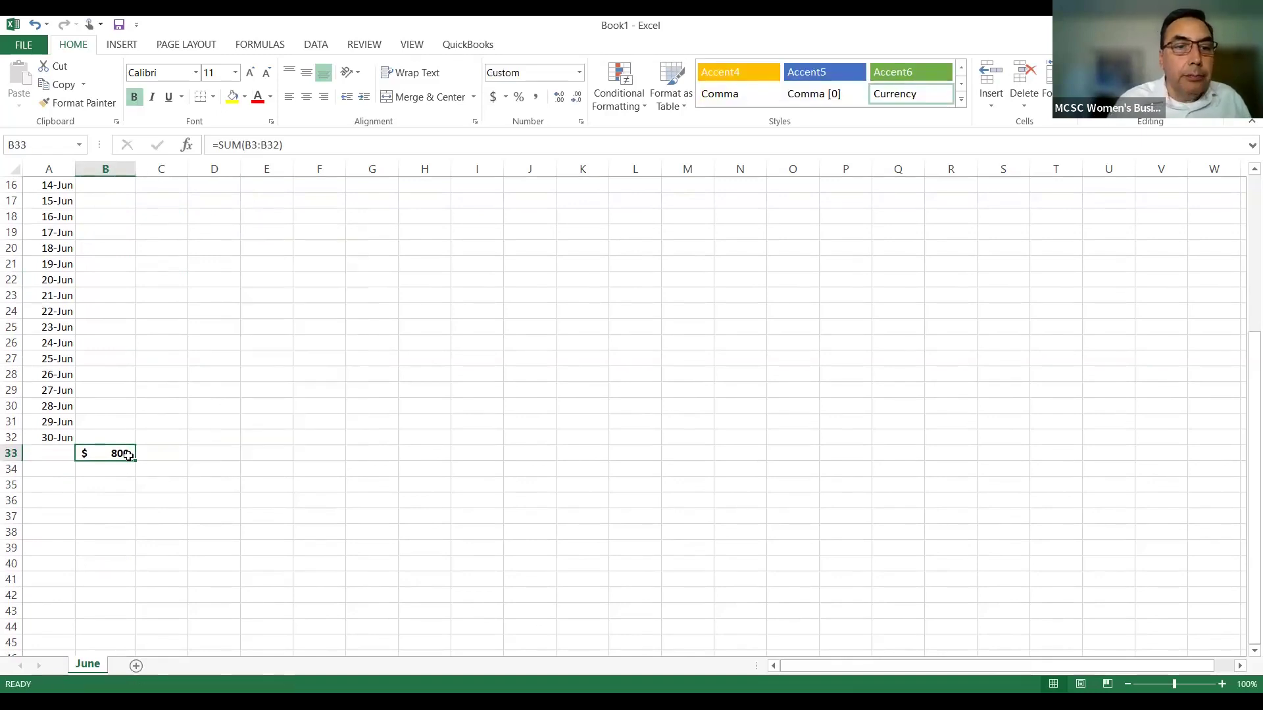
{"action": "left_click_drag", "start_coordinate": [136, 462], "coordinate": [235, 462]}
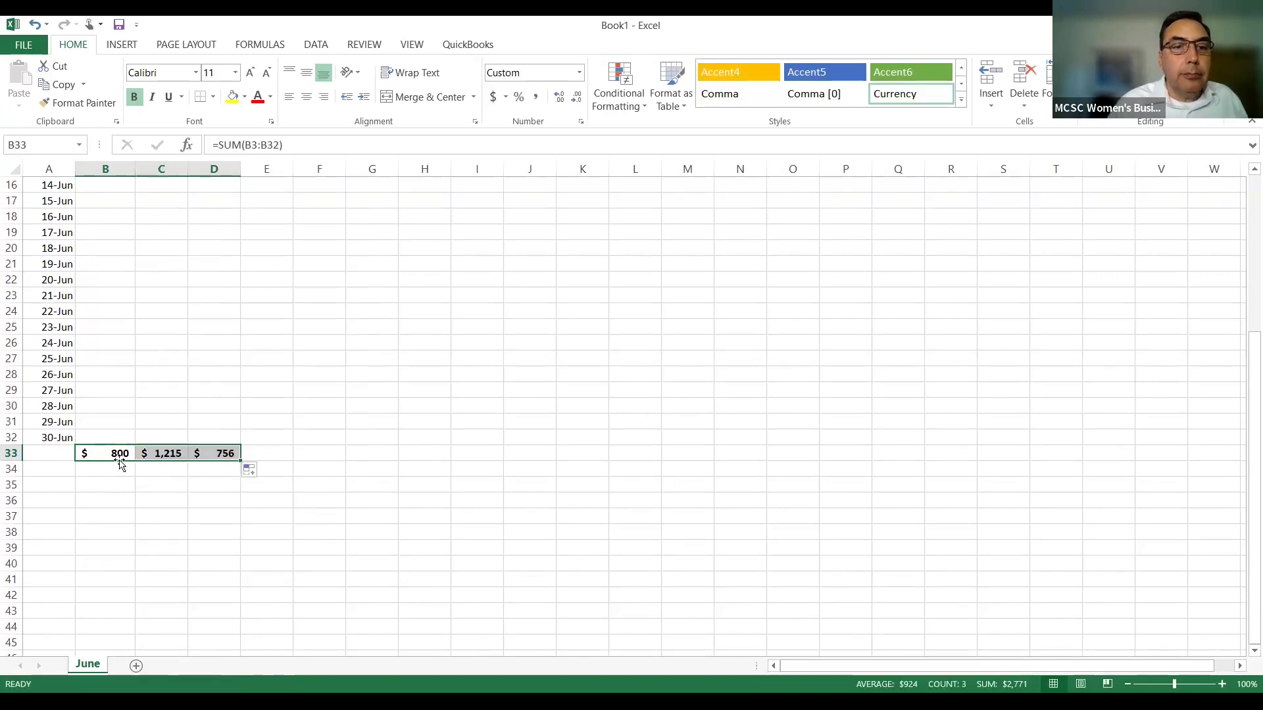
Add a grand total in D35 with a SUM formula covering the family totals in B33:D33
{"action": "left_click", "coordinate": [215, 484]}
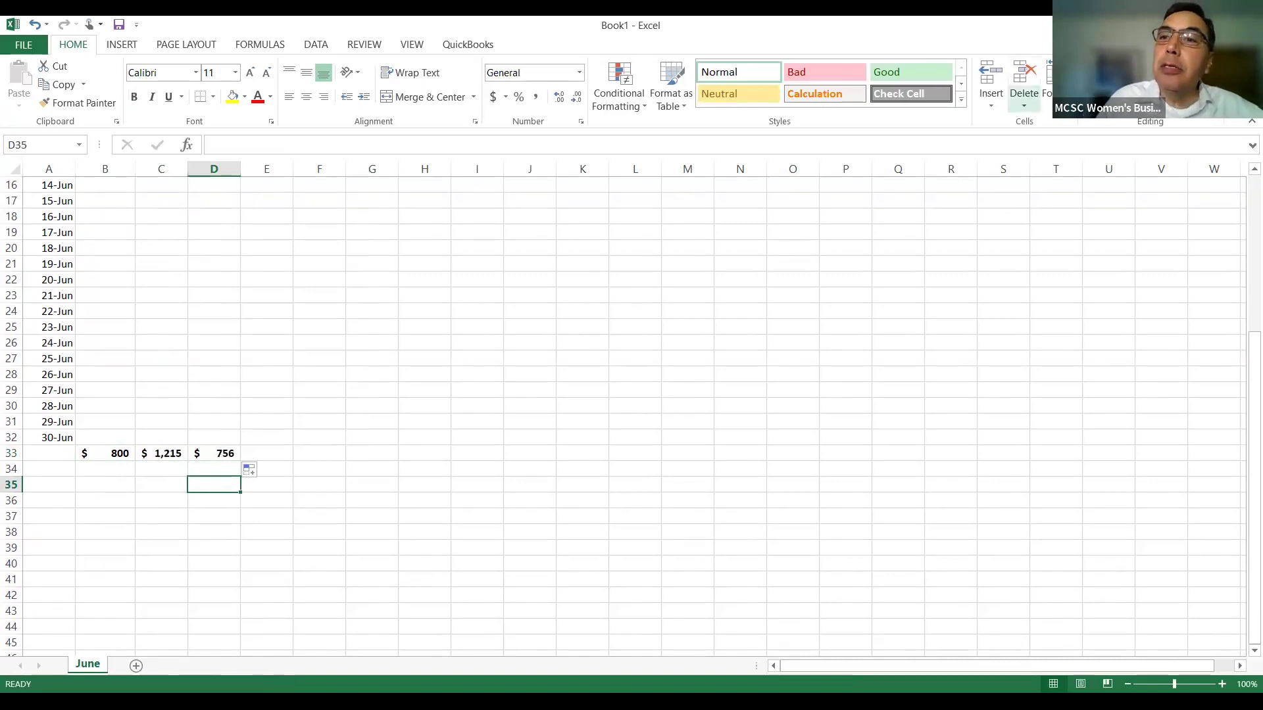
{"action": "key", "text": "alt+equal"}
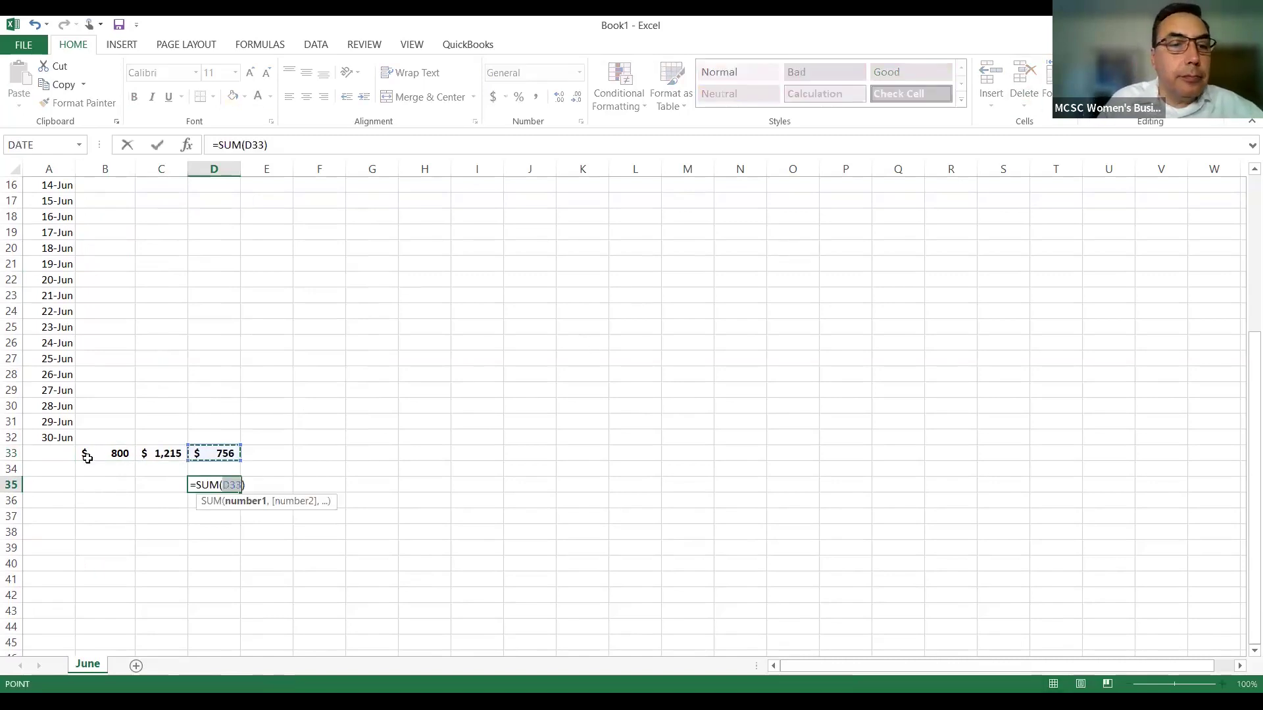
{"action": "left_click", "coordinate": [89, 454]}
{"action": "left_click_drag", "start_coordinate": [158, 454], "coordinate": [199, 453]}
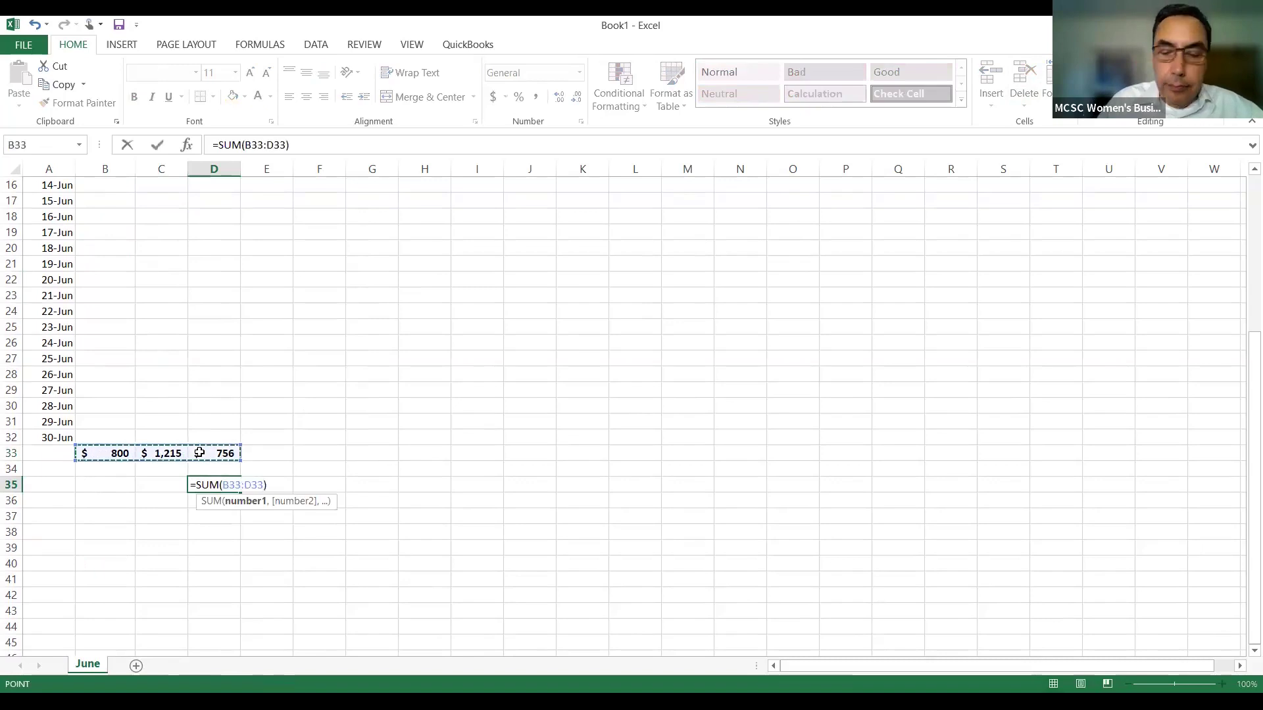
{"action": "key", "text": "Return"}
Make the grand total in D35 bold with a font size of 16
{"action": "left_click", "coordinate": [210, 485]}
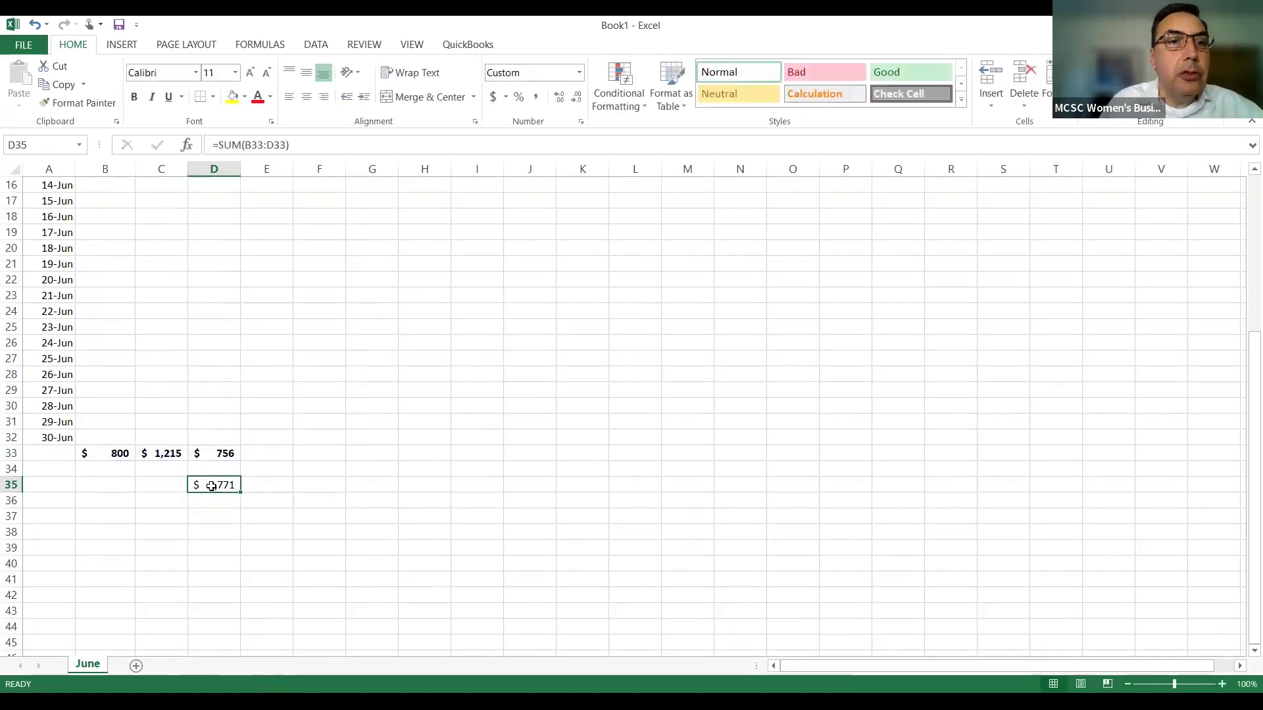
{"action": "left_click", "coordinate": [134, 97]}
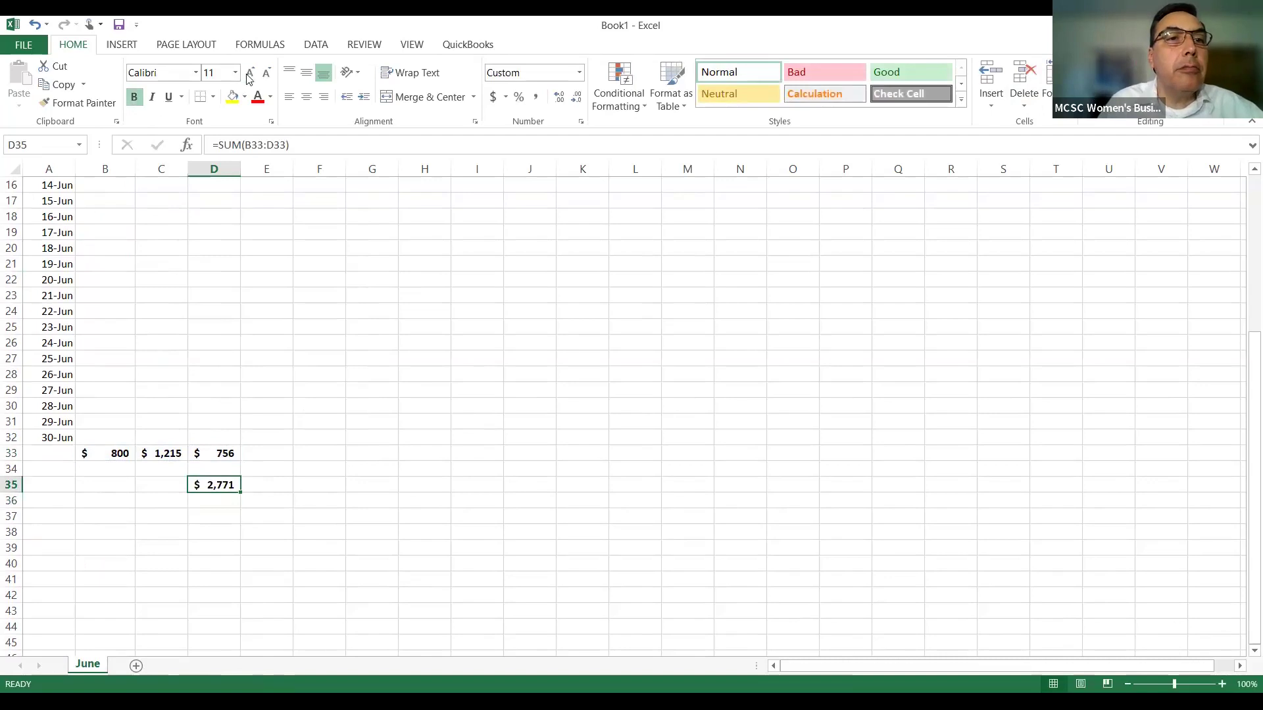
{"action": "left_click", "coordinate": [234, 73]}
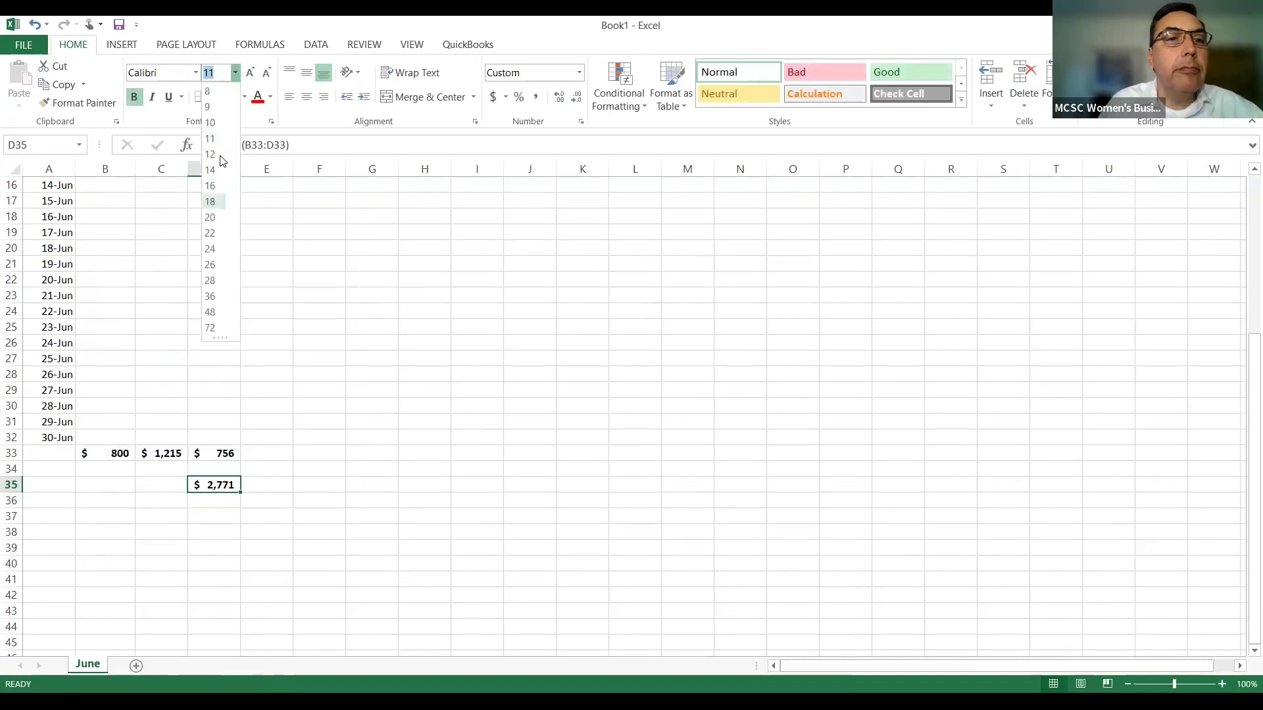
{"action": "left_click", "coordinate": [217, 185]}
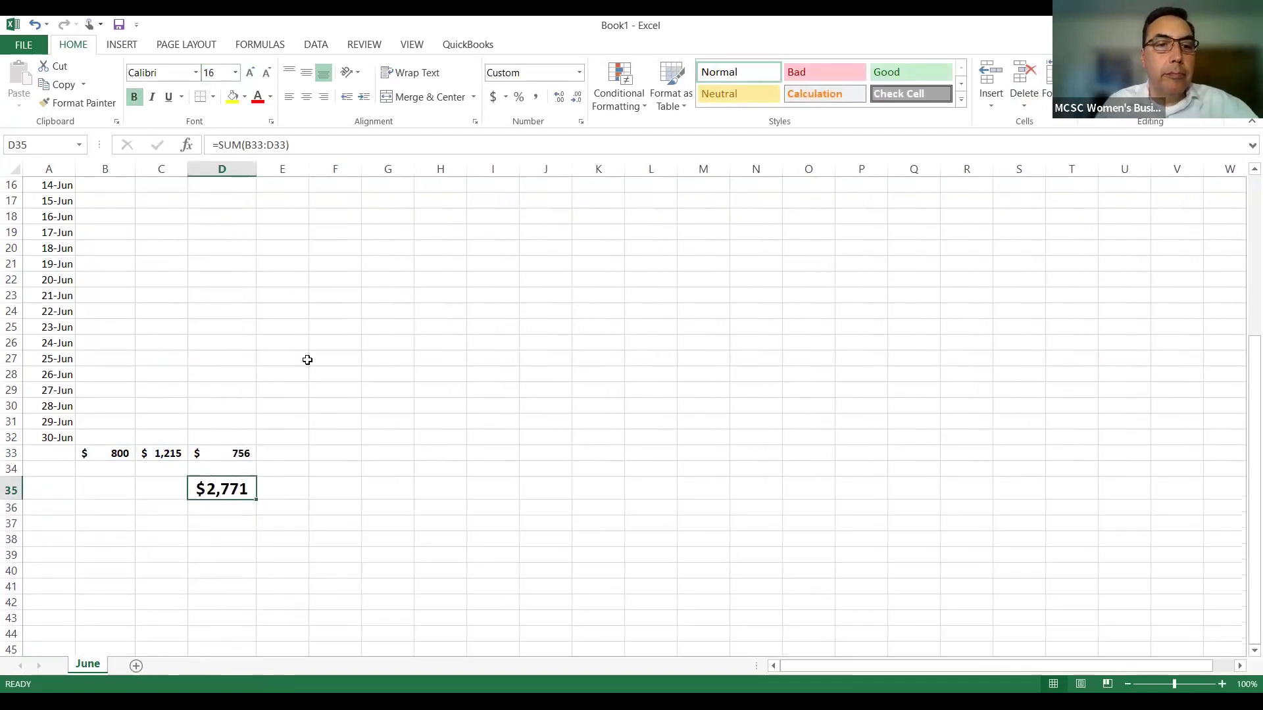
Enter 560 in B9 for the first family on 7-Jun, then 450 in C10 and 350 in D10 for 8-Jun
{"action": "left_click", "coordinate": [327, 376]}
{"action": "scroll", "coordinate": [310, 366], "scroll_direction": "up", "scroll_amount": 4}
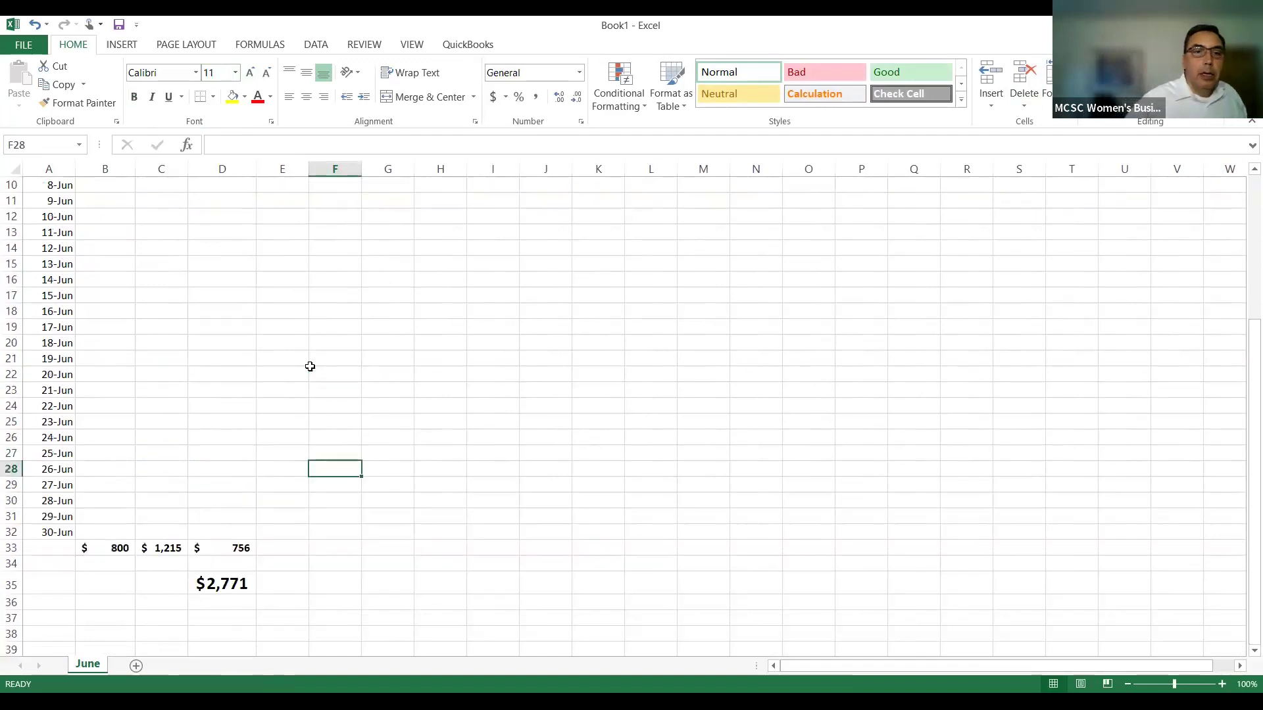
{"action": "scroll", "coordinate": [310, 367], "scroll_direction": "up", "scroll_amount": 1}
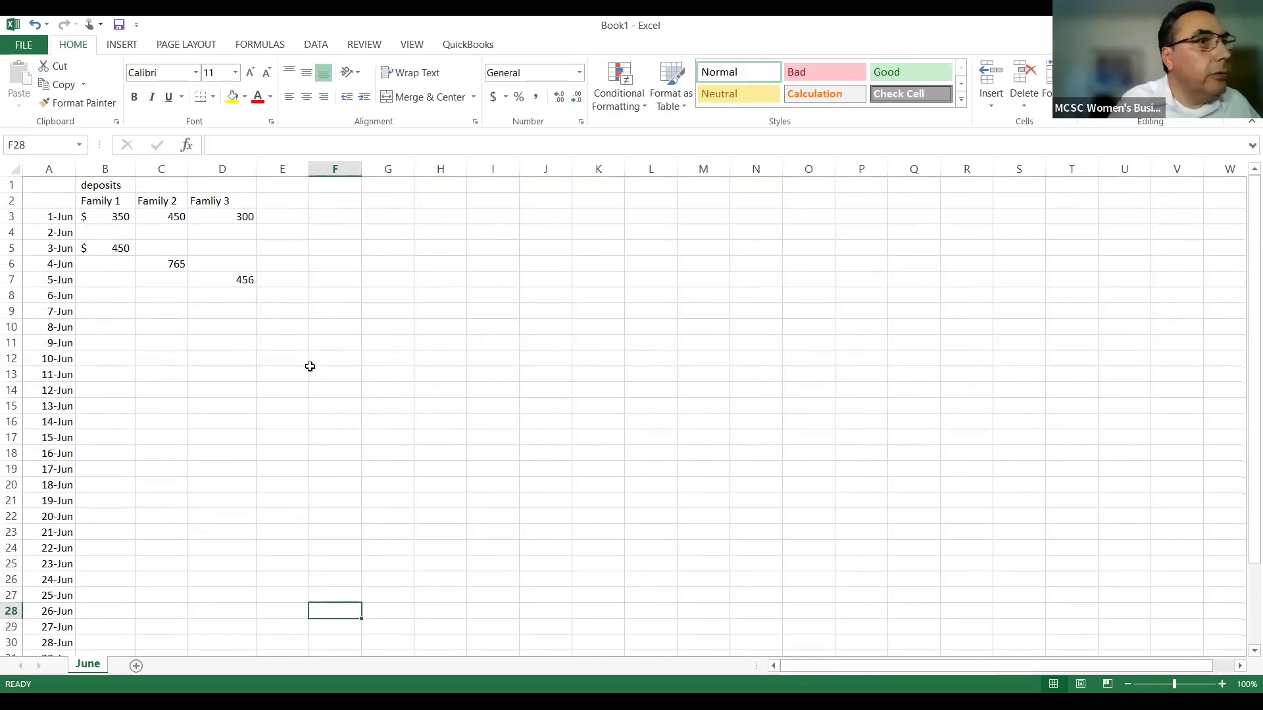
{"action": "left_click", "coordinate": [100, 316]}
{"action": "type", "text": "560"}
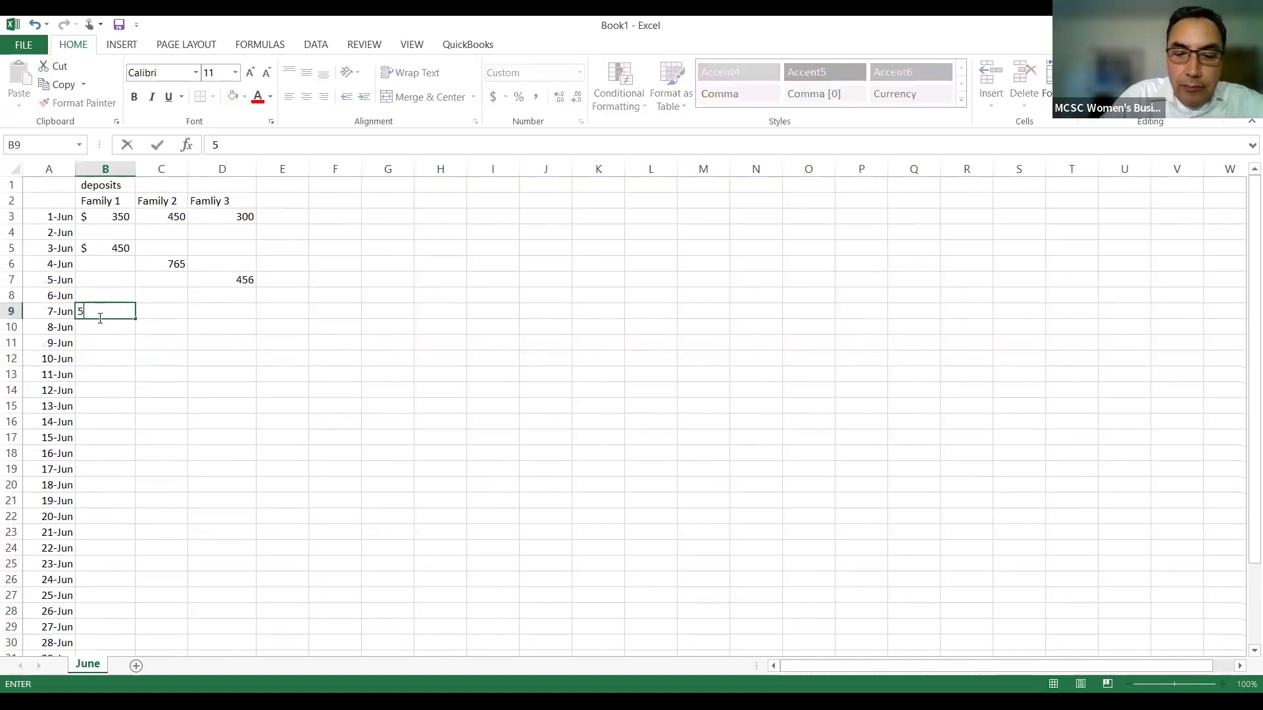
{"action": "key", "text": "Return"}
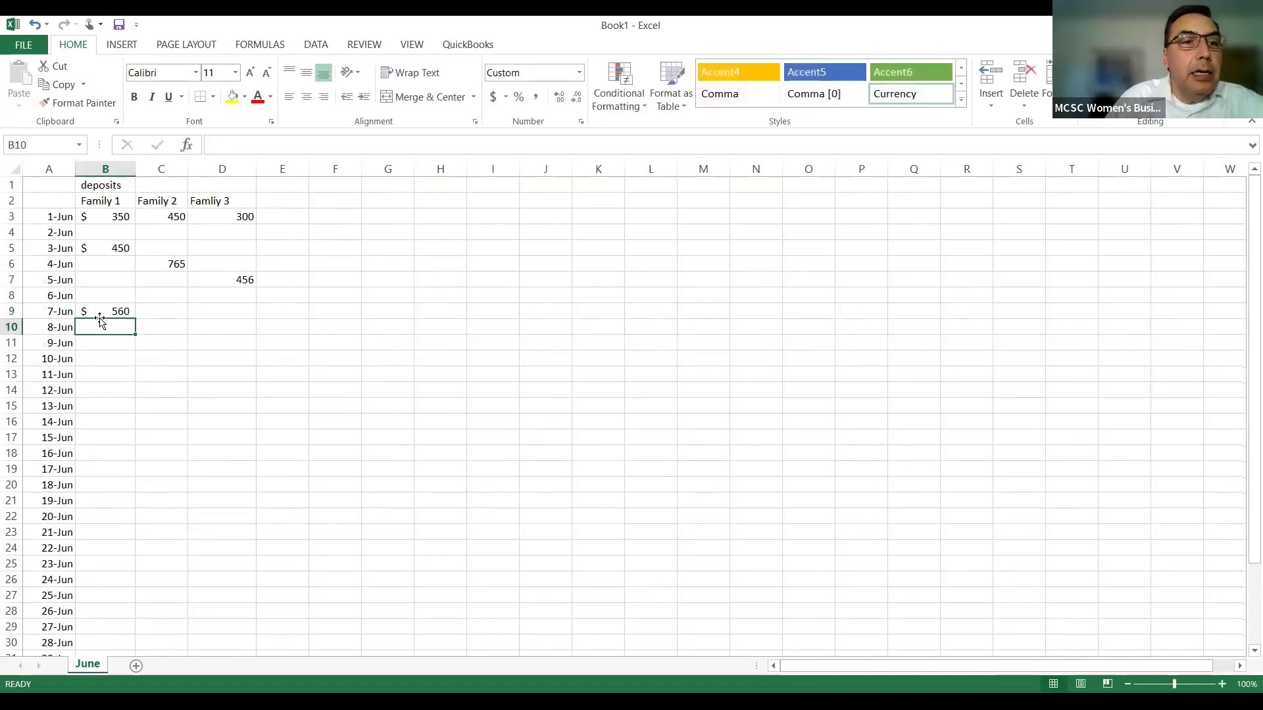
{"action": "key", "text": "Right"}
{"action": "type", "text": "450"}
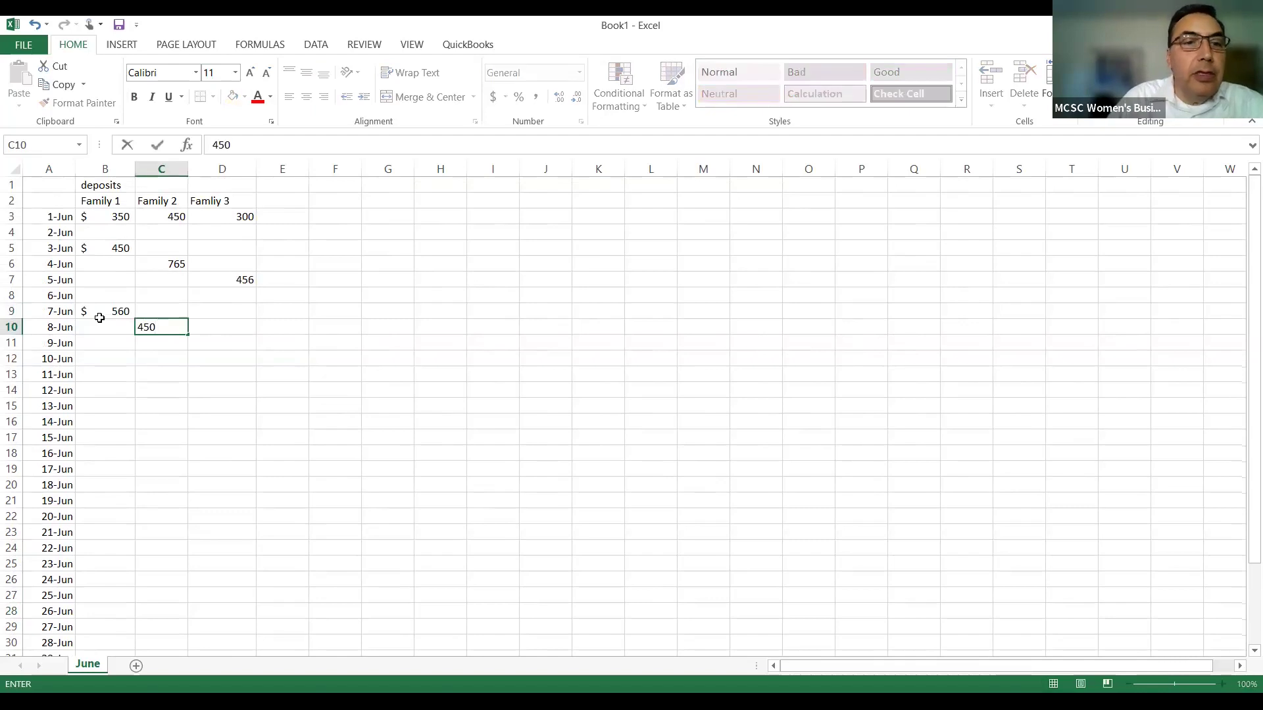
{"action": "key", "text": "Right"}
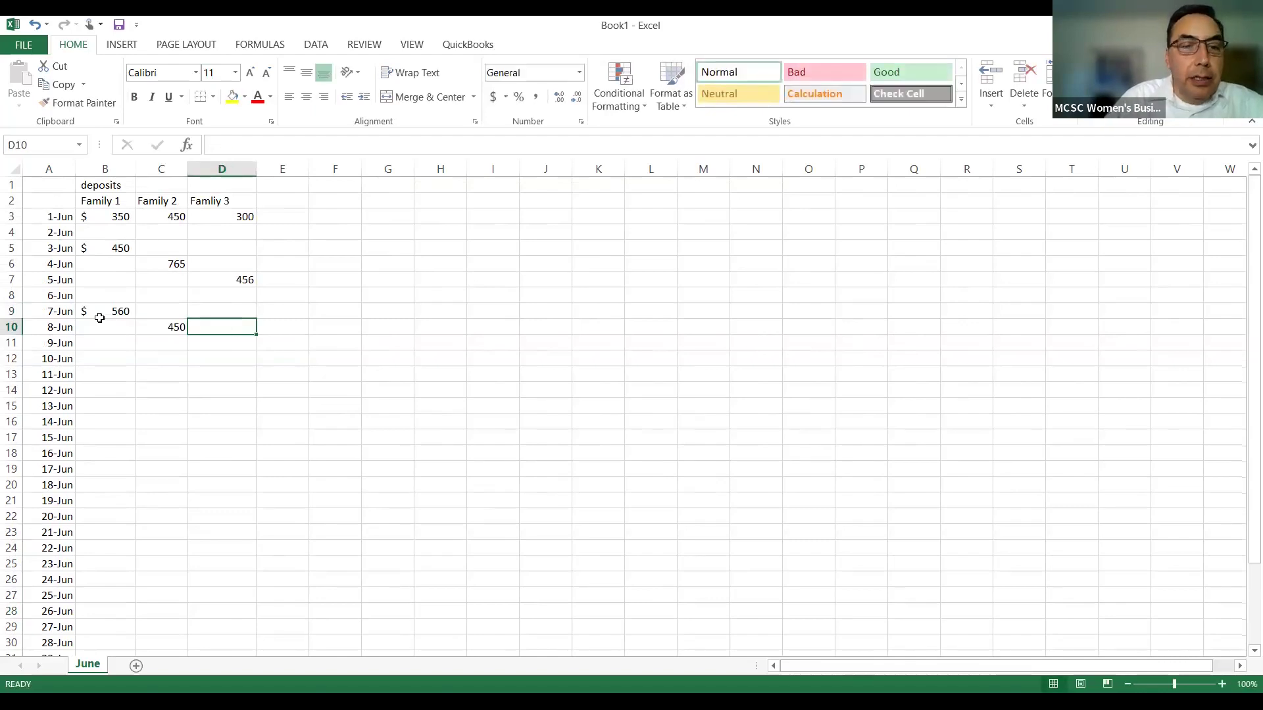
{"action": "type", "text": "350"}
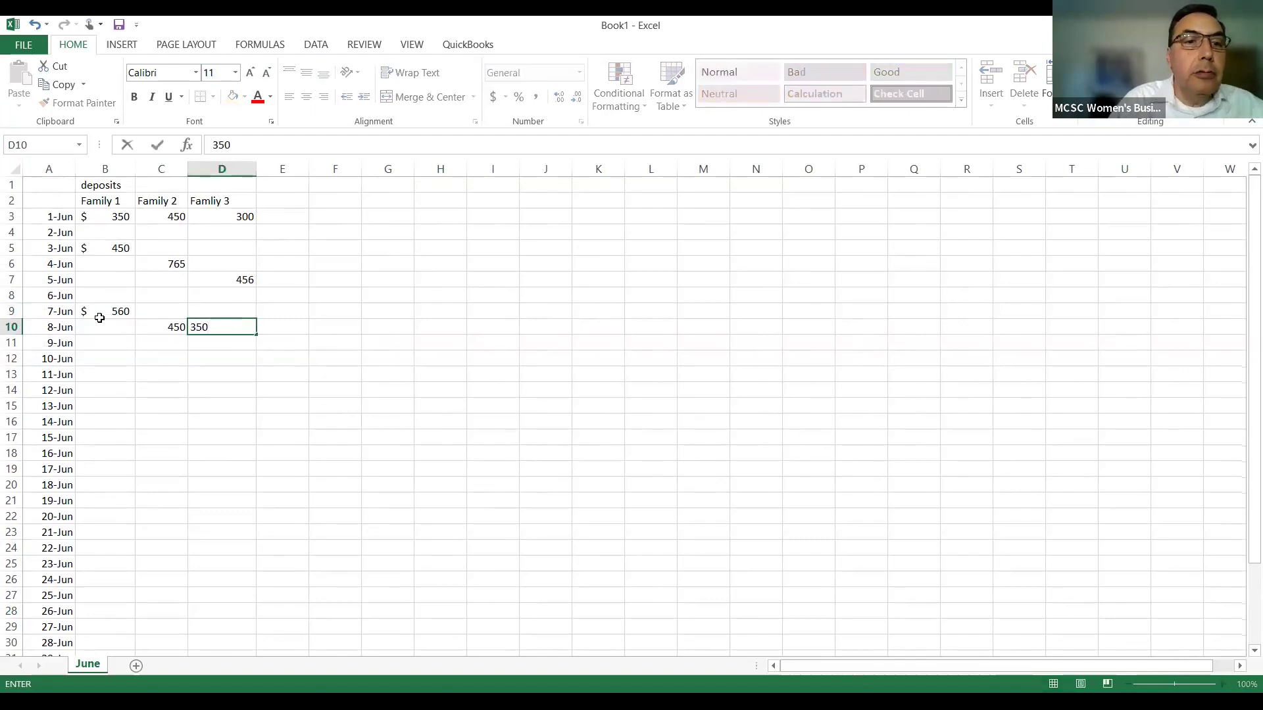
{"action": "key", "text": "Return"}
Check the grand total in D35 and the three family total formulas in B33:D33 against the deposits
{"action": "scroll", "coordinate": [99, 317], "scroll_direction": "down", "scroll_amount": 3}
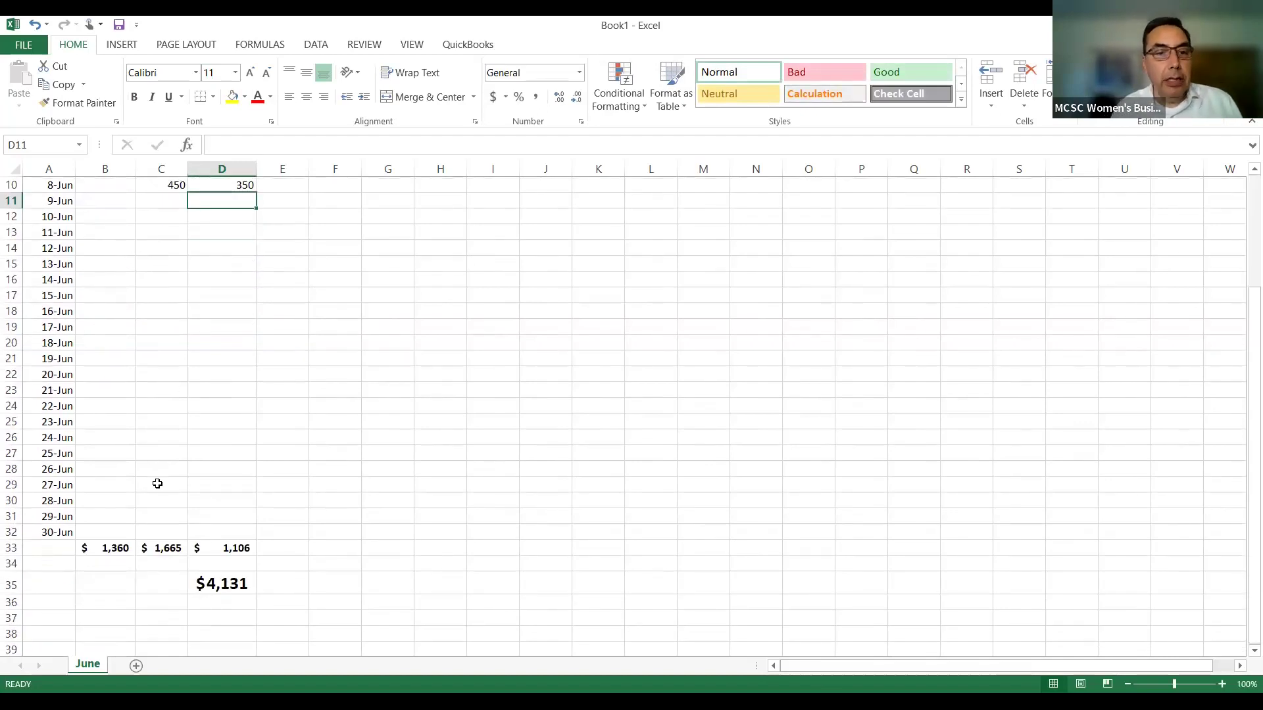
{"action": "left_click", "coordinate": [219, 583]}
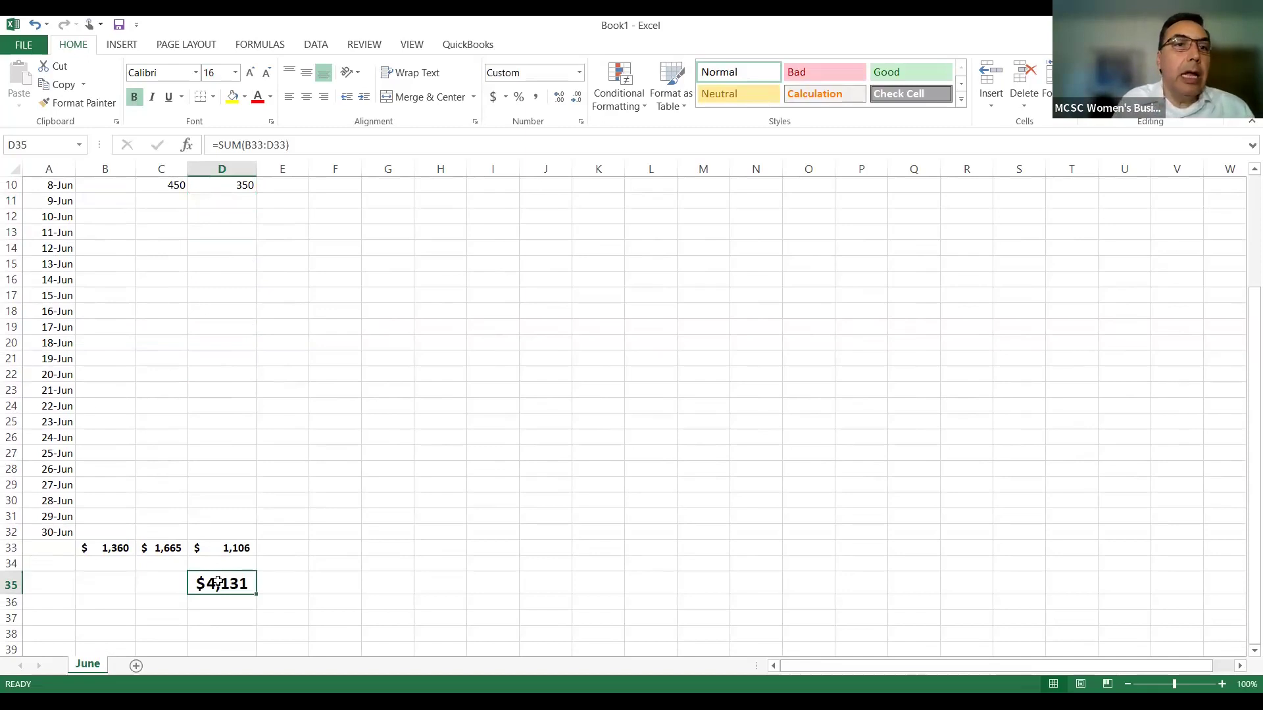
{"action": "scroll", "coordinate": [218, 583], "scroll_direction": "up", "scroll_amount": 3}
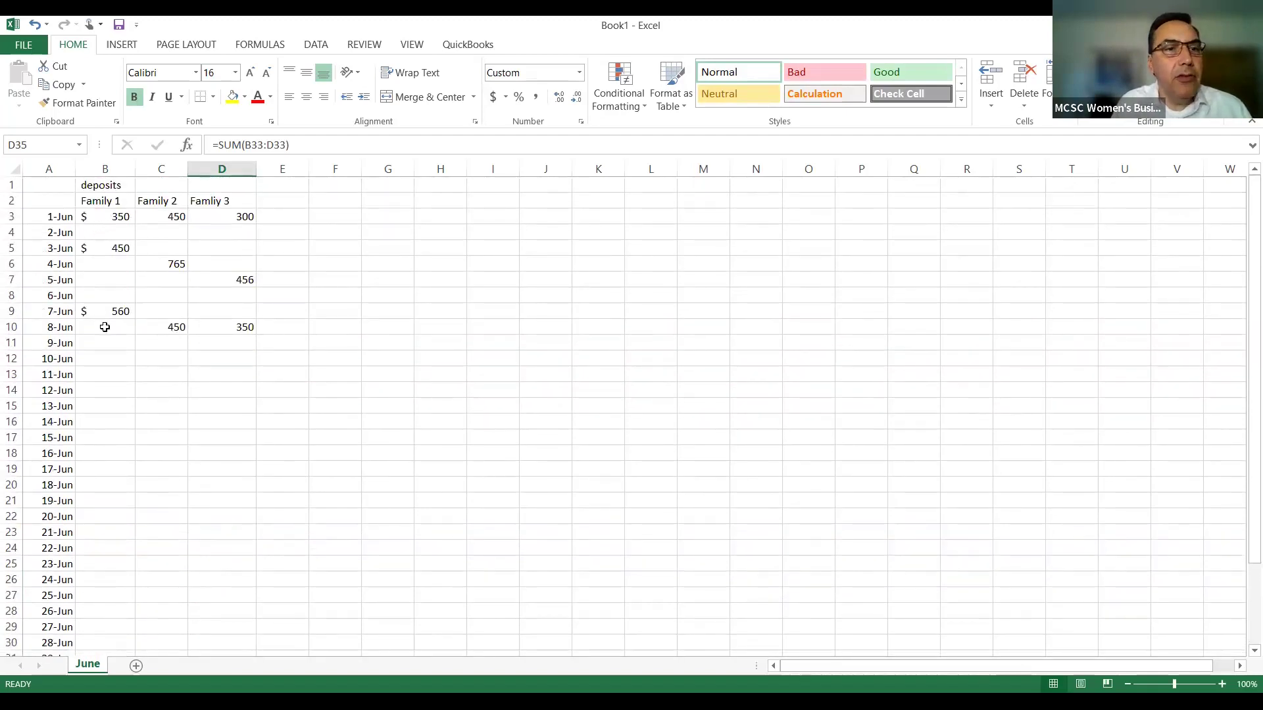
{"action": "scroll", "coordinate": [172, 428], "scroll_direction": "down", "scroll_amount": 4}
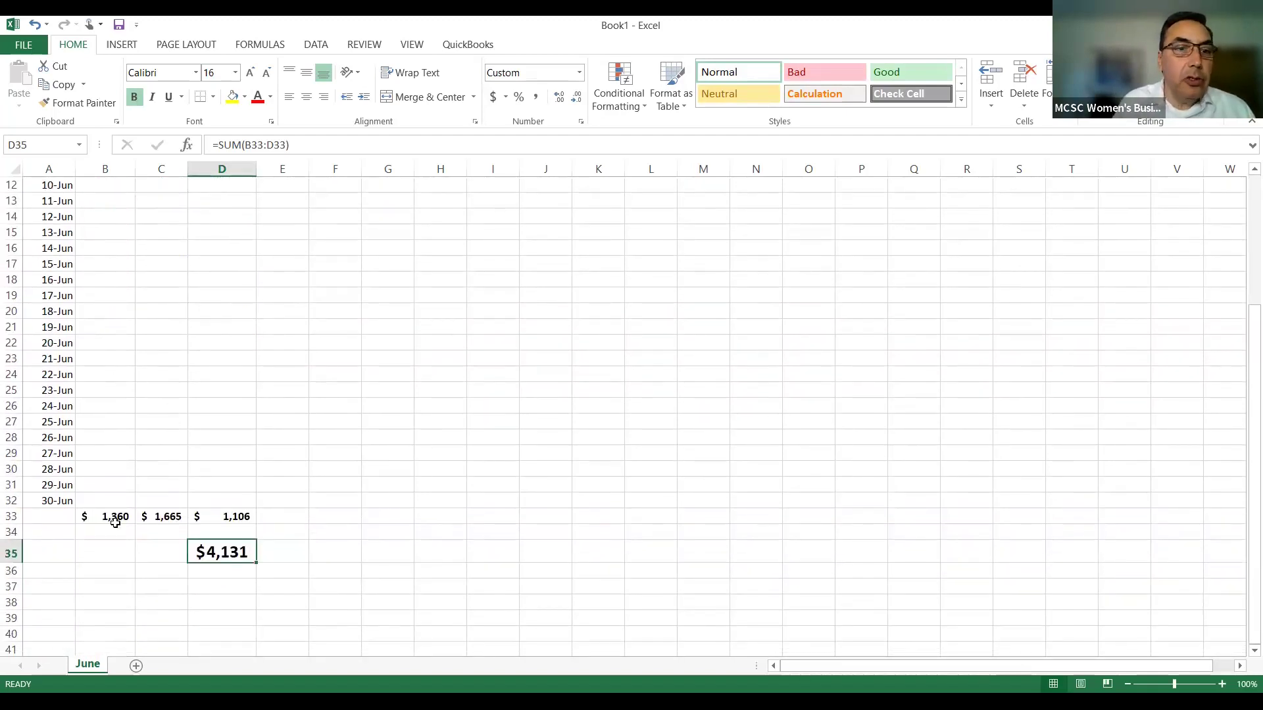
{"action": "left_click", "coordinate": [116, 521]}
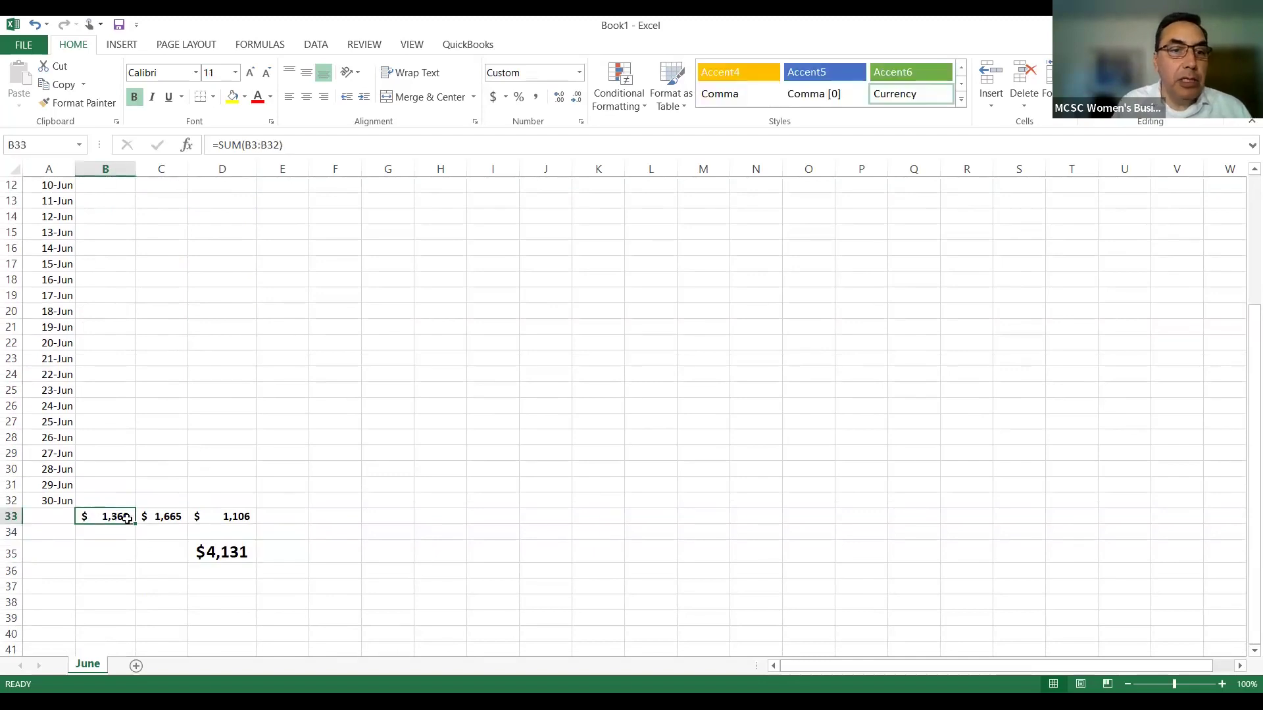
{"action": "left_click", "coordinate": [157, 518]}
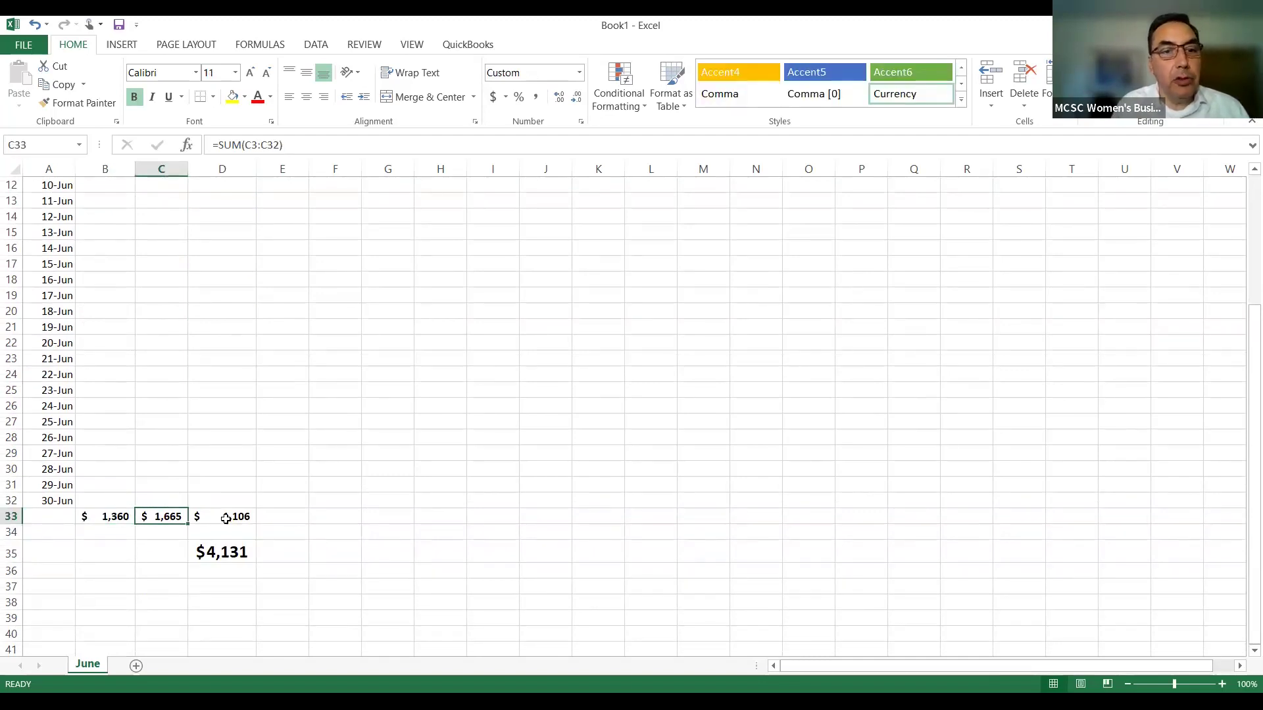
{"action": "left_click", "coordinate": [225, 520]}
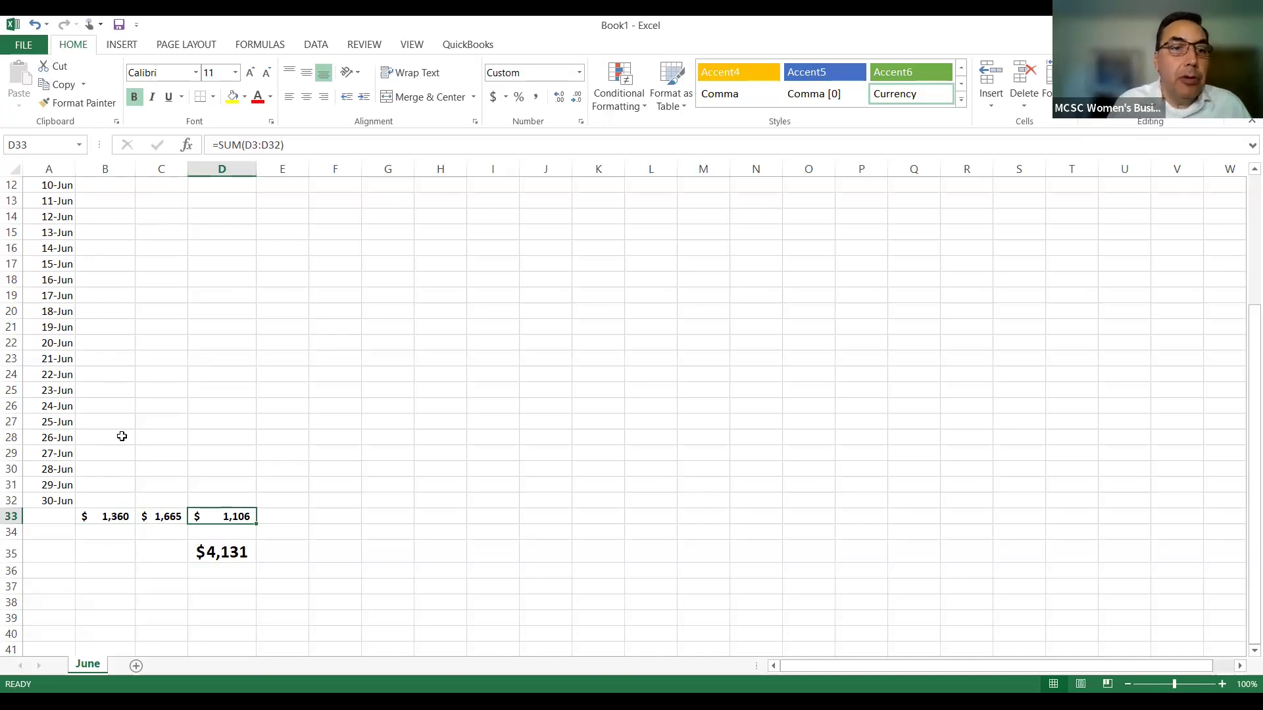
Copy the deposits in B3:C10 and paste them at B13 and again at B23
{"action": "scroll", "coordinate": [119, 437], "scroll_direction": "up", "scroll_amount": 4}
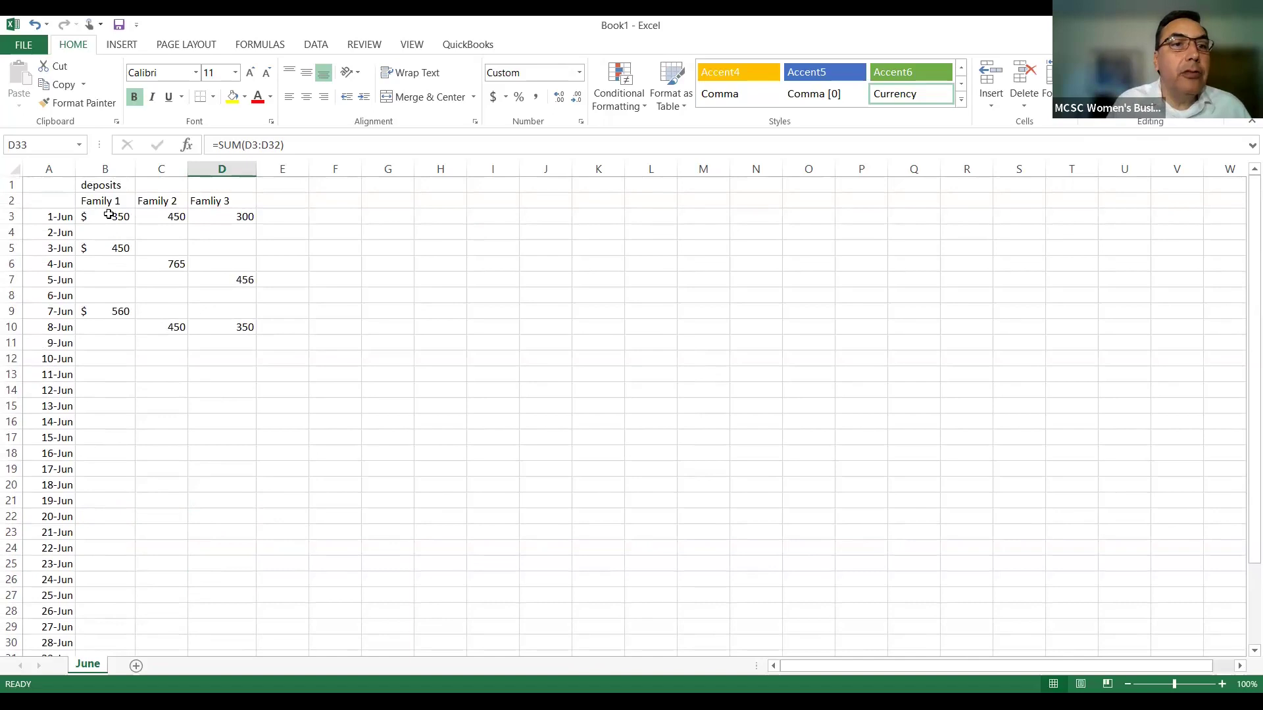
{"action": "left_click_drag", "start_coordinate": [110, 217], "coordinate": [162, 329]}
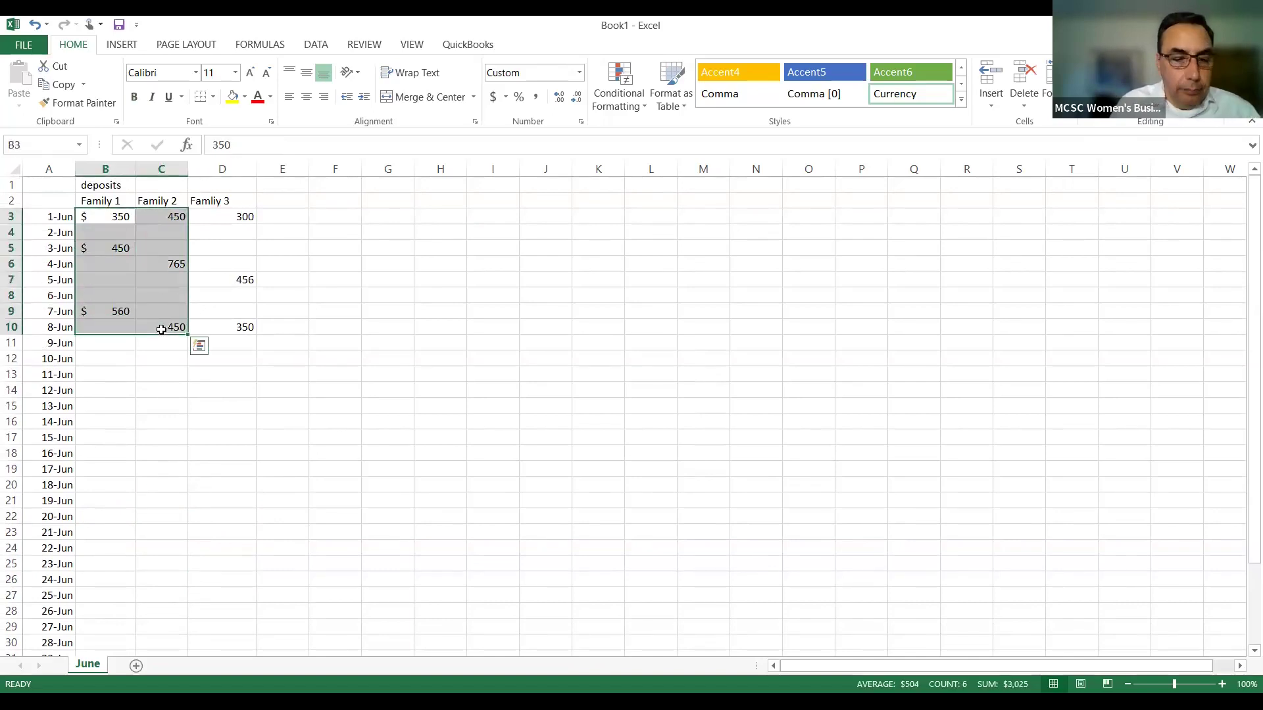
{"action": "key", "text": "ctrl+c"}
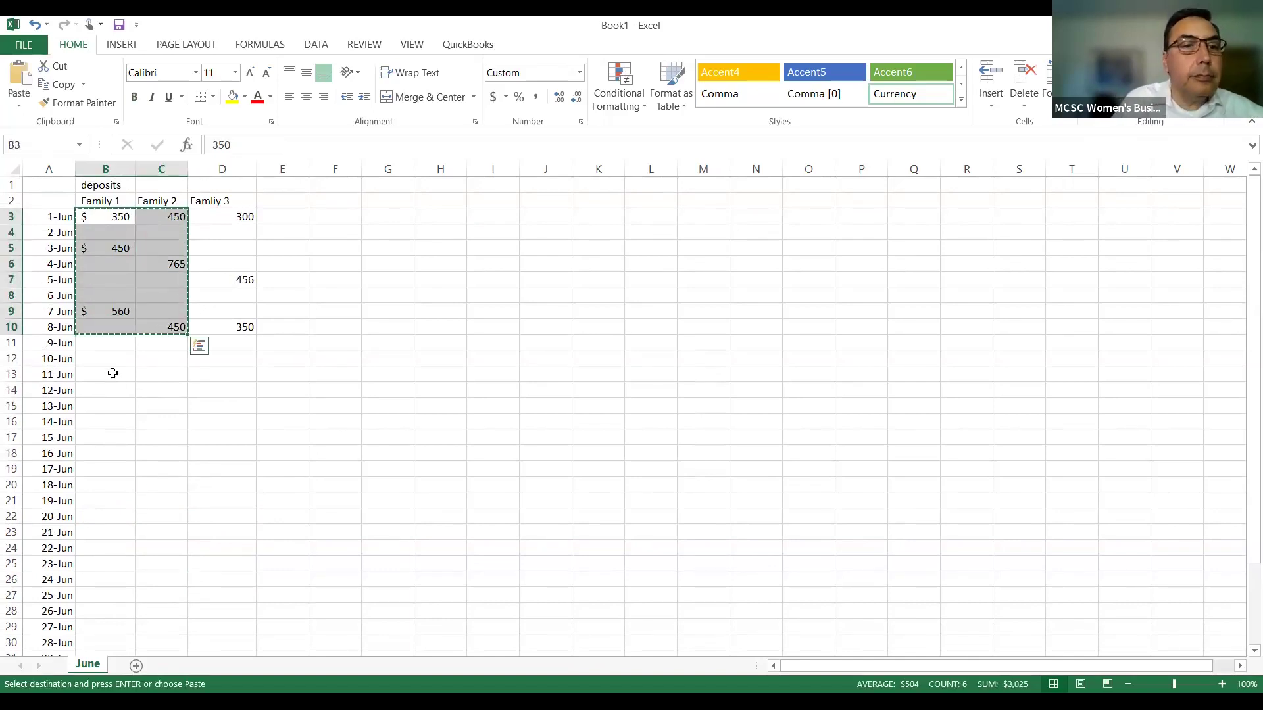
{"action": "left_click", "coordinate": [112, 373]}
{"action": "key", "text": "ctrl+v"}
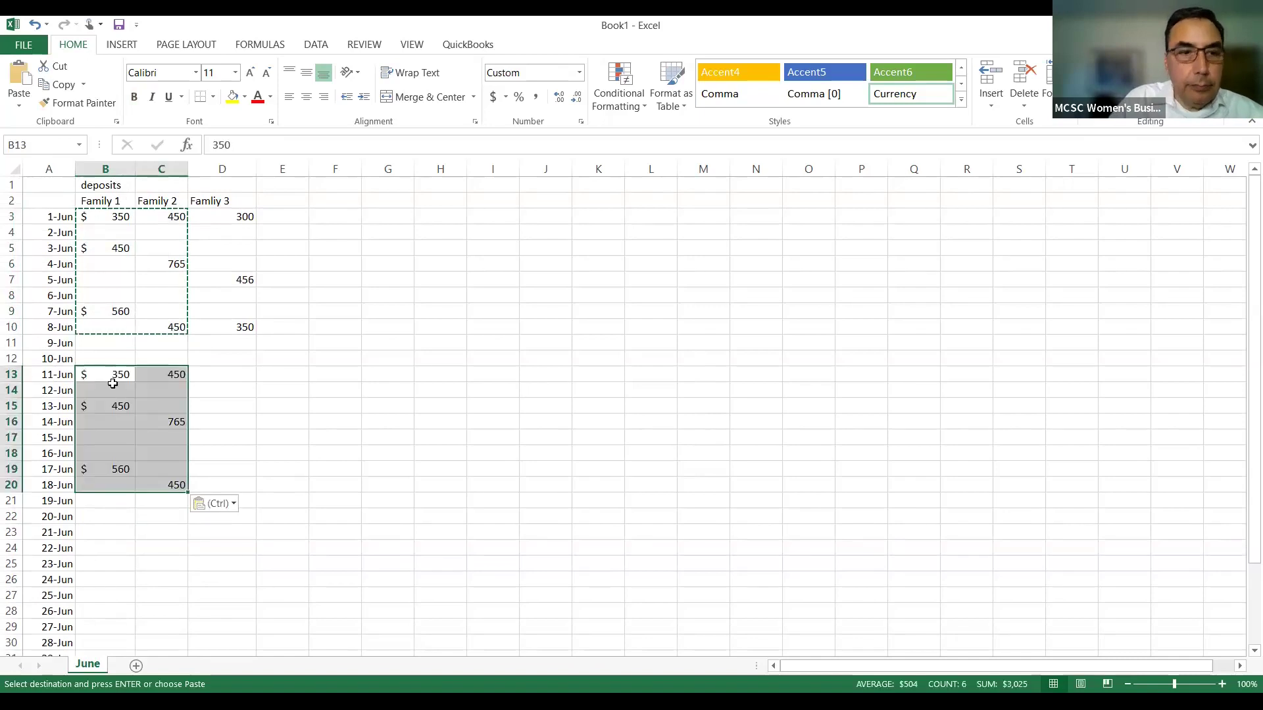
{"action": "left_click", "coordinate": [106, 538]}
{"action": "key", "text": "ctrl+v"}
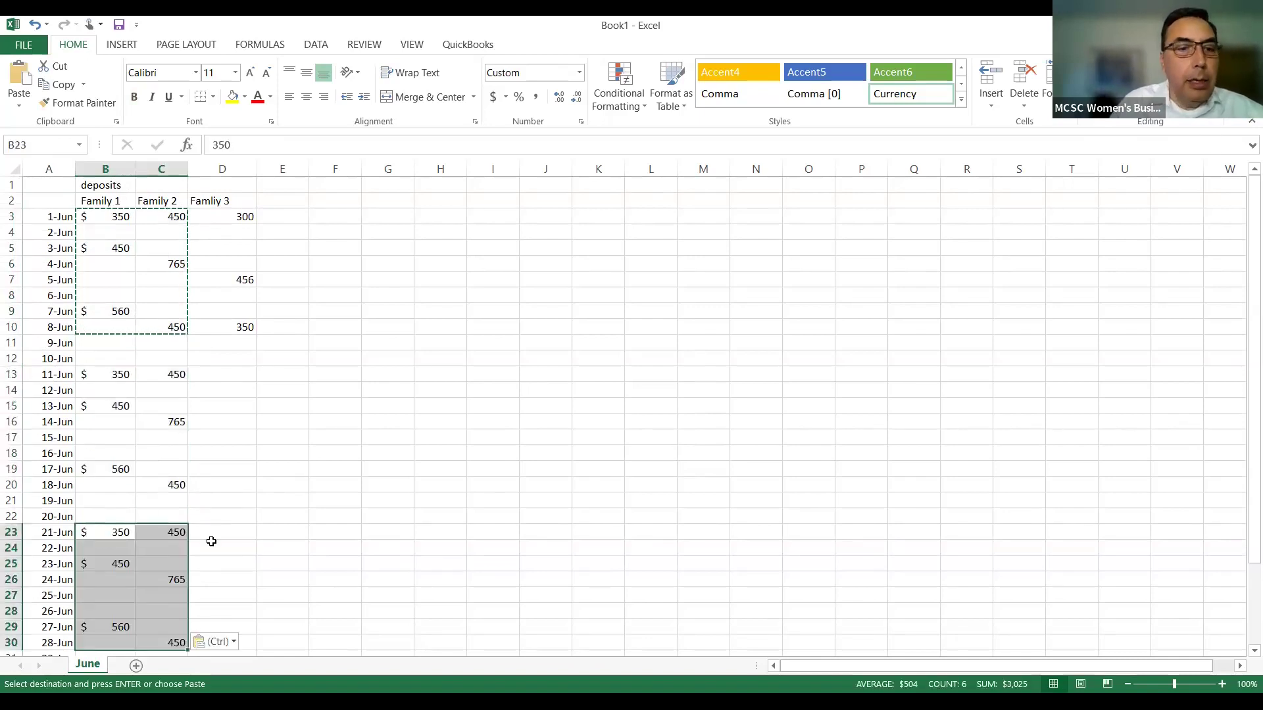
AutoFit column D to the width of the grand total in D35 and clear the copy selection
{"action": "scroll", "coordinate": [207, 519], "scroll_direction": "down", "scroll_amount": 3}
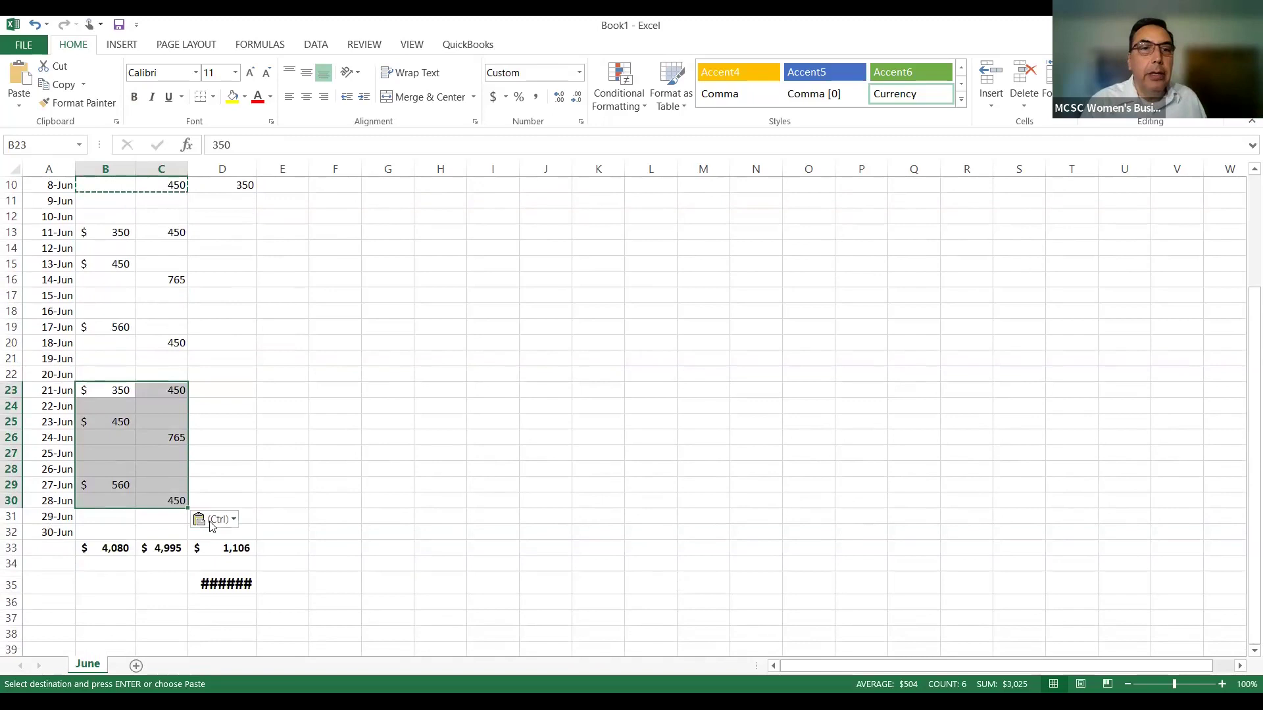
{"action": "key", "text": "ctrl"}
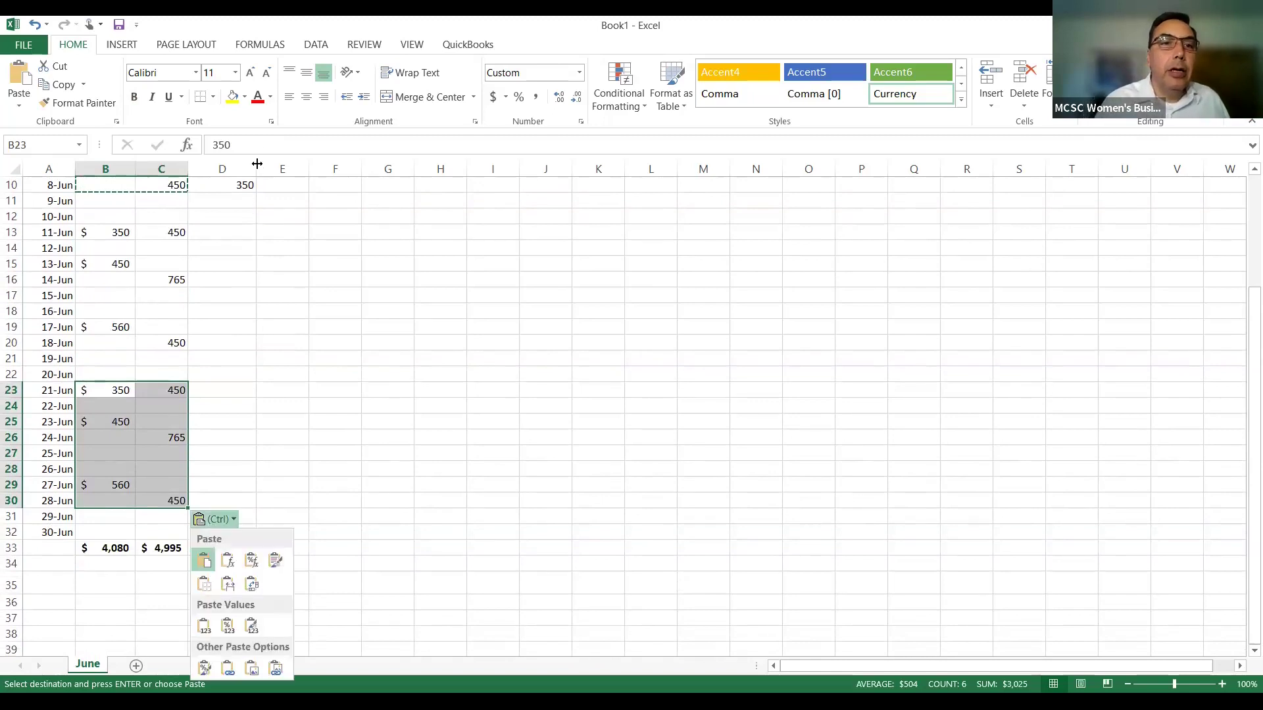
{"action": "double_click", "coordinate": [257, 164]}
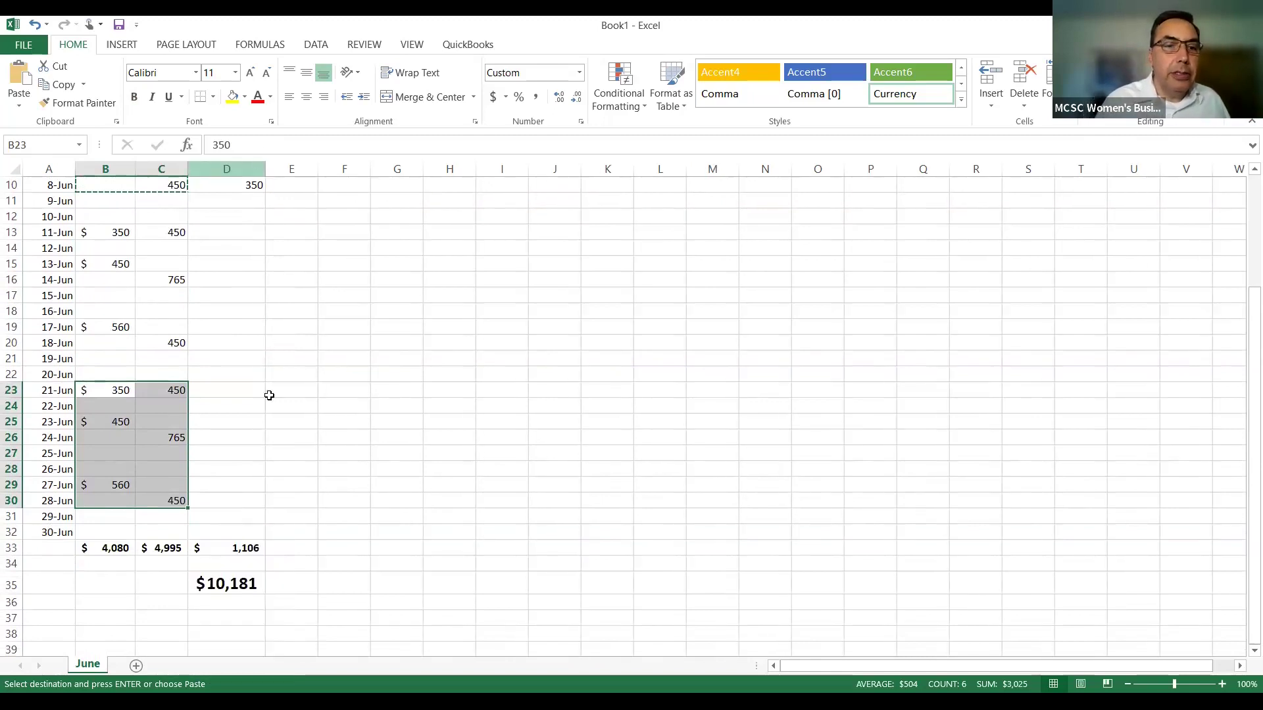
{"action": "left_click", "coordinate": [219, 584]}
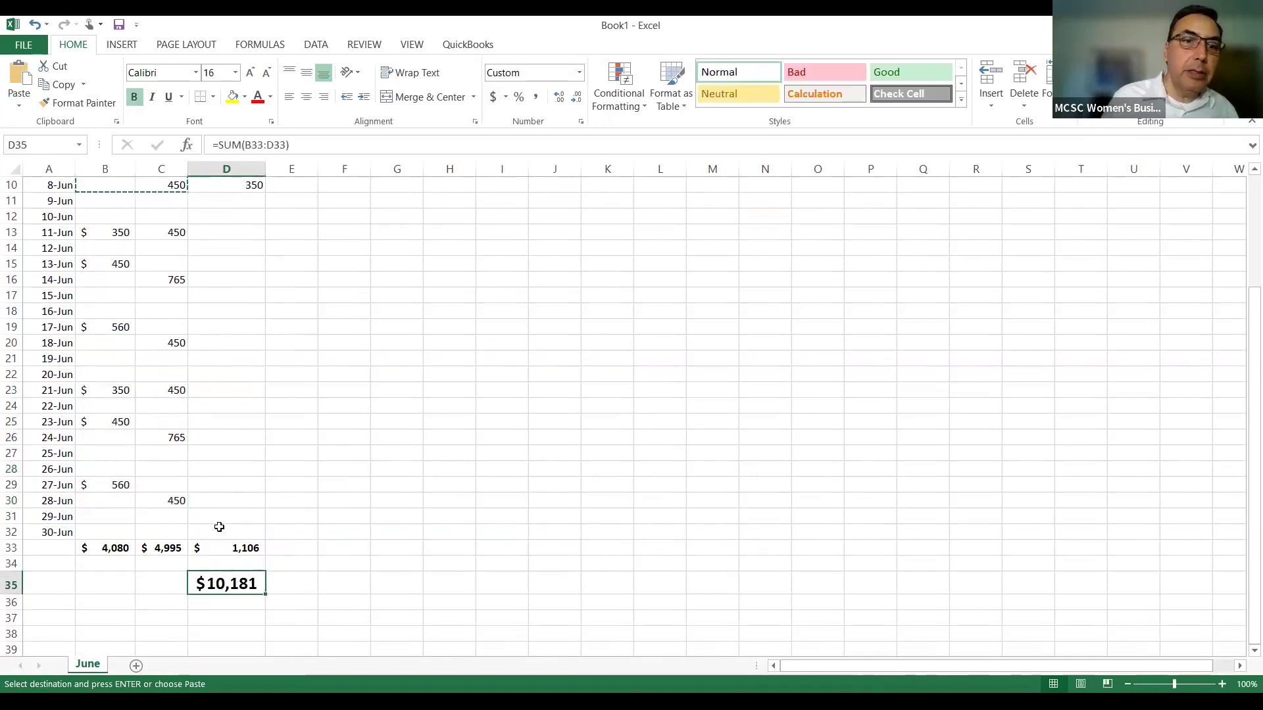
{"action": "left_click", "coordinate": [120, 534]}
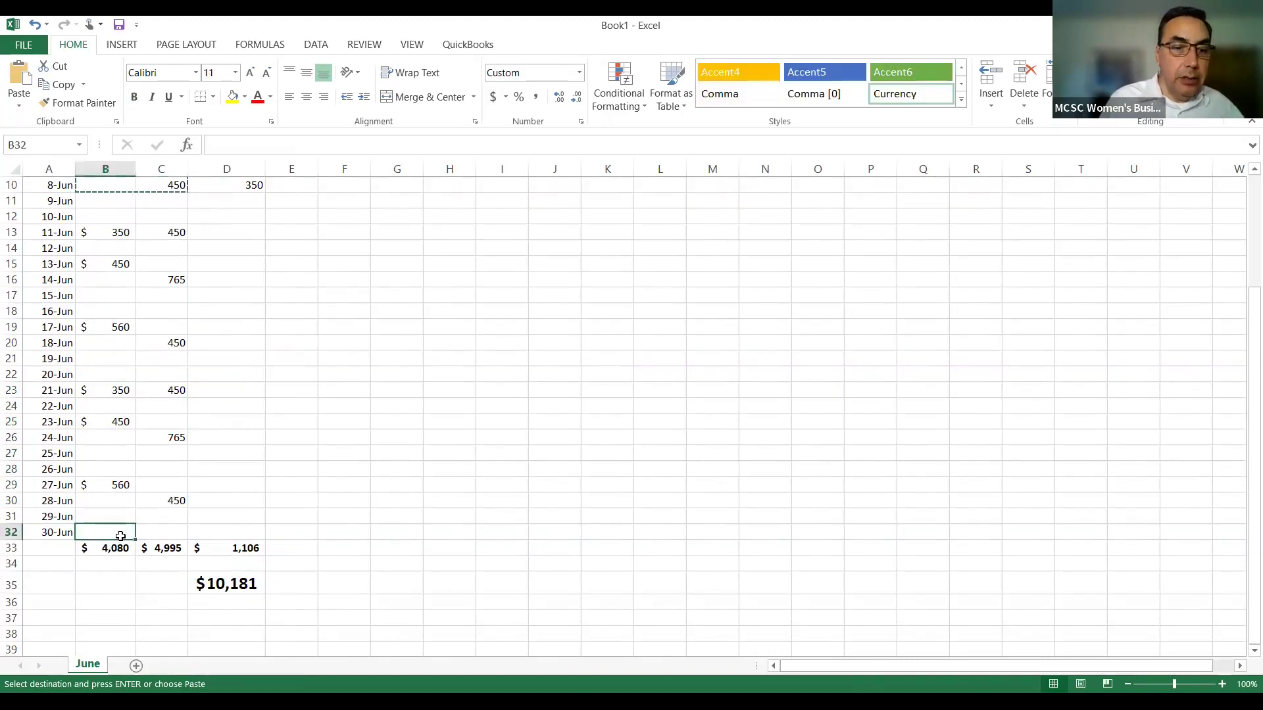
{"action": "key", "text": "Escape"}
Review the deposits for all three families together with the totals in rows 33 and 35
{"action": "scroll", "coordinate": [130, 451], "scroll_direction": "up", "scroll_amount": 3}
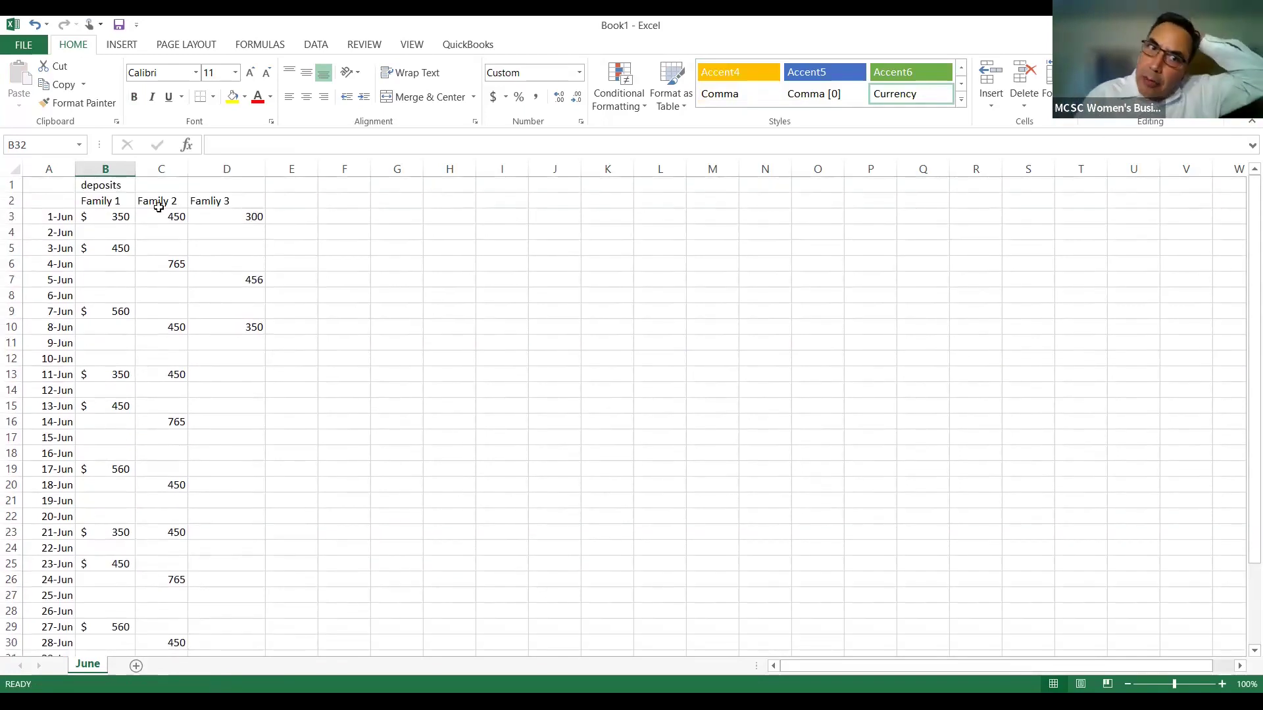
{"action": "scroll", "coordinate": [159, 207], "scroll_direction": "down", "scroll_amount": 4}
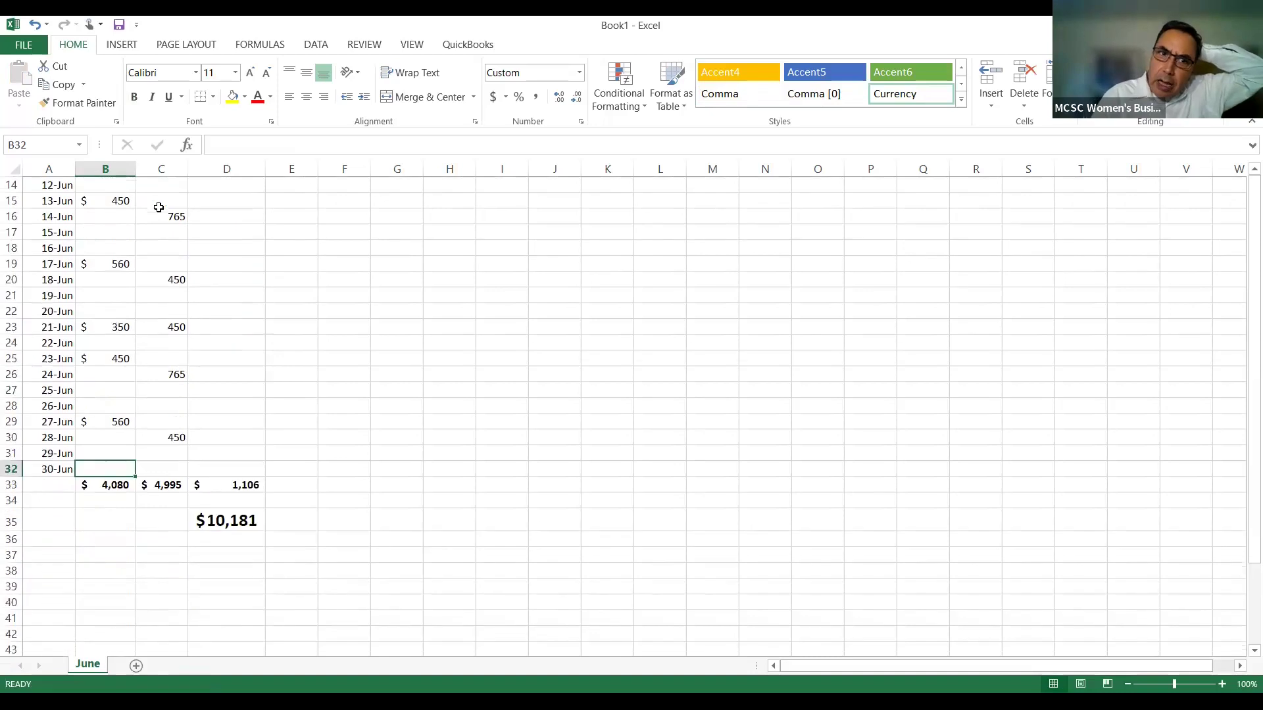
{"action": "left_click", "coordinate": [245, 486]}
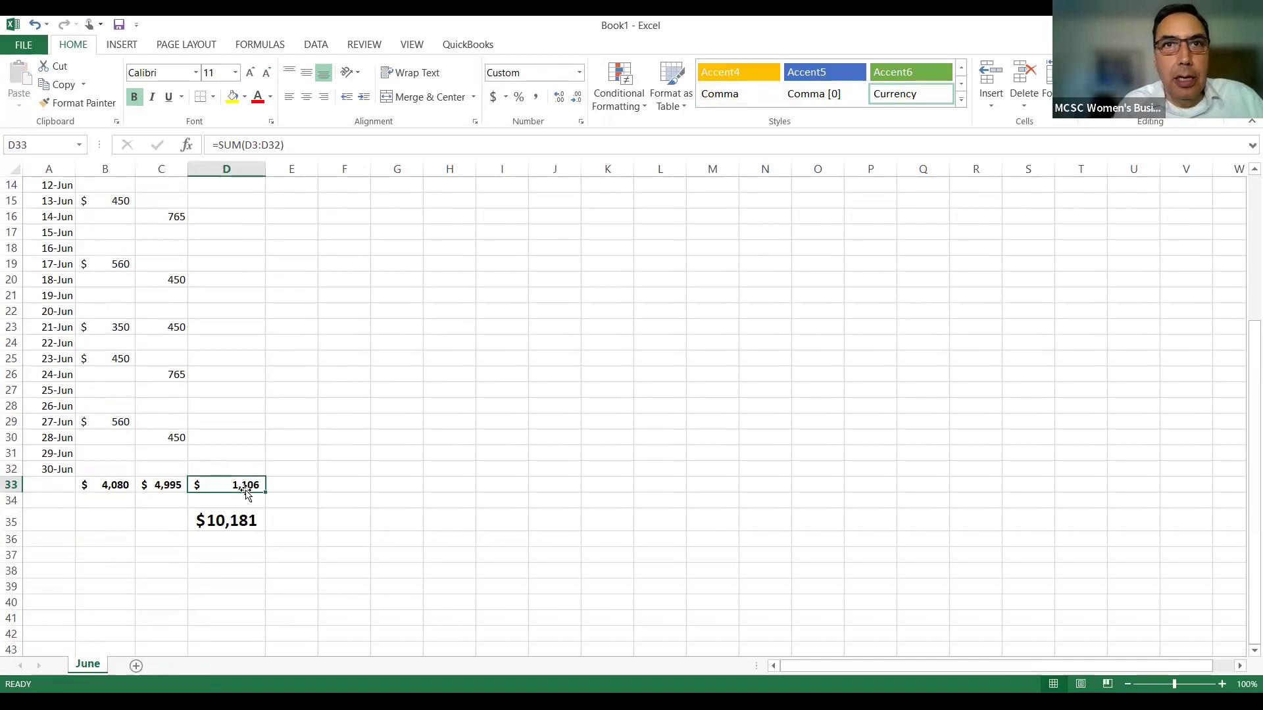
{"action": "scroll", "coordinate": [244, 490], "scroll_direction": "down", "scroll_amount": 1}
{"action": "scroll", "coordinate": [244, 488], "scroll_direction": "up", "scroll_amount": 5}
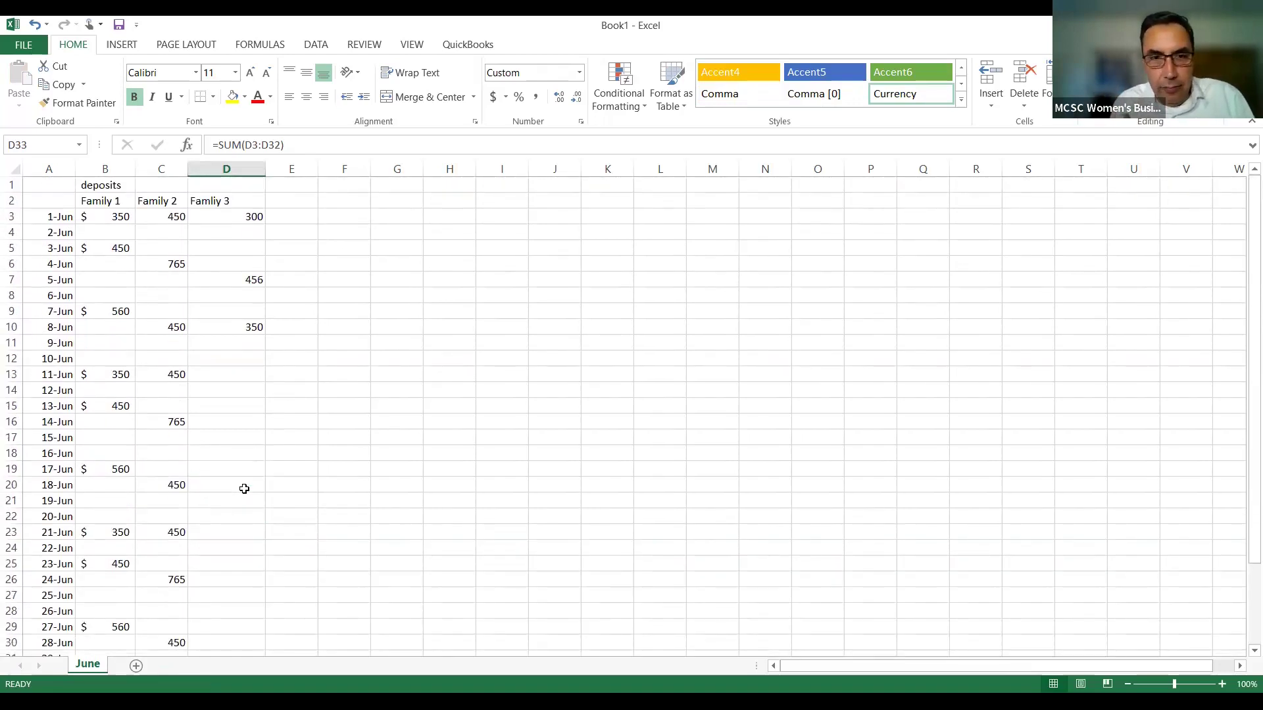
{"action": "left_click", "coordinate": [429, 276]}
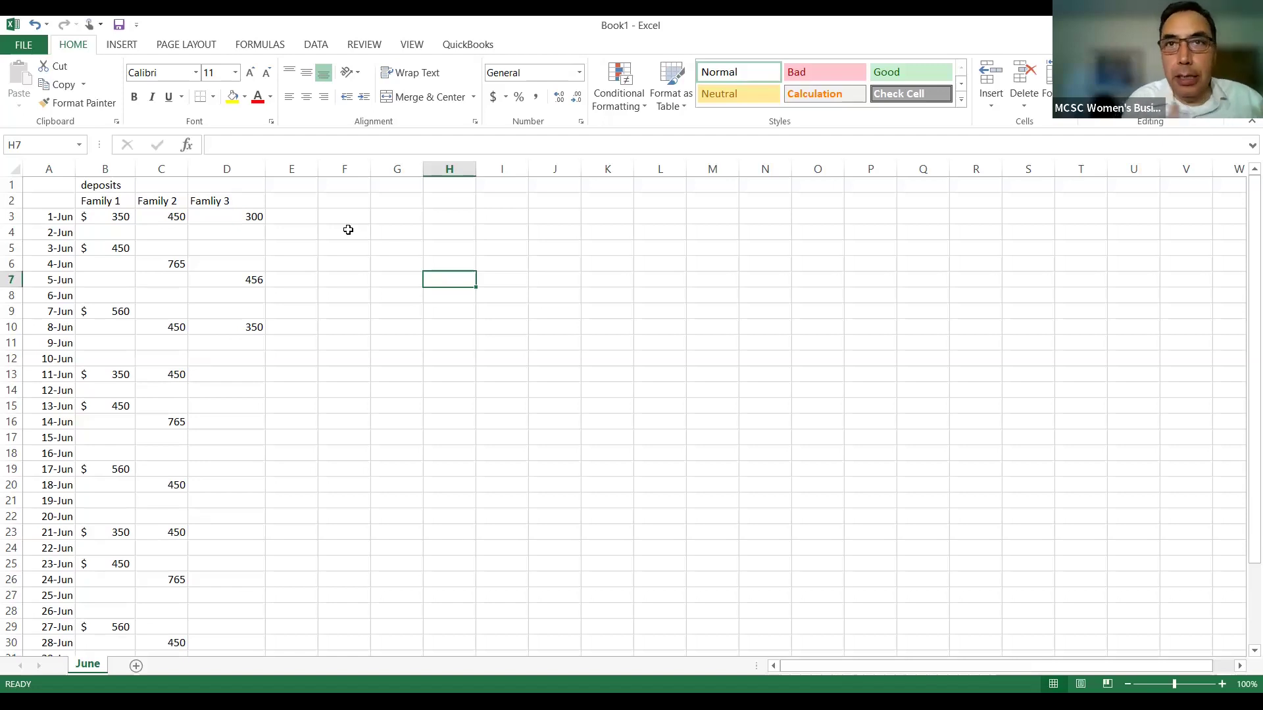
{"action": "scroll", "coordinate": [201, 333], "scroll_direction": "down", "scroll_amount": 4}
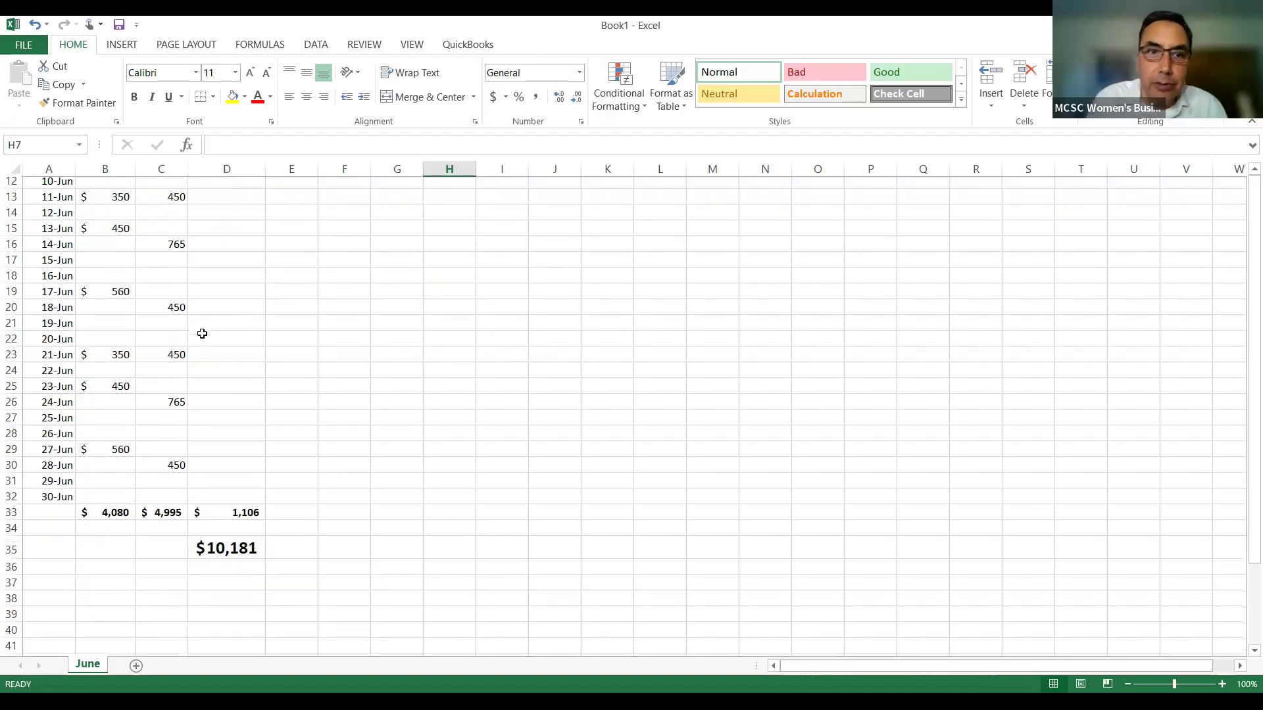
{"action": "scroll", "coordinate": [202, 334], "scroll_direction": "up", "scroll_amount": 4}
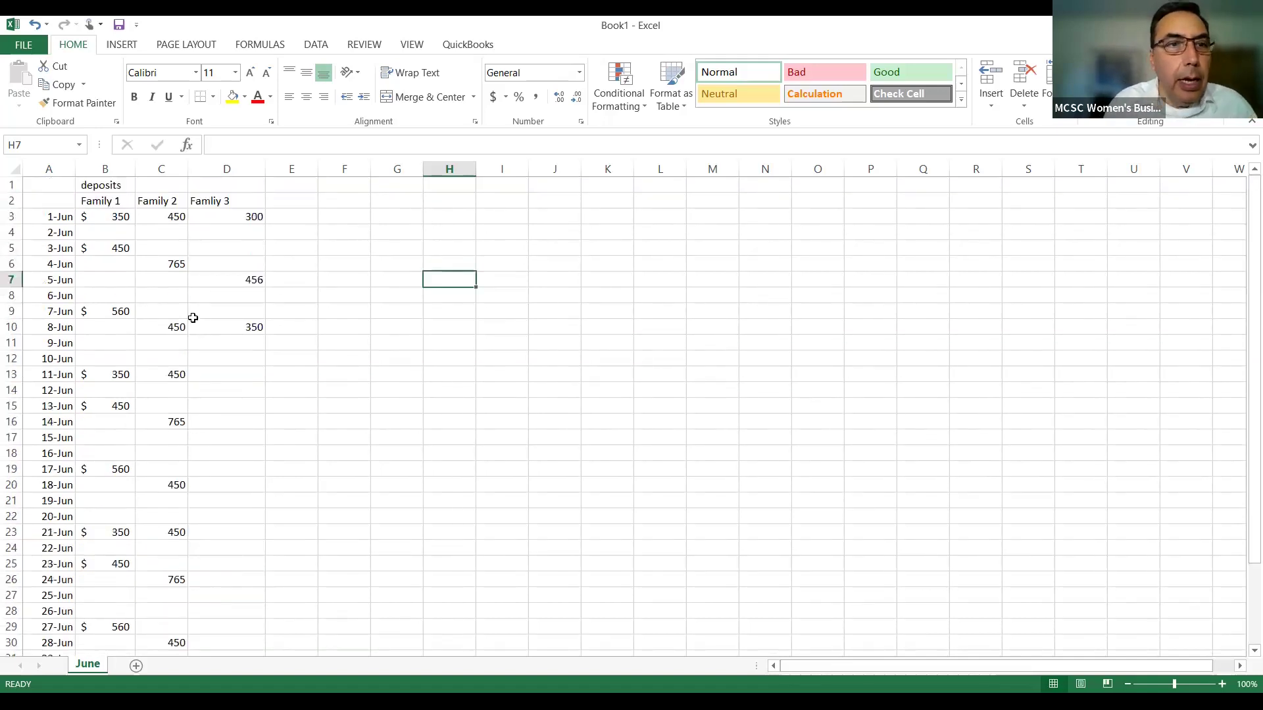
Add a new worksheet after June and rename it Expenses
{"action": "left_click", "coordinate": [136, 666]}
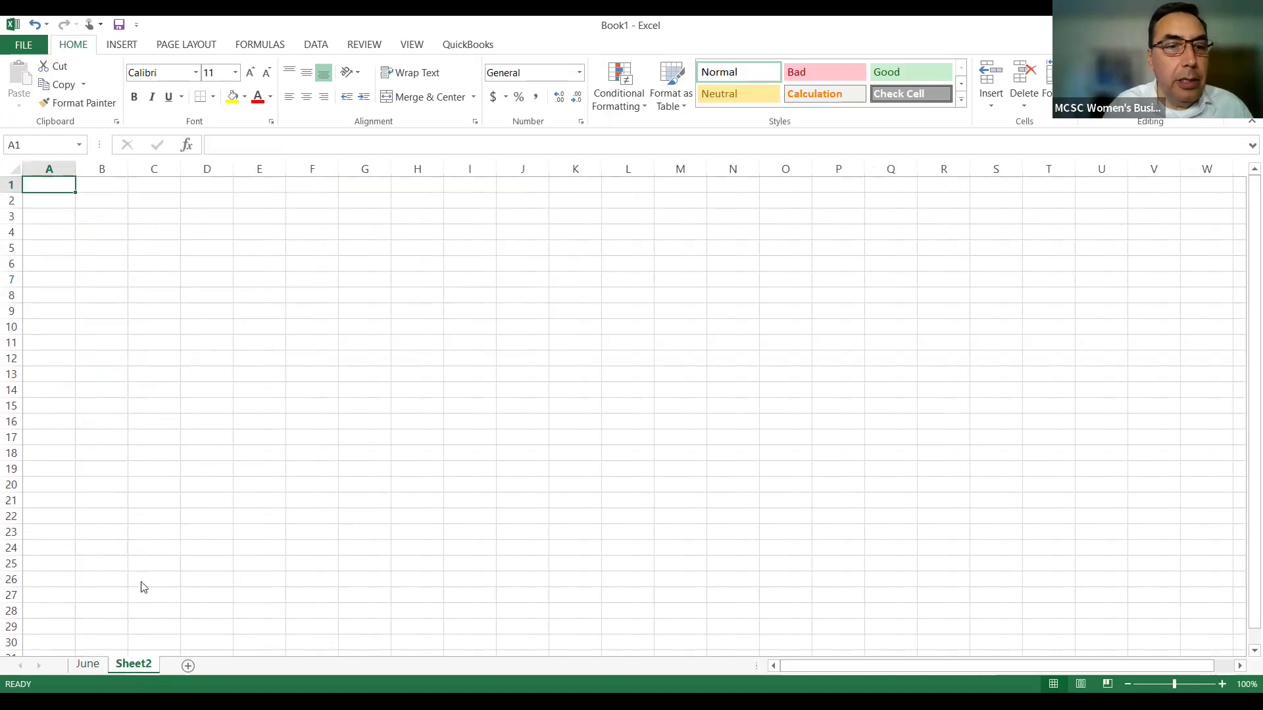
{"action": "right_click", "coordinate": [132, 665]}
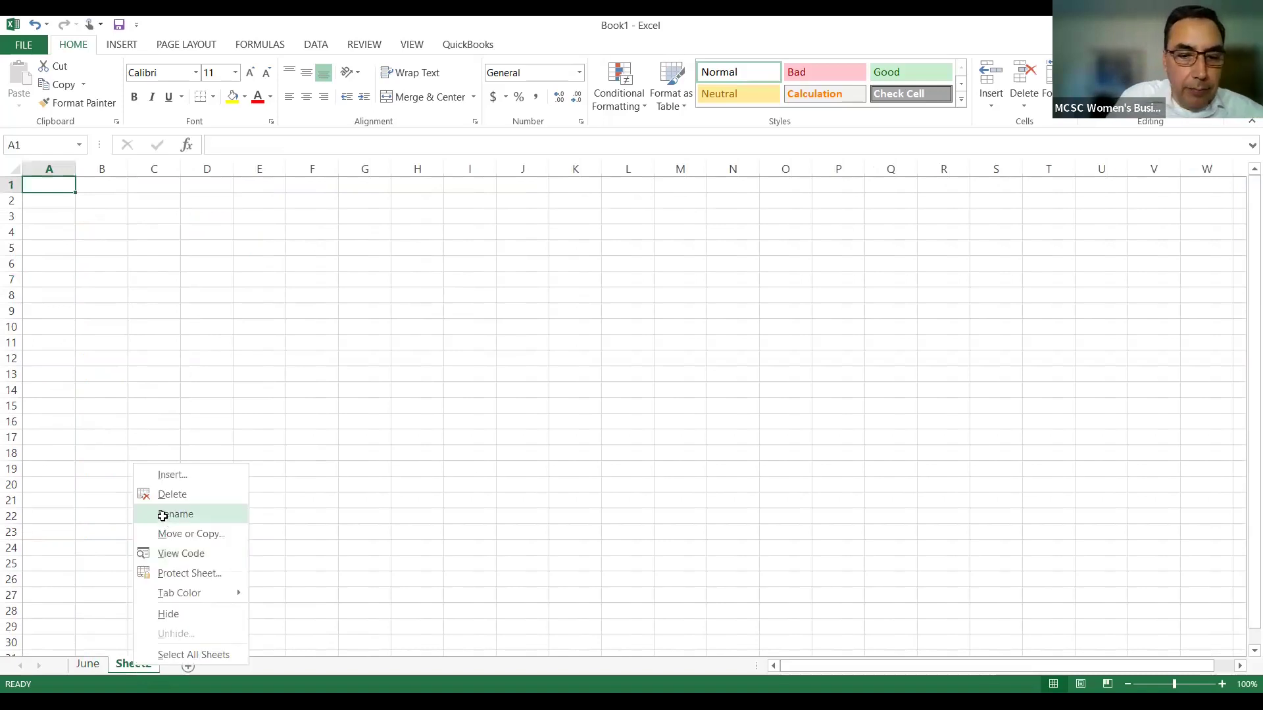
{"action": "left_click", "coordinate": [166, 516]}
{"action": "type", "text": "Expenses"}
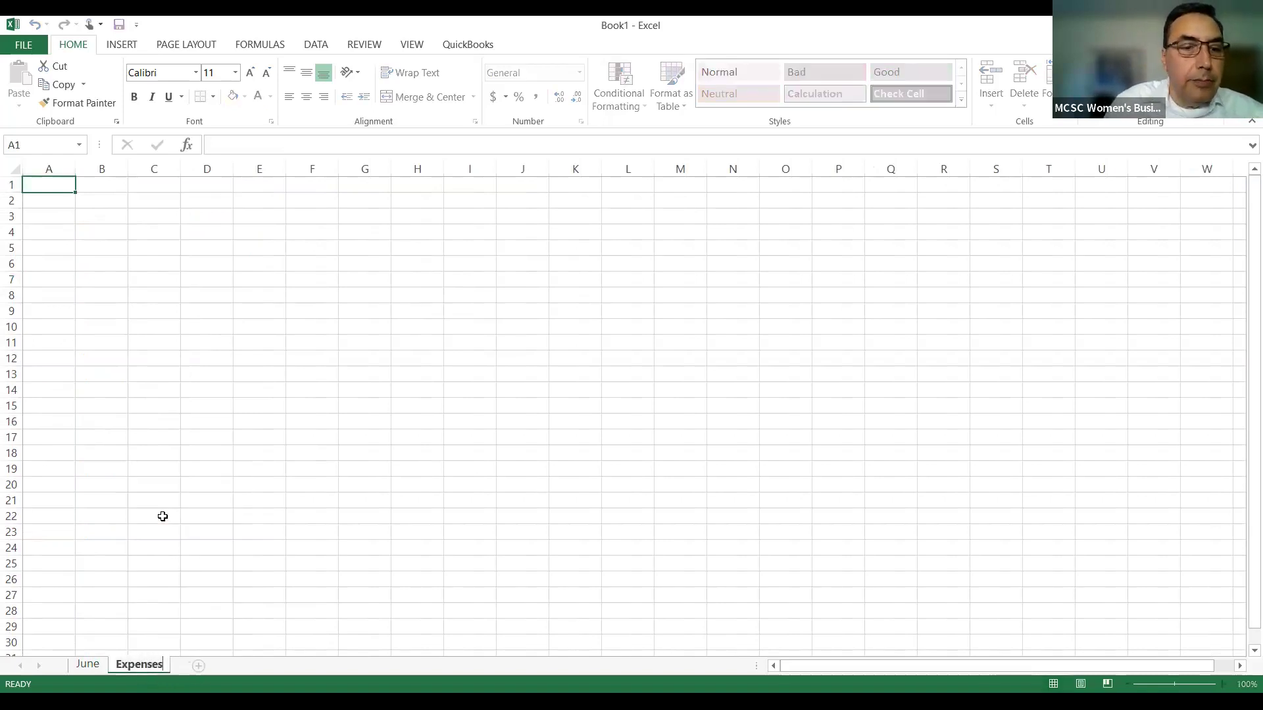
{"action": "key", "text": "Return"}
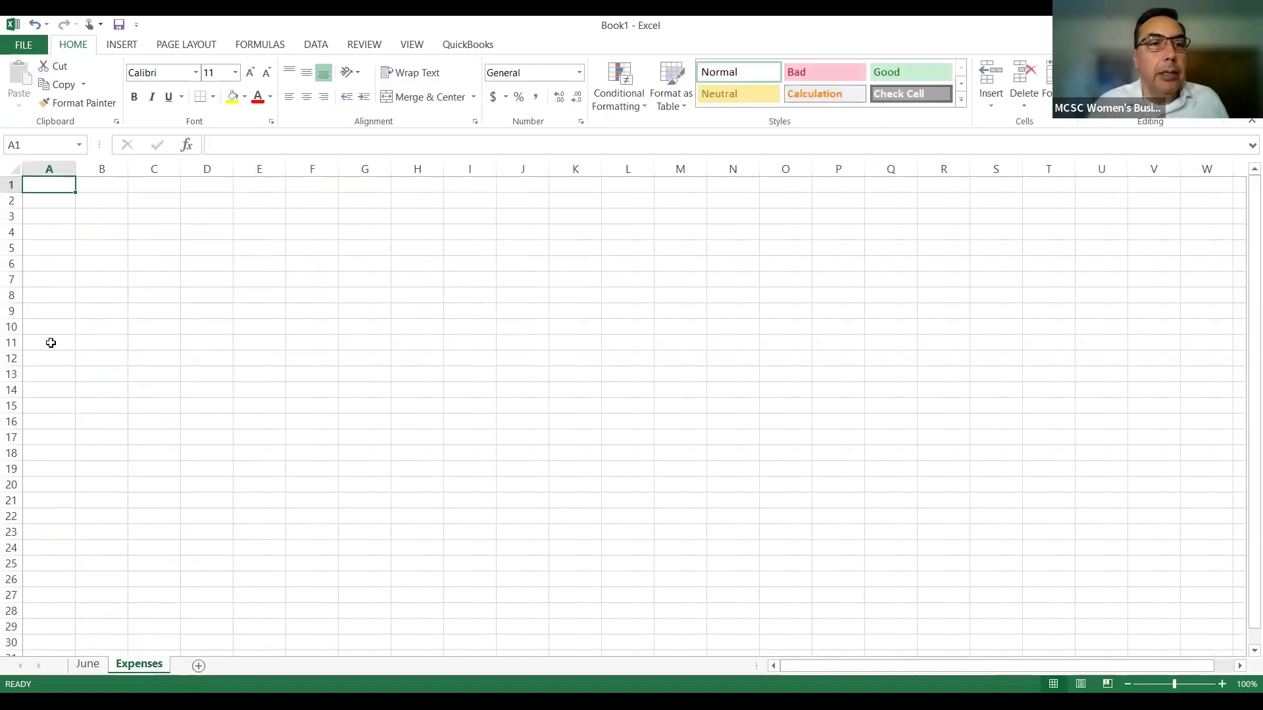
{"action": "left_click", "coordinate": [44, 221]}
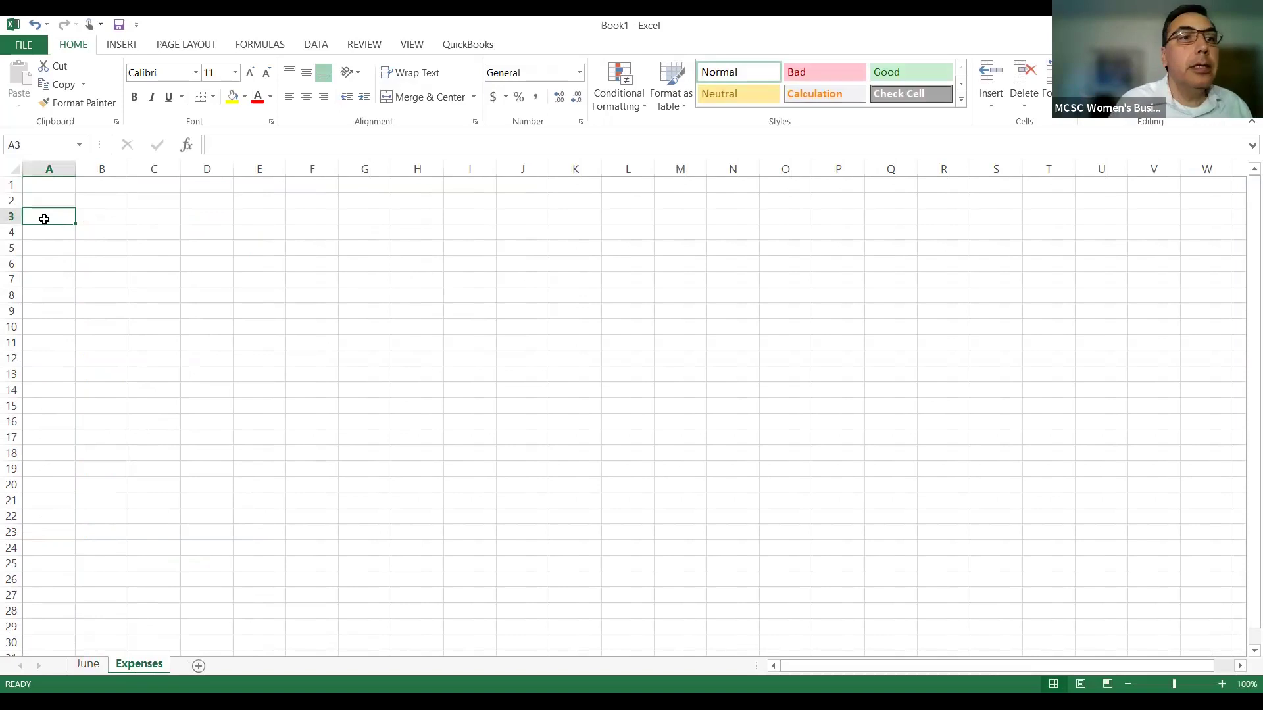
{"action": "type", "text": "junes 1"}
{"action": "key", "text": "Return"}
Enter June 1 in A3 and fill the daily dates down column A through June 30 in A32
{"action": "left_click", "coordinate": [43, 217]}
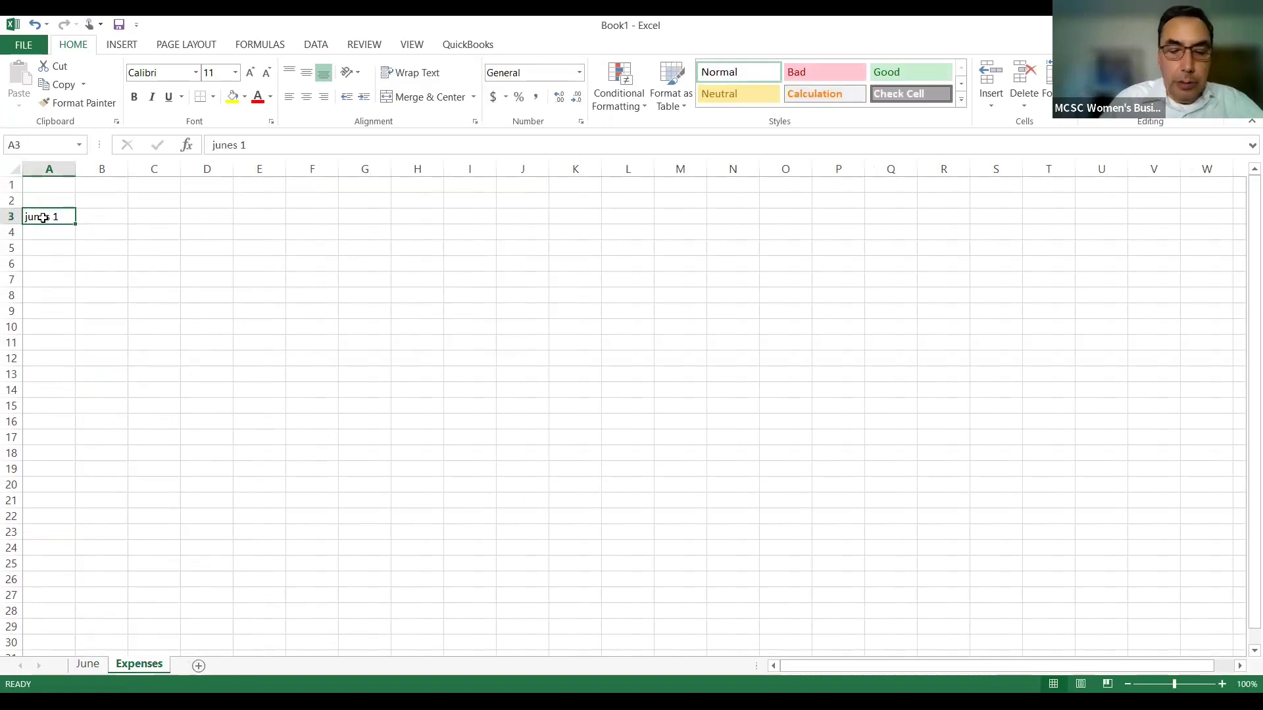
{"action": "type", "text": "June 1"}
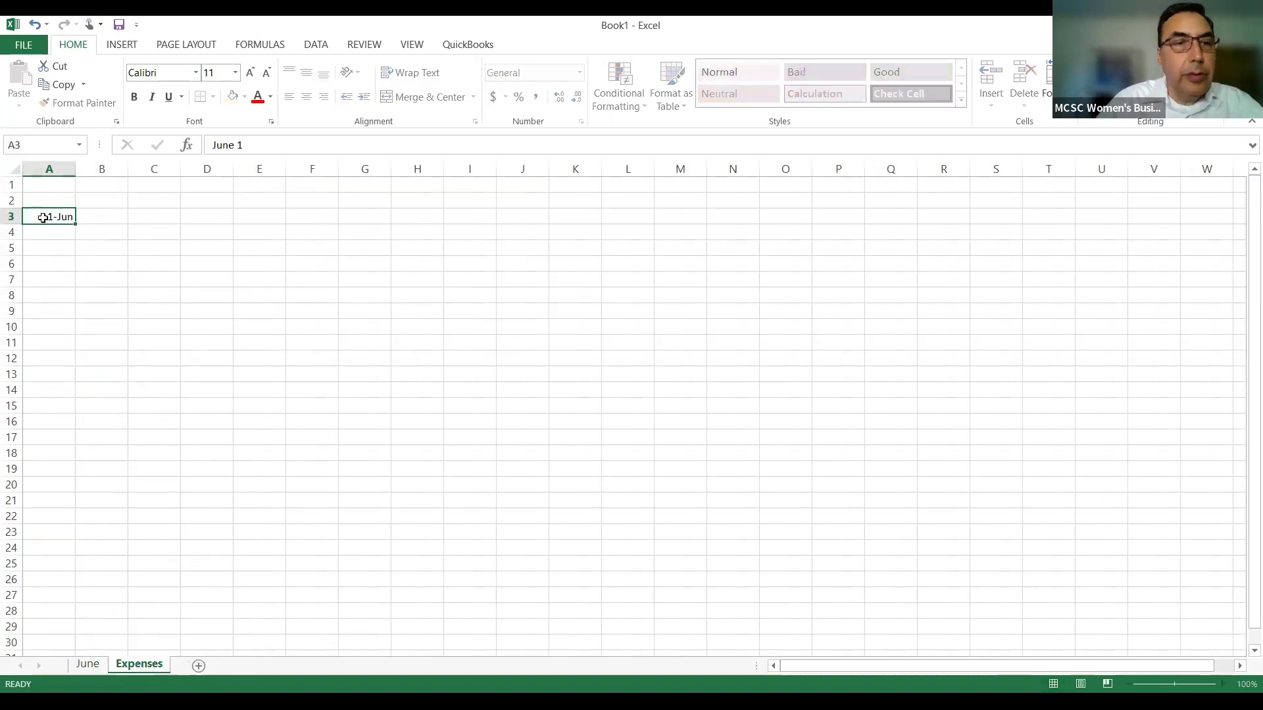
{"action": "key", "text": "Return"}
{"action": "left_click", "coordinate": [48, 218]}
{"action": "left_click_drag", "start_coordinate": [75, 224], "coordinate": [40, 397]}
{"action": "scroll", "coordinate": [40, 411], "scroll_direction": "down", "scroll_amount": 6}
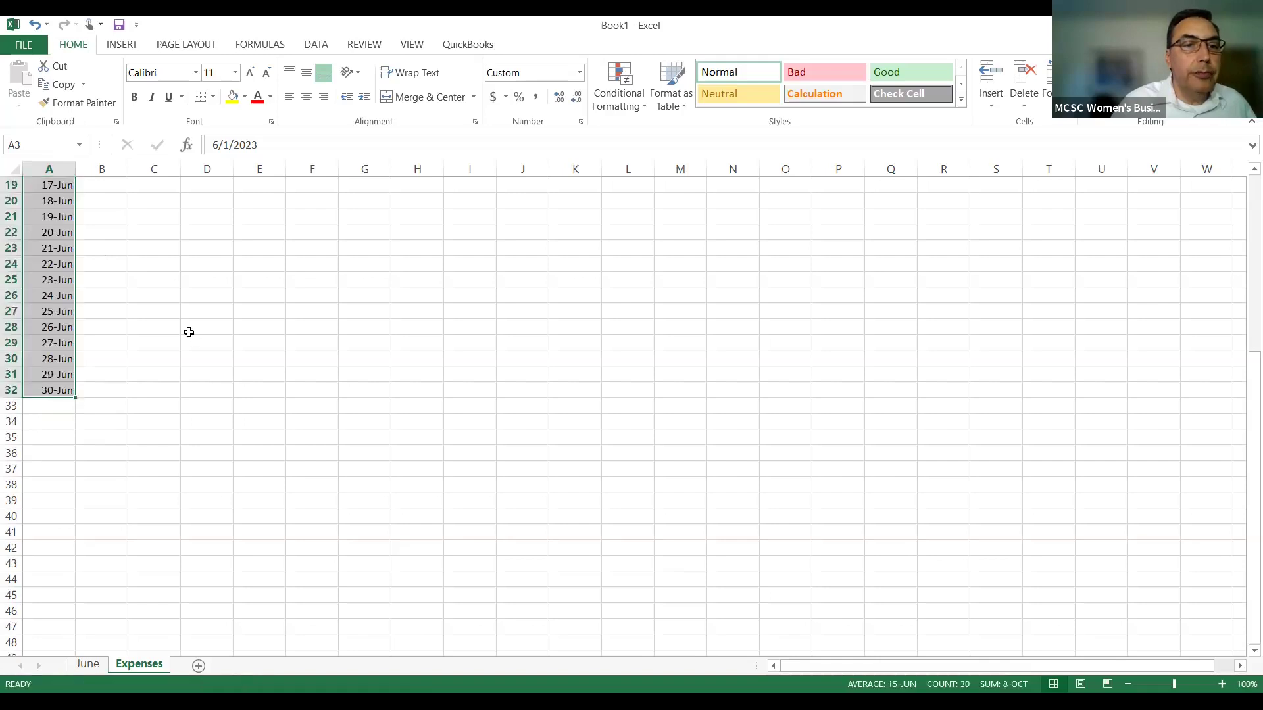
{"action": "scroll", "coordinate": [189, 332], "scroll_direction": "up", "scroll_amount": 6}
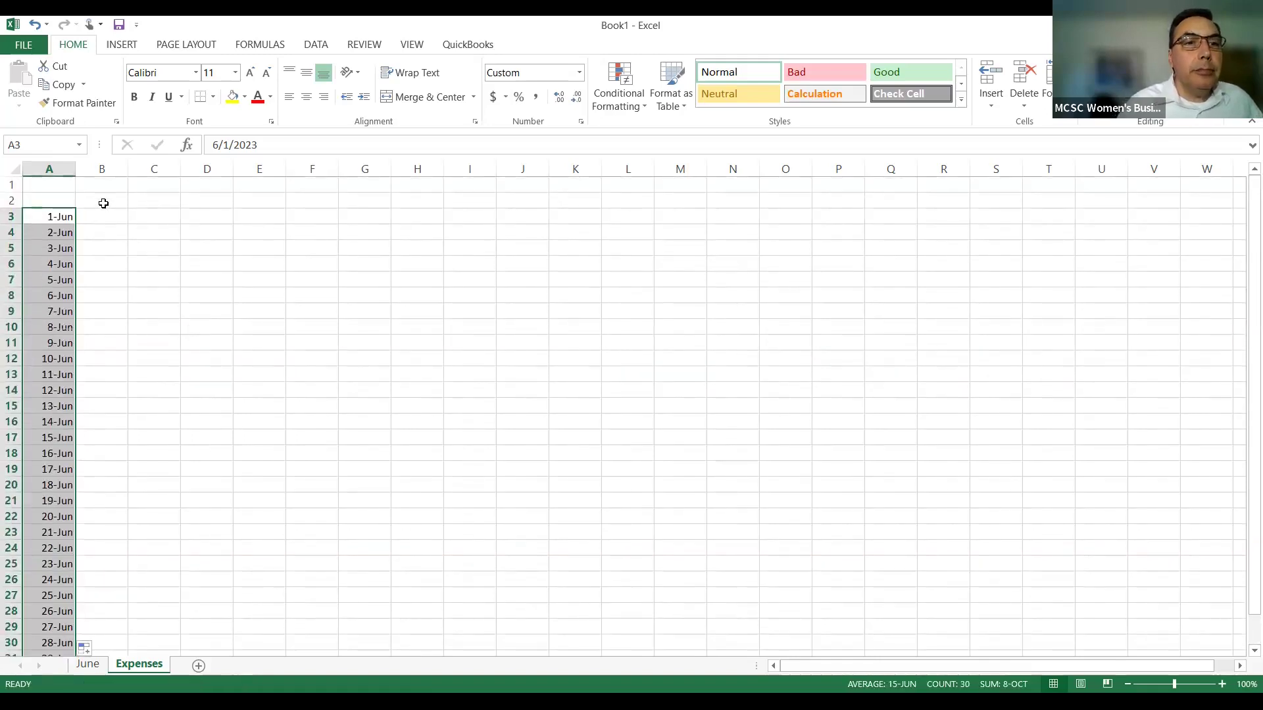
Enter the expense heading Advertisng in B2 and AutoFit column B to its width
{"action": "left_click", "coordinate": [104, 203]}
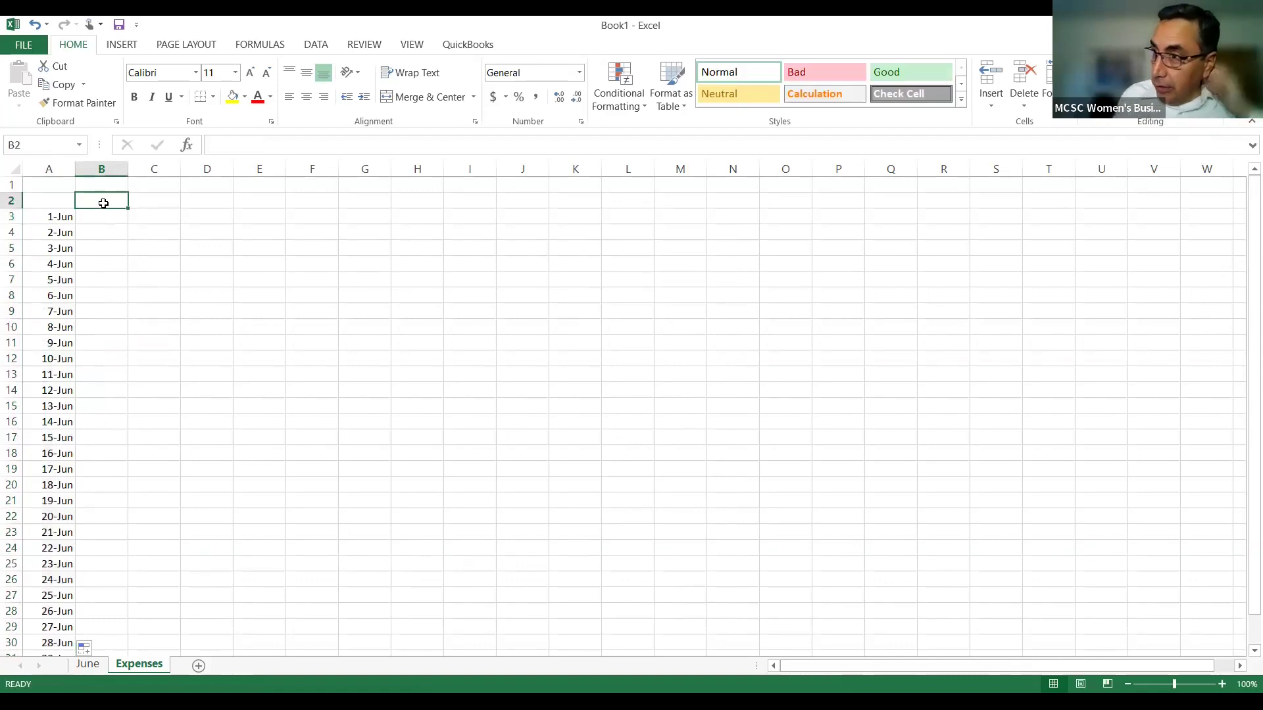
{"action": "type", "text": "Ad"}
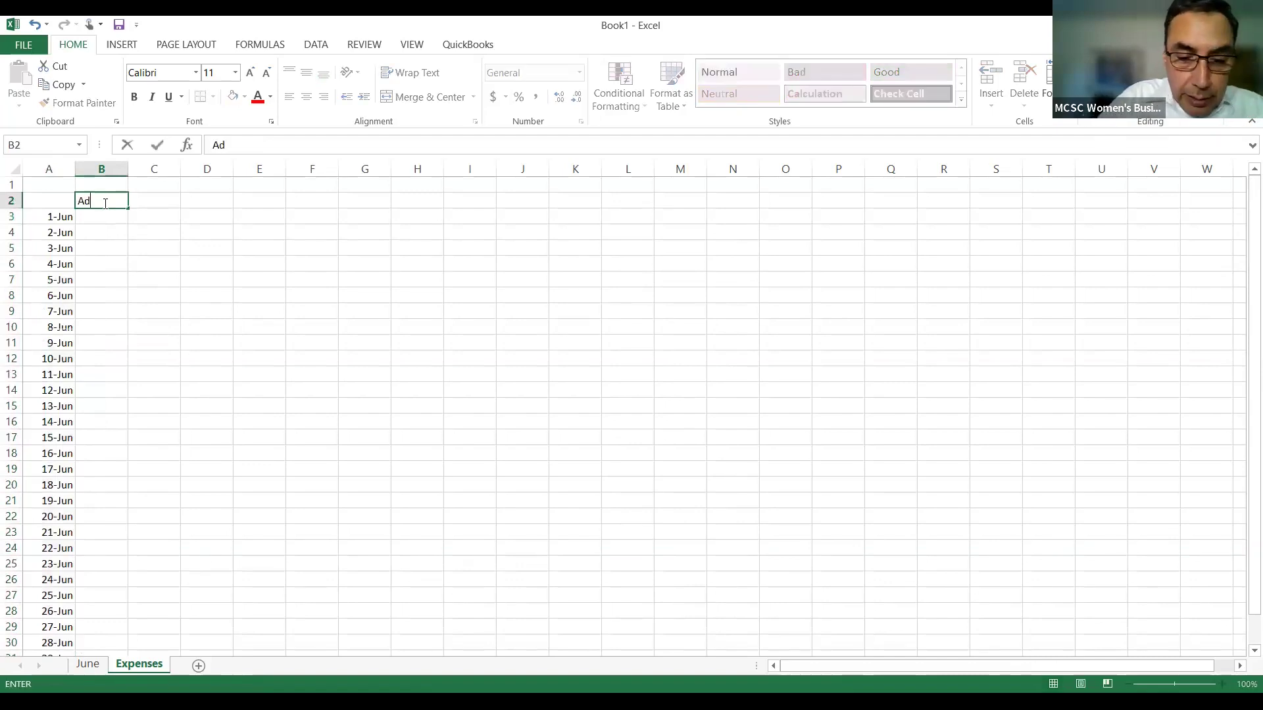
{"action": "type", "text": "vertisng"}
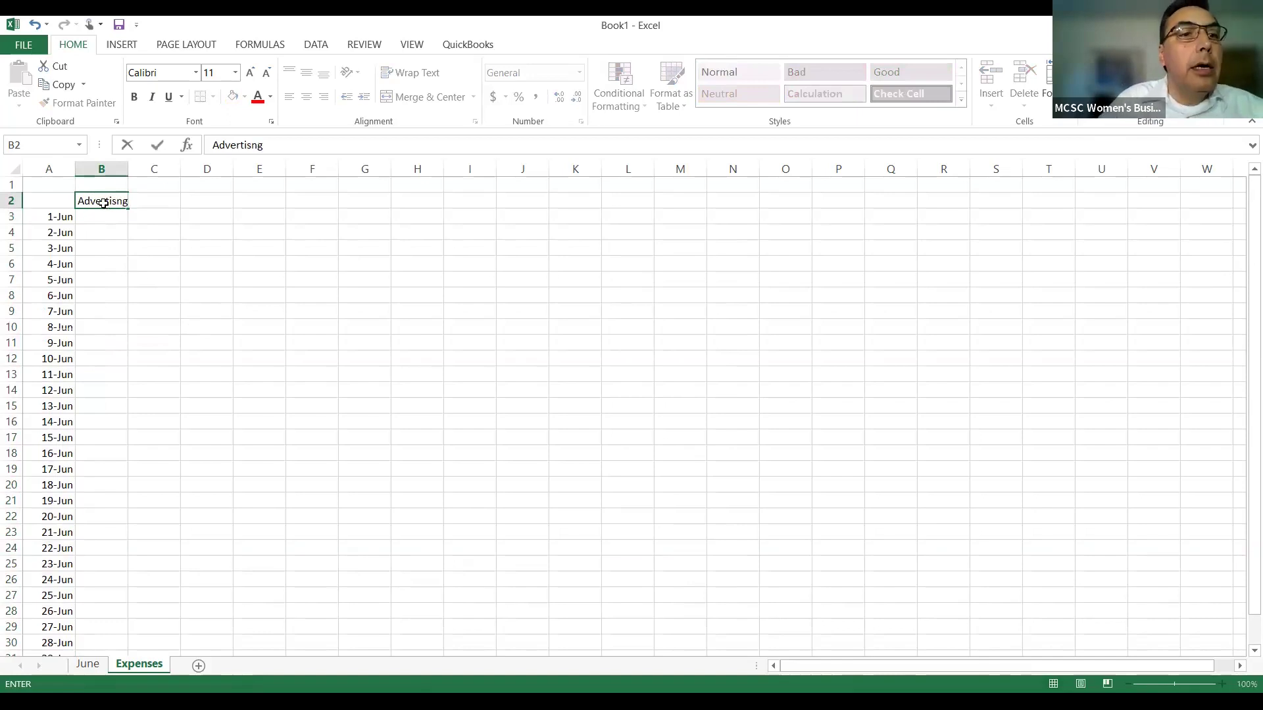
{"action": "key", "text": "Return"}
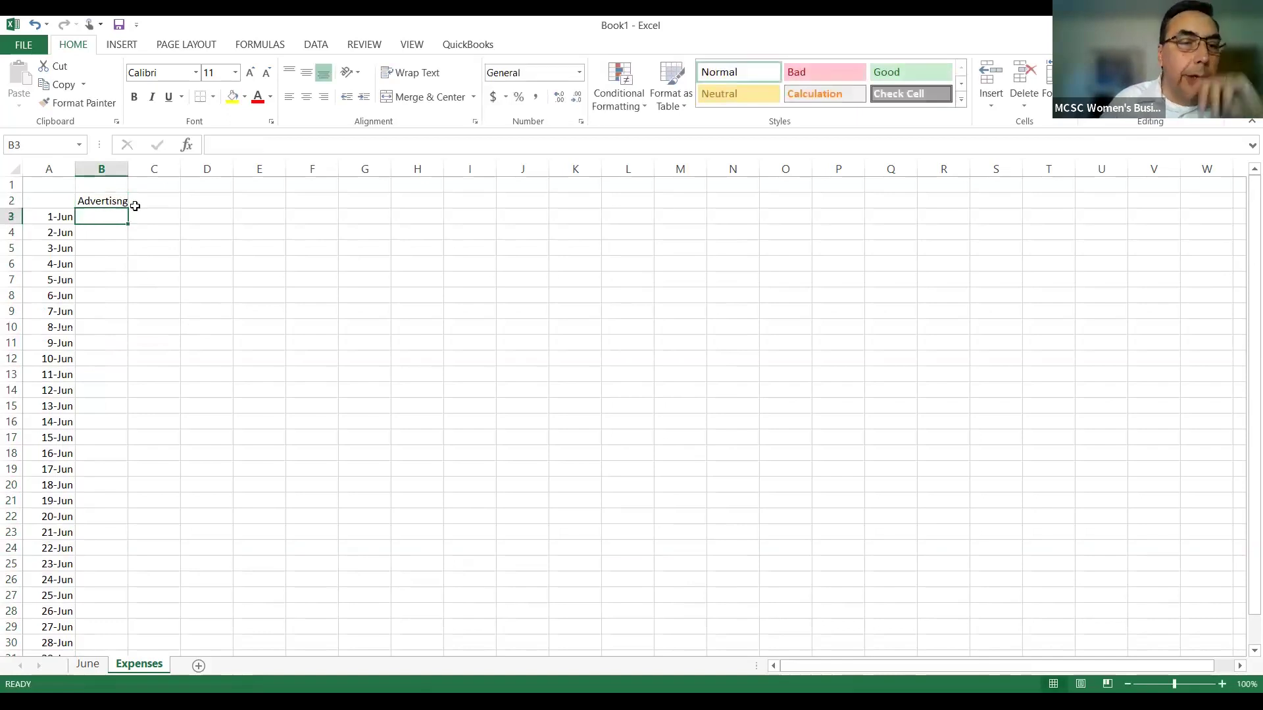
{"action": "double_click", "coordinate": [127, 173]}
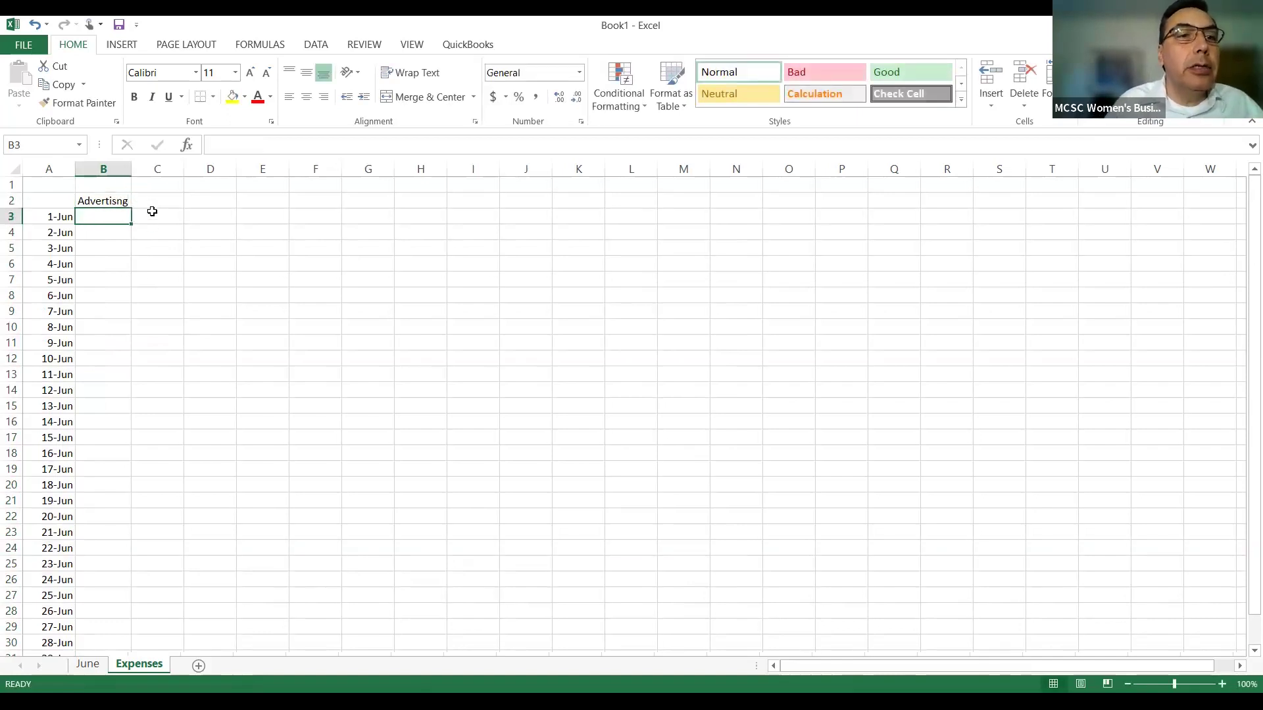
Add the expense headings Professional fees in C2 and Utilitues in D2
{"action": "left_click", "coordinate": [152, 201]}
{"action": "type", "text": "Pro"}
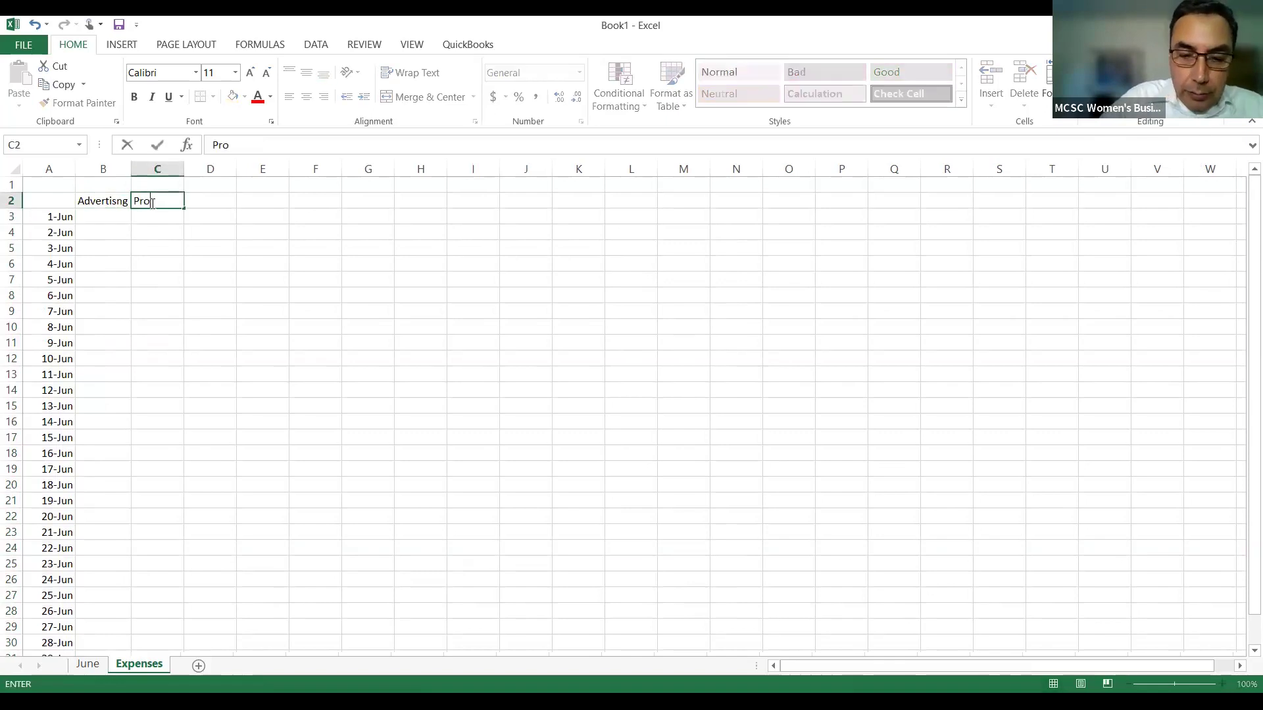
{"action": "type", "text": "fessional fees"}
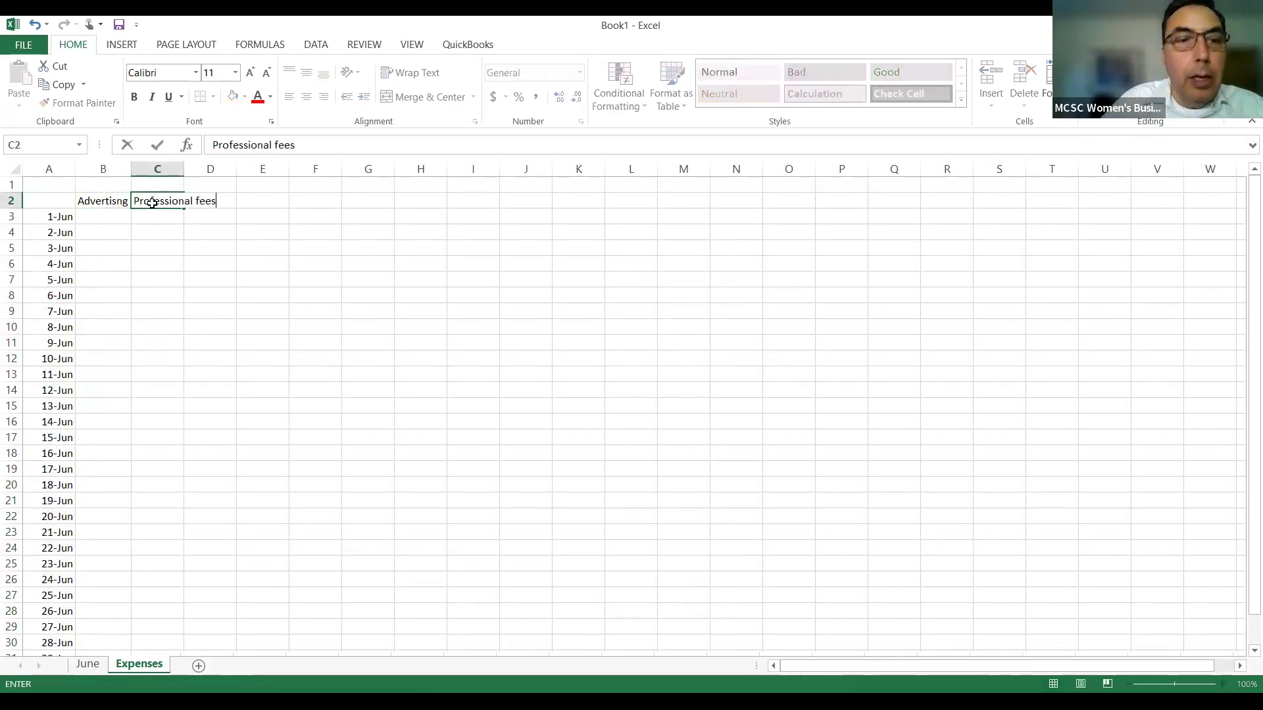
{"action": "key", "text": "Tab"}
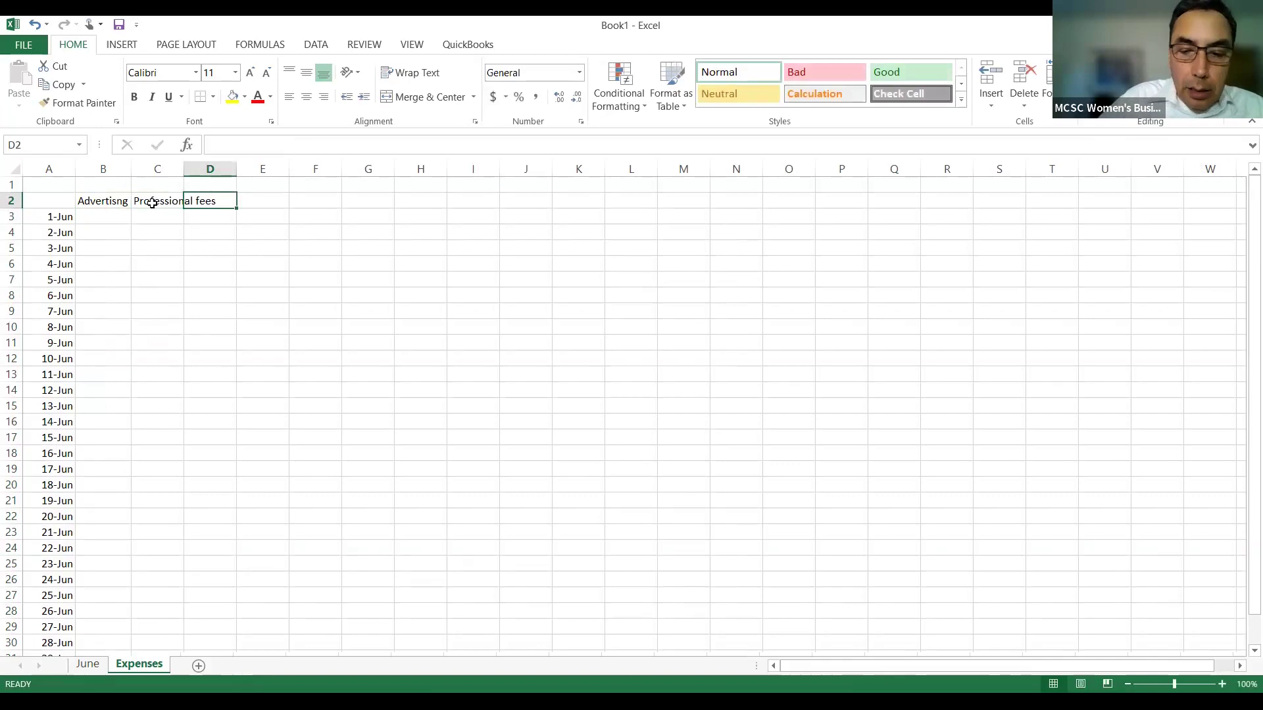
{"action": "type", "text": "Utili"}
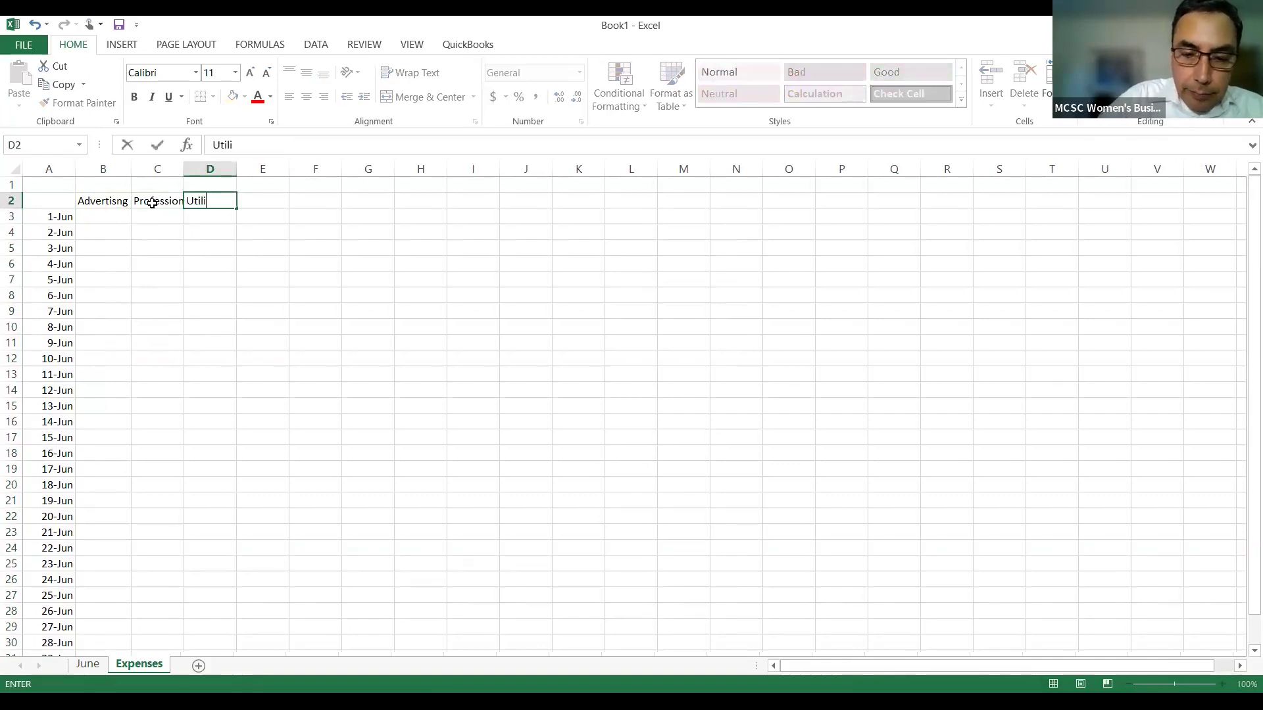
{"action": "type", "text": "tues"}
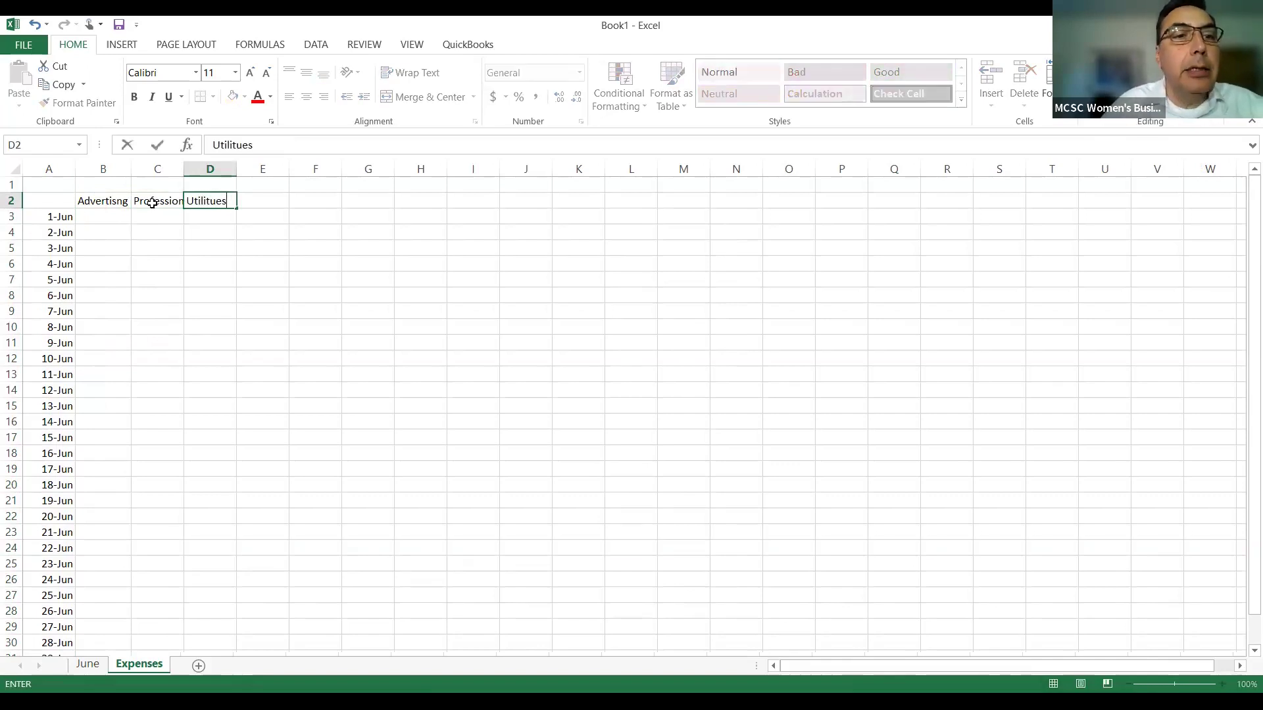
Enter the note Water/Sewer/gas in D1 above the utilities heading
{"action": "key", "text": "Up"}
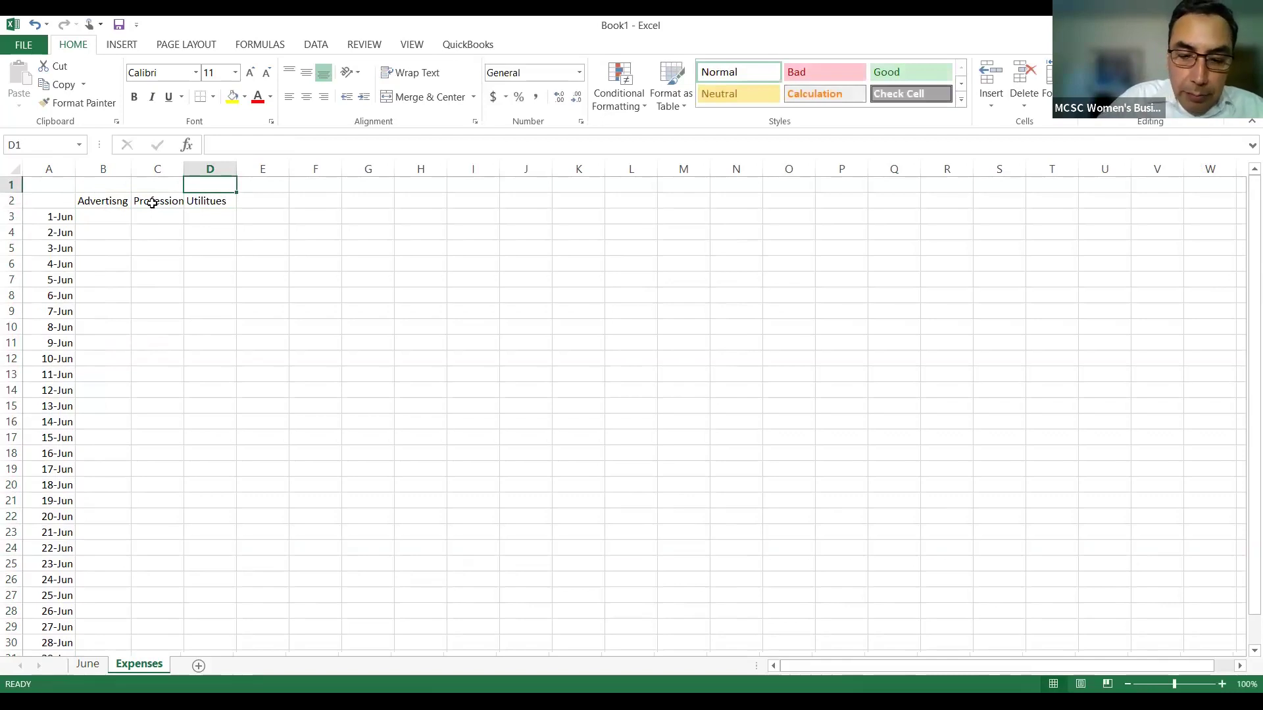
{"action": "type", "text": "Water"}
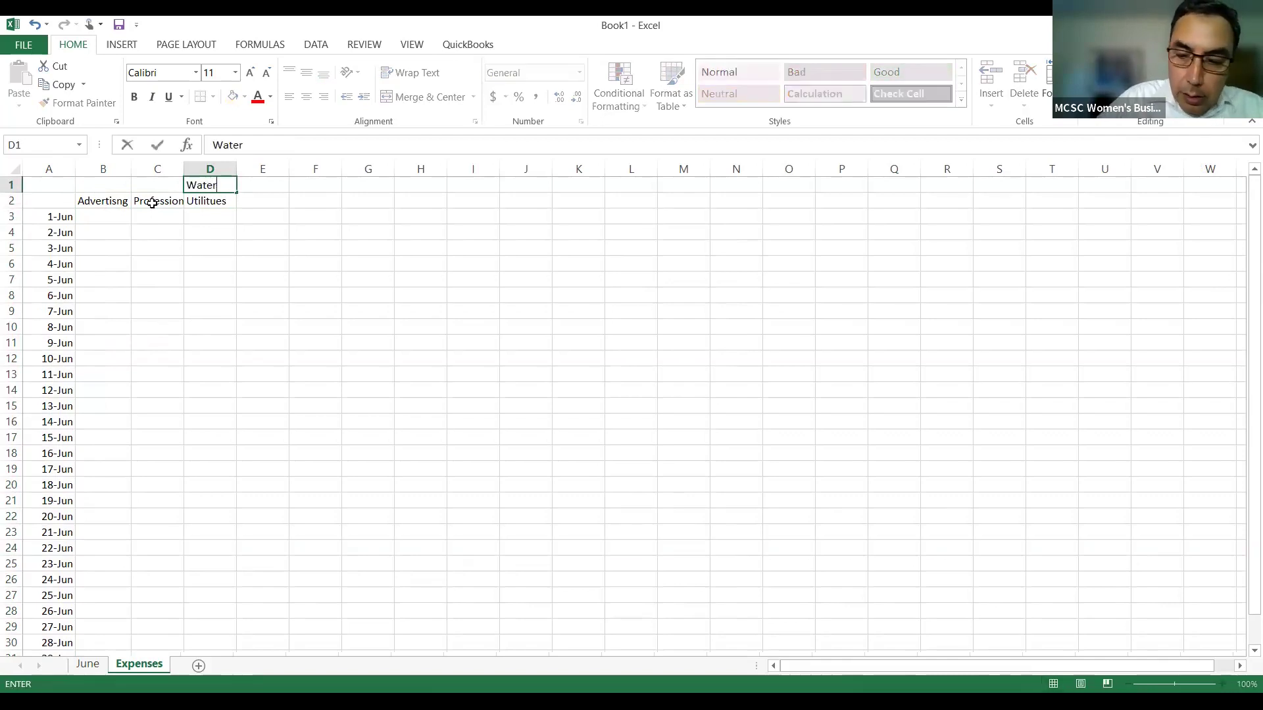
{"action": "type", "text": "/Sewer"}
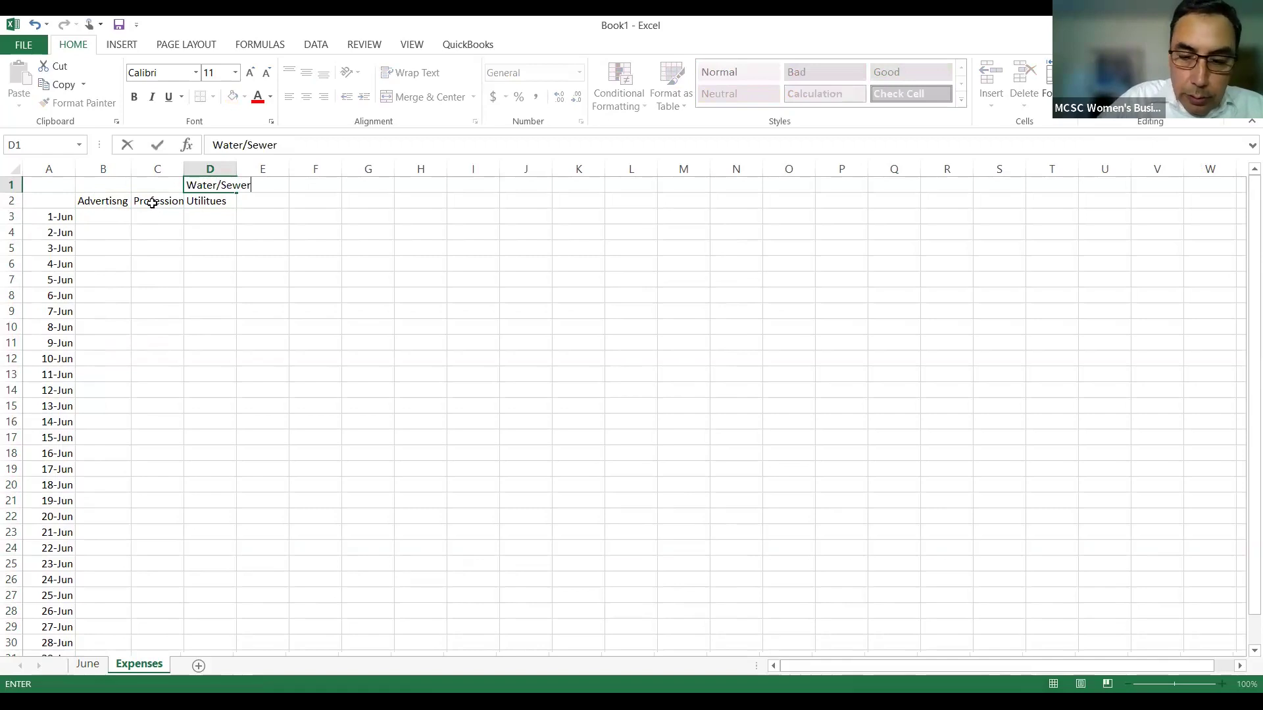
{"action": "type", "text": "/gas"}
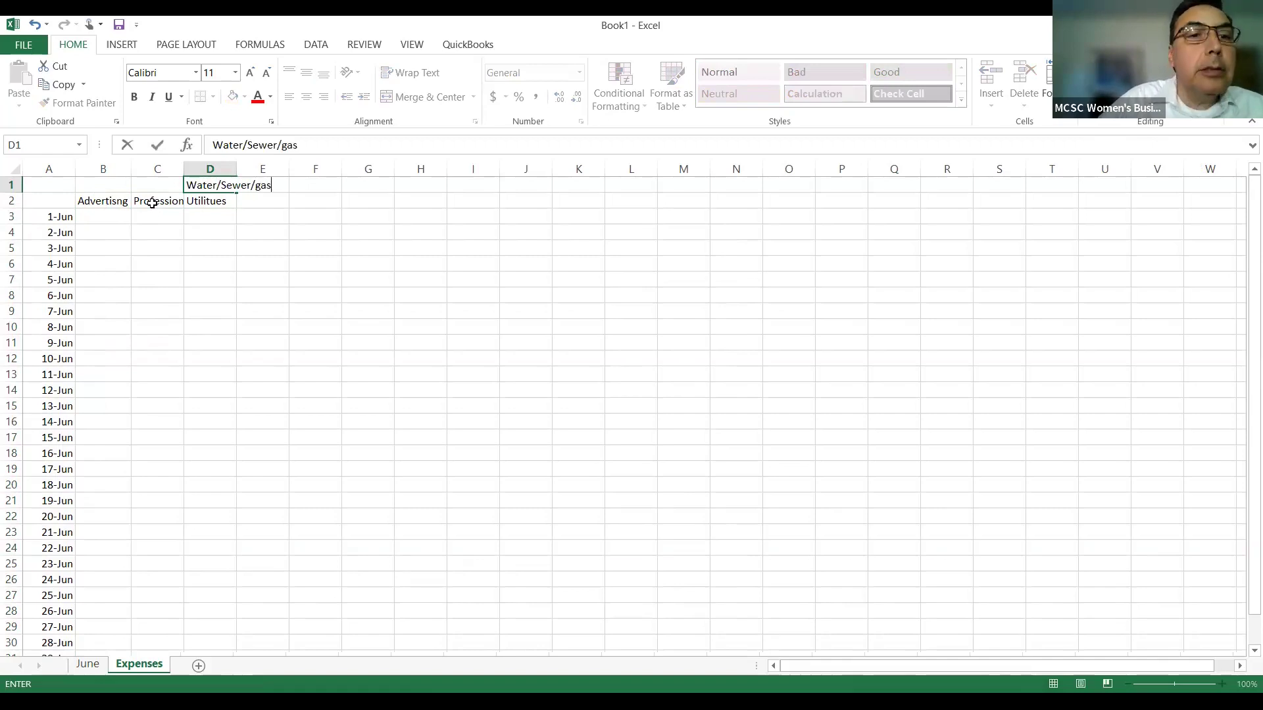
Add the expense headings Telephone, Internet, Rent and food across E2:H2
{"action": "left_click", "coordinate": [246, 201]}
{"action": "type", "text": "lephone"}
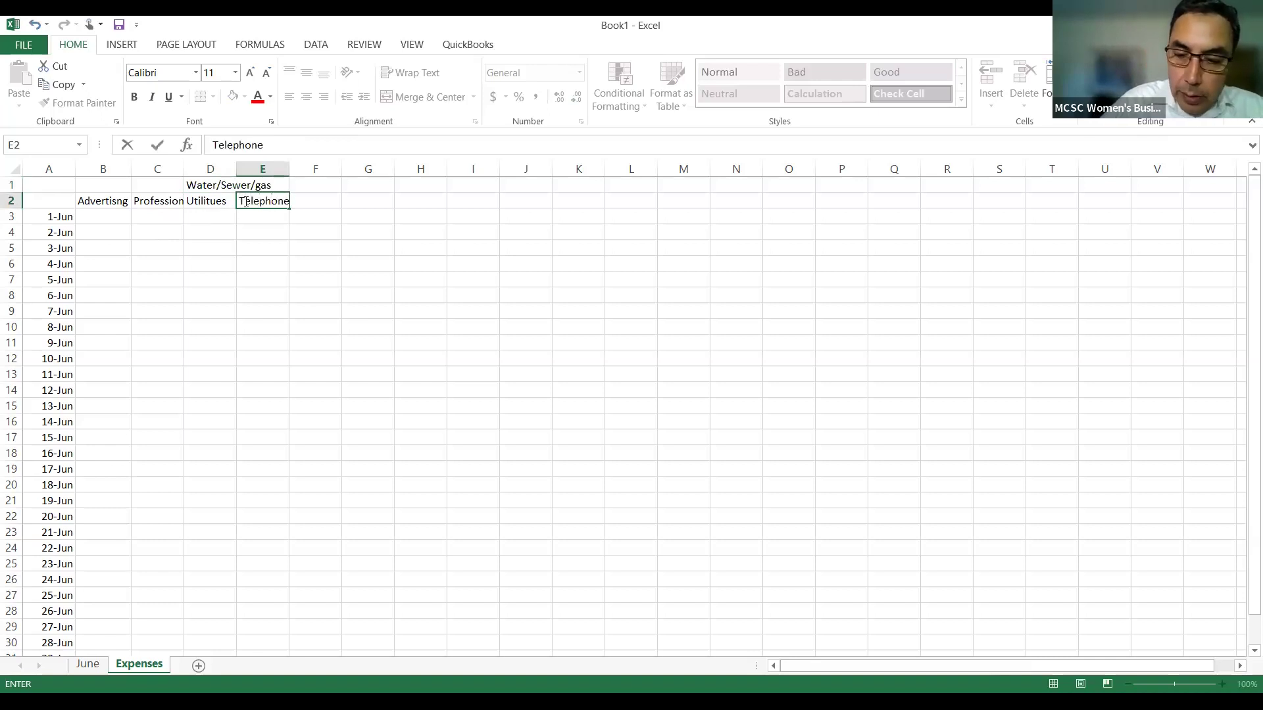
{"action": "key", "text": "Tab"}
{"action": "type", "text": "Interne"}
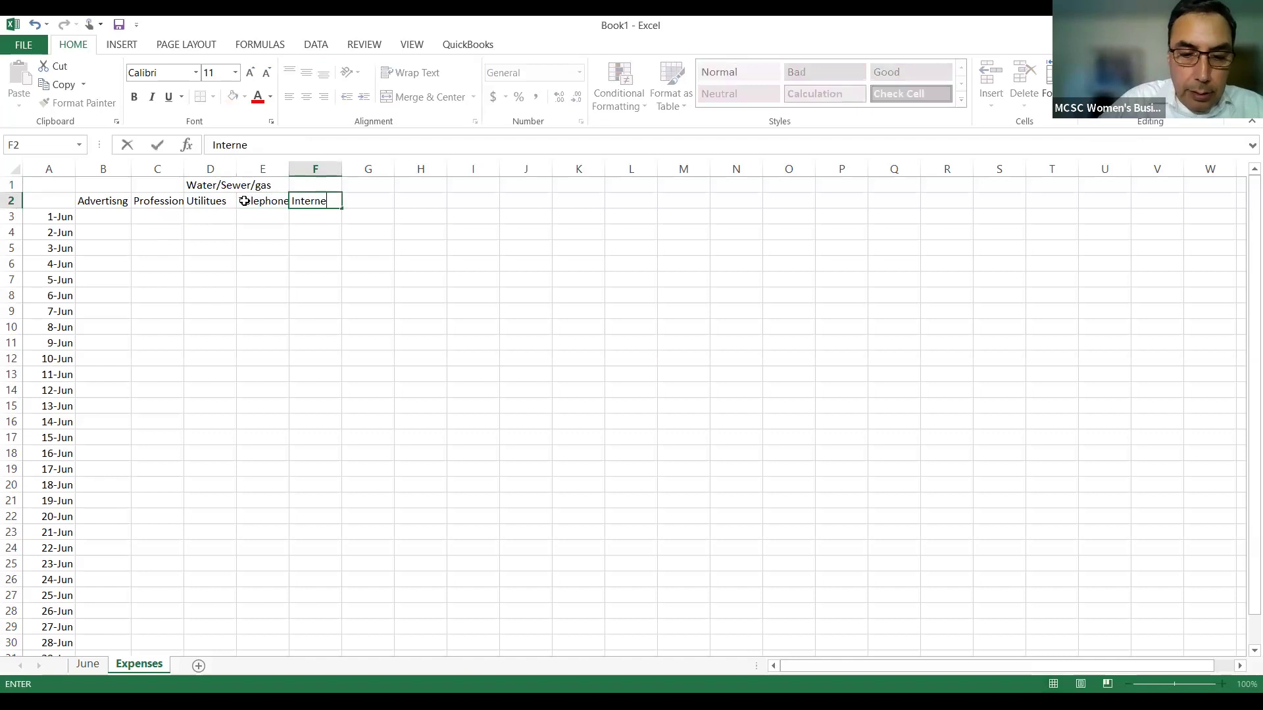
{"action": "key", "text": "Tab"}
{"action": "type", "text": "Re"}
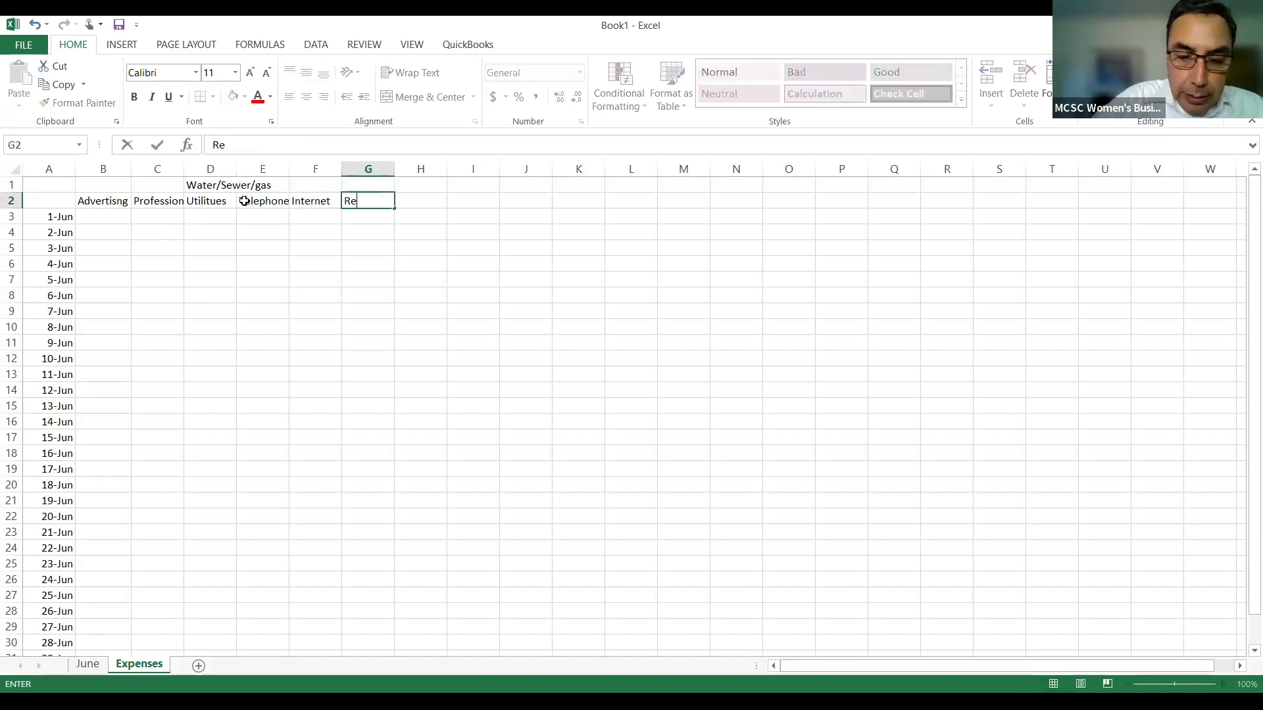
{"action": "key", "text": "Tab"}
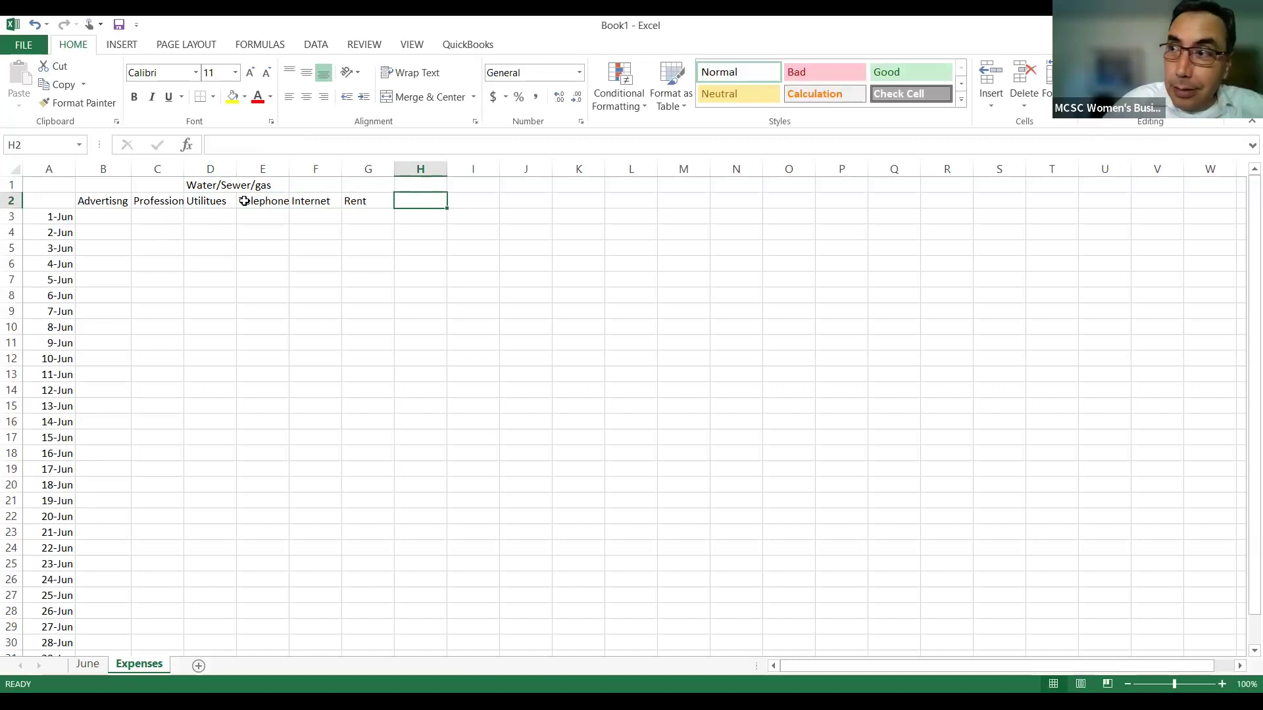
{"action": "type", "text": "food"}
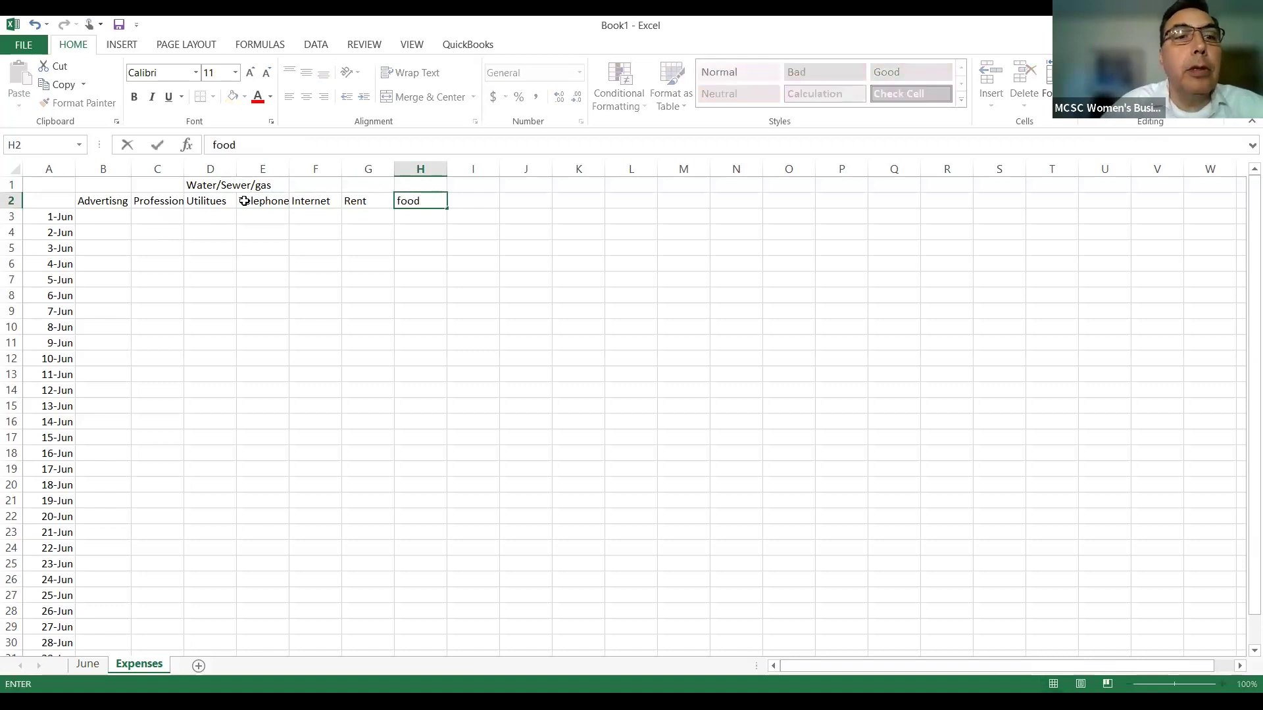
{"action": "key", "text": "Tab"}
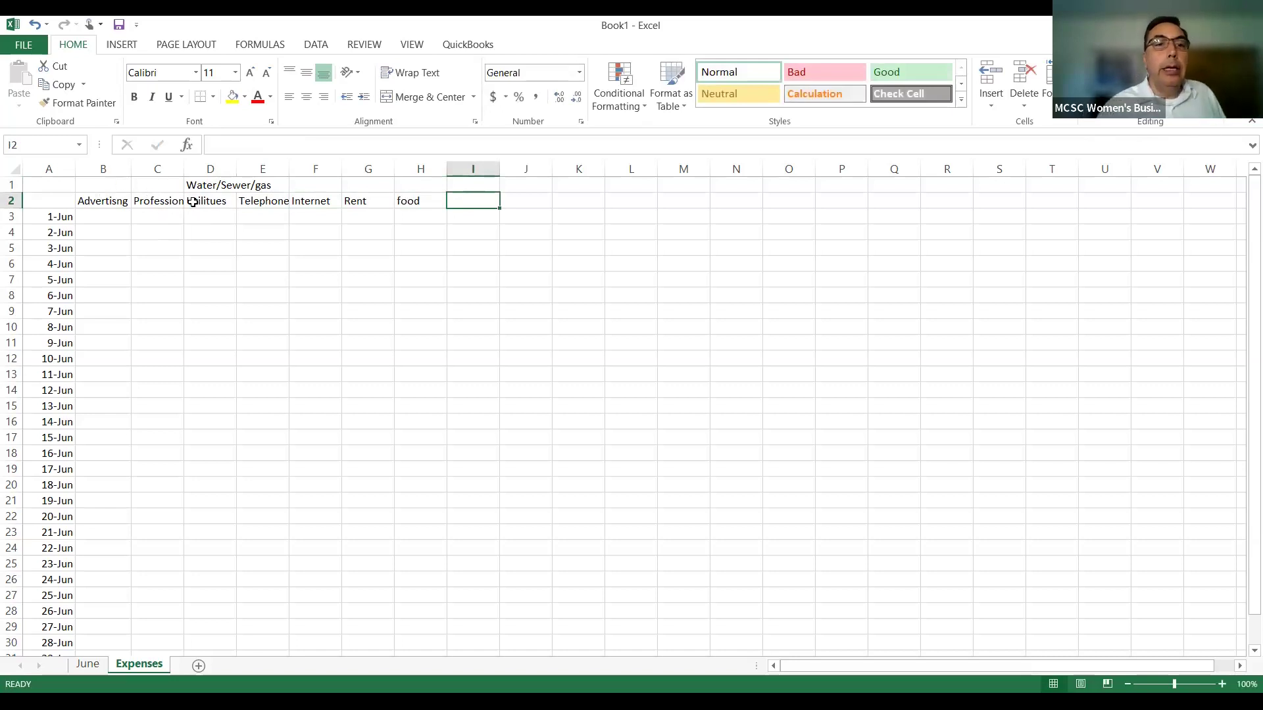
Add the expense headings mail in I2 and travel in J2
{"action": "scroll", "coordinate": [180, 214], "scroll_direction": "down", "scroll_amount": 1}
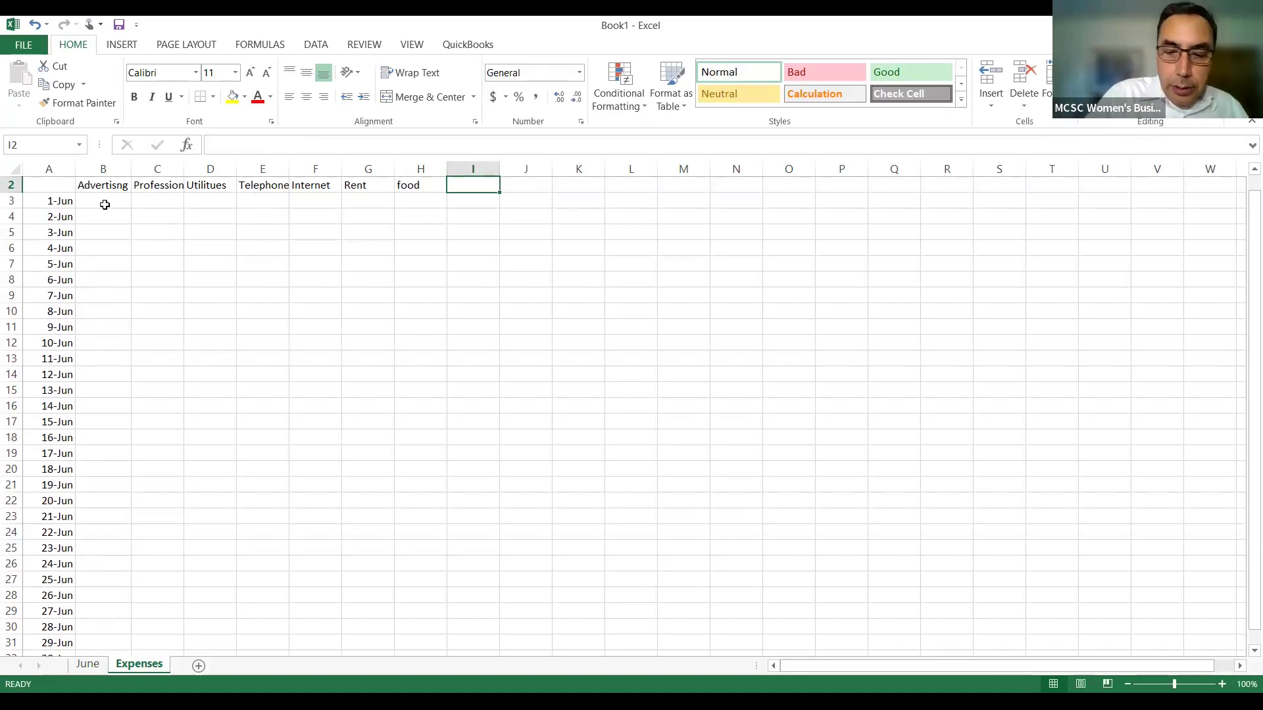
{"action": "type", "text": "mail"}
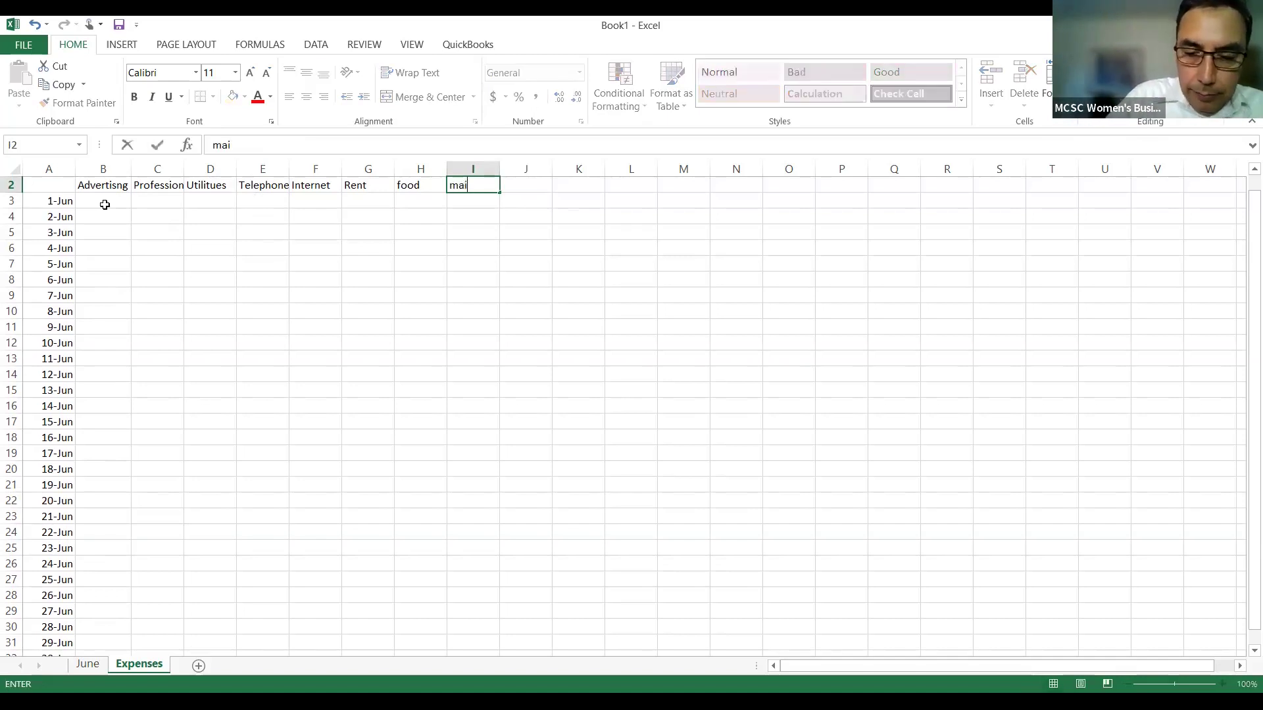
{"action": "key", "text": "Tab"}
{"action": "type", "text": "travel"}
{"action": "key", "text": "Return"}
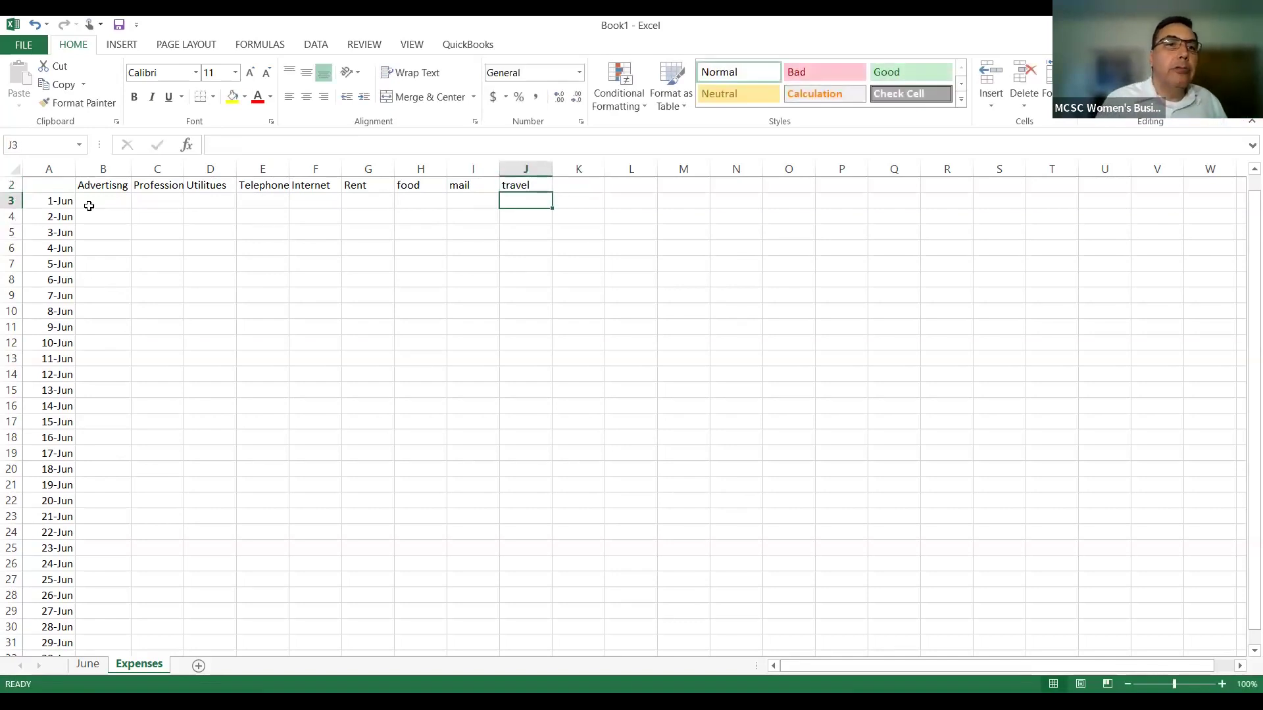
Enter an advertising expense of 15 for June 1 in B3
{"action": "left_click", "coordinate": [89, 206]}
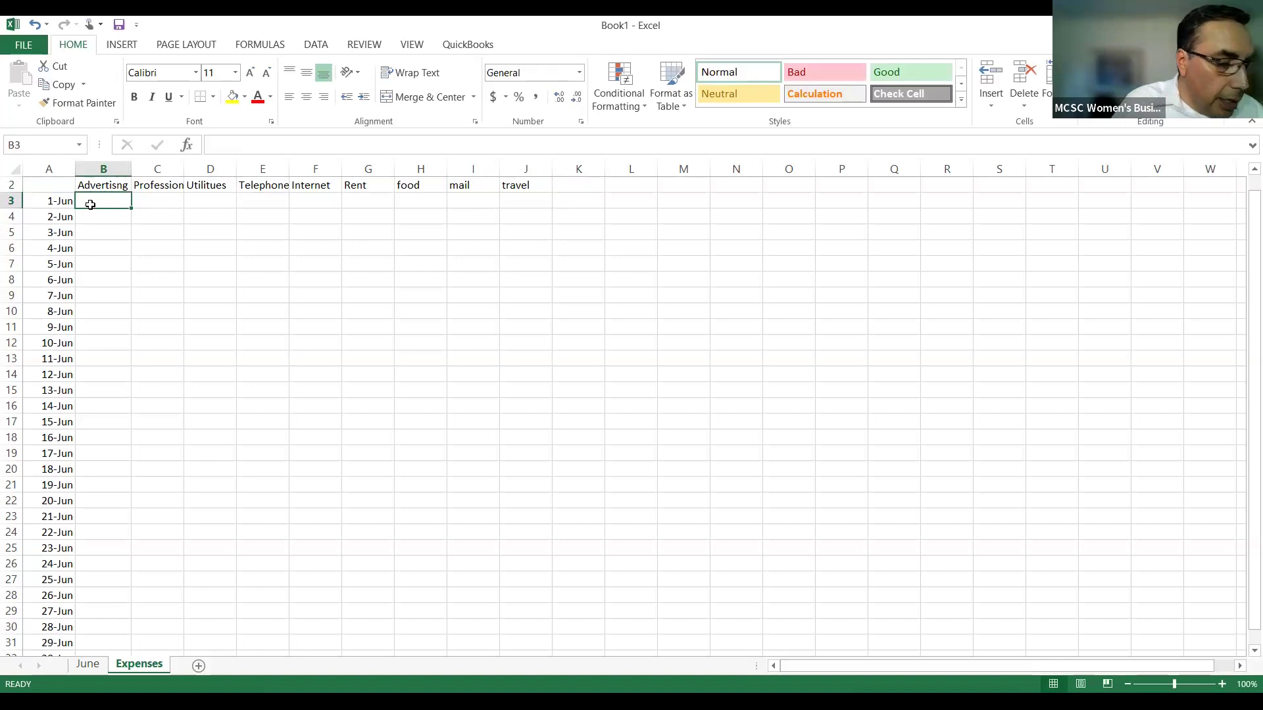
{"action": "type", "text": "15"}
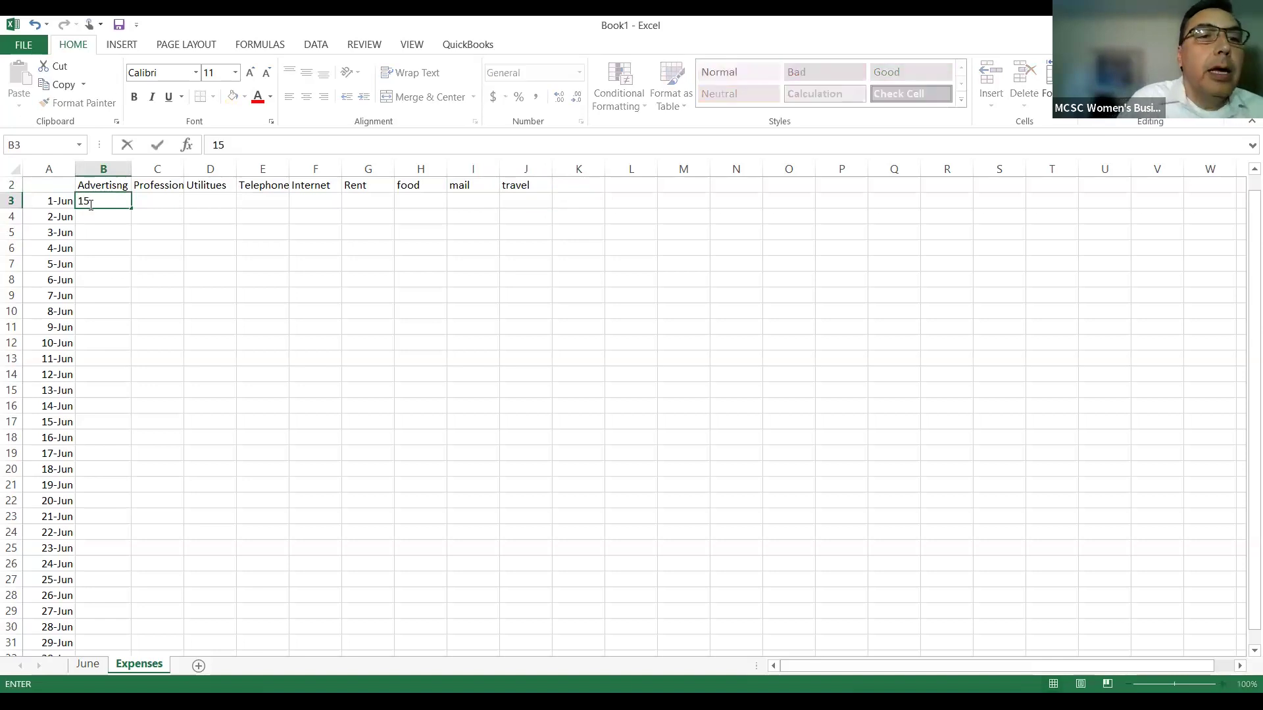
{"action": "key", "text": "Return"}
Enter a utilities expense of 600 for June 10 in D12
{"action": "key", "text": "Tab"}
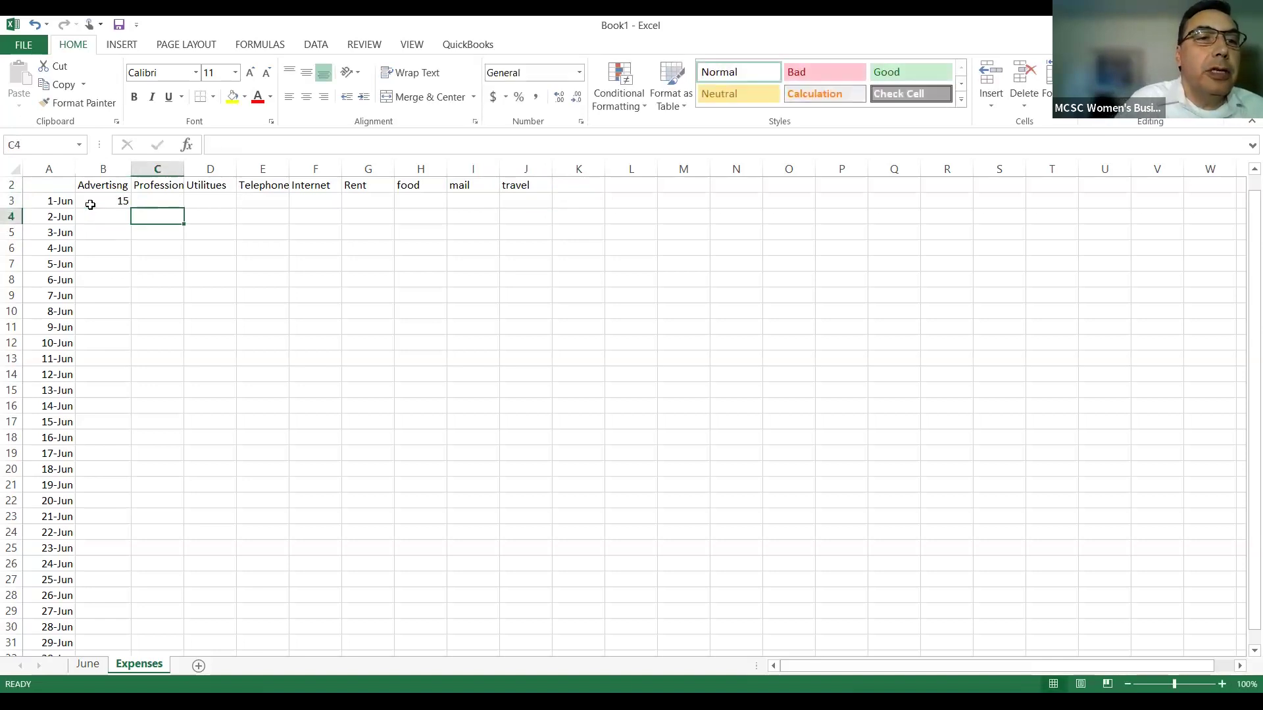
{"action": "key", "text": "Tab"}
{"action": "key", "text": "Down"}
{"action": "key", "text": "Down"}
{"action": "key", "text": "Down"}
{"action": "key", "text": "Down"}
{"action": "key", "text": "Down"}
{"action": "key", "text": "Down"}
{"action": "key", "text": "Down"}
{"action": "key", "text": "Down"}
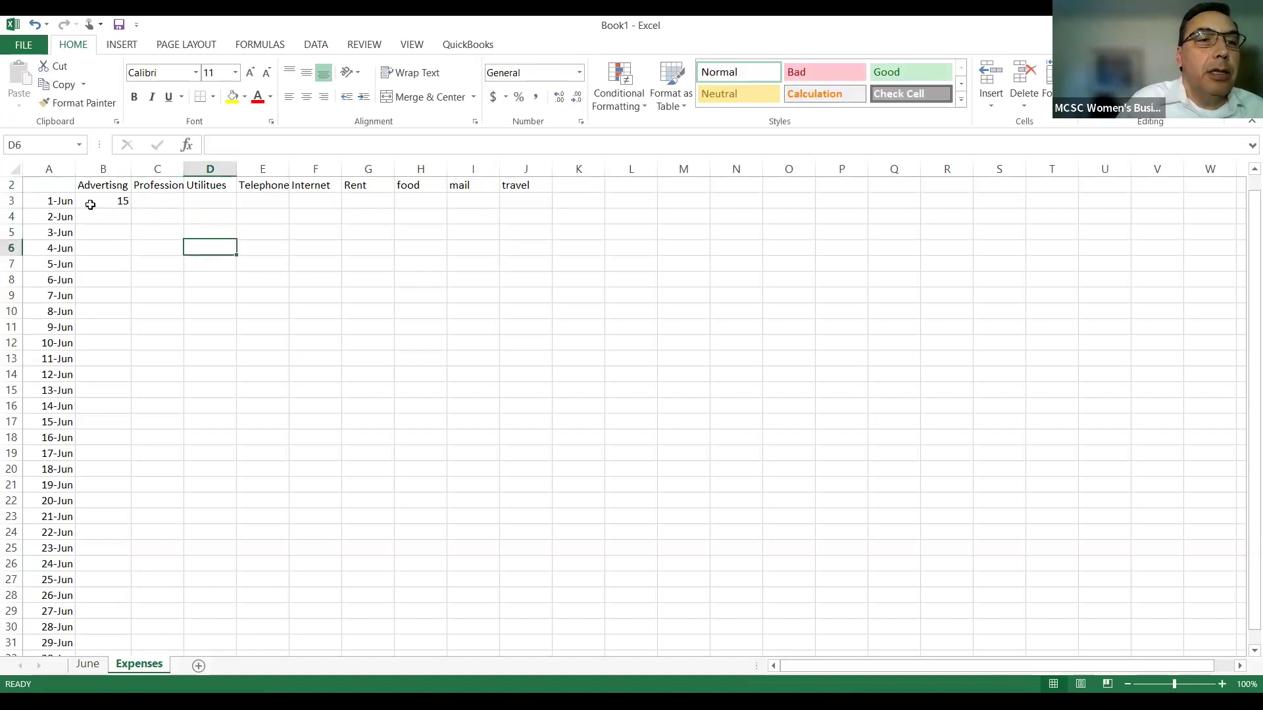
{"action": "type", "text": "600"}
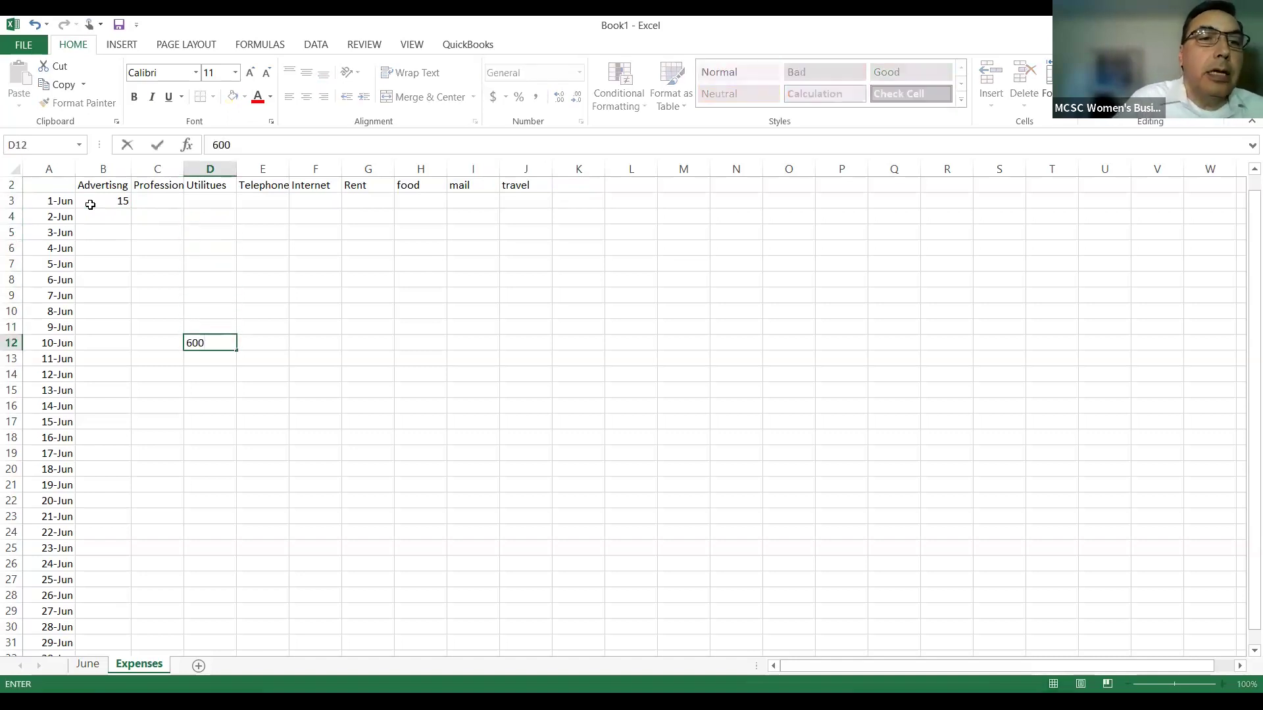
{"action": "key", "text": "Tab"}
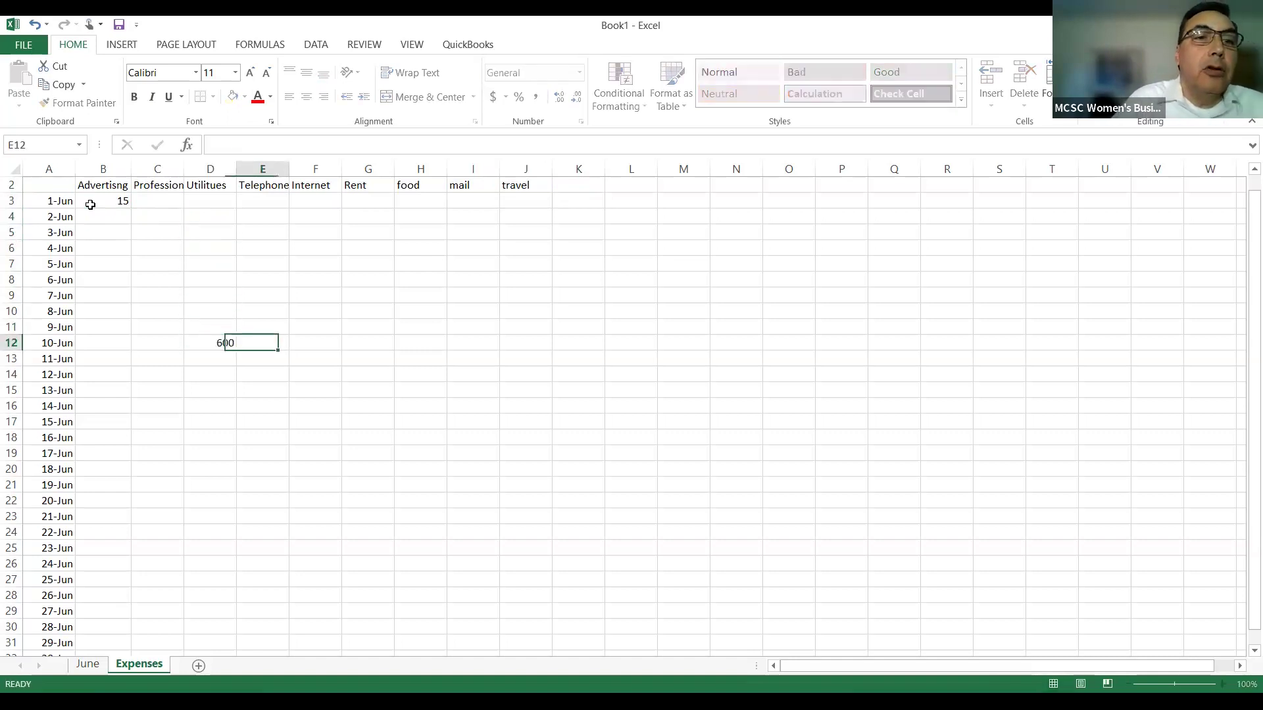
Enter June 5 expenses of 50 for telephone, 300 for internet and 500 for rent in E7:G7
{"action": "left_click", "coordinate": [251, 267]}
{"action": "type", "text": "5"}
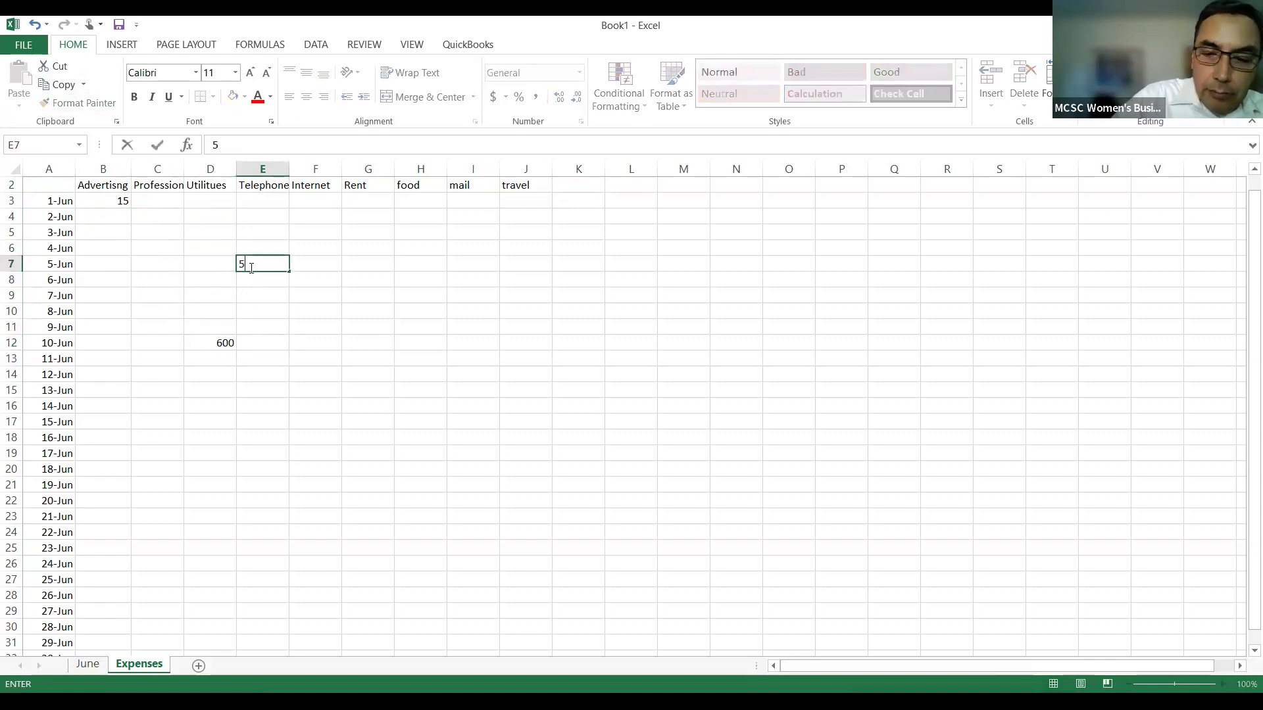
{"action": "type", "text": "0"}
{"action": "key", "text": "Tab"}
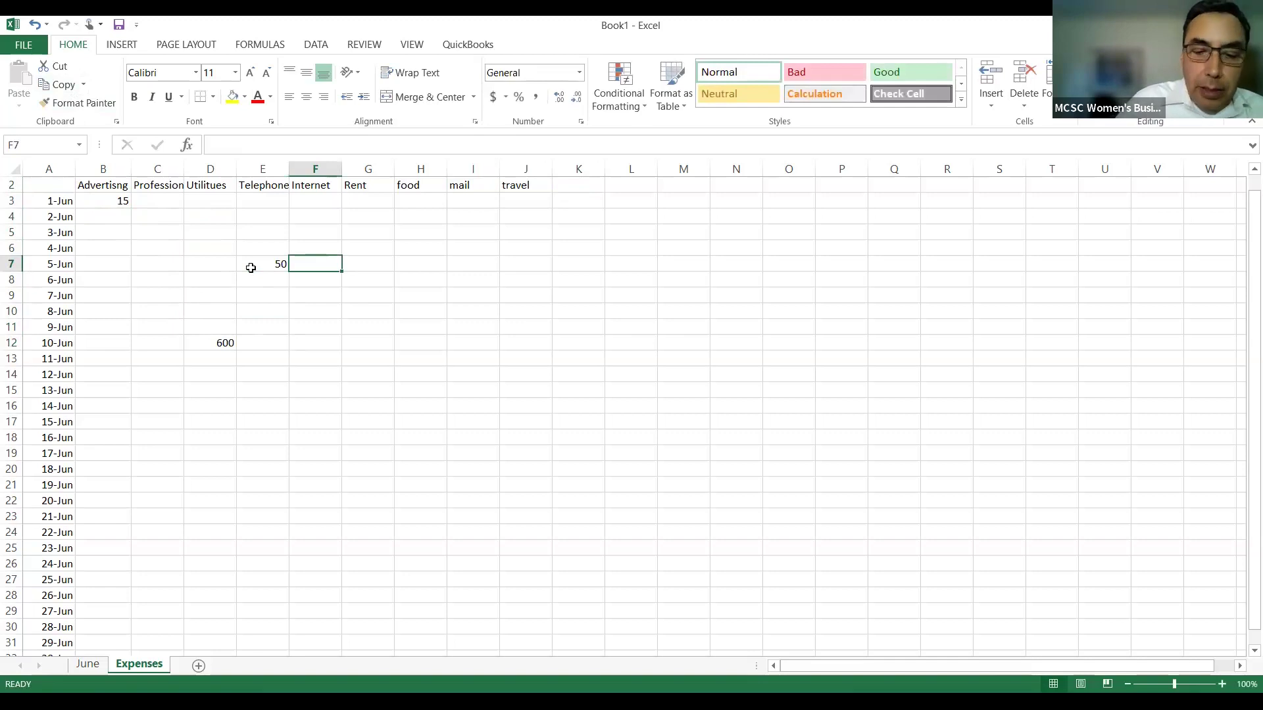
{"action": "type", "text": "300"}
{"action": "key", "text": "Tab"}
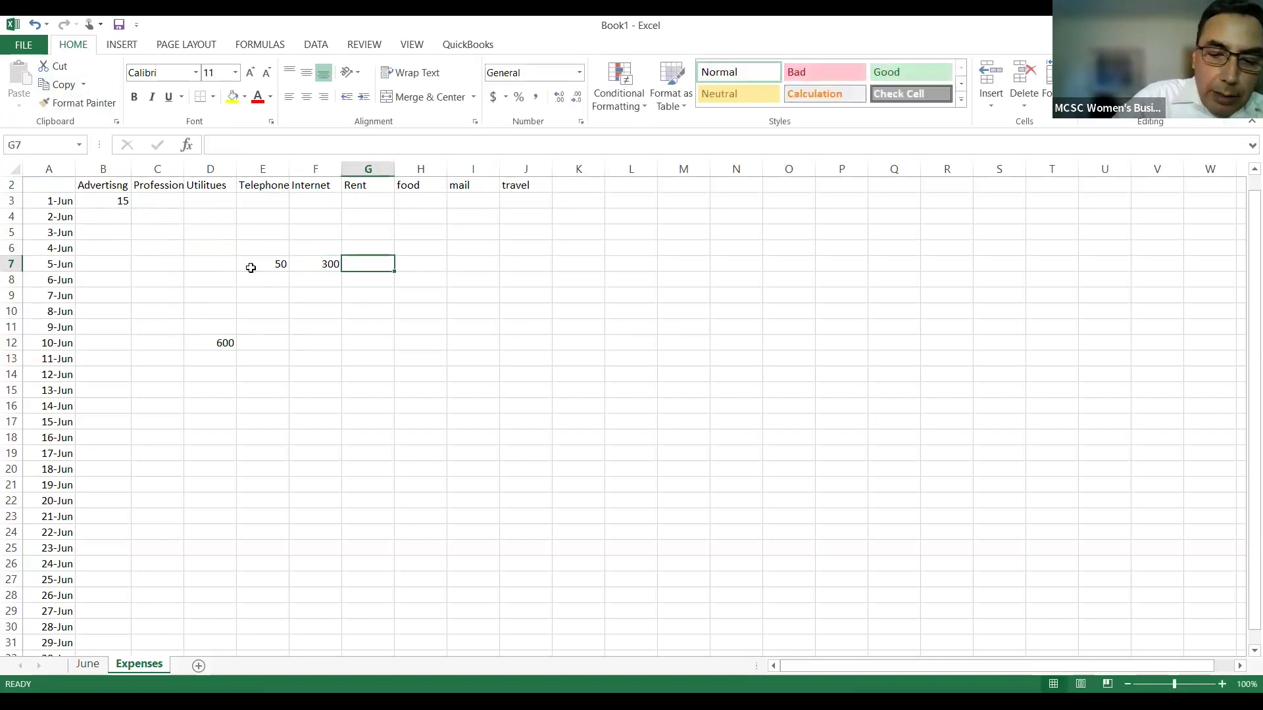
{"action": "type", "text": "500"}
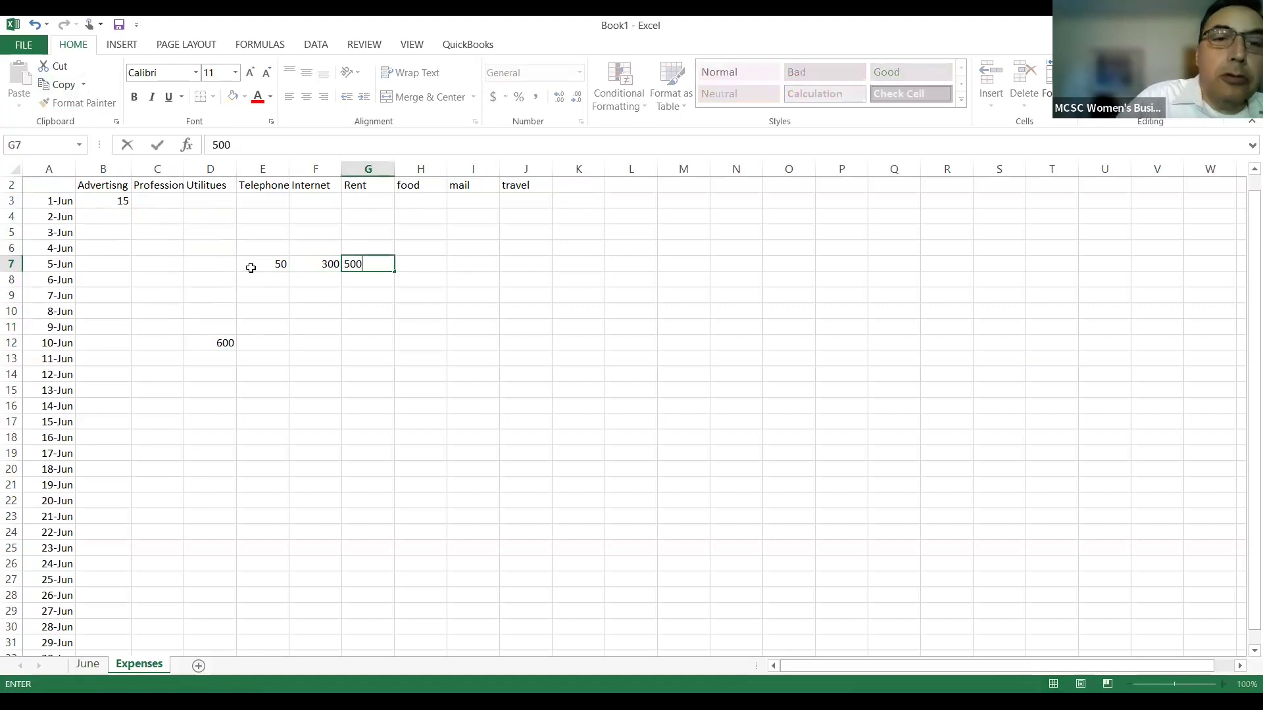
{"action": "key", "text": "Tab"}
Enter a food expense of 600 for June 8 in H10 and a mail expense of 60 for June 7 in I9
{"action": "key", "text": "Down"}
{"action": "key", "text": "Down"}
{"action": "key", "text": "Down"}
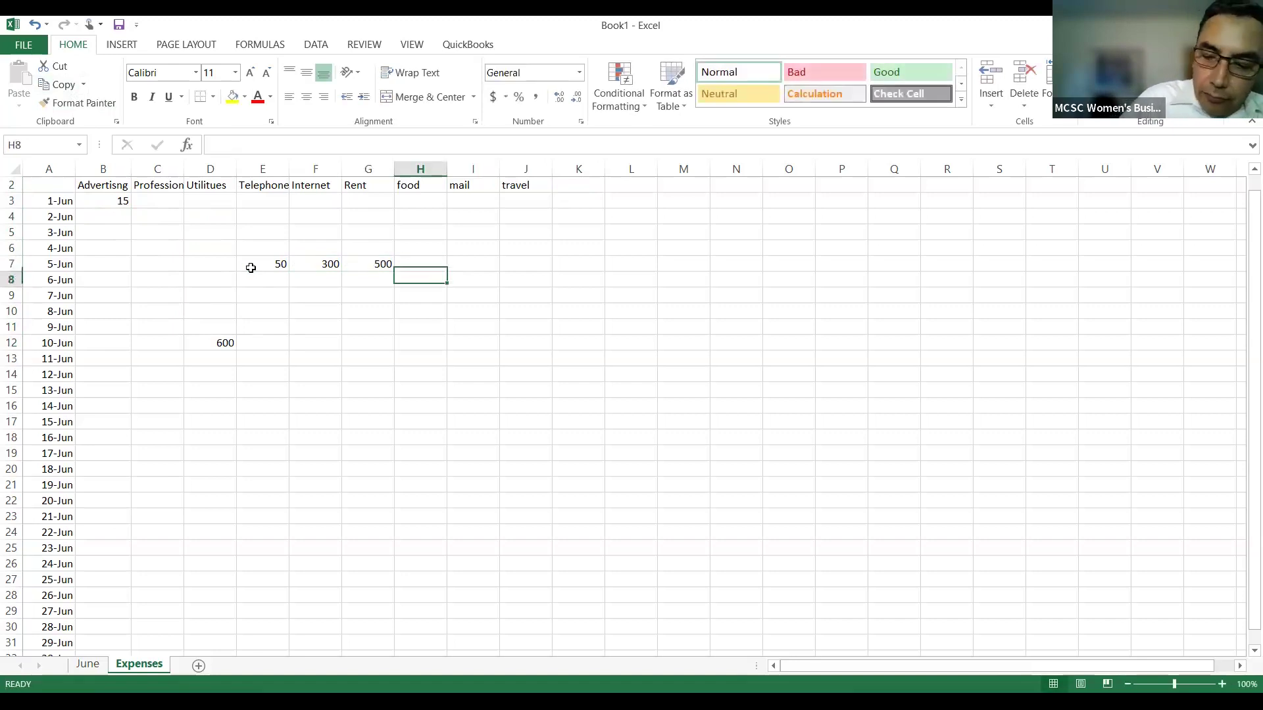
{"action": "type", "text": "600"}
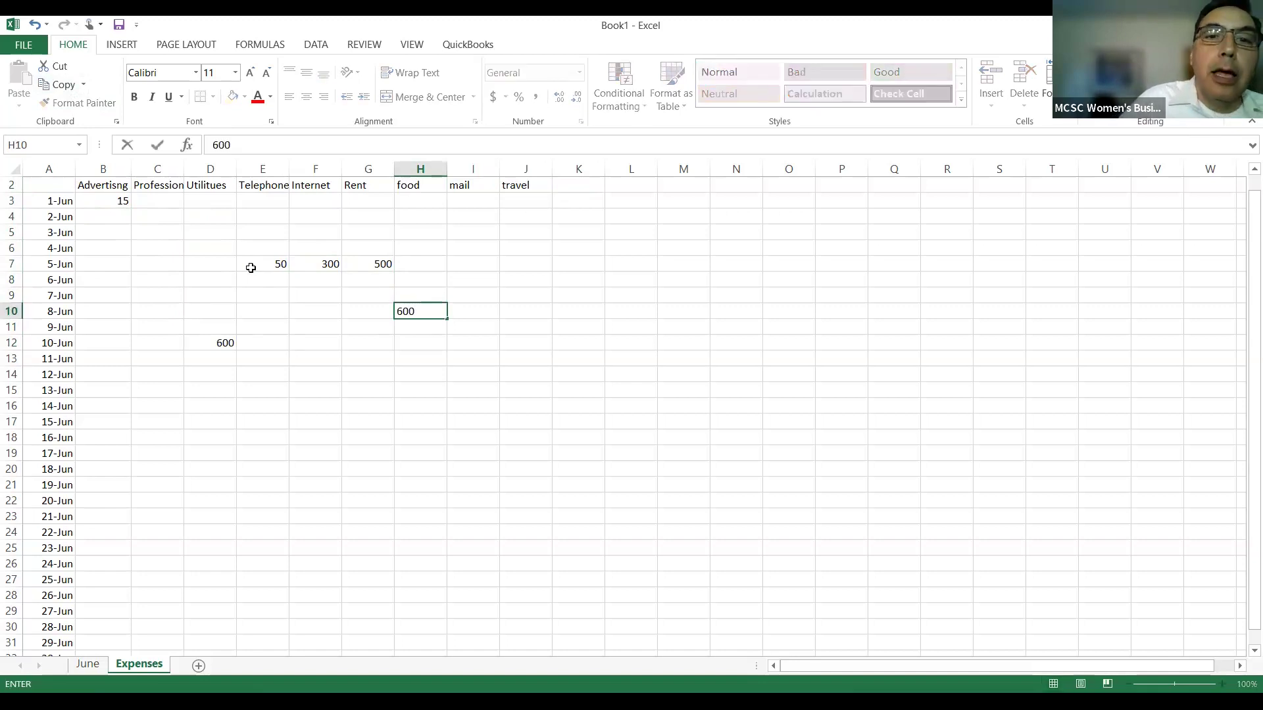
{"action": "key", "text": "Tab"}
{"action": "key", "text": "Up"}
{"action": "type", "text": "60"}
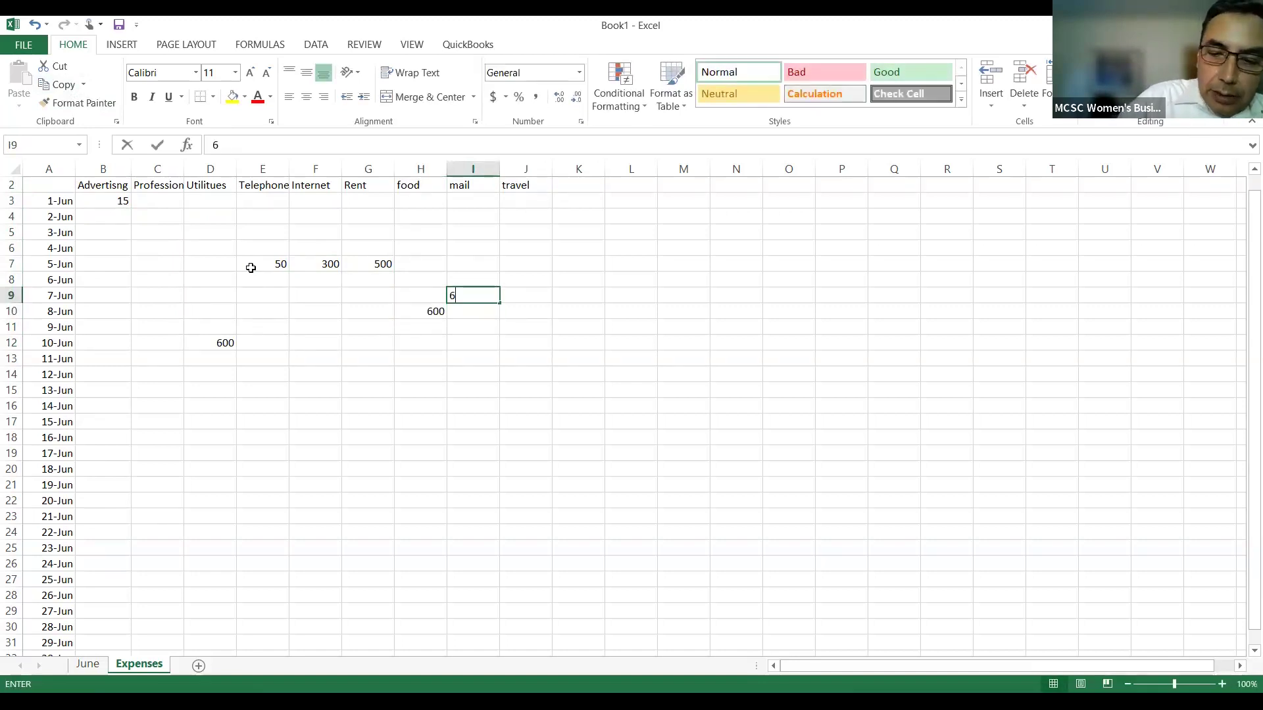
Enter a travel expense of 500 for June 3 in J5
{"action": "key", "text": "Up"}
{"action": "key", "text": "Up"}
{"action": "key", "text": "Up"}
{"action": "key", "text": "Up"}
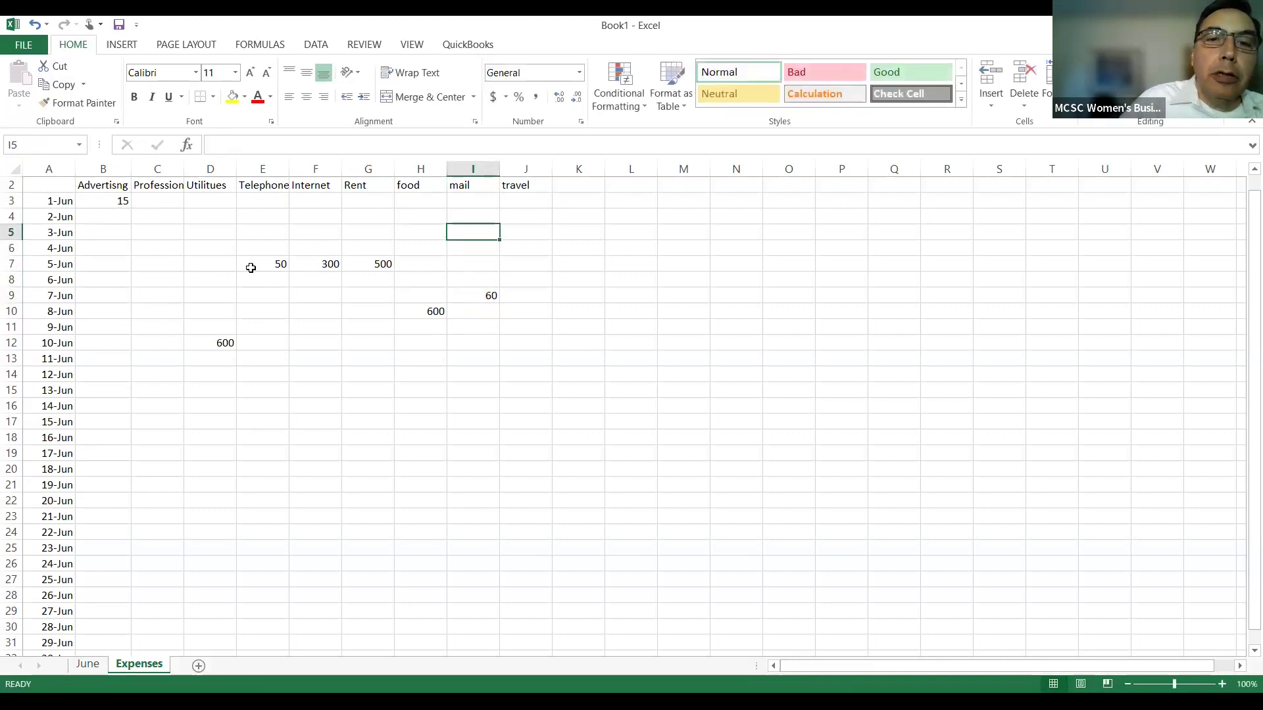
{"action": "key", "text": "Right"}
{"action": "type", "text": "500"}
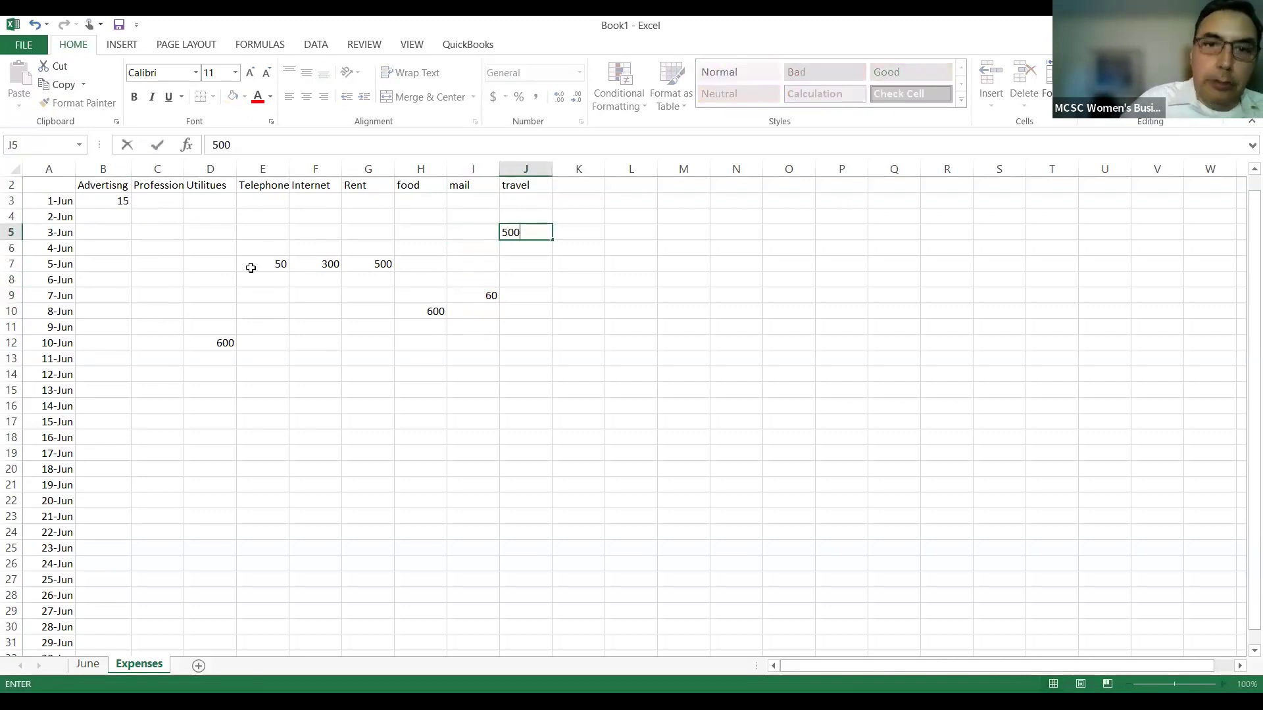
{"action": "key", "text": "Return"}
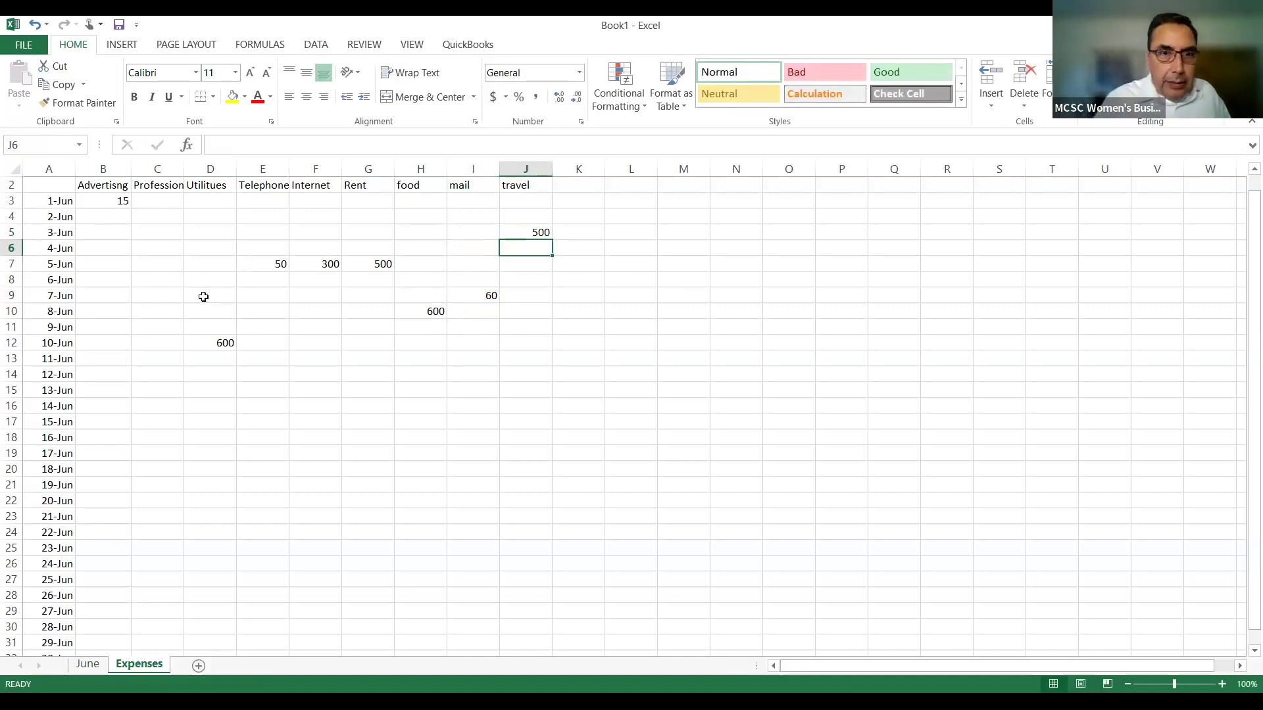
Total the advertising expenses in B33 with a SUM of B3:B32
{"action": "scroll", "coordinate": [203, 297], "scroll_direction": "down", "scroll_amount": 4}
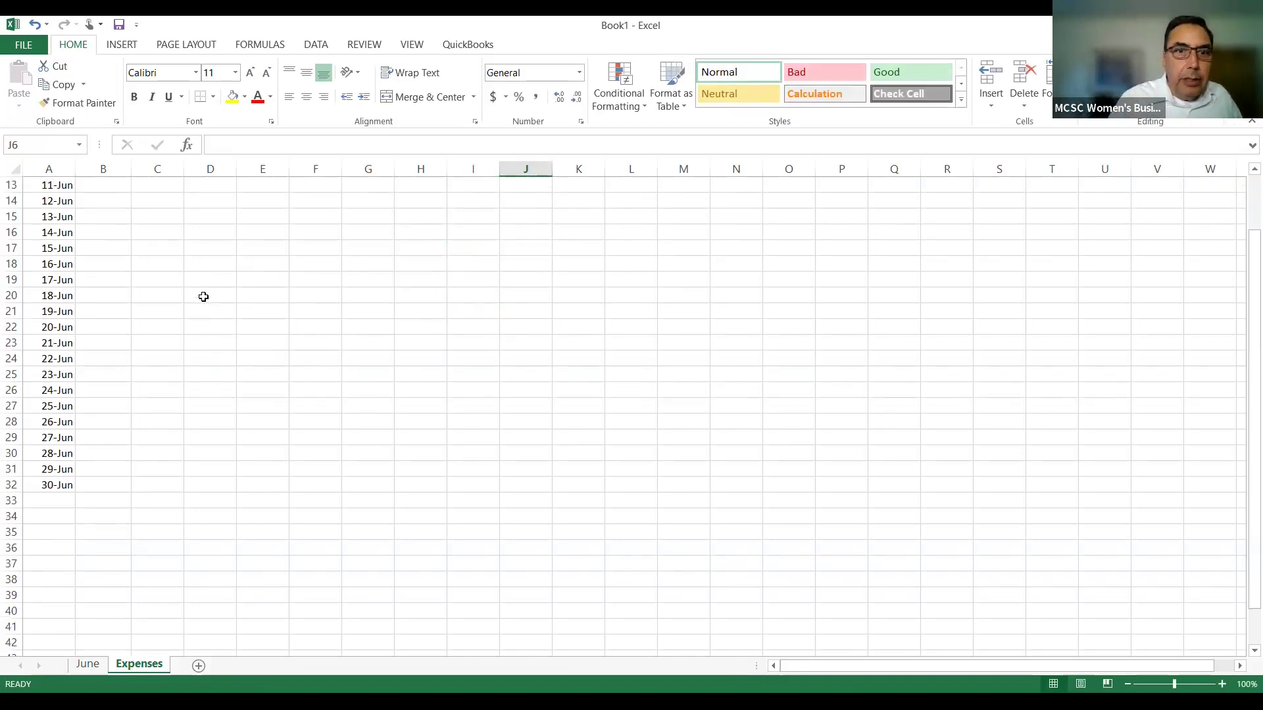
{"action": "left_click", "coordinate": [120, 503]}
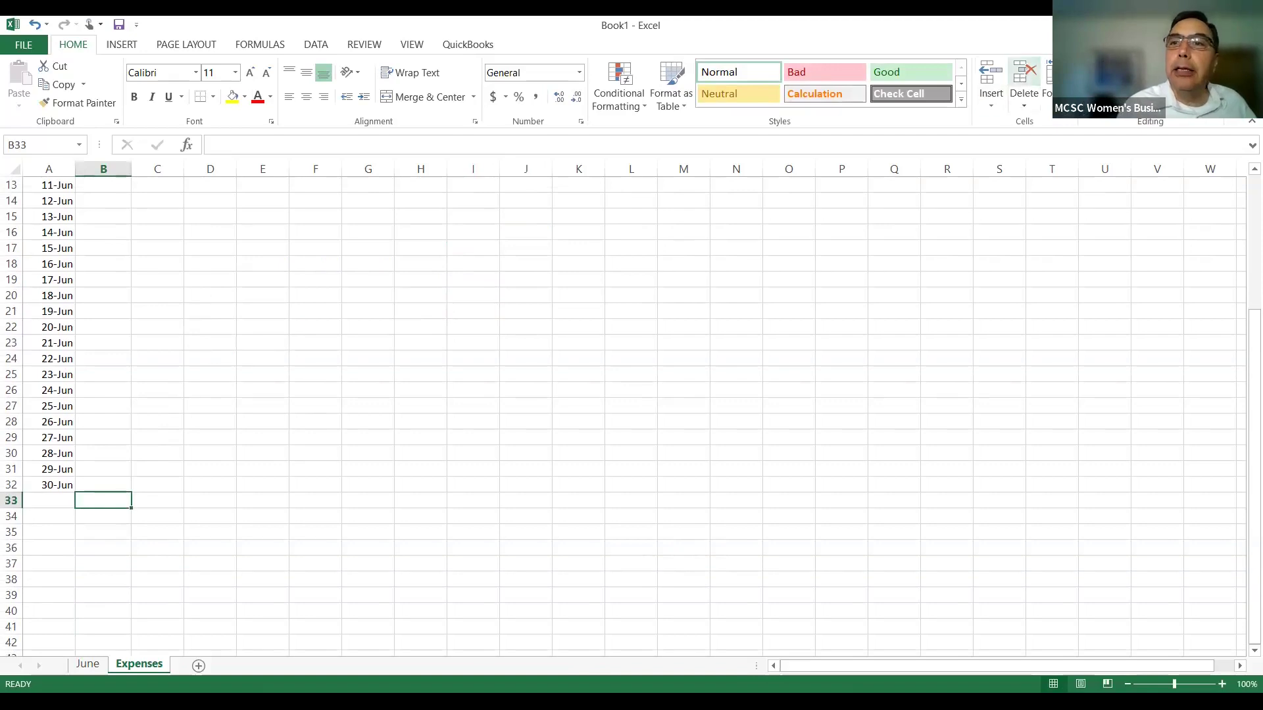
{"action": "key", "text": "alt+equal"}
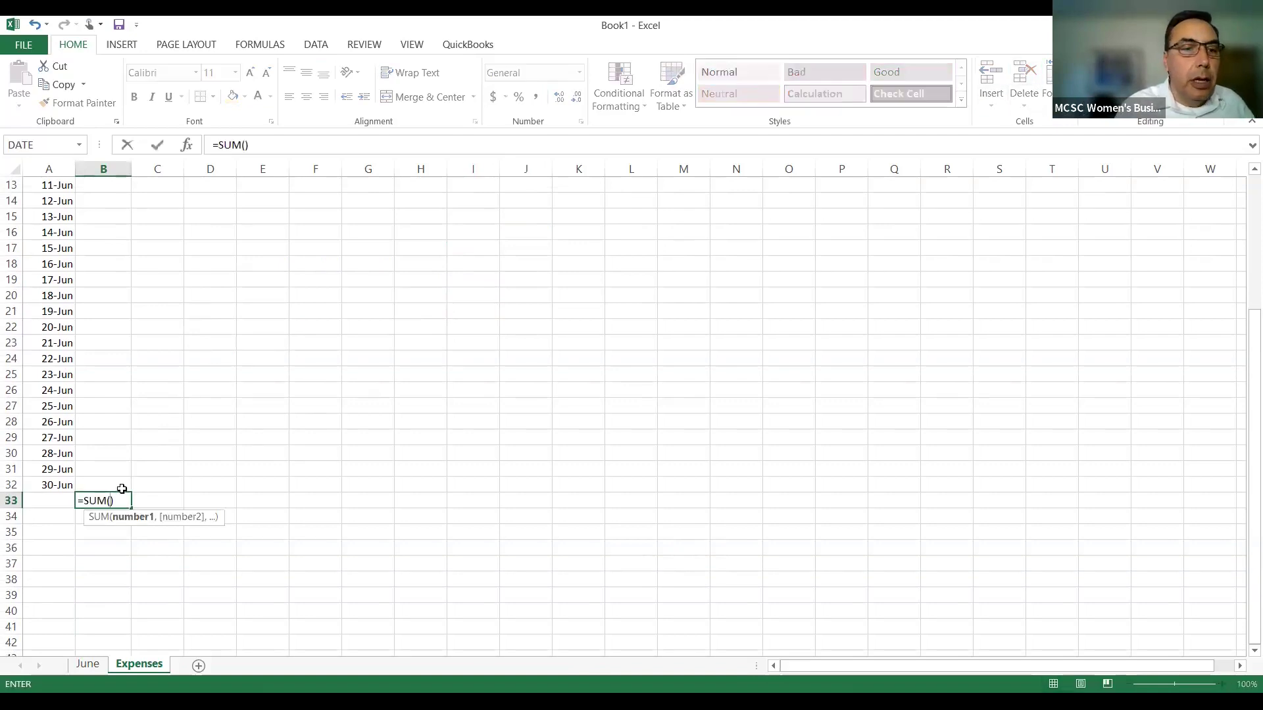
{"action": "left_click", "coordinate": [117, 484]}
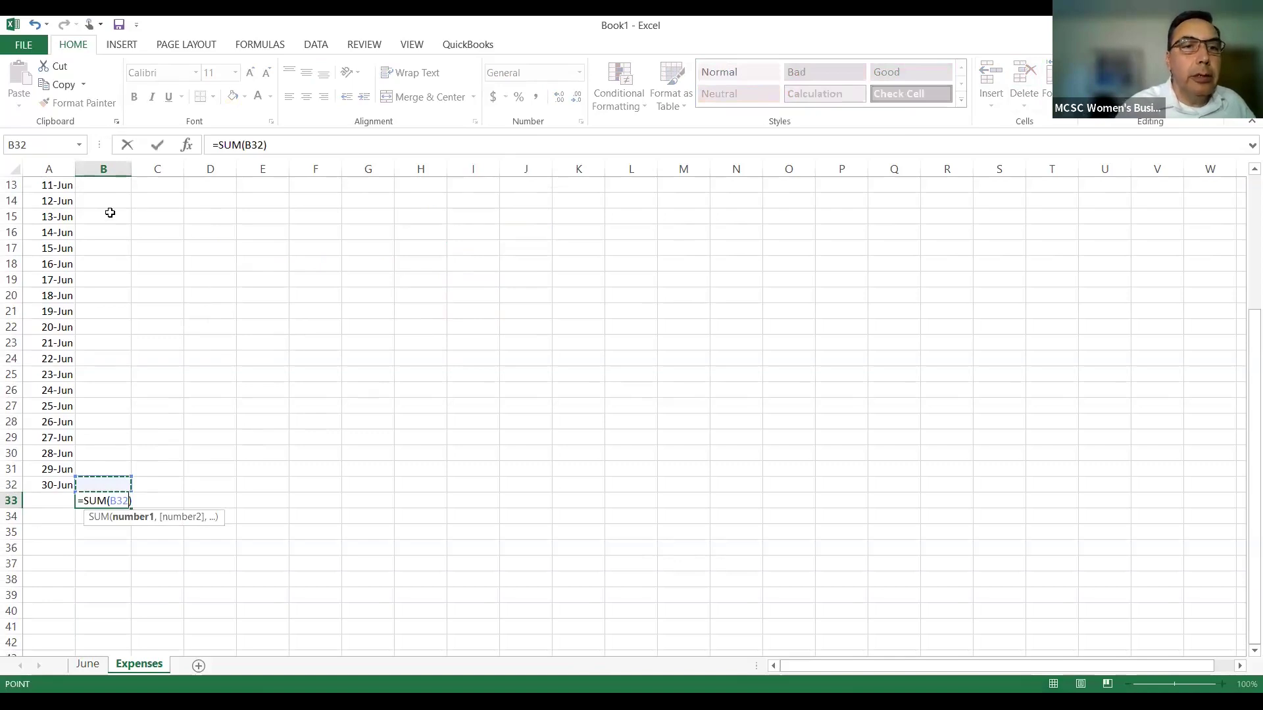
{"action": "key", "text": "ctrl+shift+Up"}
{"action": "key", "text": "Return"}
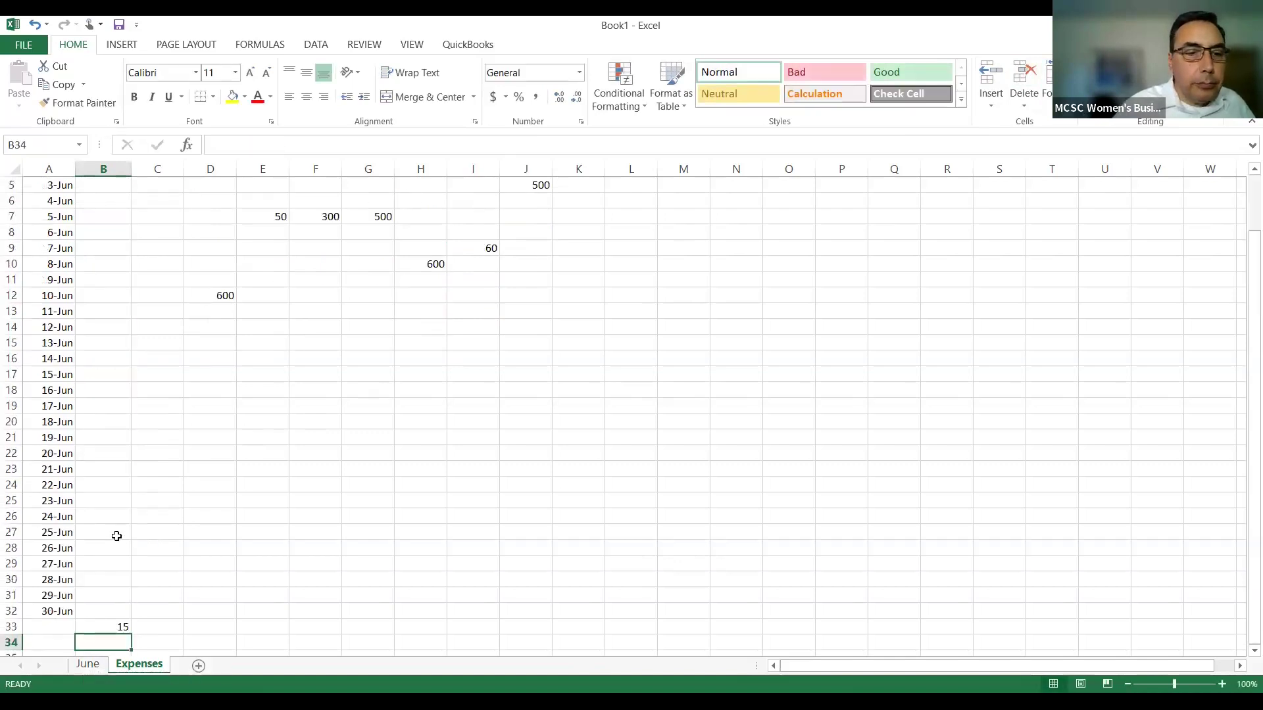
Copy the B33 total across to I33 and format the totals bold with a yellow fill
{"action": "left_click", "coordinate": [123, 629]}
{"action": "left_click_drag", "start_coordinate": [132, 635], "coordinate": [495, 663]}
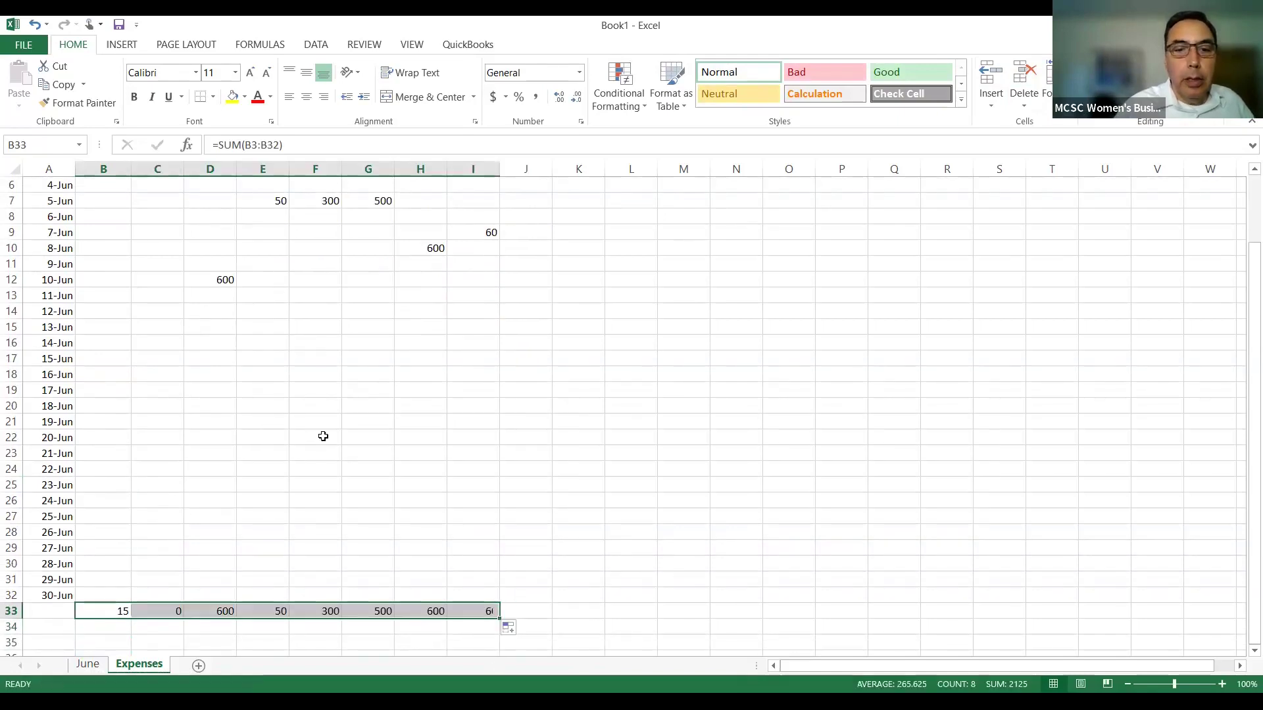
{"action": "left_click", "coordinate": [135, 98]}
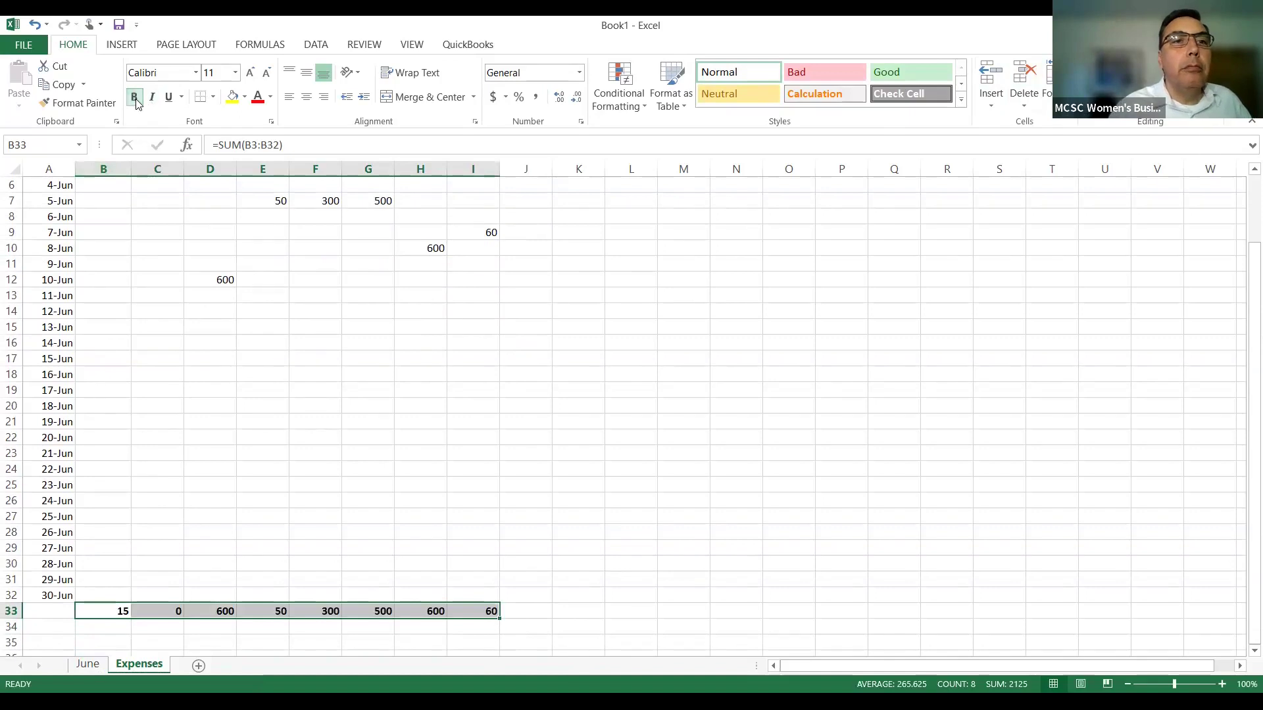
{"action": "left_click", "coordinate": [232, 99]}
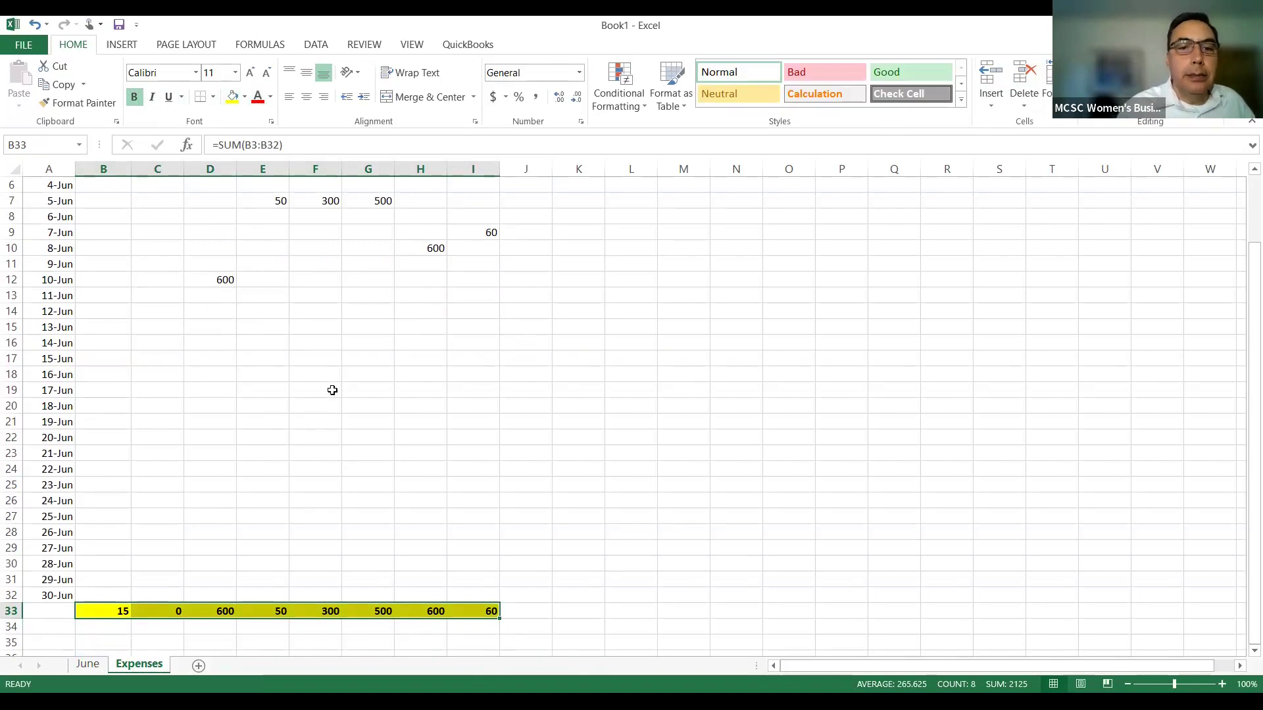
Freeze the panes at B3 so that rows 1–2 and column A stay fixed
{"action": "scroll", "coordinate": [332, 390], "scroll_direction": "up", "scroll_amount": 2}
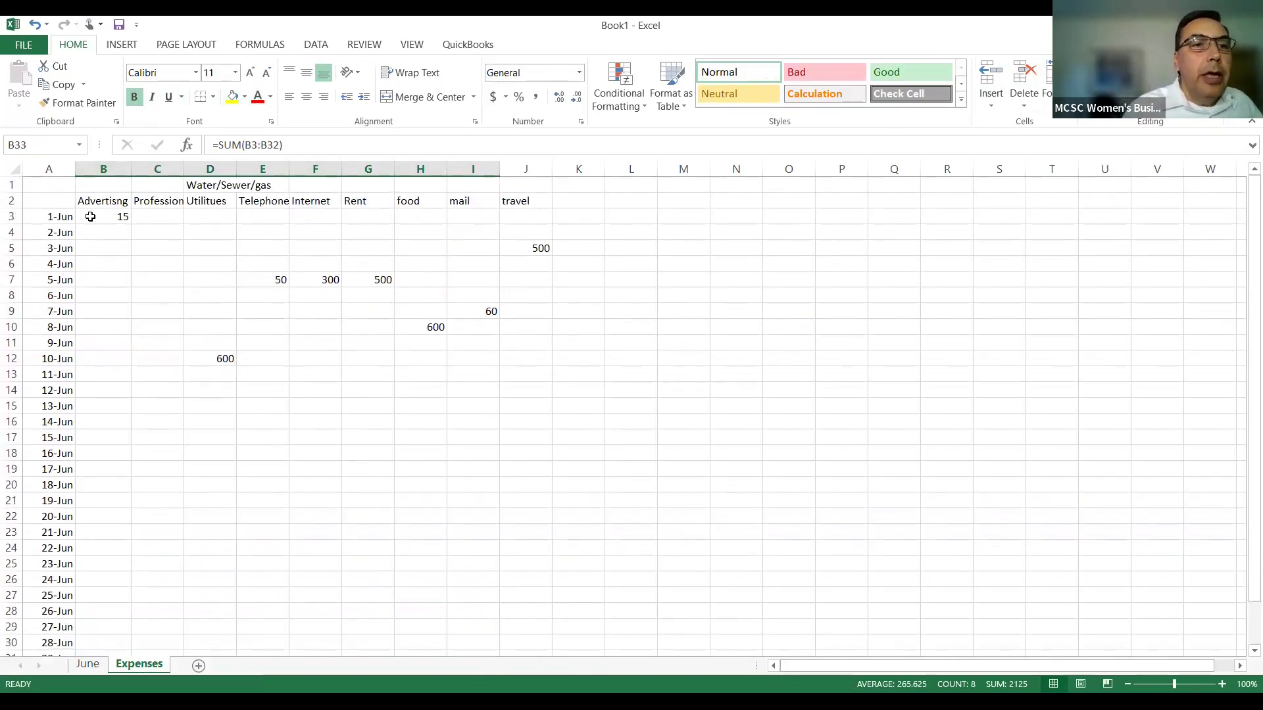
{"action": "left_click", "coordinate": [90, 215]}
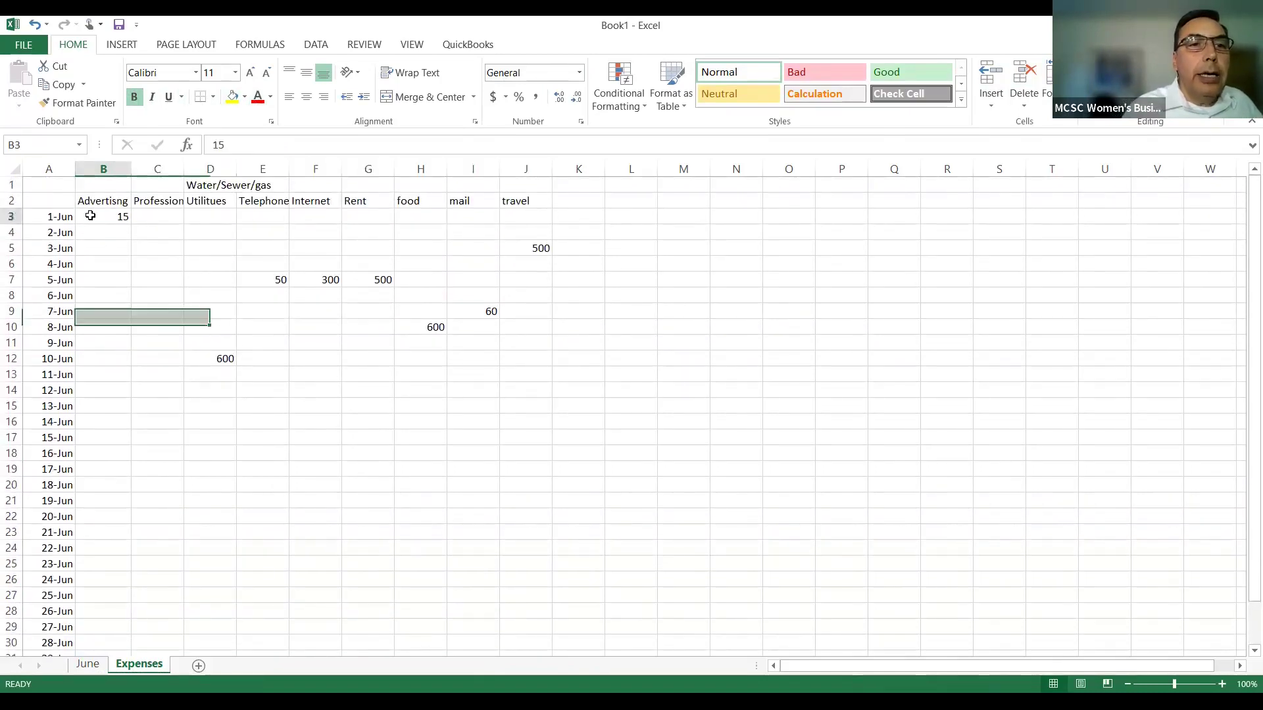
{"action": "left_click", "coordinate": [412, 46]}
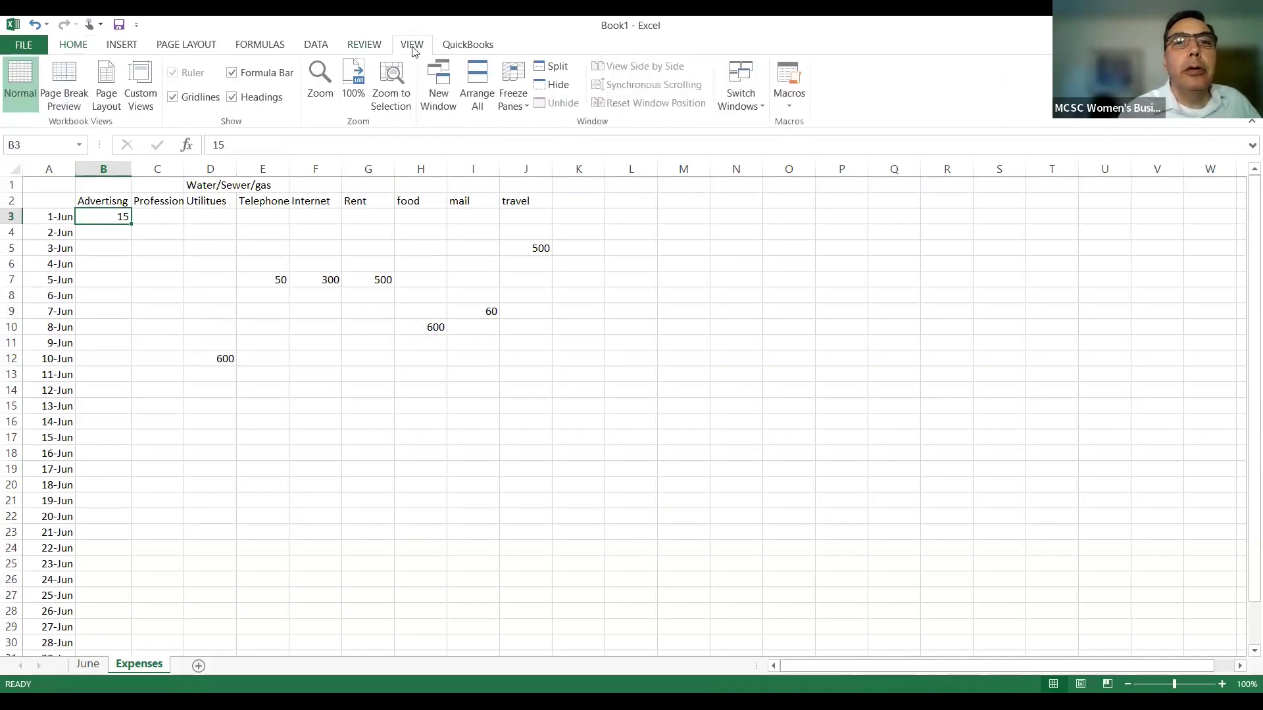
{"action": "left_click", "coordinate": [522, 80]}
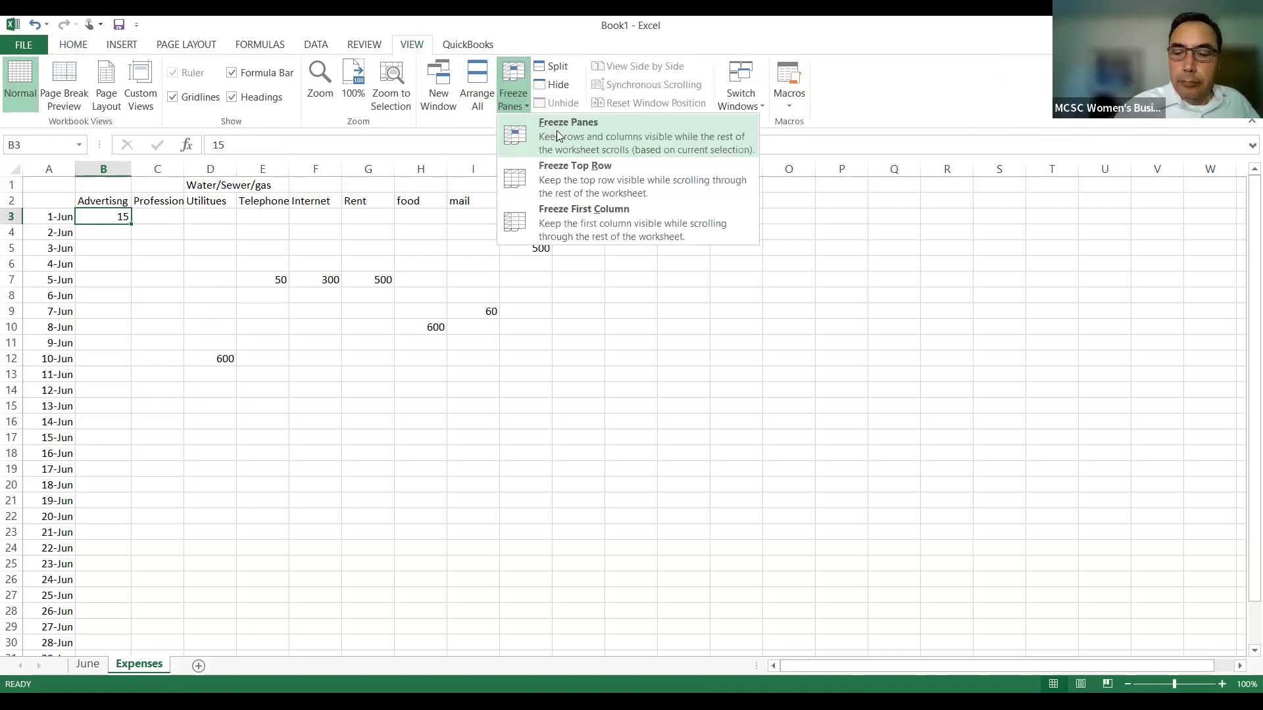
{"action": "left_click", "coordinate": [556, 131]}
{"action": "key", "text": "Down"}
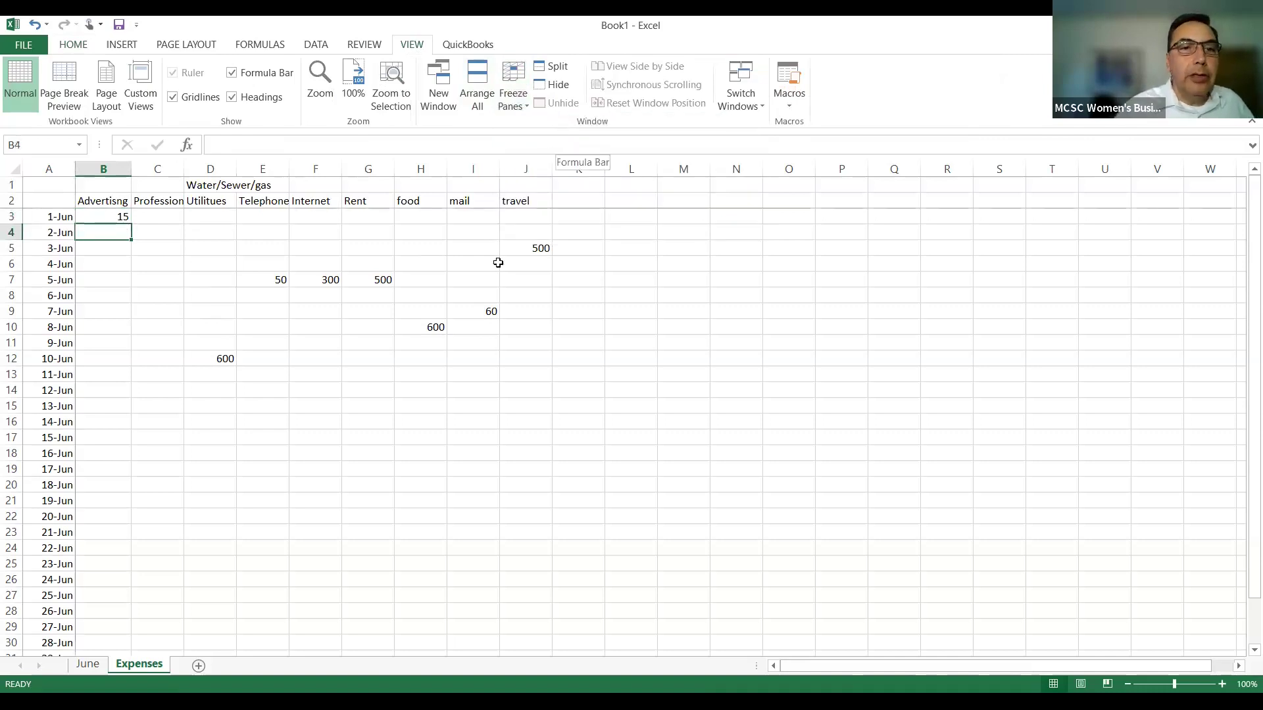
Apply the dollar Accounting number format to the expense amounts and totals in B3:J33
{"action": "scroll", "coordinate": [447, 362], "scroll_direction": "down", "scroll_amount": 7}
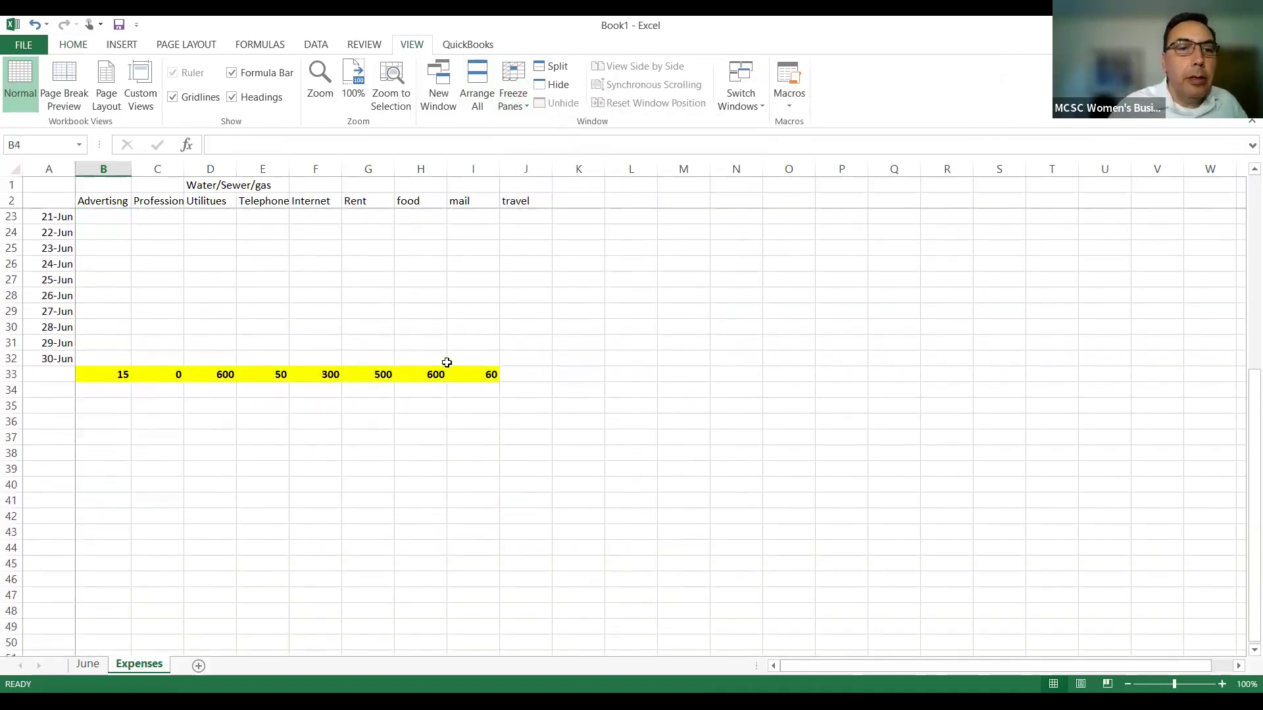
{"action": "scroll", "coordinate": [446, 363], "scroll_direction": "down", "scroll_amount": 2}
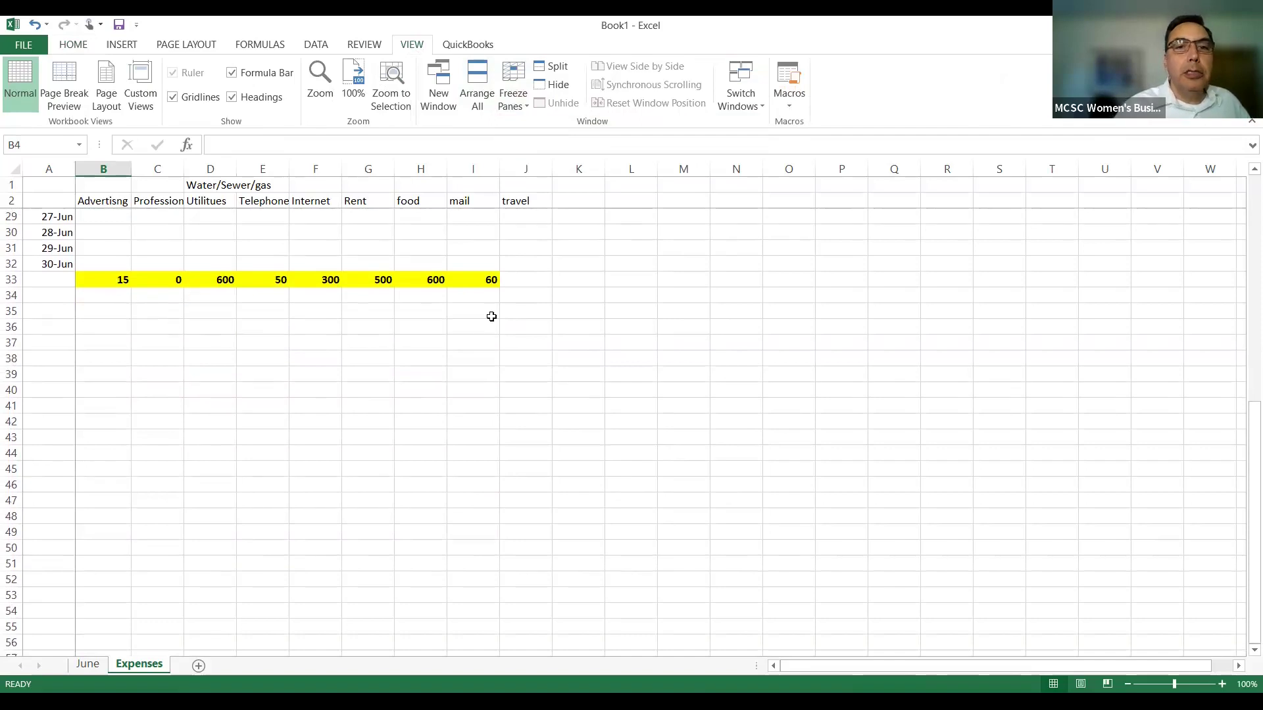
{"action": "left_click_drag", "start_coordinate": [520, 281], "coordinate": [101, 220]}
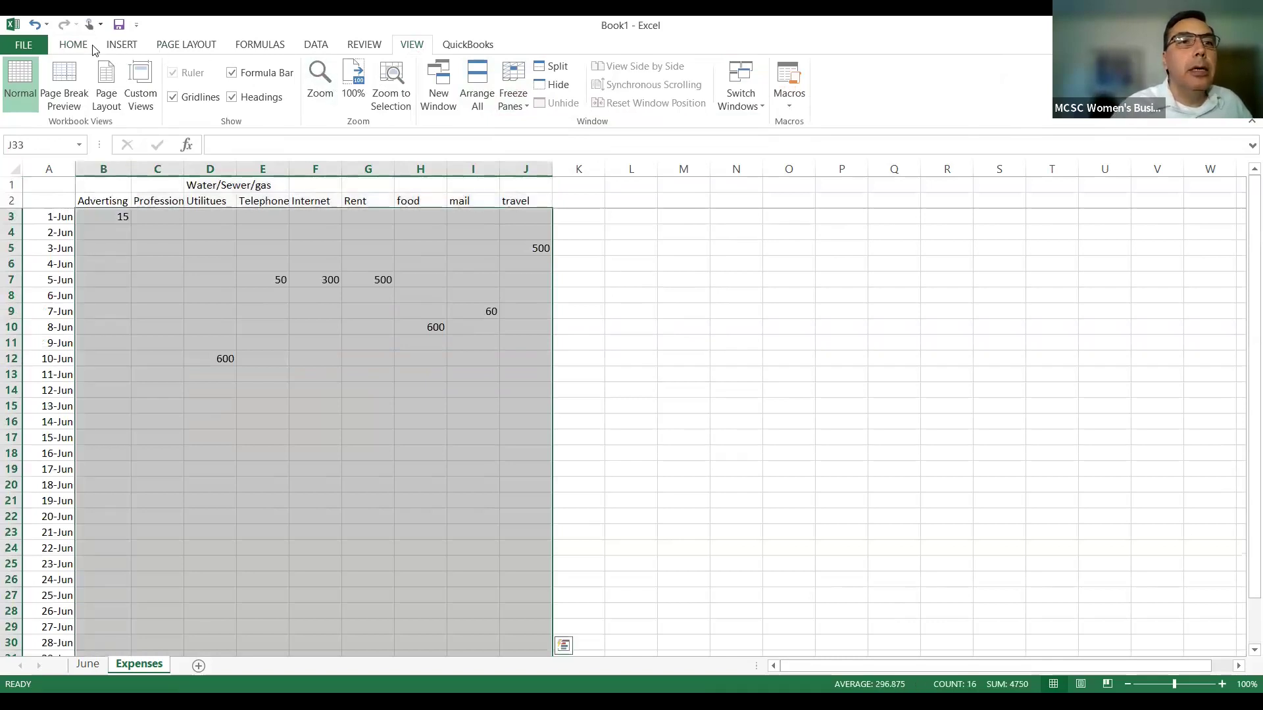
{"action": "left_click", "coordinate": [78, 47]}
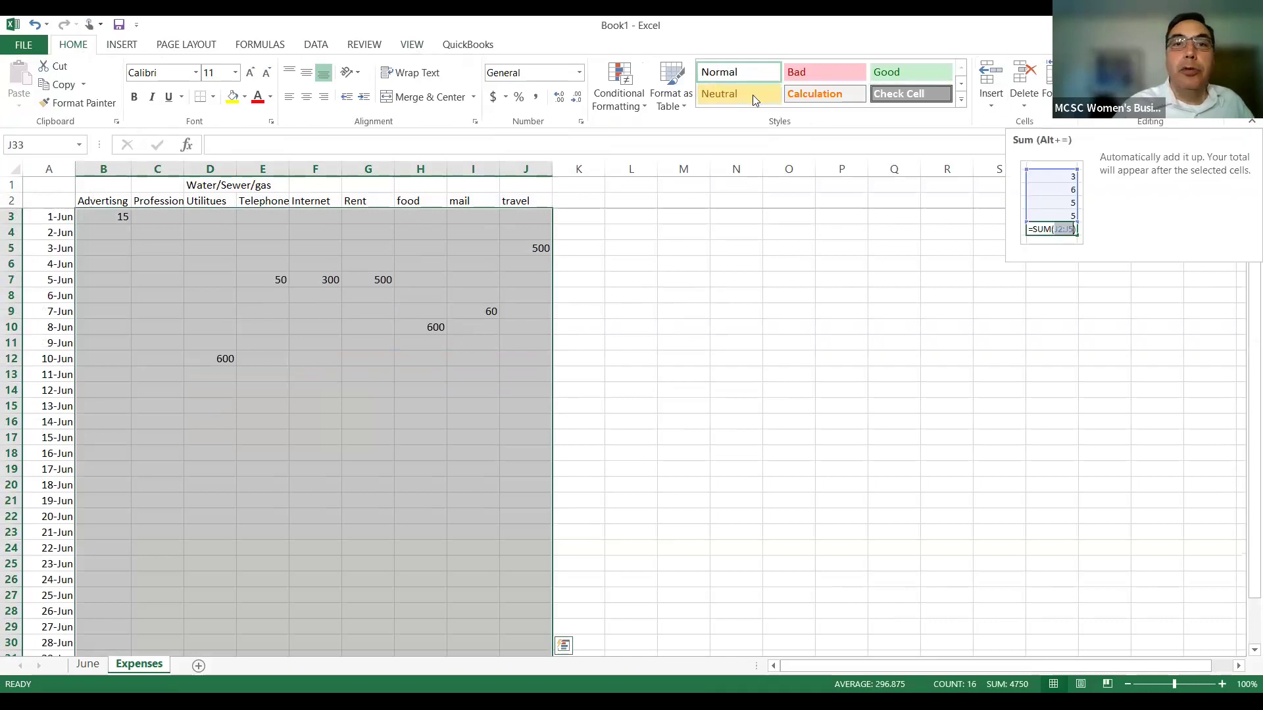
{"action": "left_click", "coordinate": [492, 97]}
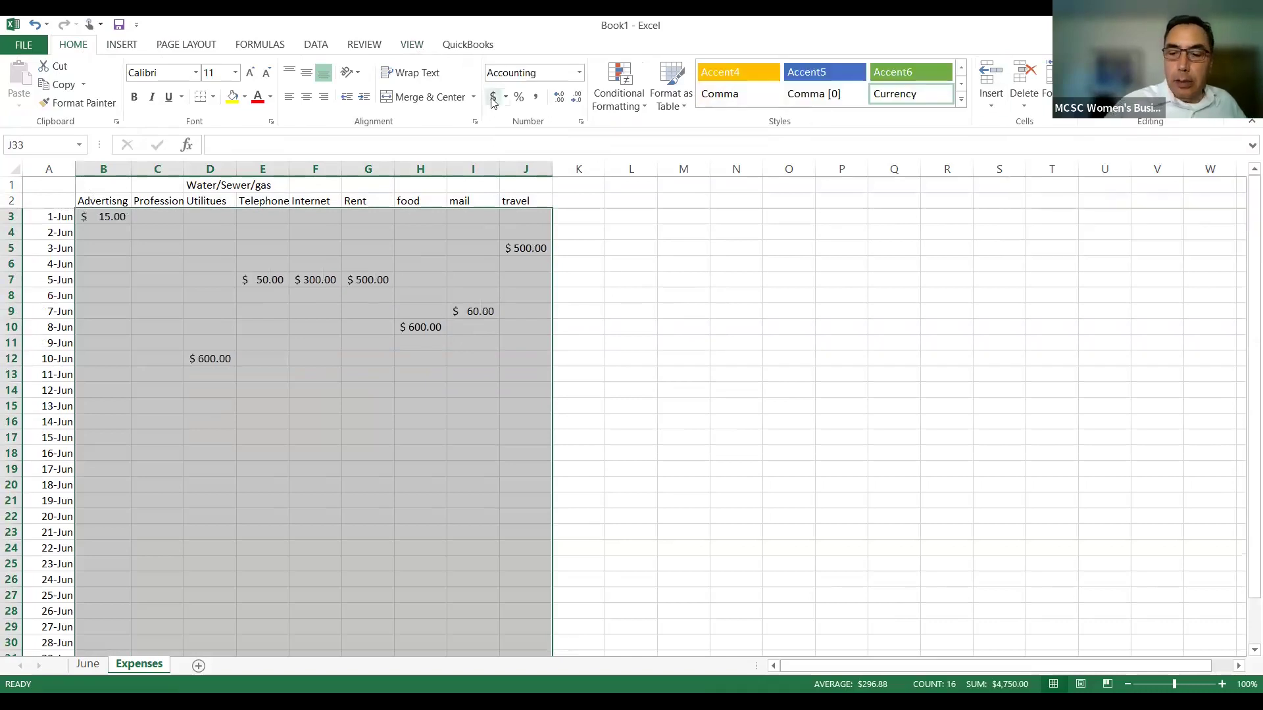
{"action": "left_click", "coordinate": [349, 380]}
Enter June 14 expenses of 50 for advertising in B16 and 1000 for professional fees in C16
{"action": "scroll", "coordinate": [349, 384], "scroll_direction": "down", "scroll_amount": 2}
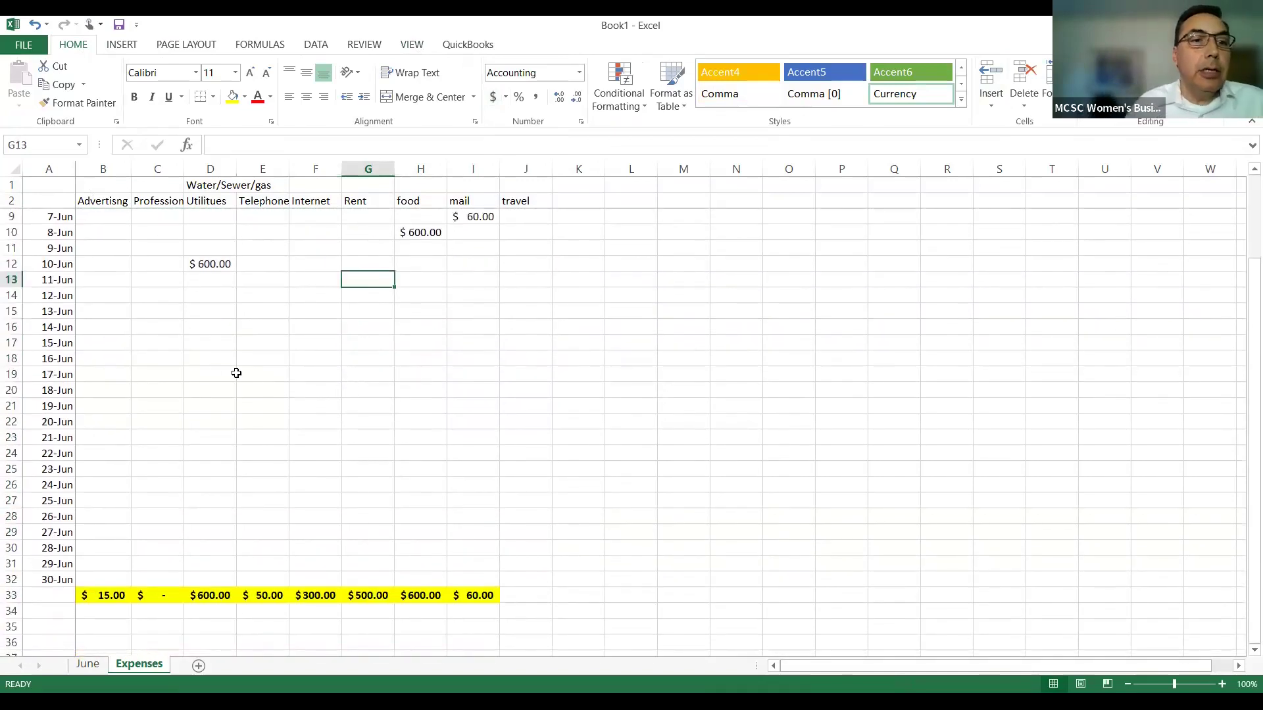
{"action": "left_click", "coordinate": [116, 330]}
{"action": "type", "text": "50"}
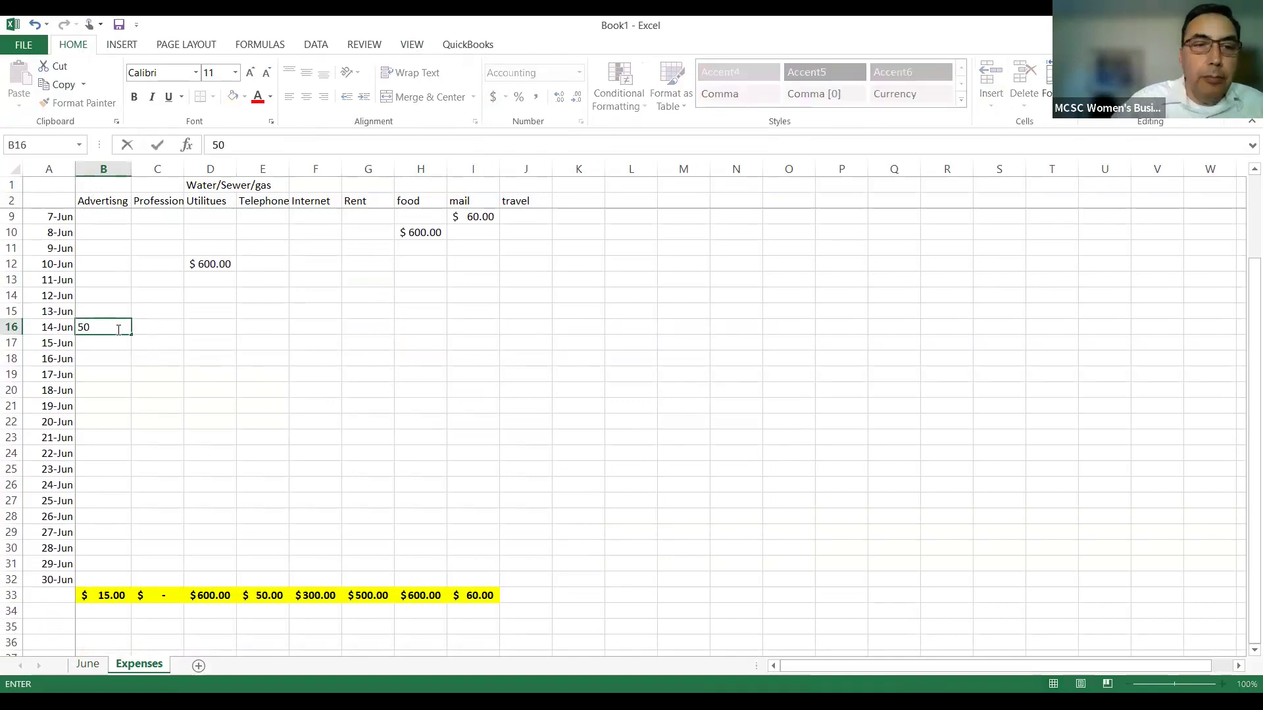
{"action": "key", "text": "Tab"}
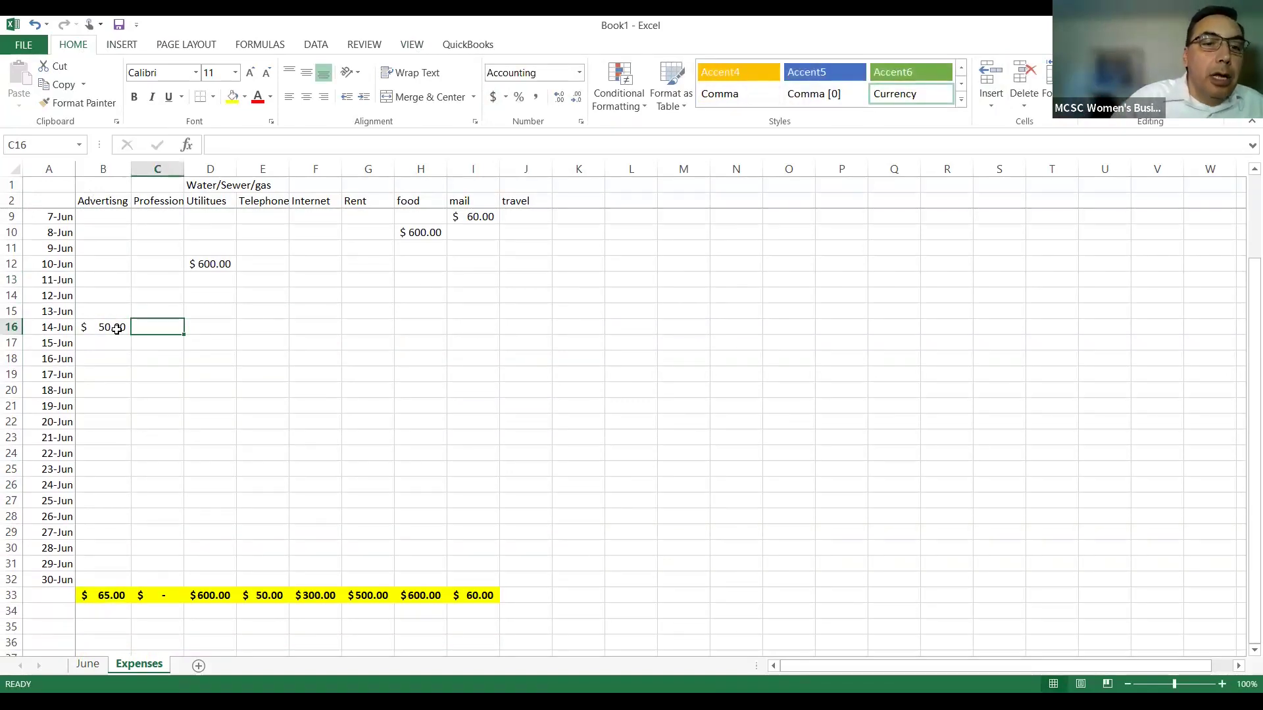
{"action": "type", "text": "1000"}
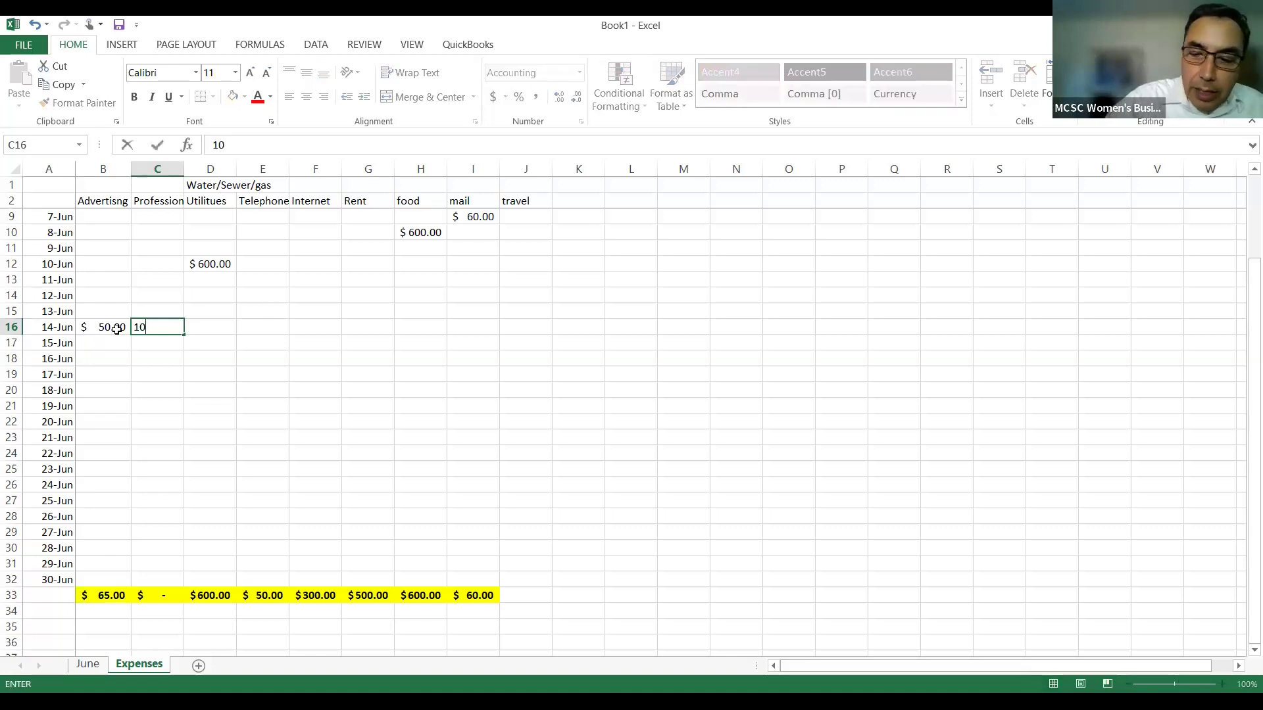
{"action": "key", "text": "Tab"}
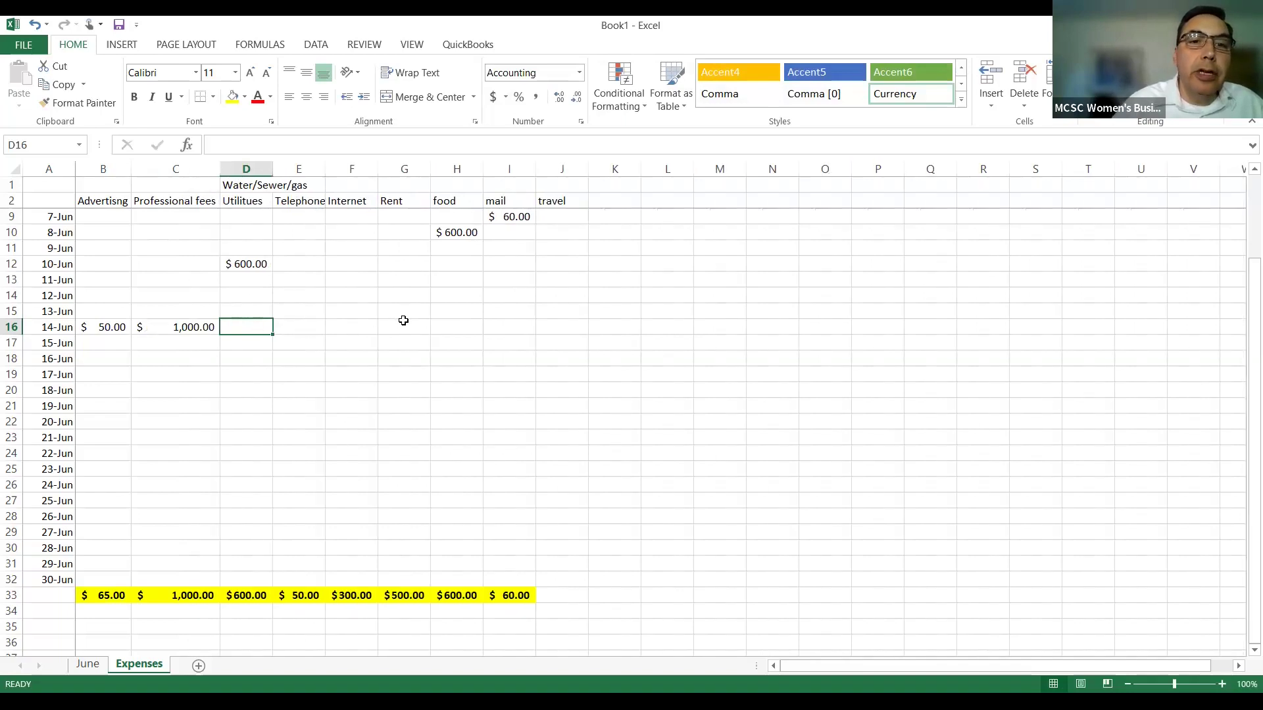
Enter June 14 expenses of 650 for food in H16 and 100 for mail in I16
{"action": "right_click", "coordinate": [452, 322]}
{"action": "left_click", "coordinate": [452, 322]}
{"action": "type", "text": "650"}
{"action": "key", "text": "Tab"}
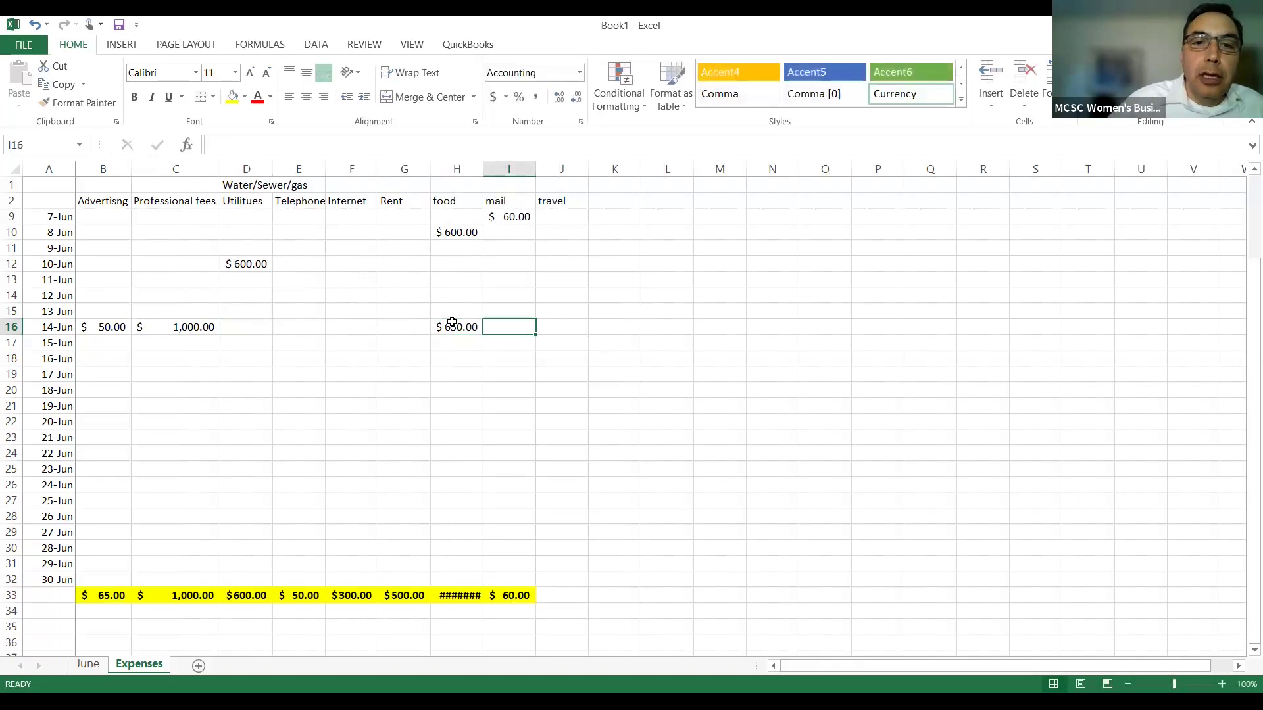
{"action": "type", "text": "100"}
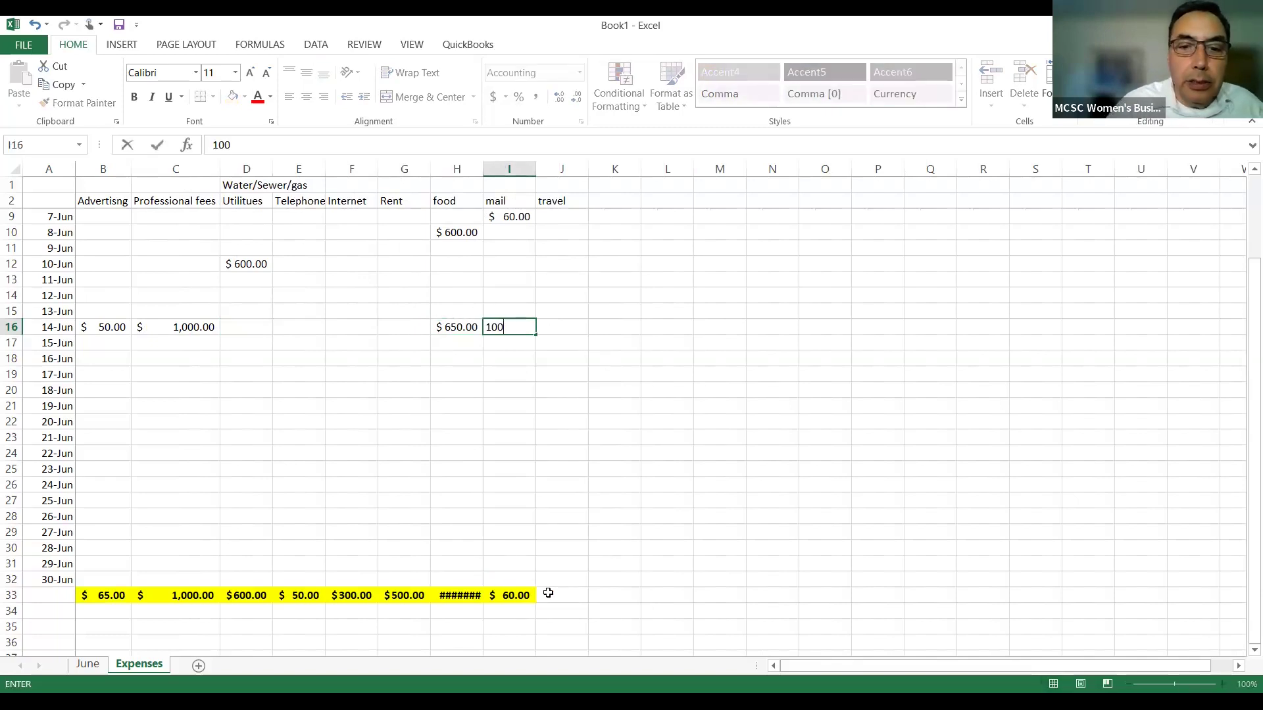
Copy the I33 total across to the travel column in J33 and autofit the width of column H
{"action": "left_click", "coordinate": [528, 594]}
{"action": "left_click_drag", "start_coordinate": [535, 601], "coordinate": [567, 598]}
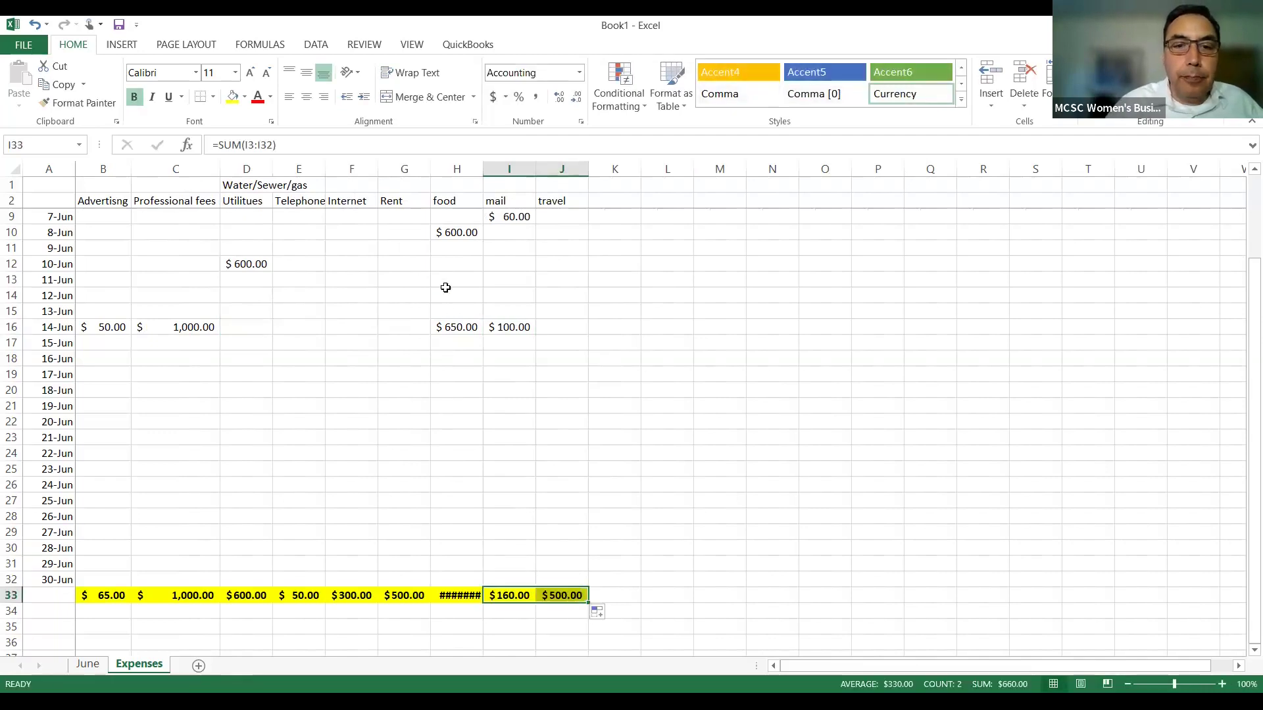
{"action": "double_click", "coordinate": [483, 167]}
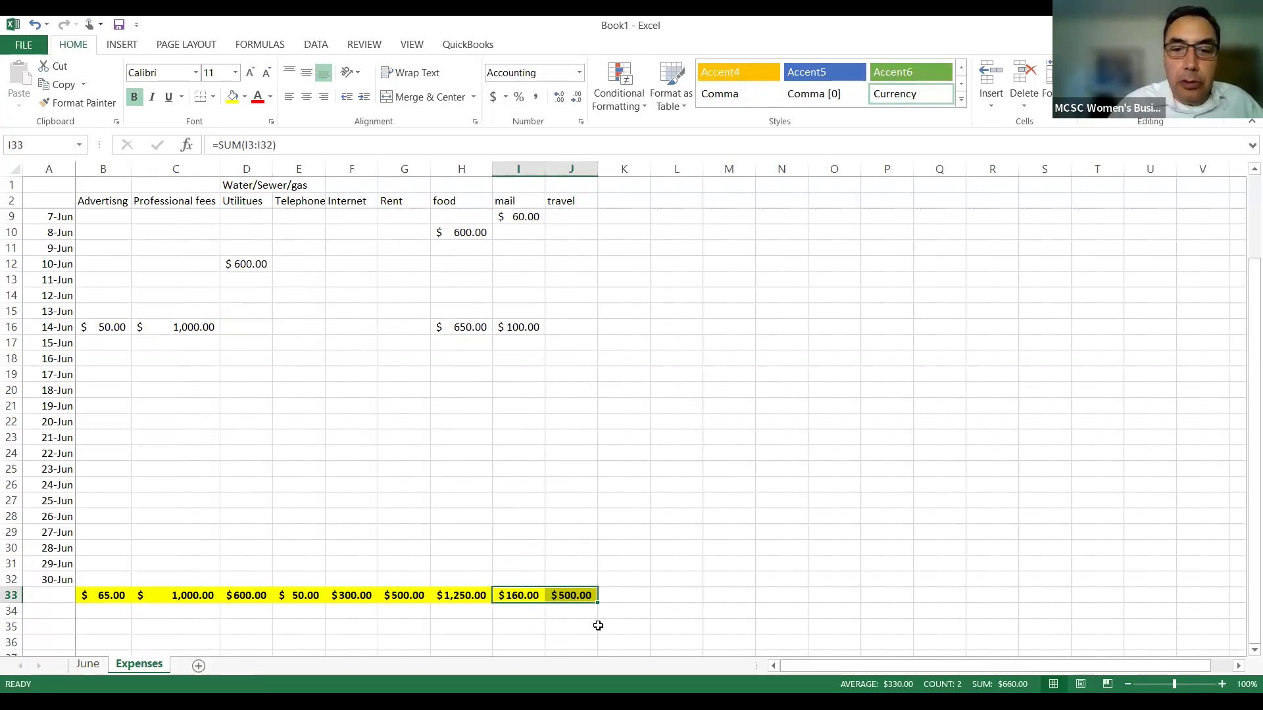
Add a grand total of all expense categories in J35 with =SUM(B33:J33)
{"action": "left_click", "coordinate": [565, 628]}
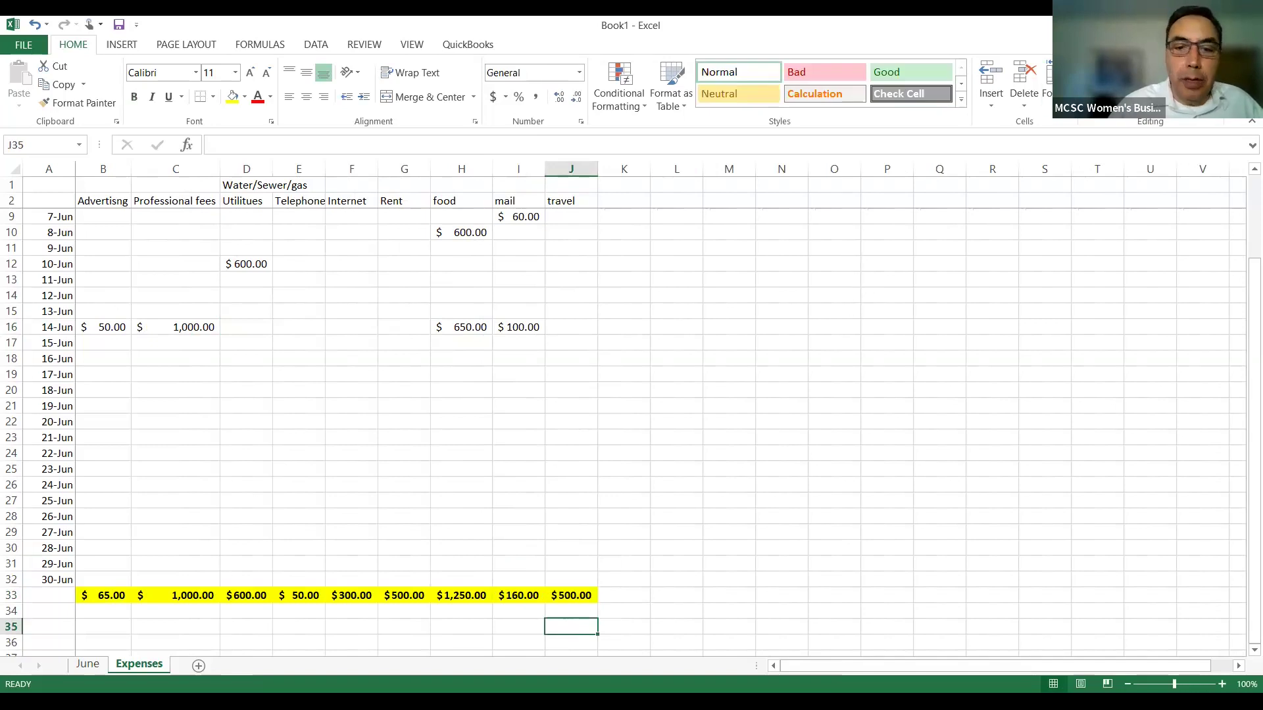
{"action": "key", "text": "alt+equal"}
{"action": "left_click_drag", "start_coordinate": [105, 596], "coordinate": [251, 603]}
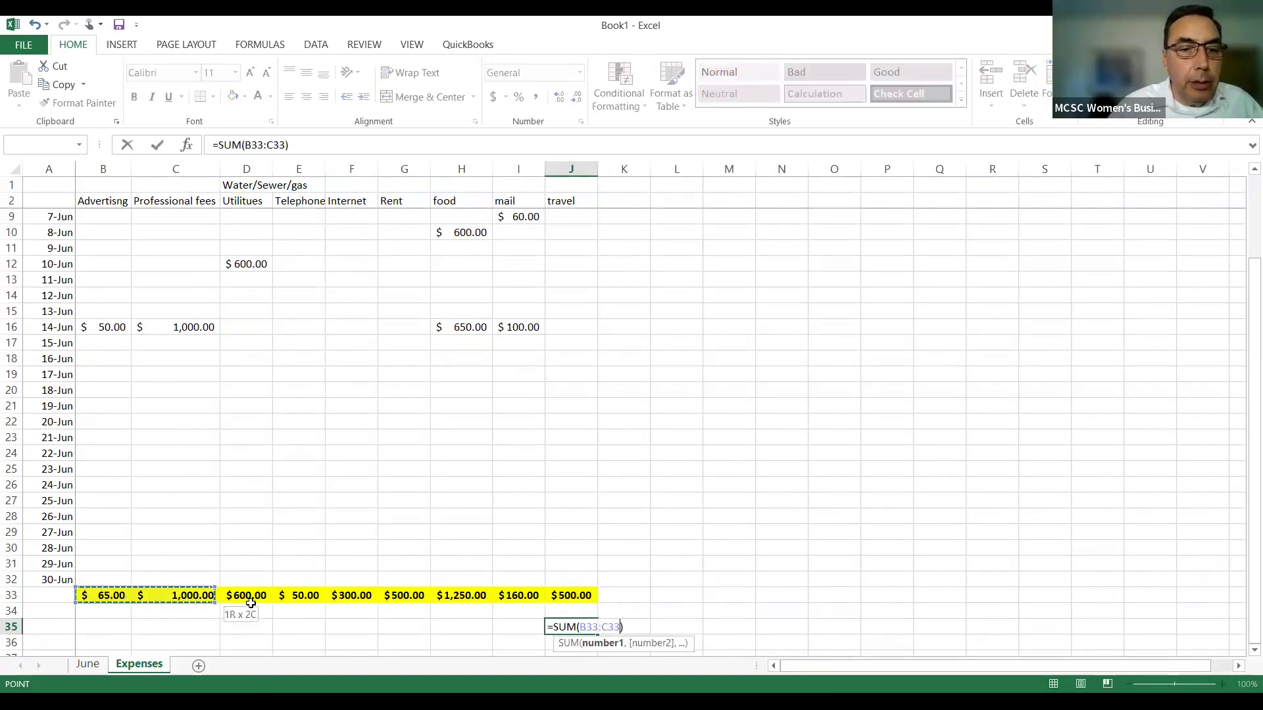
{"action": "left_click", "coordinate": [556, 599], "text": "shift"}
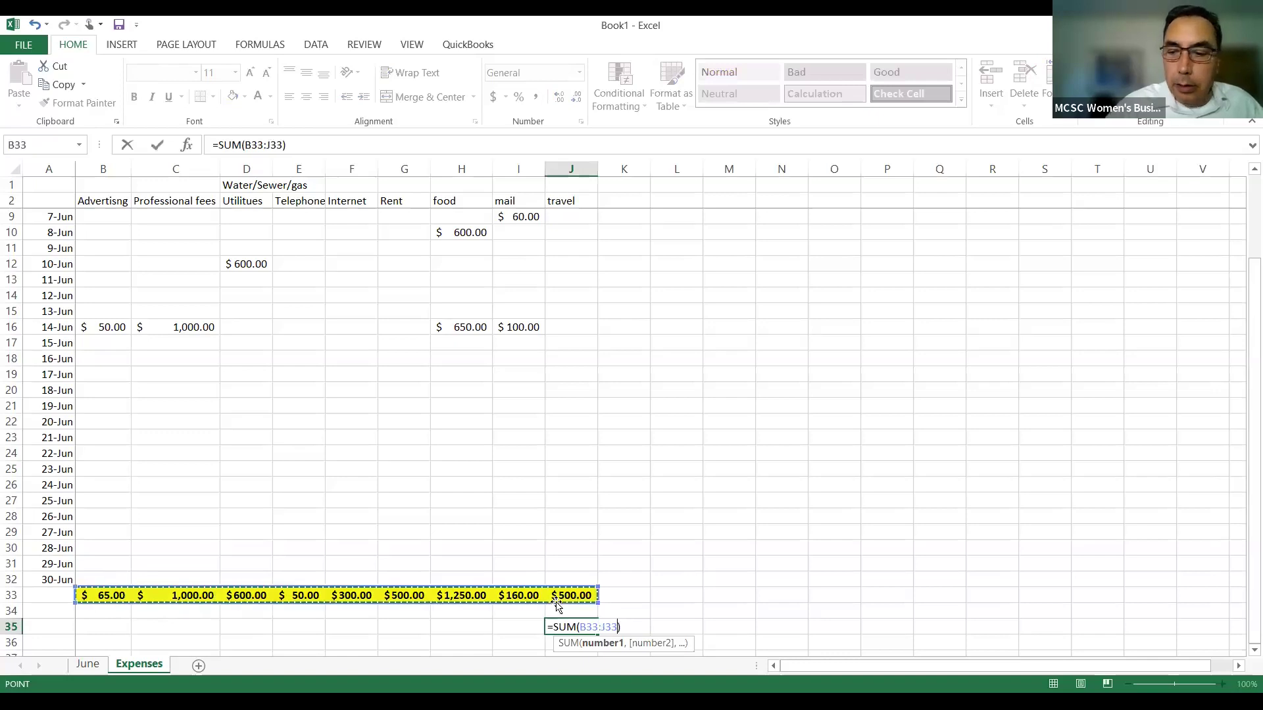
{"action": "key", "text": "Return"}
Format the grand total in J35 as bold with font size 16
{"action": "left_click", "coordinate": [562, 629]}
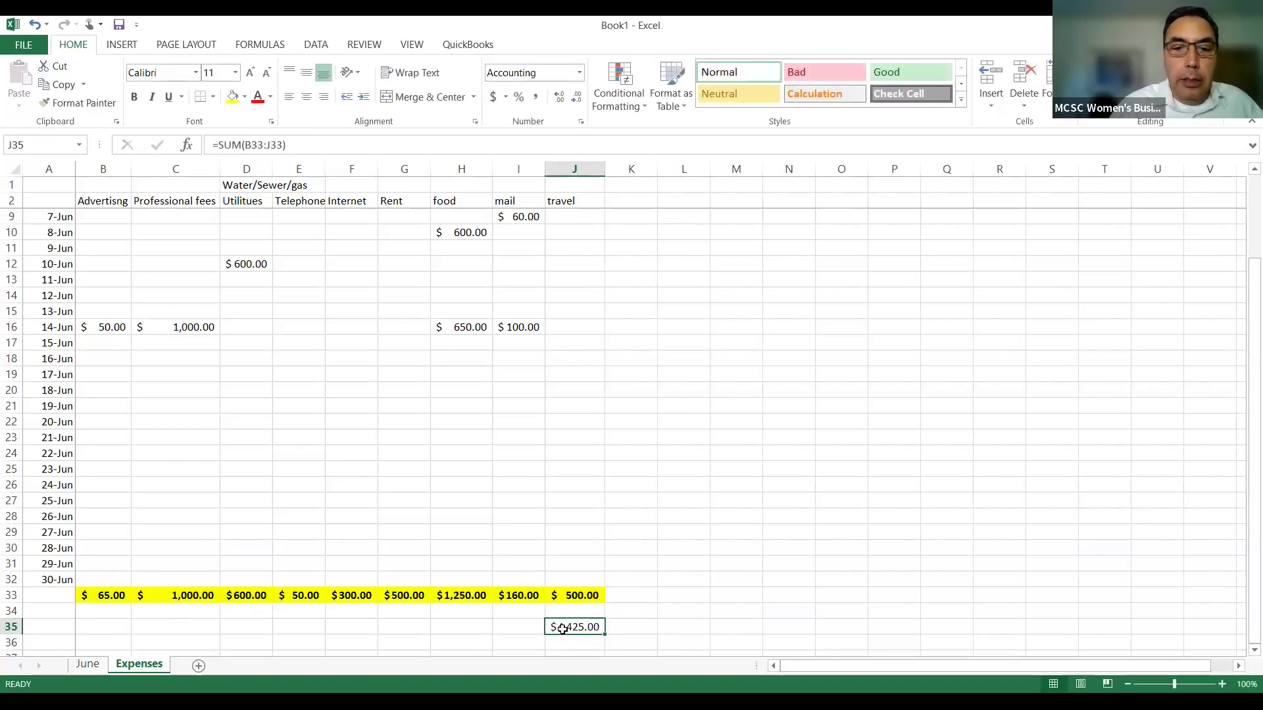
{"action": "left_click", "coordinate": [134, 96]}
{"action": "left_click", "coordinate": [235, 72]}
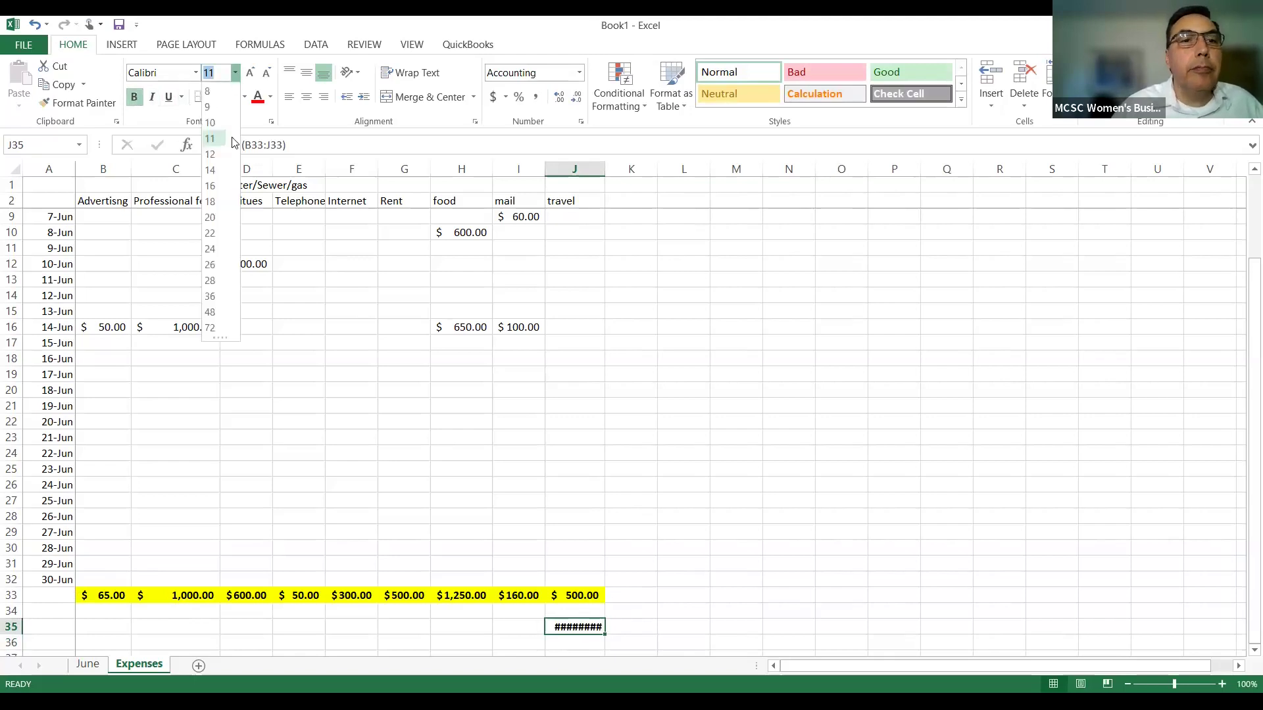
{"action": "left_click", "coordinate": [224, 189]}
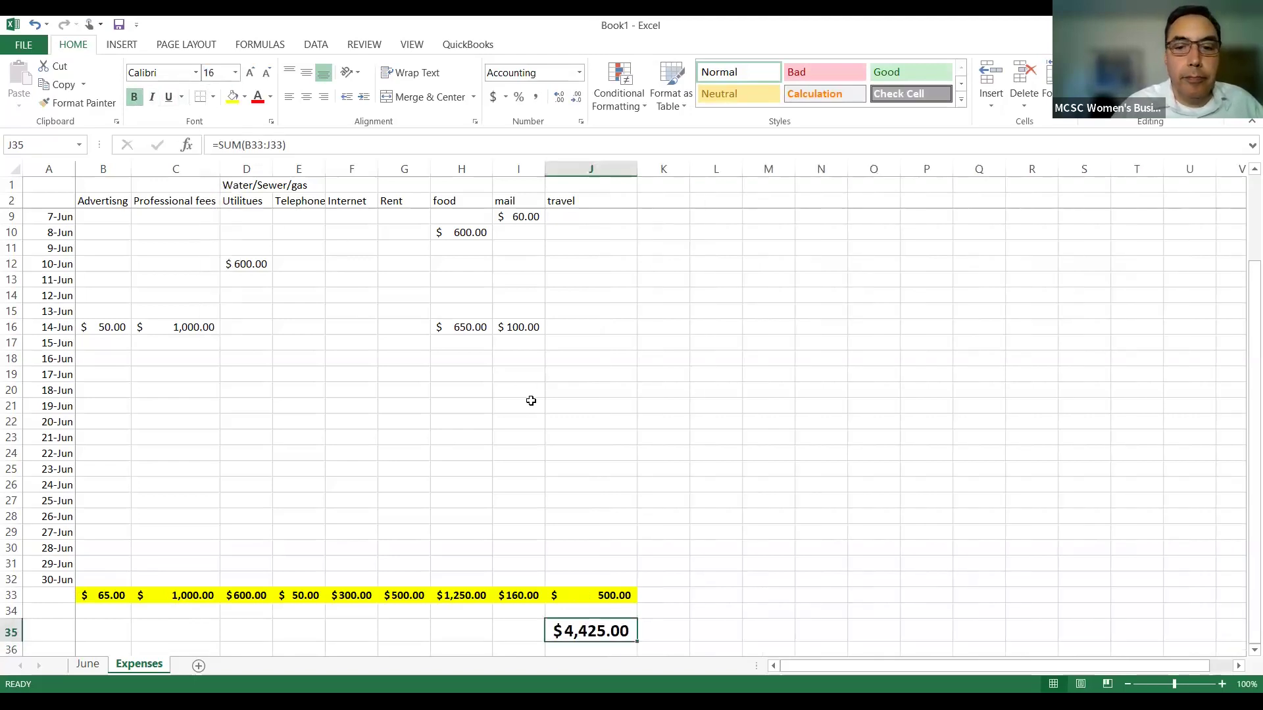
{"action": "left_click", "coordinate": [655, 631]}
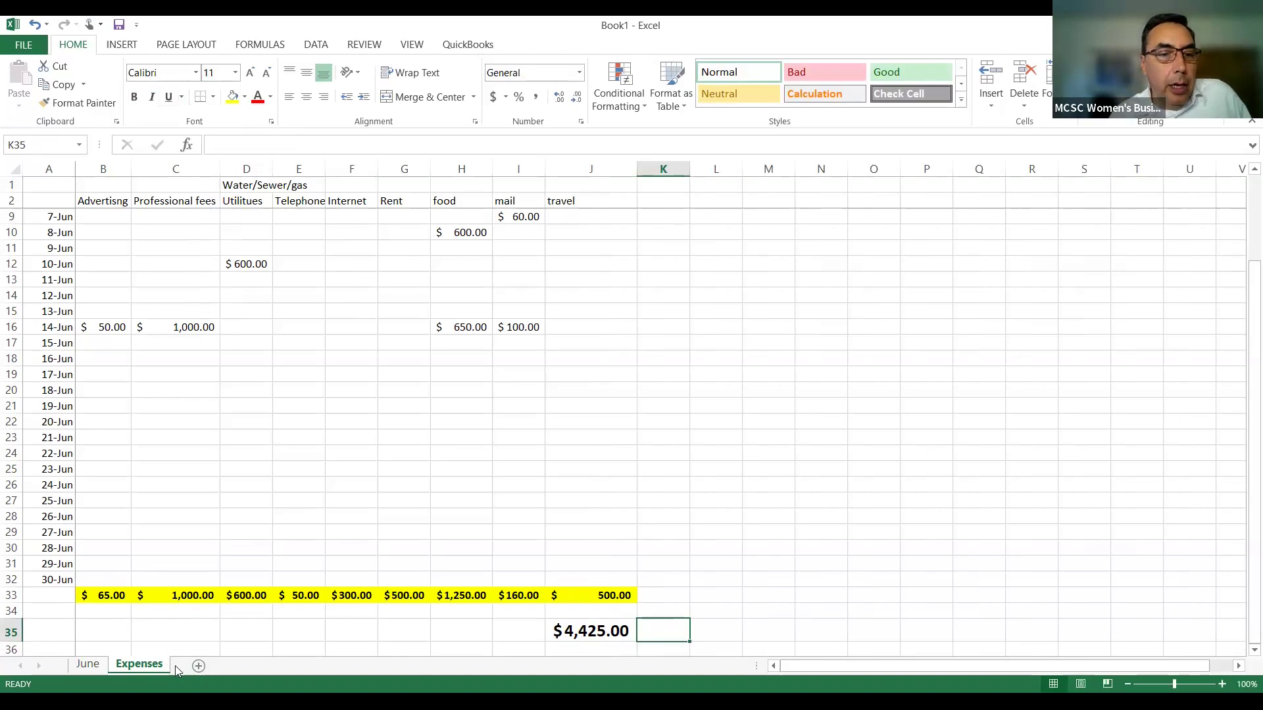
{"action": "left_click", "coordinate": [89, 665]}
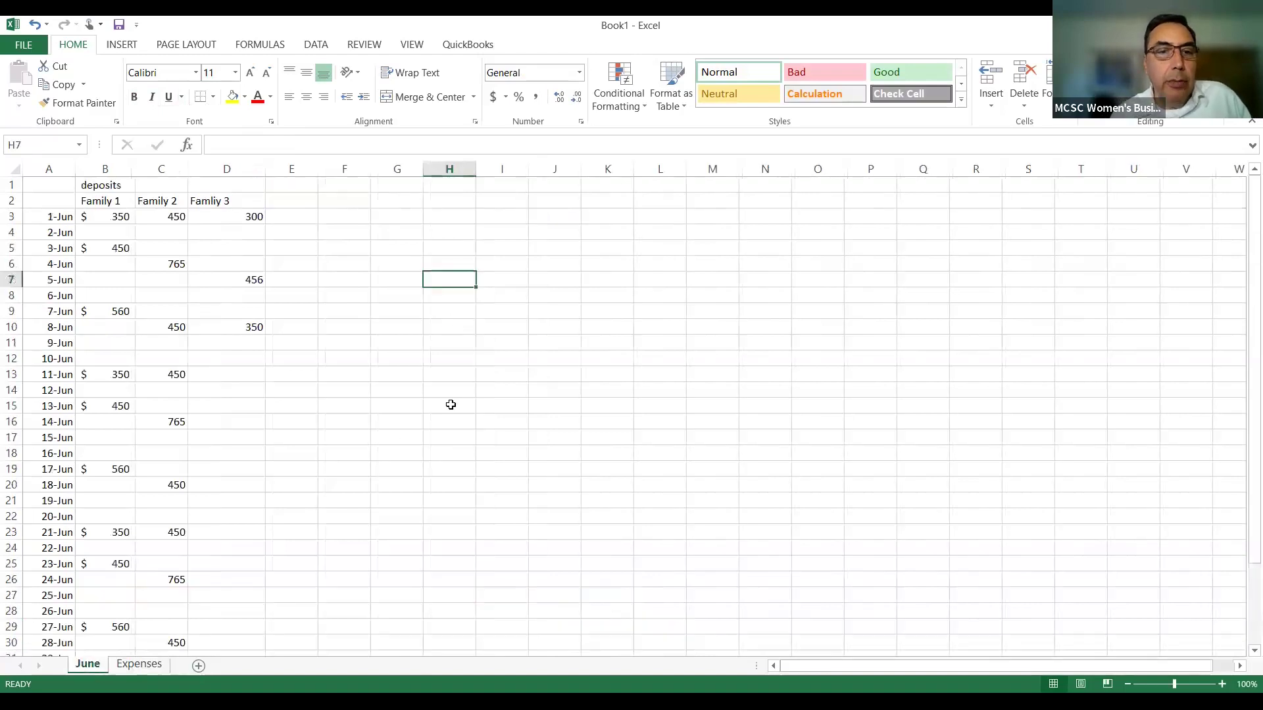
{"action": "scroll", "coordinate": [449, 405], "scroll_direction": "down", "scroll_amount": 4}
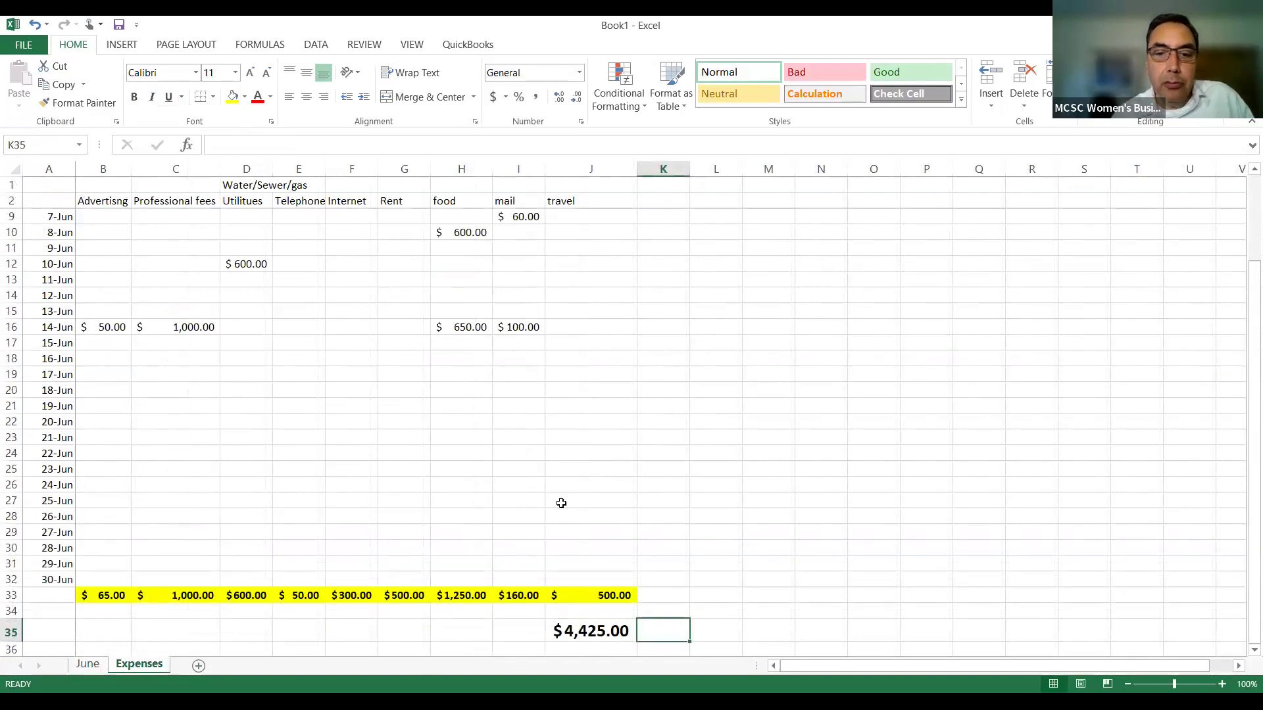
{"action": "left_click", "coordinate": [563, 638]}
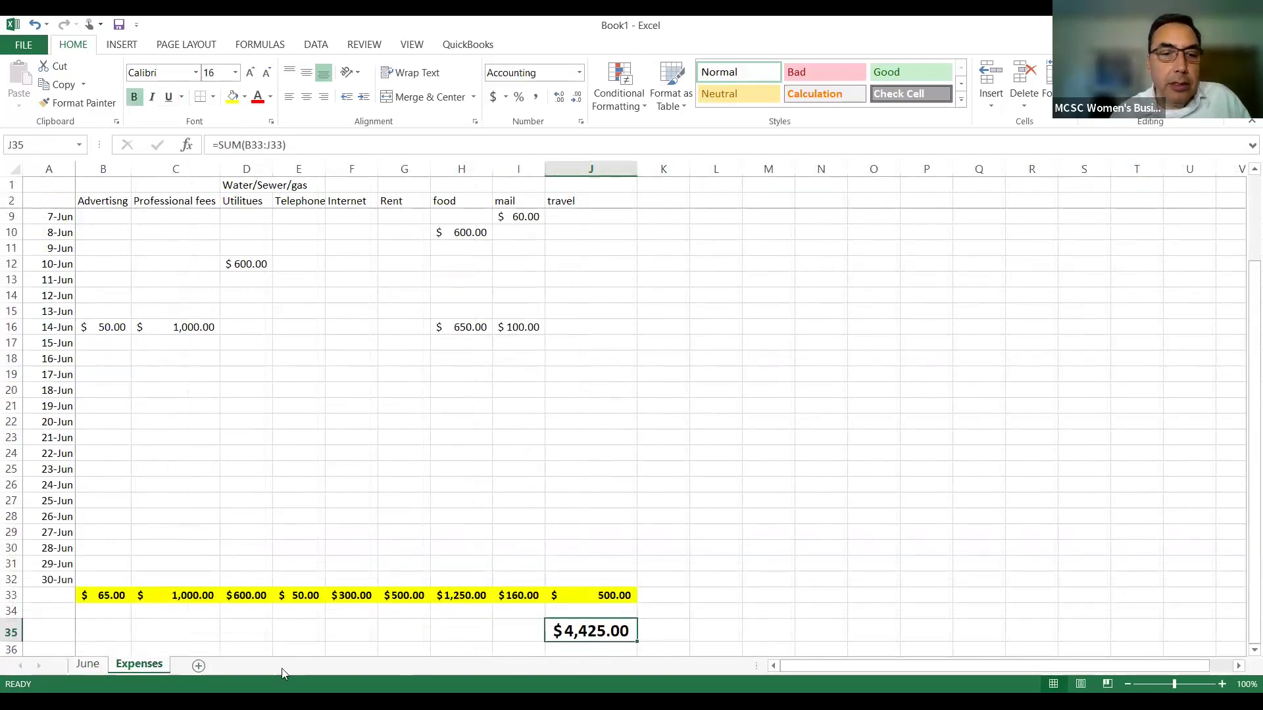
Add a new worksheet and fill month headings from jan to dec across B2:M2
{"action": "left_click", "coordinate": [198, 665]}
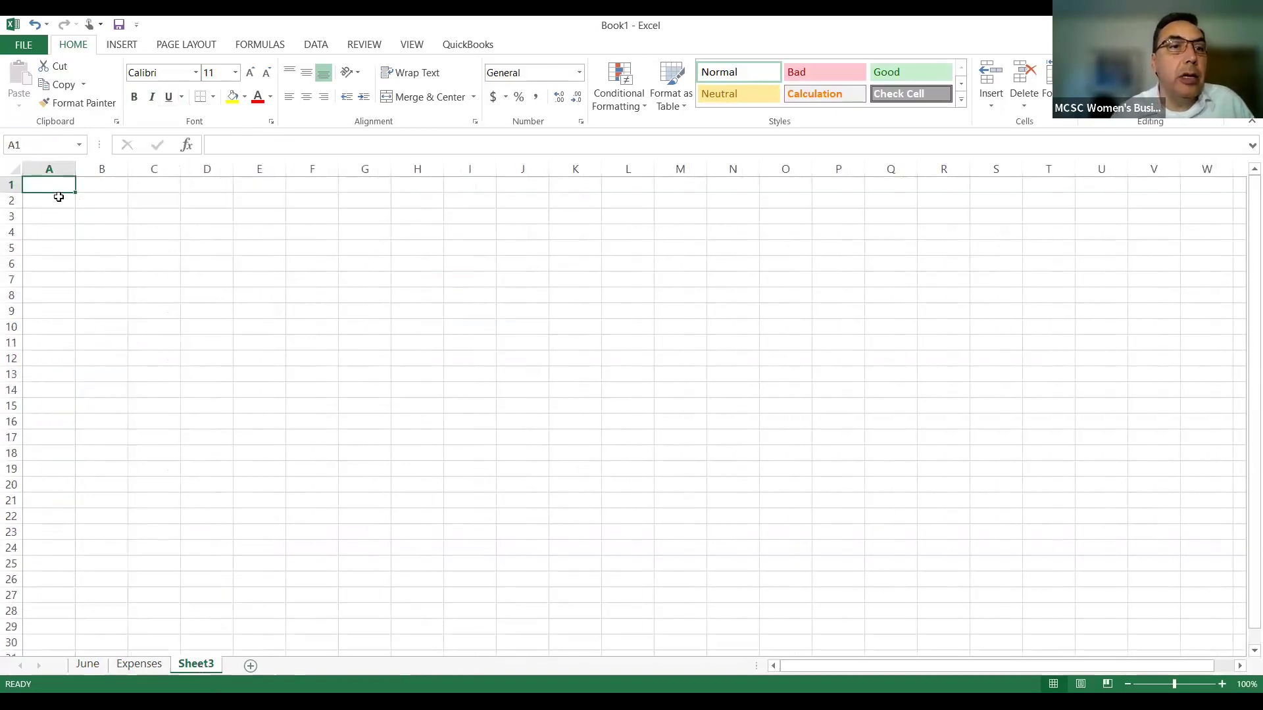
{"action": "left_click", "coordinate": [82, 204]}
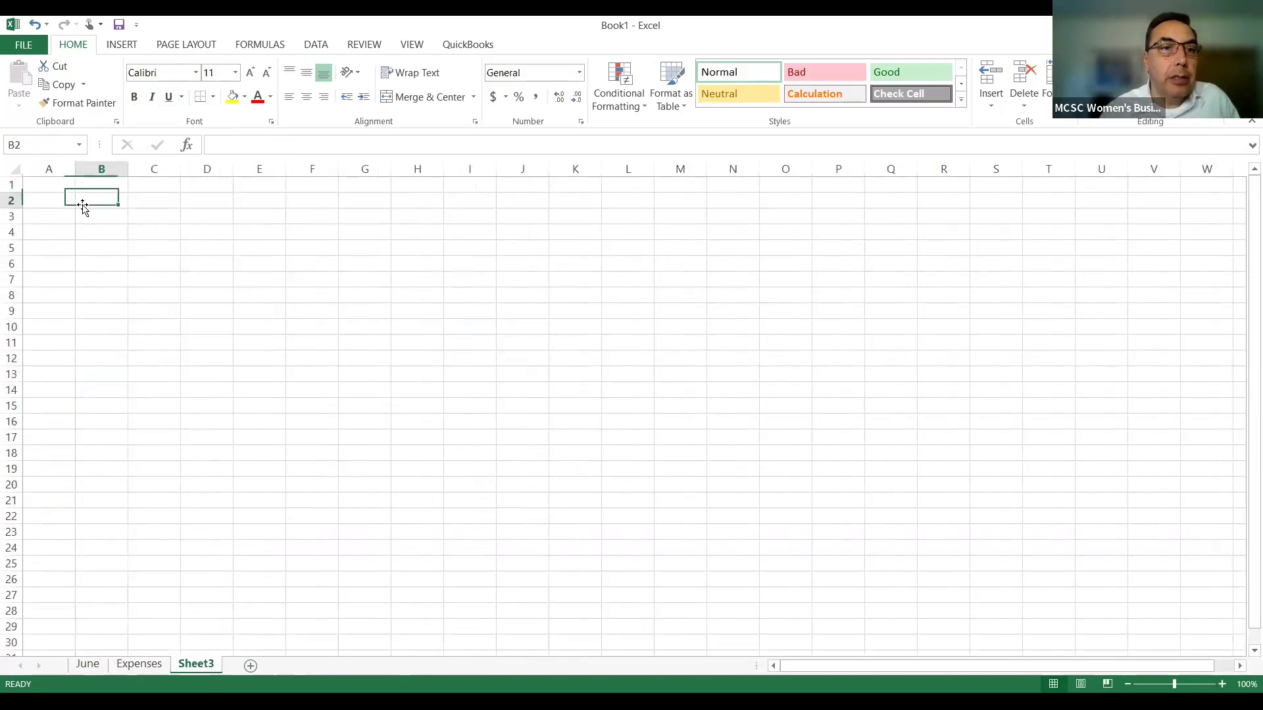
{"action": "type", "text": "jan"}
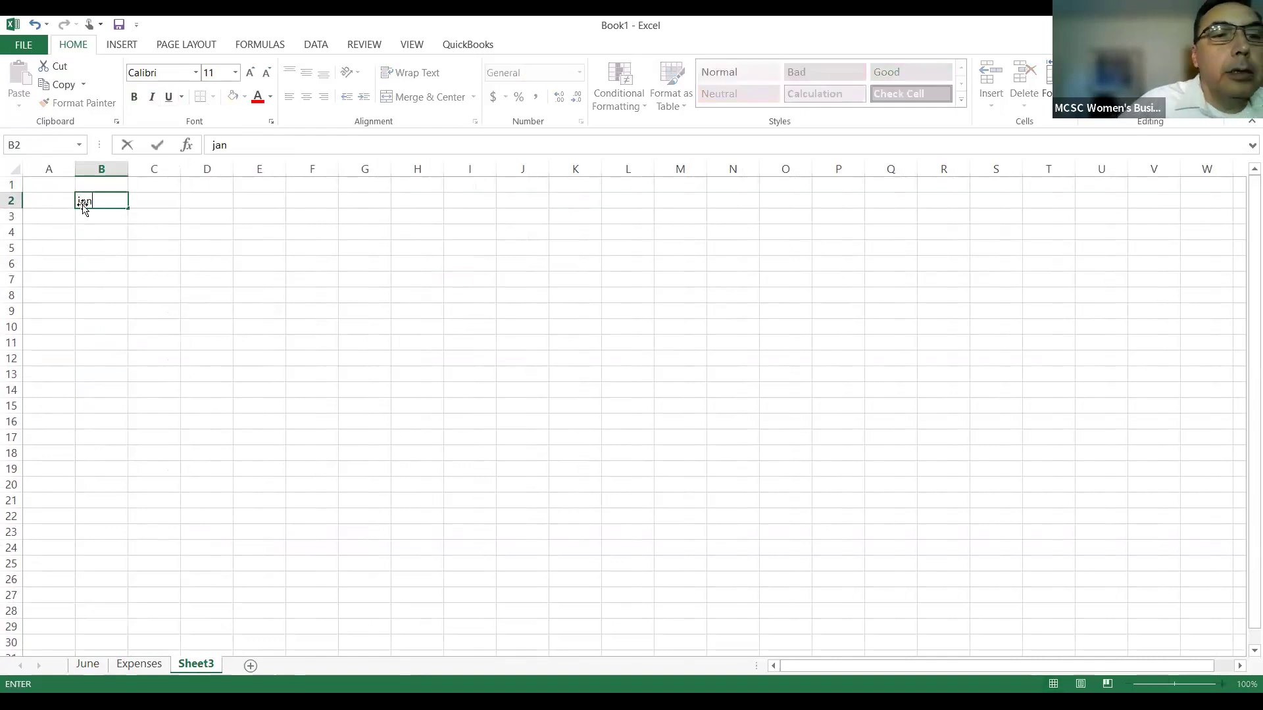
{"action": "key", "text": "Return"}
{"action": "left_click", "coordinate": [84, 202]}
{"action": "left_click_drag", "start_coordinate": [128, 211], "coordinate": [489, 245]}
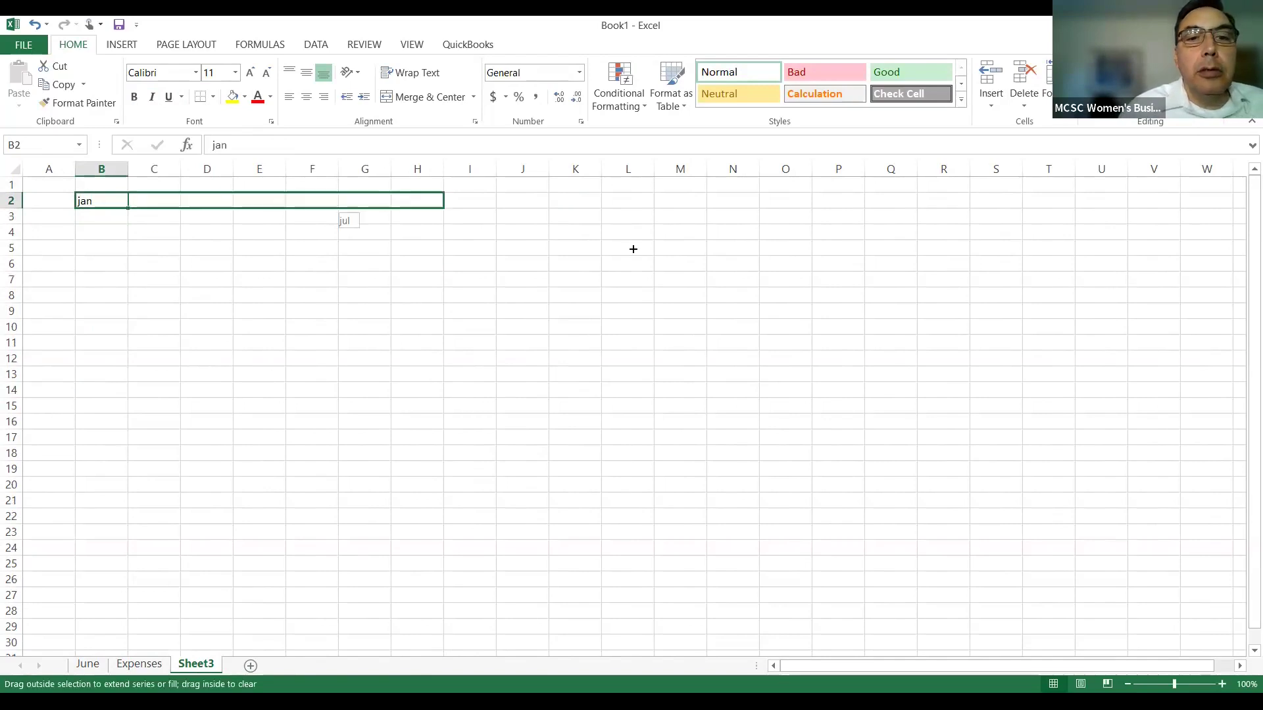
{"action": "left_click_drag", "start_coordinate": [670, 252], "coordinate": [680, 250]}
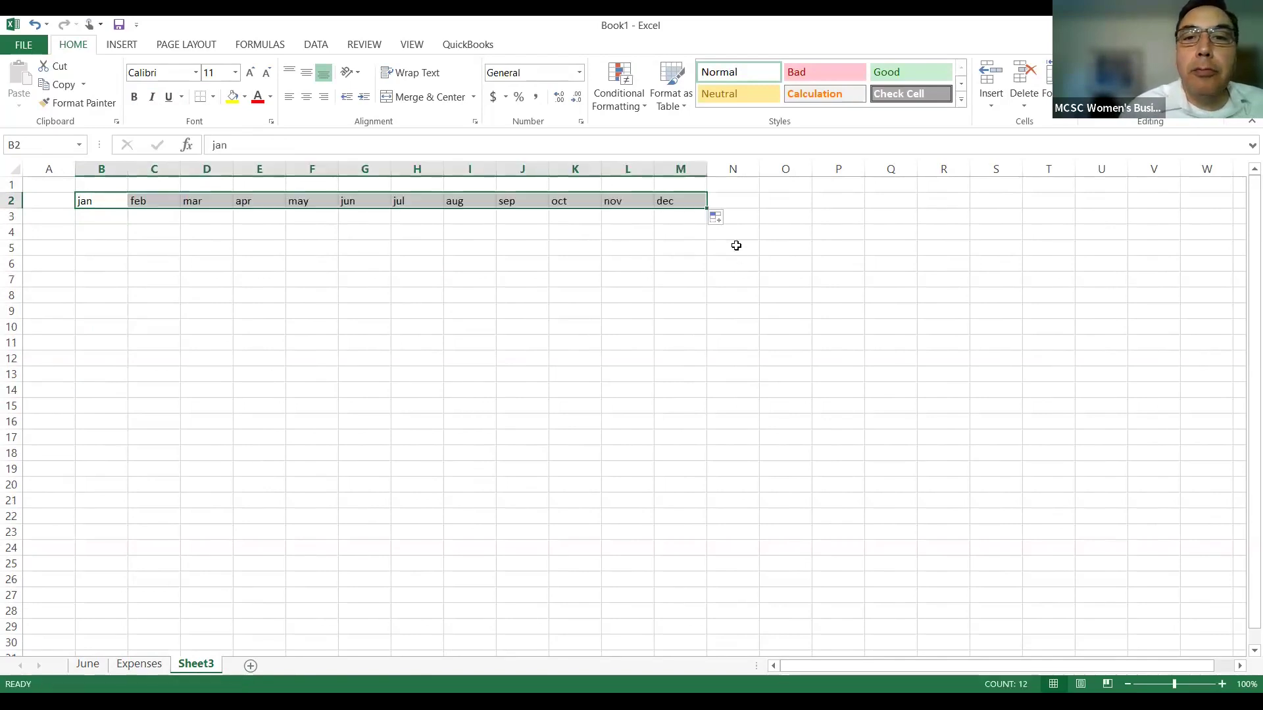
Enter the row labels Sales, Expenses and Income in A4:A6
{"action": "left_click", "coordinate": [51, 231]}
{"action": "type", "text": "Sales"}
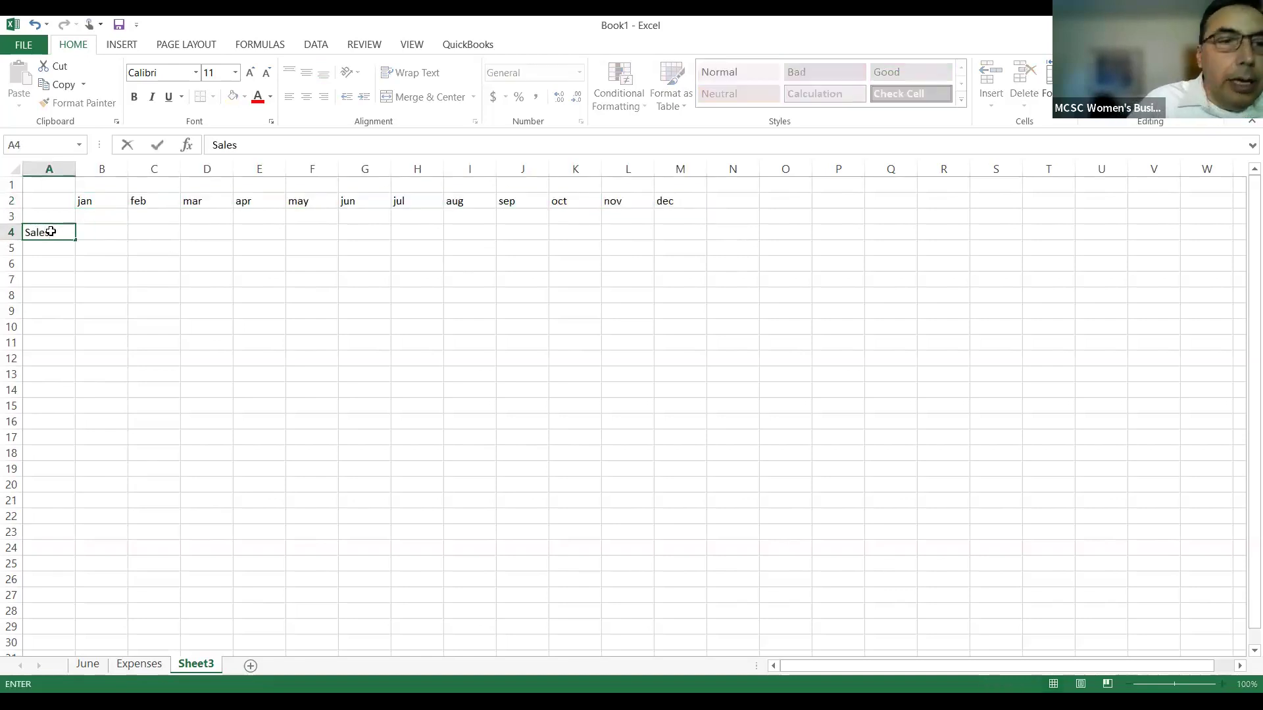
{"action": "key", "text": "Return"}
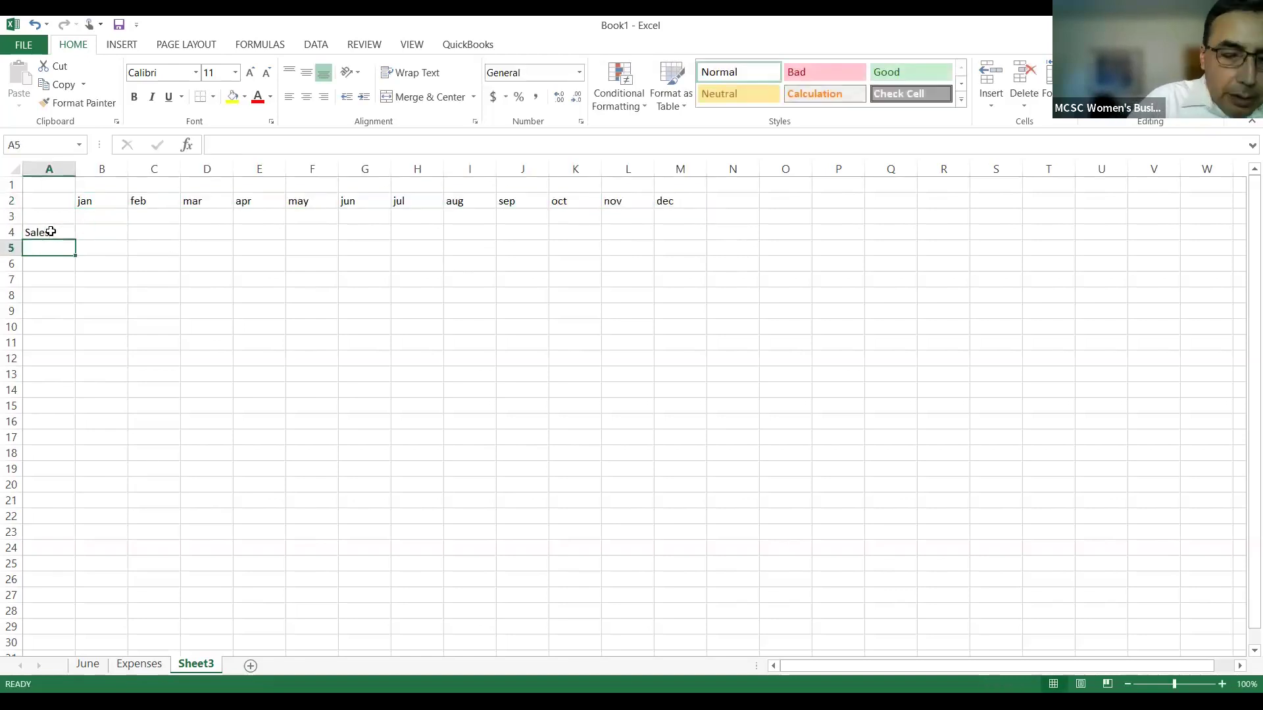
{"action": "type", "text": "Expenses"}
{"action": "key", "text": "Return"}
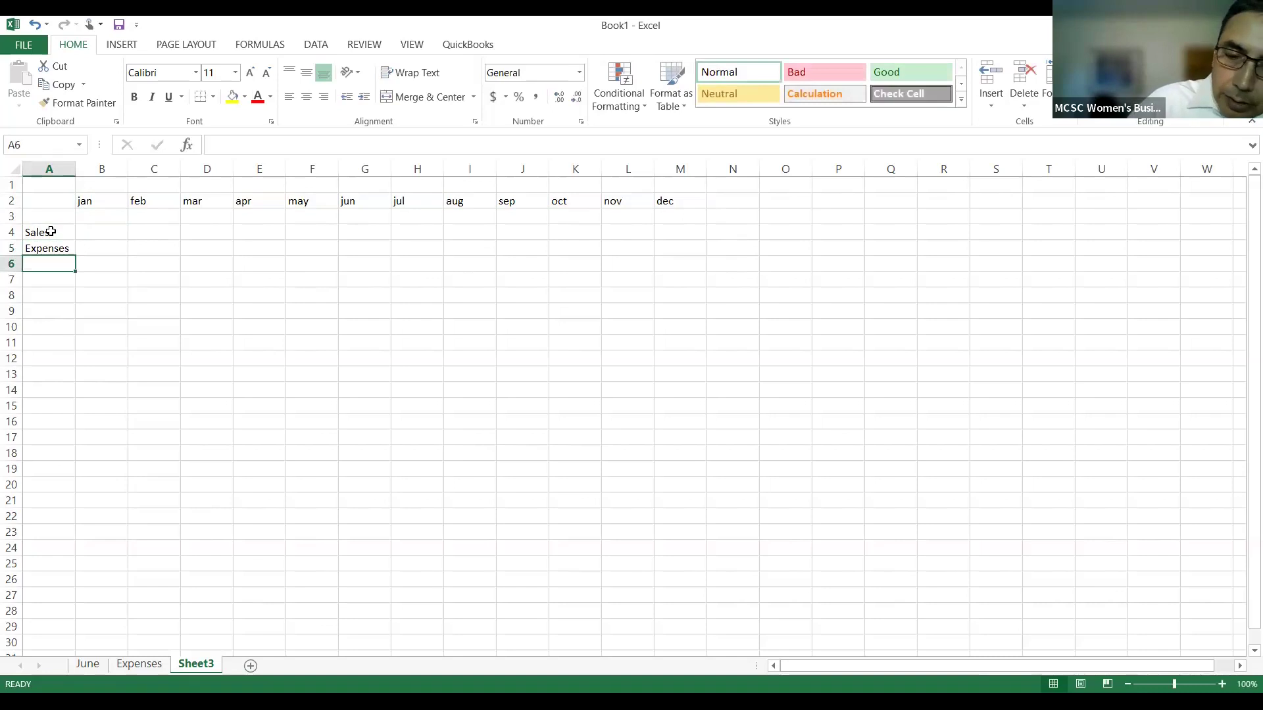
{"action": "type", "text": "Income"}
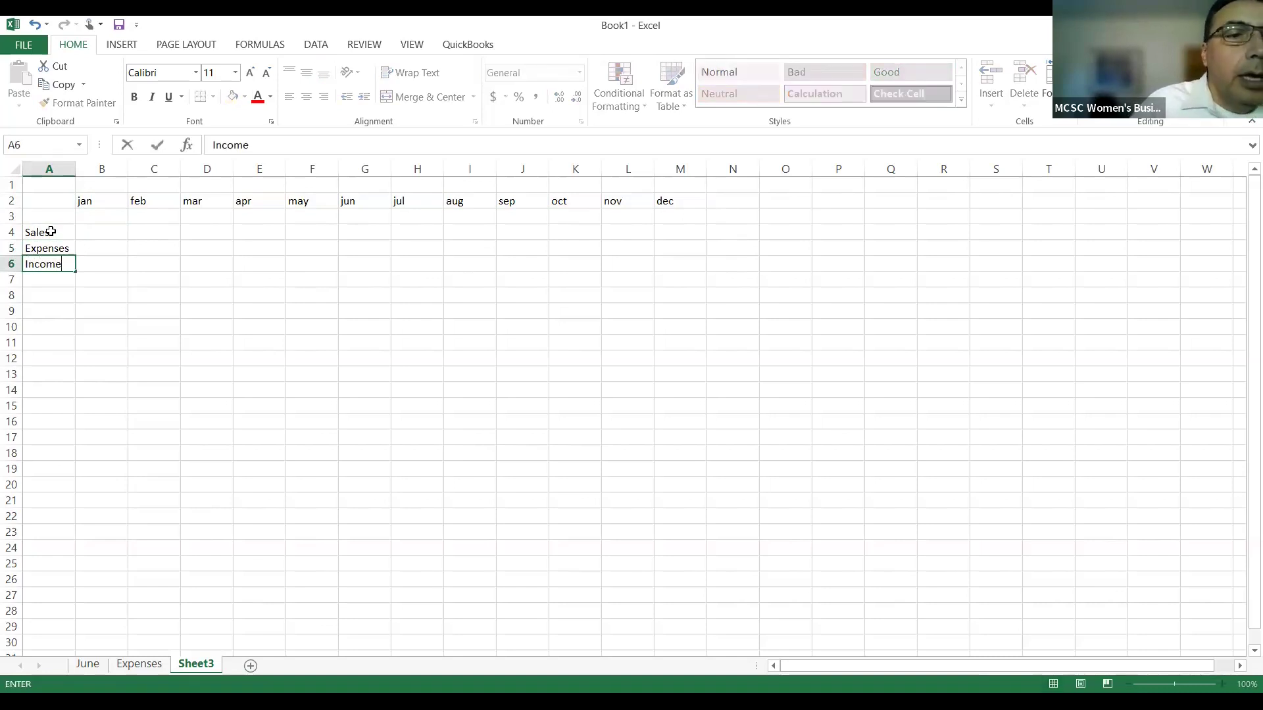
{"action": "key", "text": "Tab"}
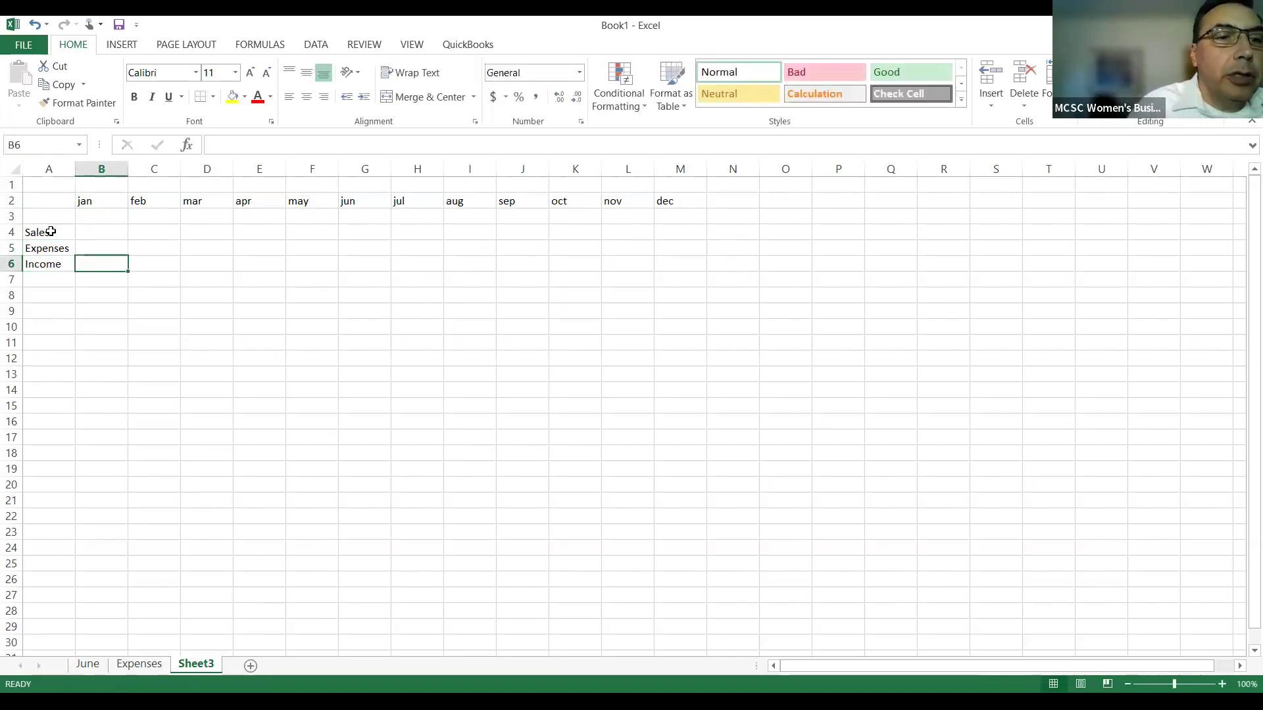
Calculate income in B6 as sales minus expenses with +B4-B5 and copy the formula across to N6
{"action": "type", "text": "+"}
{"action": "key", "text": "Up"}
{"action": "key", "text": "Up"}
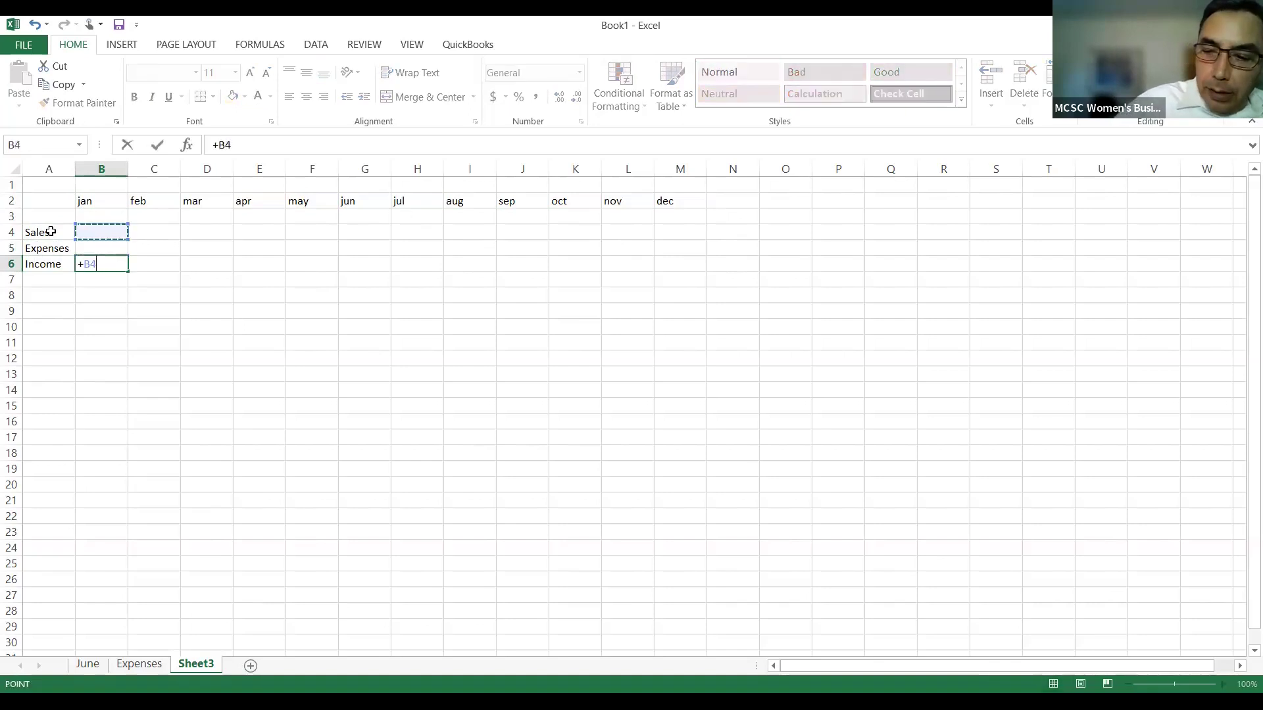
{"action": "type", "text": "-"}
{"action": "key", "text": "Up"}
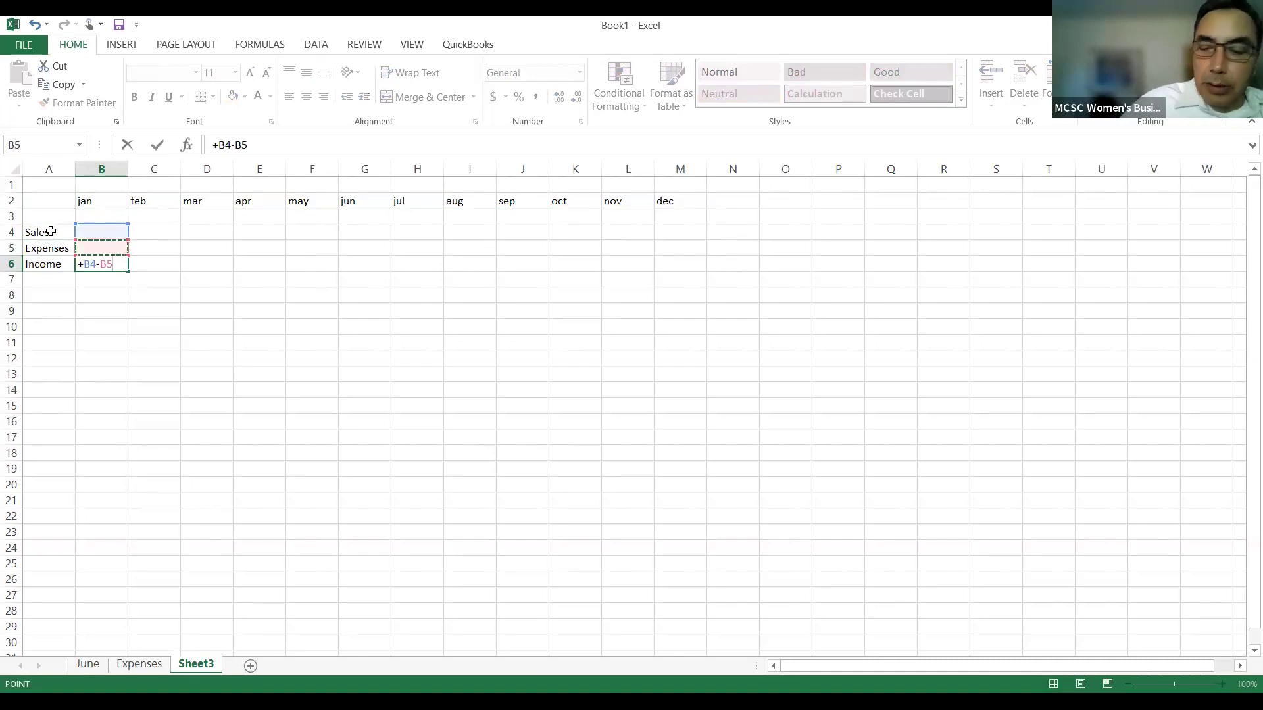
{"action": "key", "text": "Return"}
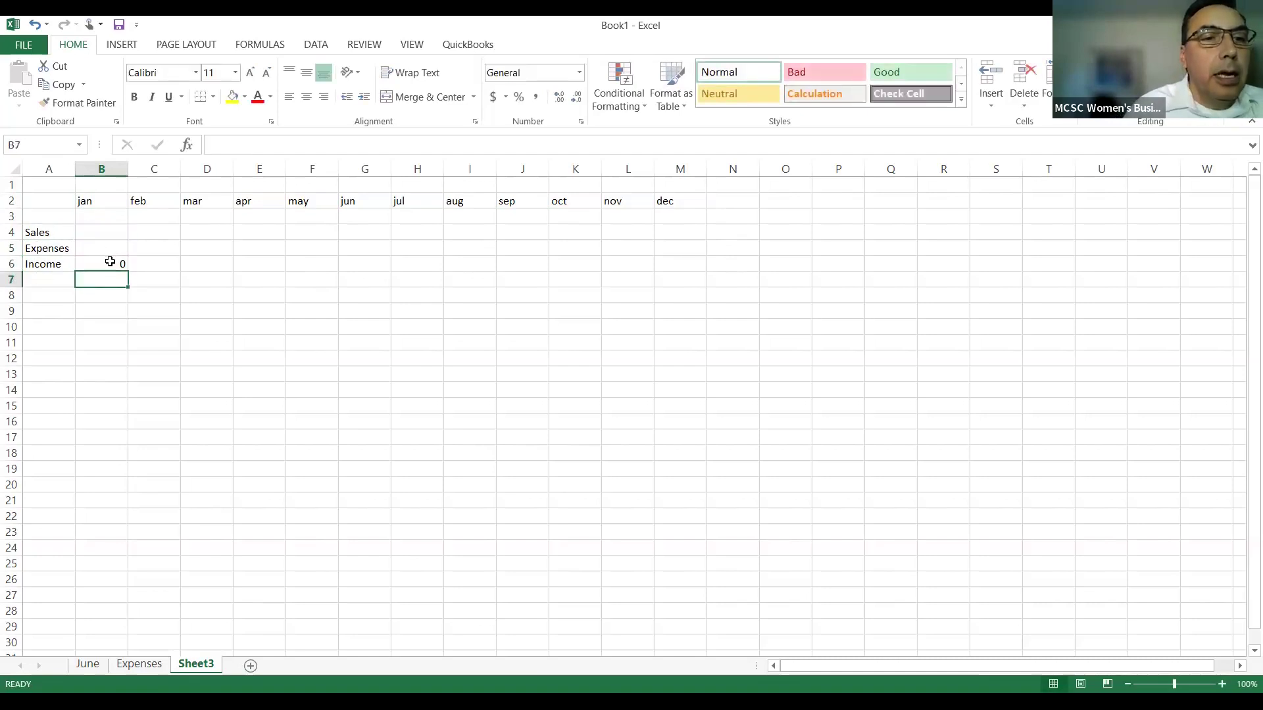
{"action": "left_click", "coordinate": [114, 263]}
{"action": "left_click_drag", "start_coordinate": [127, 272], "coordinate": [741, 354]}
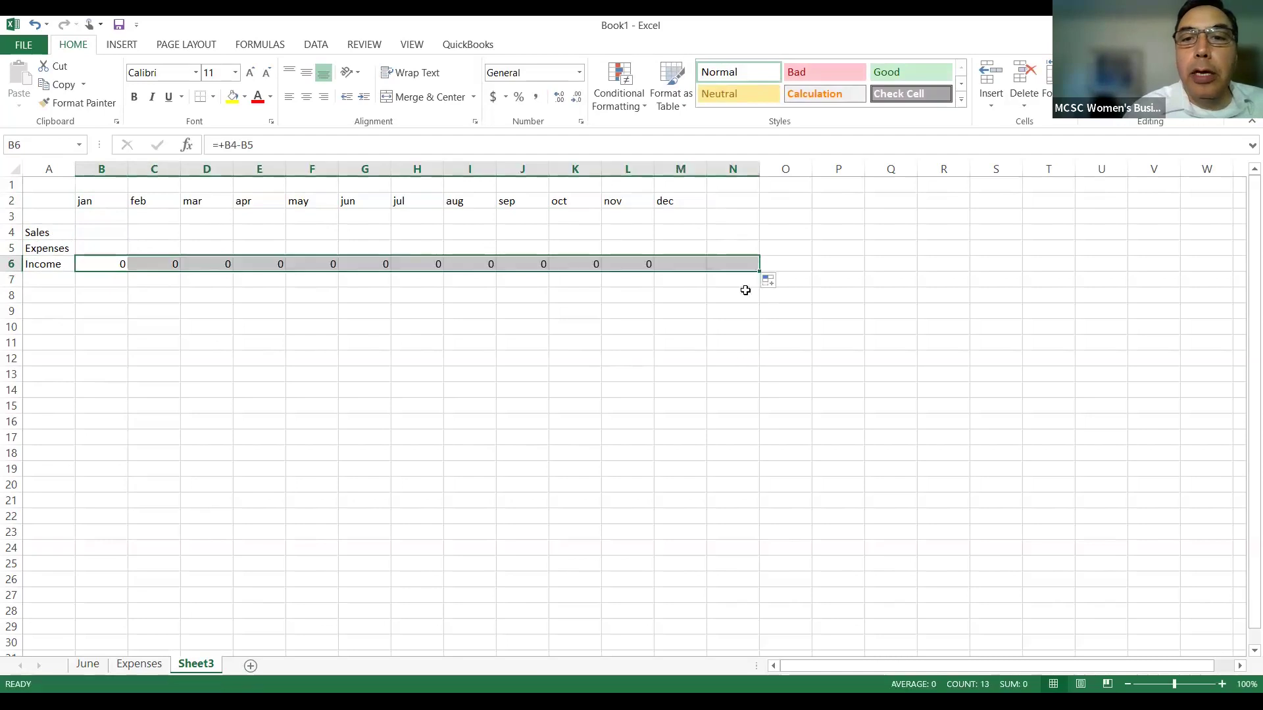
Label N2 as TOTAL and fill N3:N5 with row totals of columns B to M, starting with =SUM(B3:M3) in N3
{"action": "left_click", "coordinate": [727, 207]}
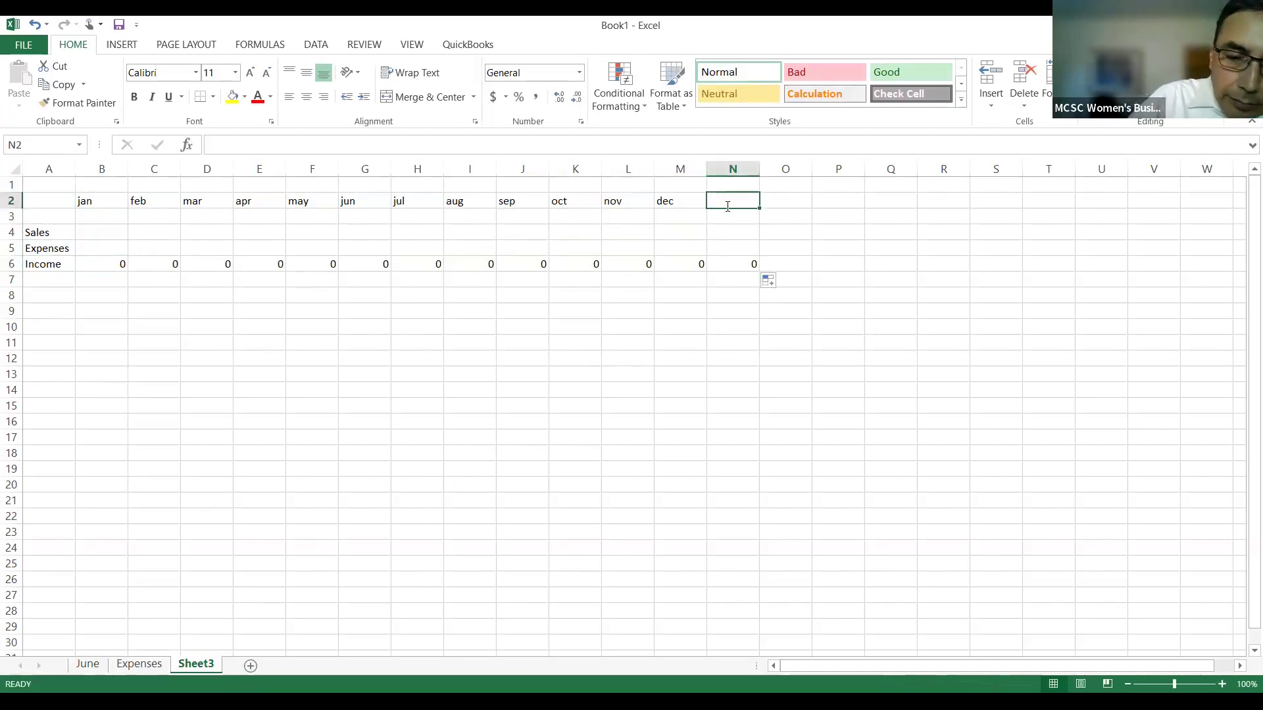
{"action": "type", "text": "TOTAL"}
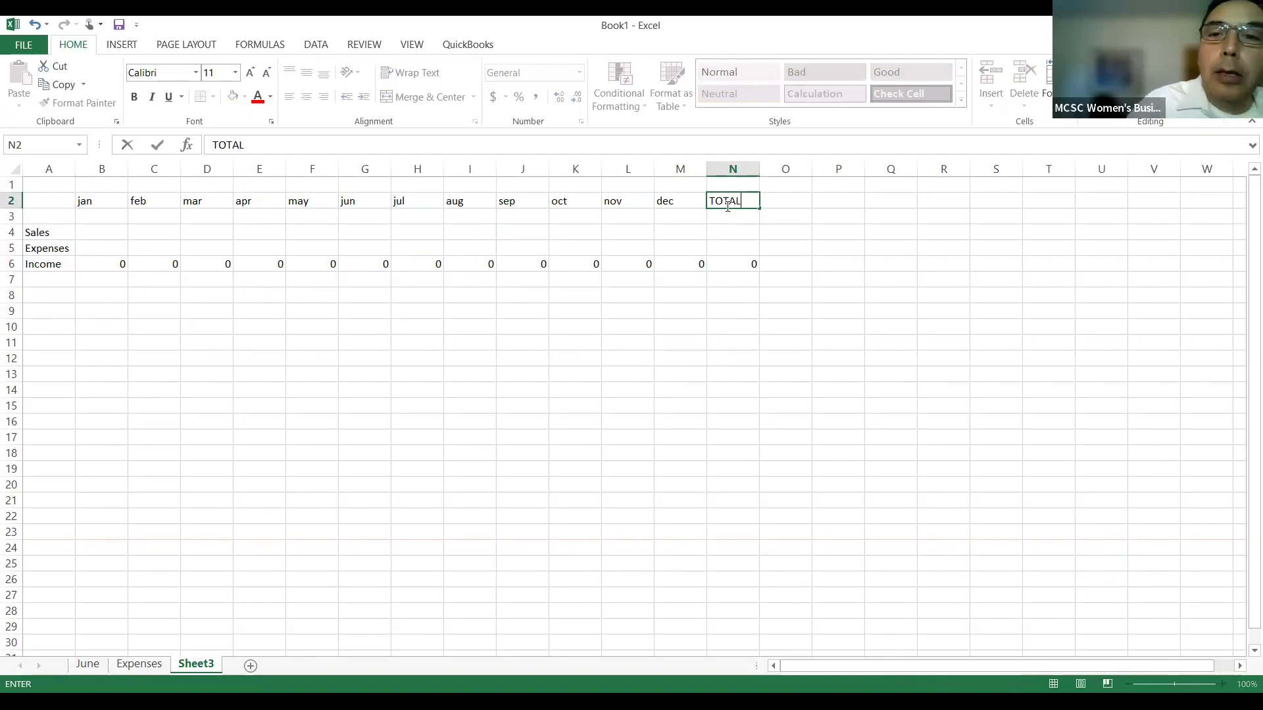
{"action": "left_click", "coordinate": [728, 217]}
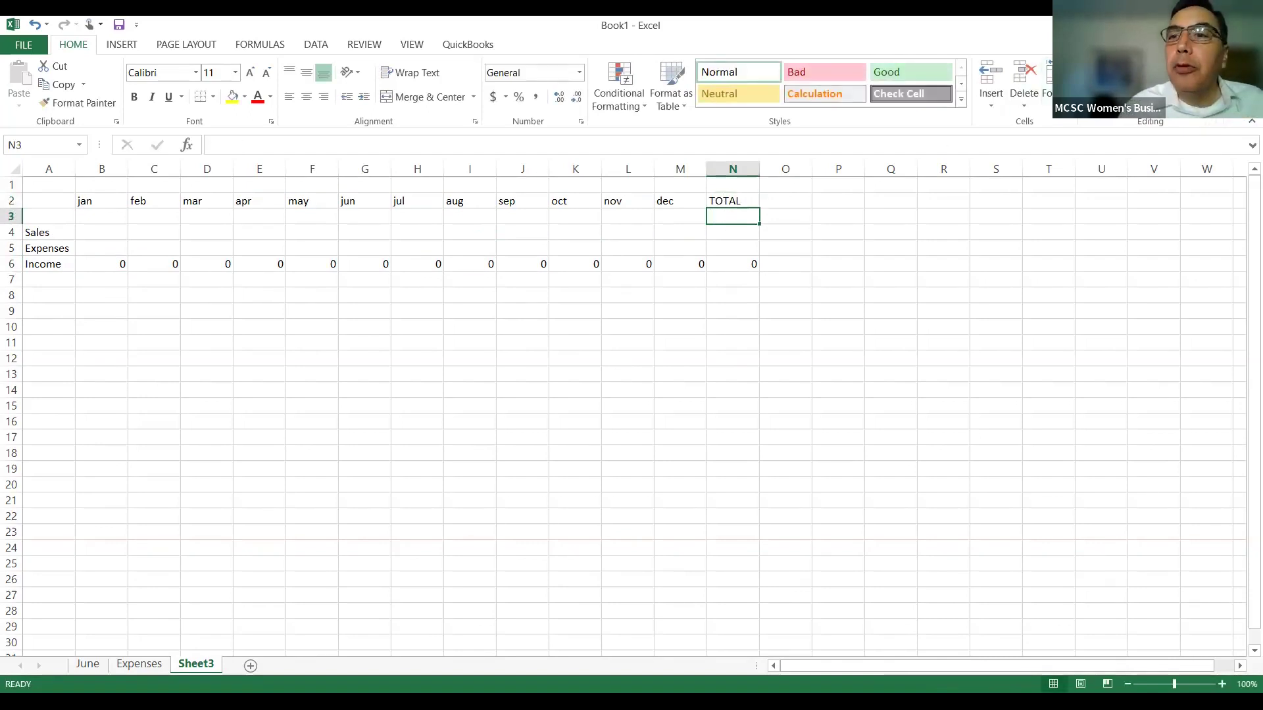
{"action": "key", "text": "alt+equal"}
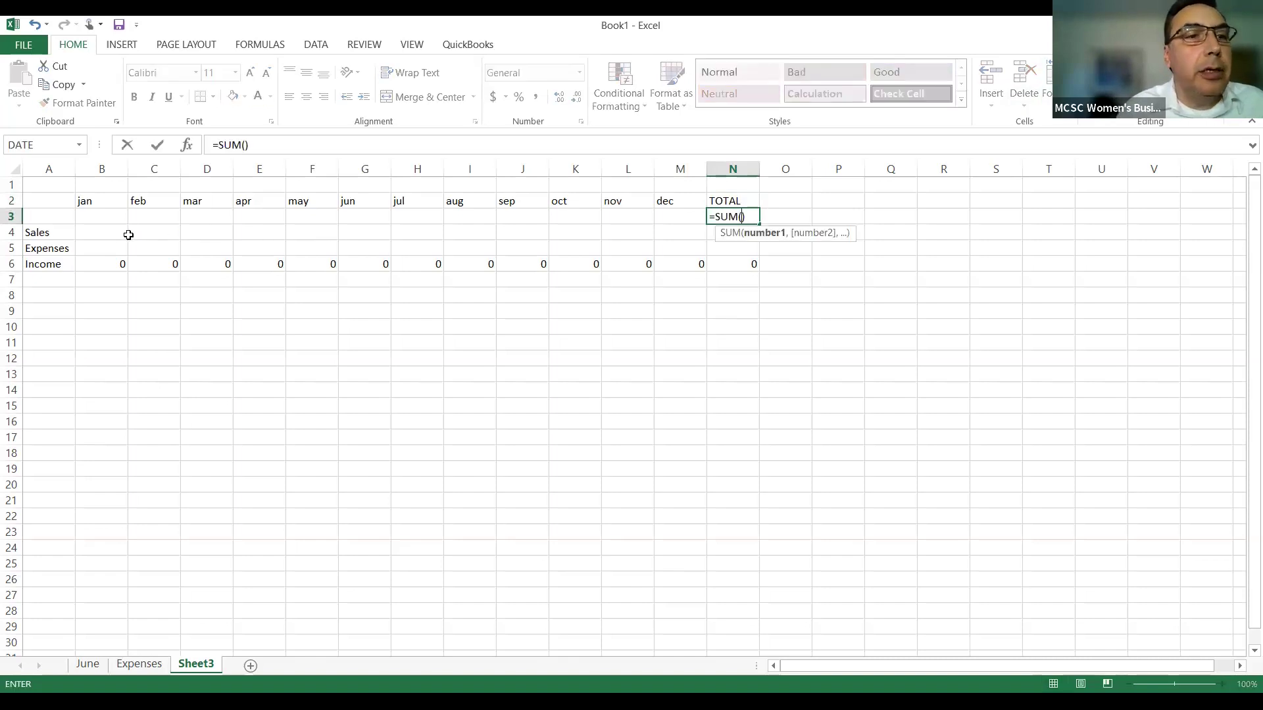
{"action": "left_click", "coordinate": [110, 219]}
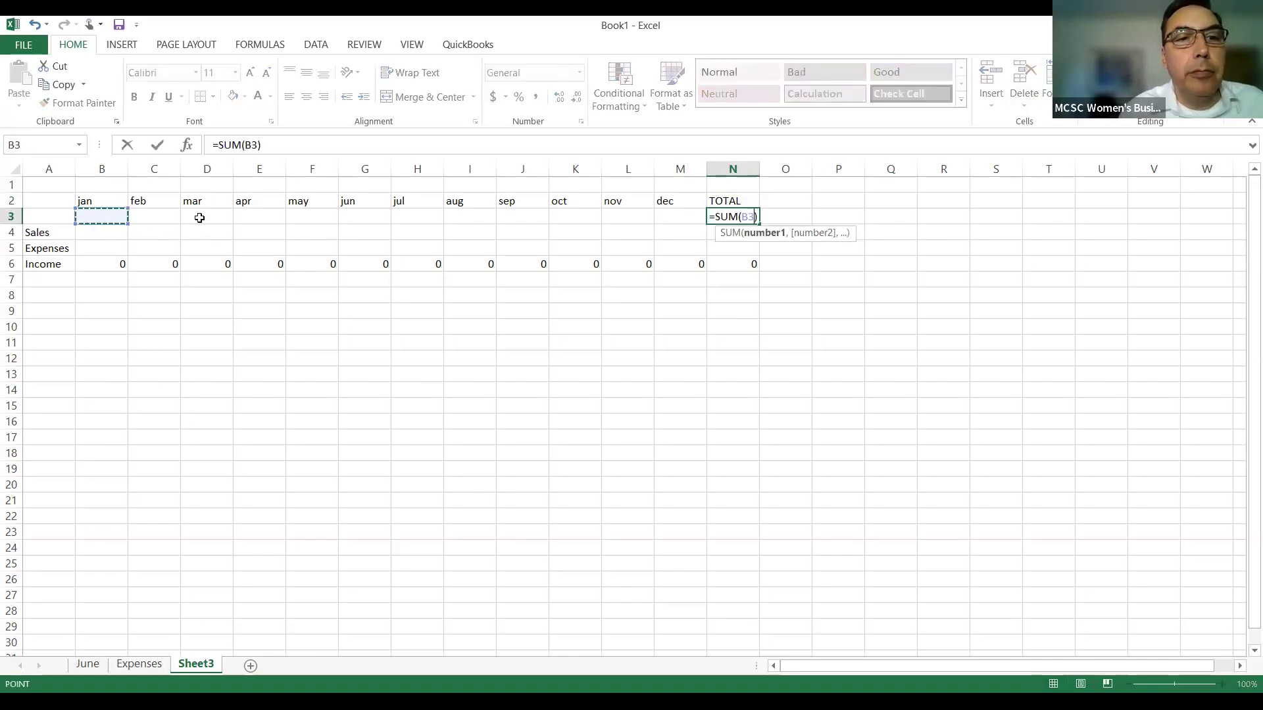
{"action": "left_click", "coordinate": [690, 217], "text": "shift"}
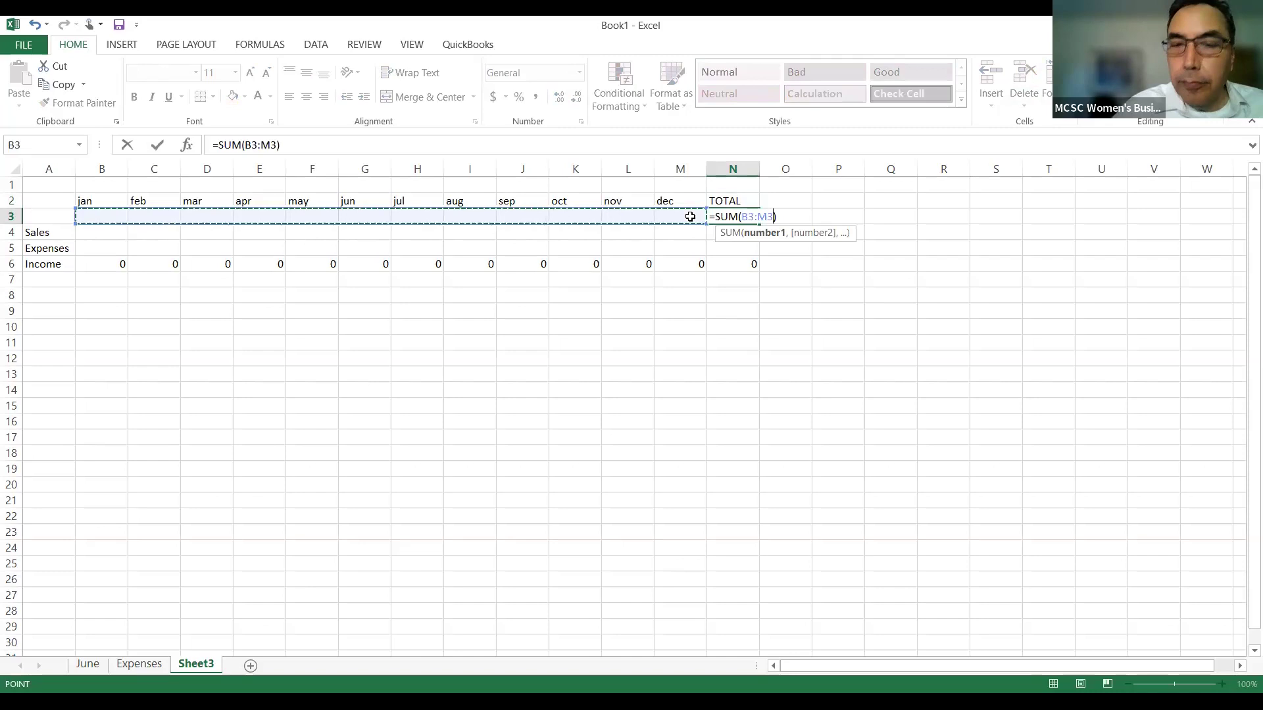
{"action": "key", "text": "Return"}
{"action": "left_click", "coordinate": [730, 219]}
{"action": "left_click_drag", "start_coordinate": [758, 225], "coordinate": [759, 252]}
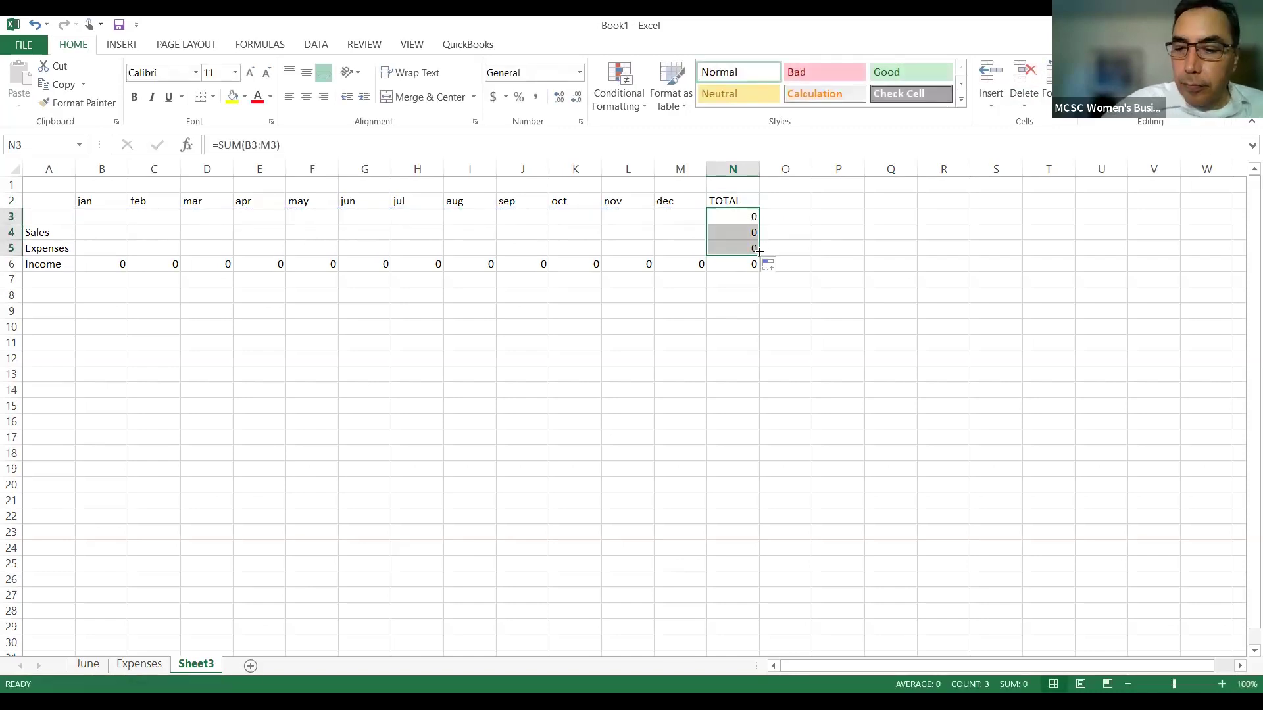
Clear the unneeded total formula from N3 in the blank row above Sales
{"action": "double_click", "coordinate": [736, 219]}
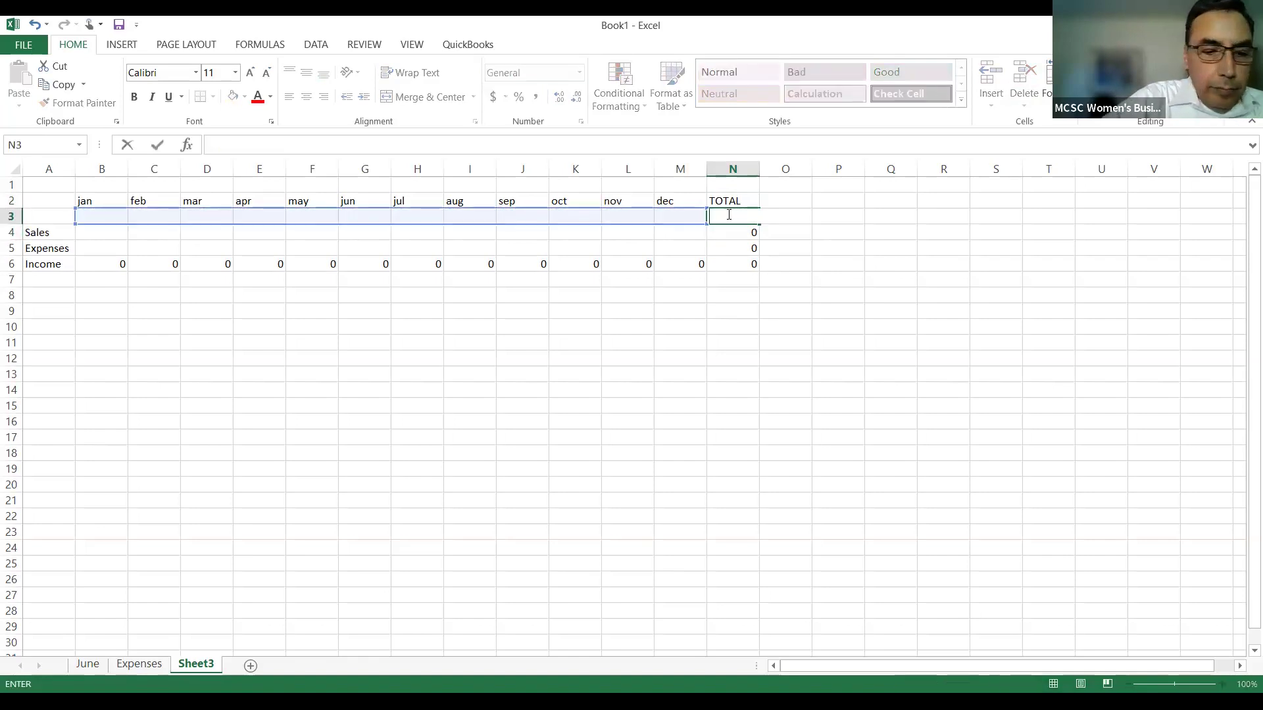
{"action": "key", "text": "Escape"}
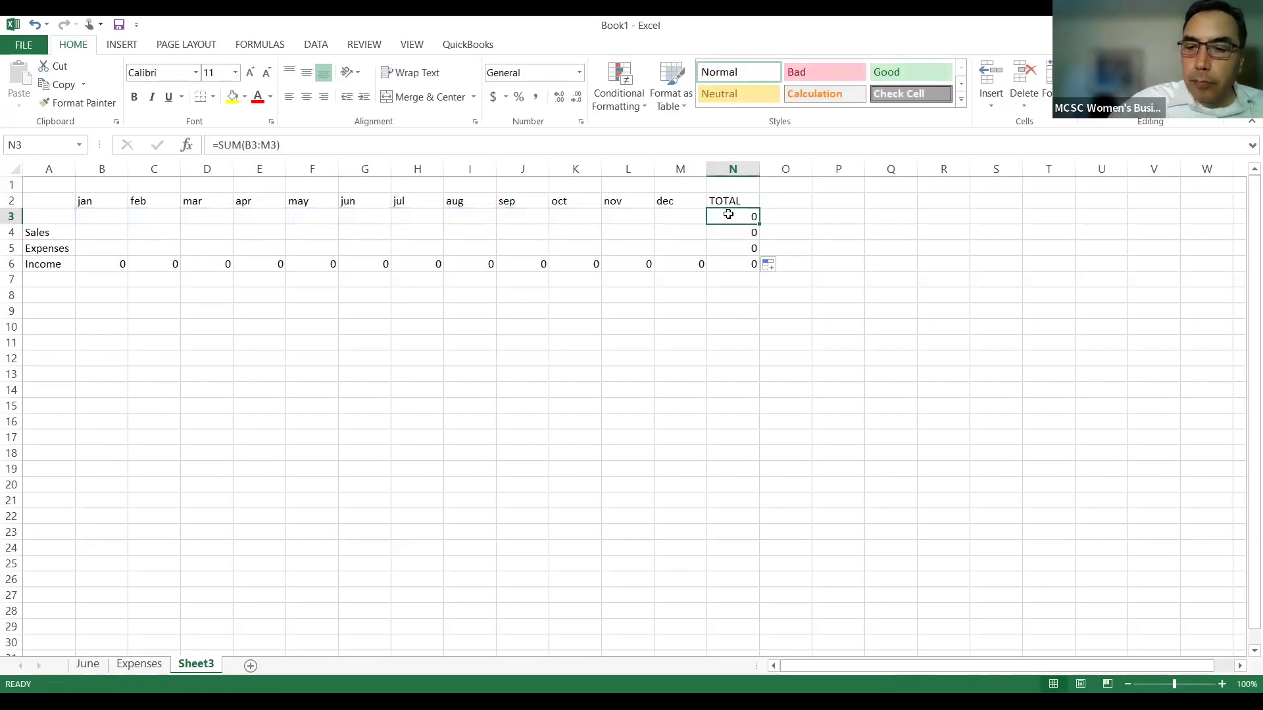
{"action": "key", "text": "Delete"}
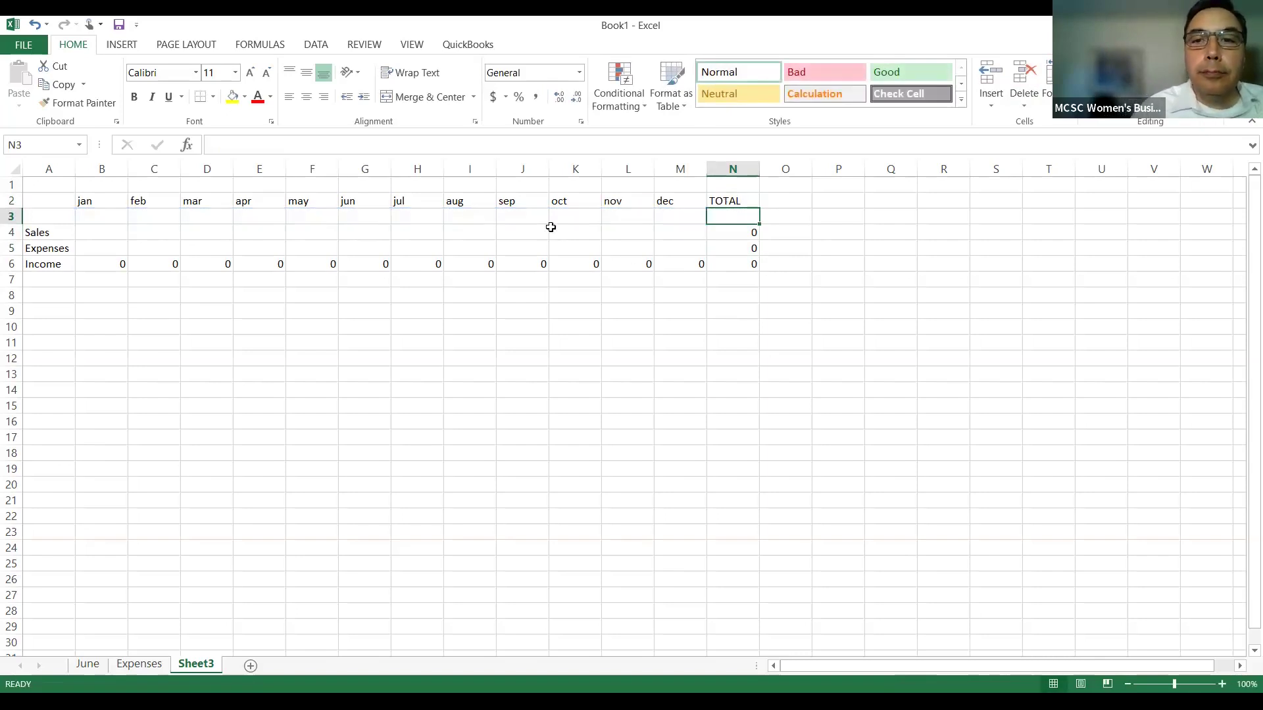
Link the jun Sales cell G4 to the grand total in D35 of the June sheet
{"action": "left_click", "coordinate": [350, 233]}
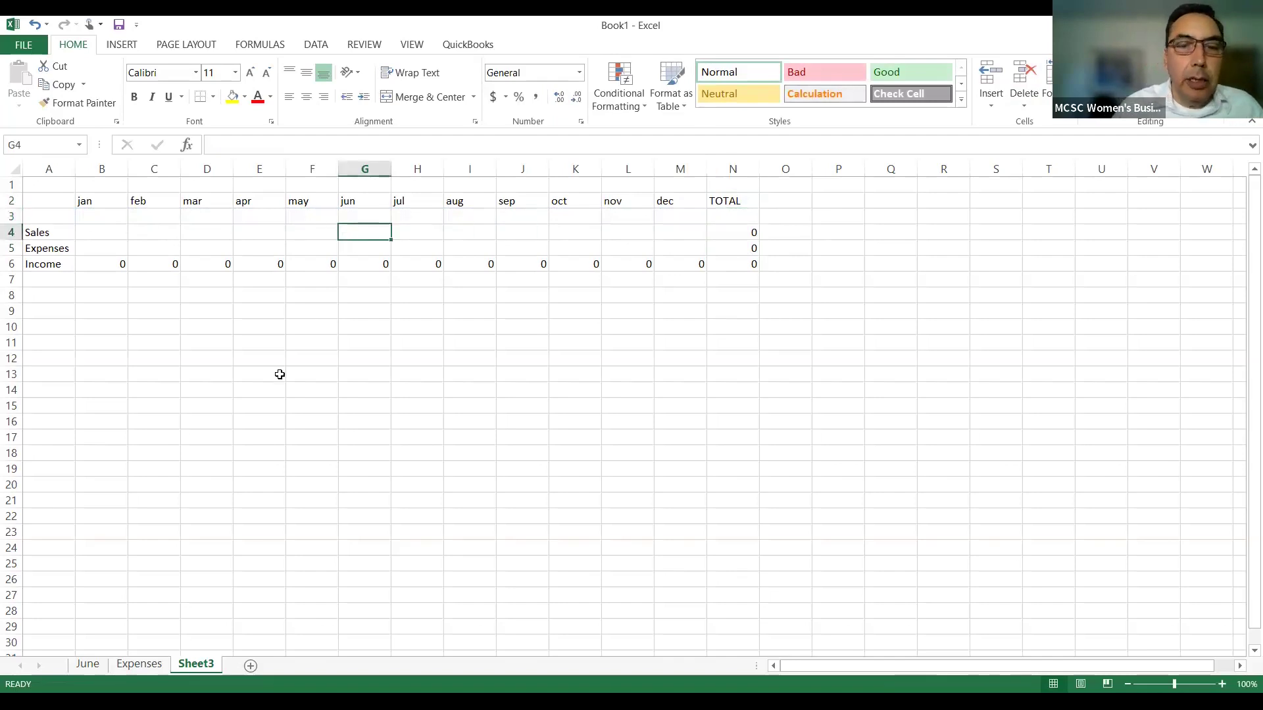
{"action": "type", "text": "+"}
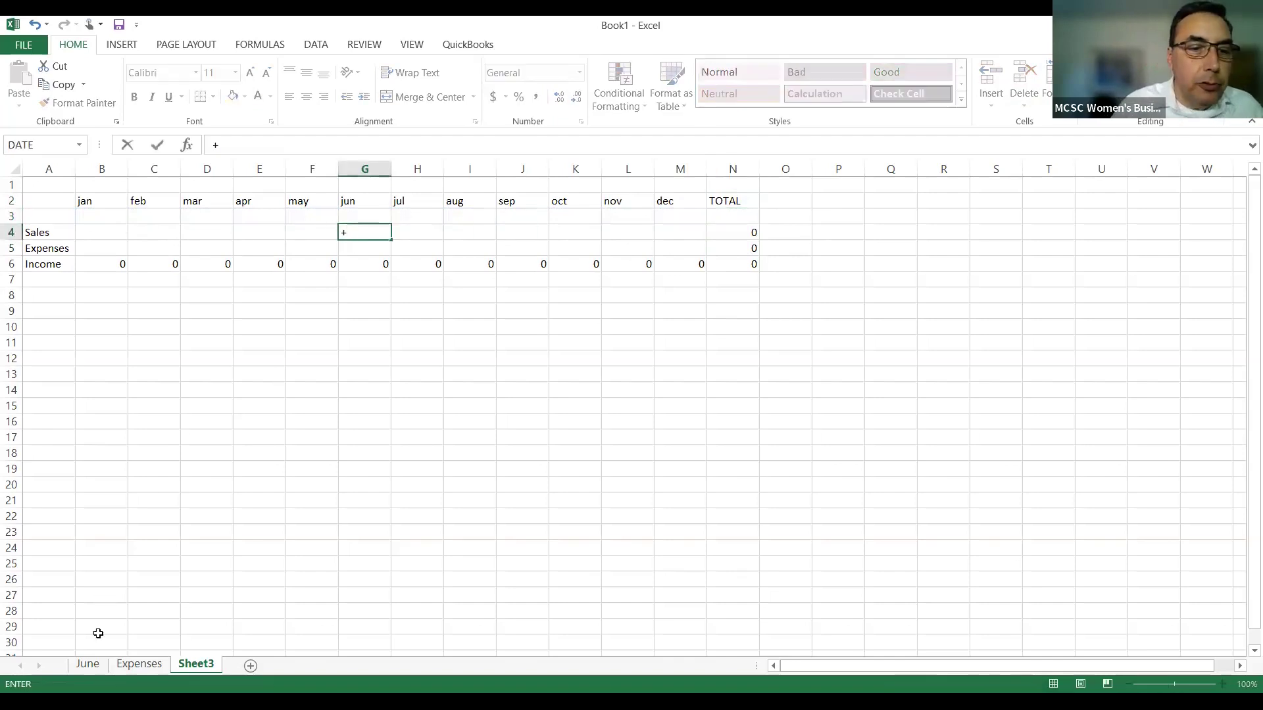
{"action": "left_click", "coordinate": [90, 666]}
{"action": "left_click", "coordinate": [214, 552]}
{"action": "key", "text": "Return"}
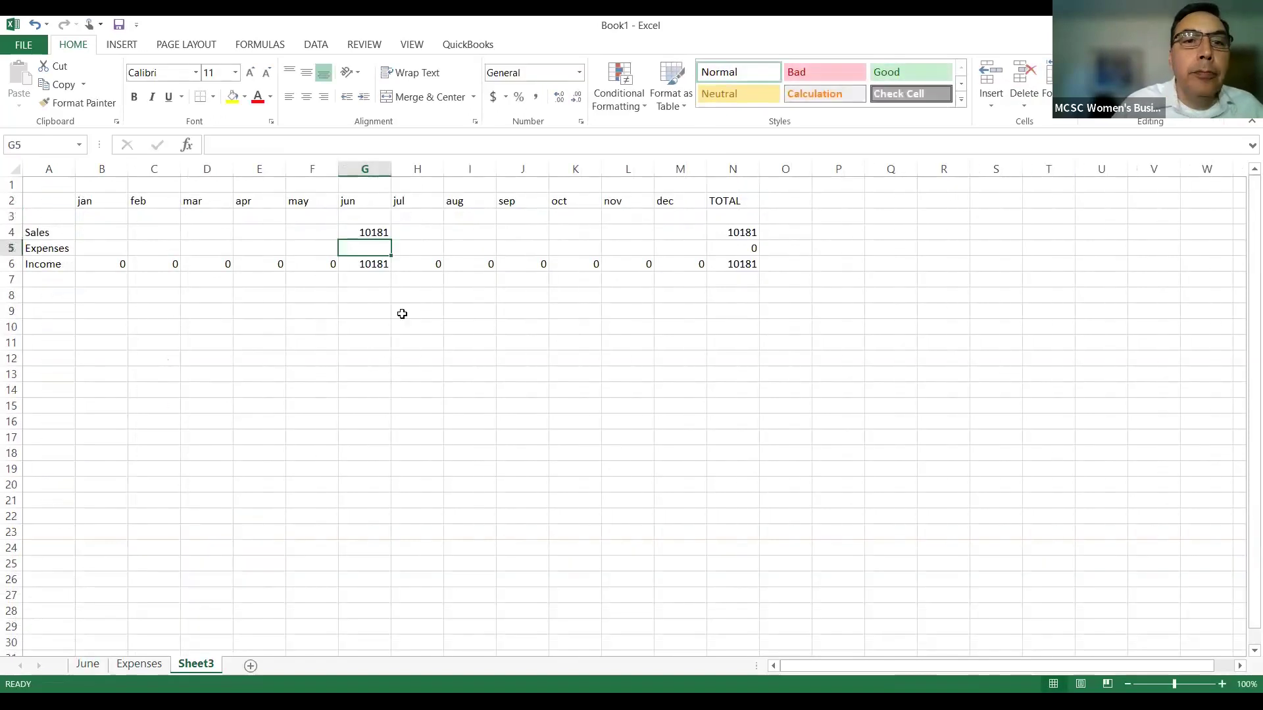
Link the jun Expenses cell G5 to the grand total with +Expenses!J35
{"action": "type", "text": "+"}
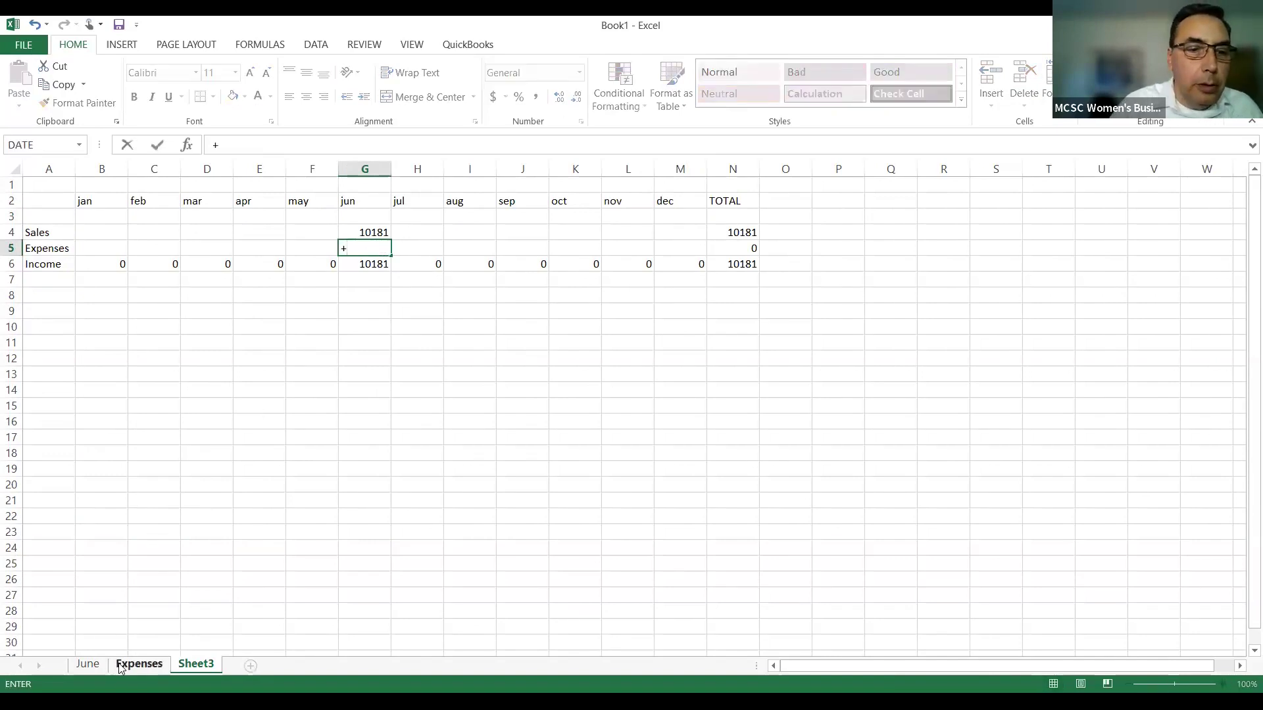
{"action": "left_click", "coordinate": [132, 665]}
{"action": "left_click", "coordinate": [584, 633]}
{"action": "key", "text": "Return"}
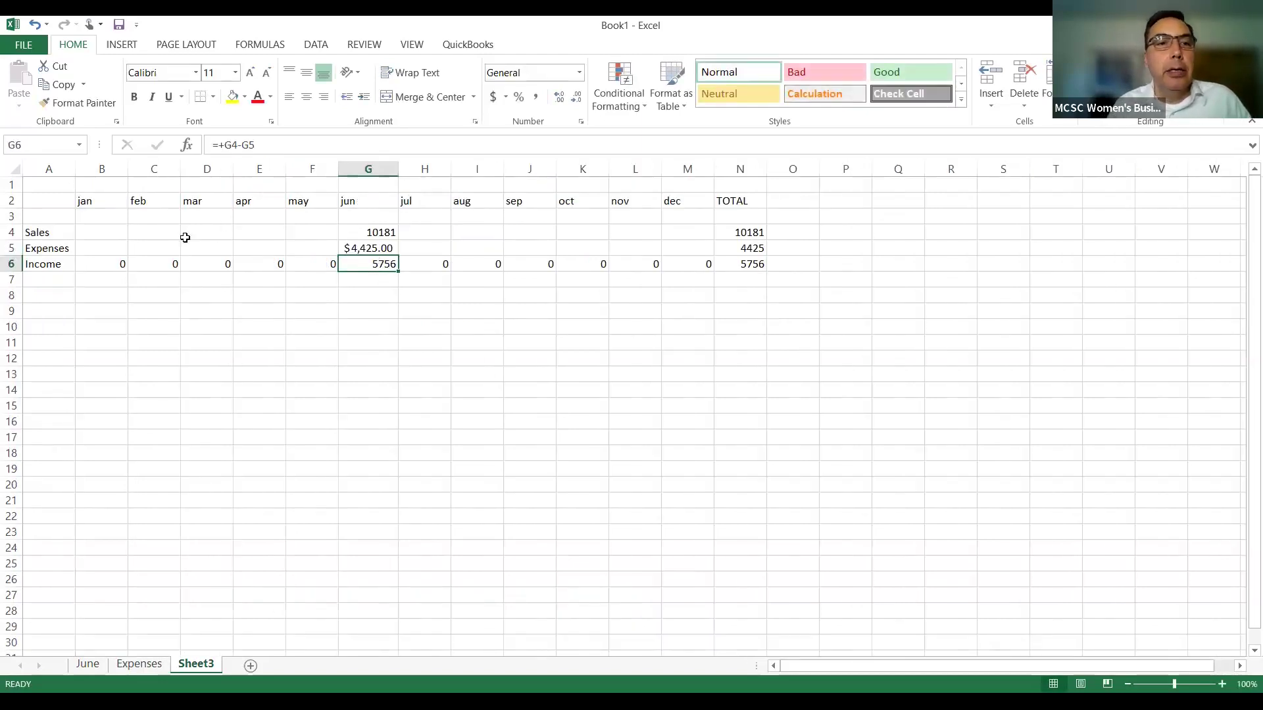
Apply the dollar accounting format to the Sales, Expenses and Income figures in B4:N6
{"action": "left_click_drag", "start_coordinate": [98, 232], "coordinate": [739, 268]}
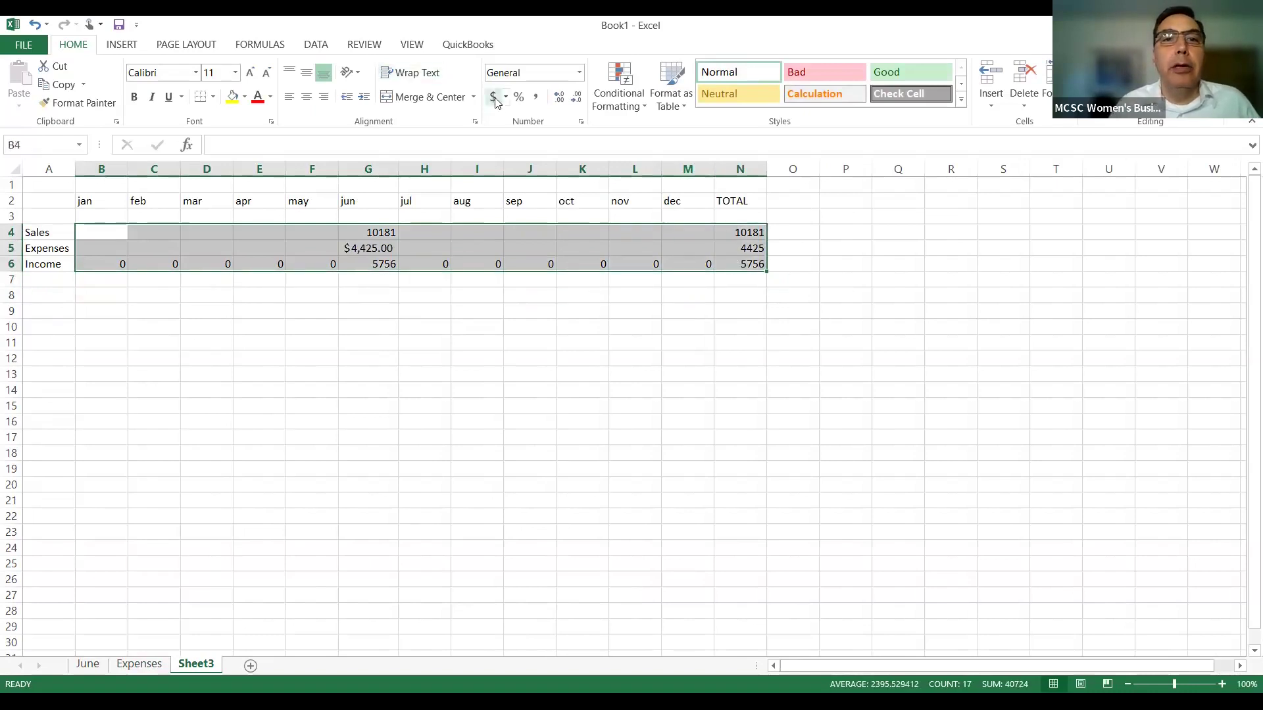
{"action": "left_click", "coordinate": [763, 344]}
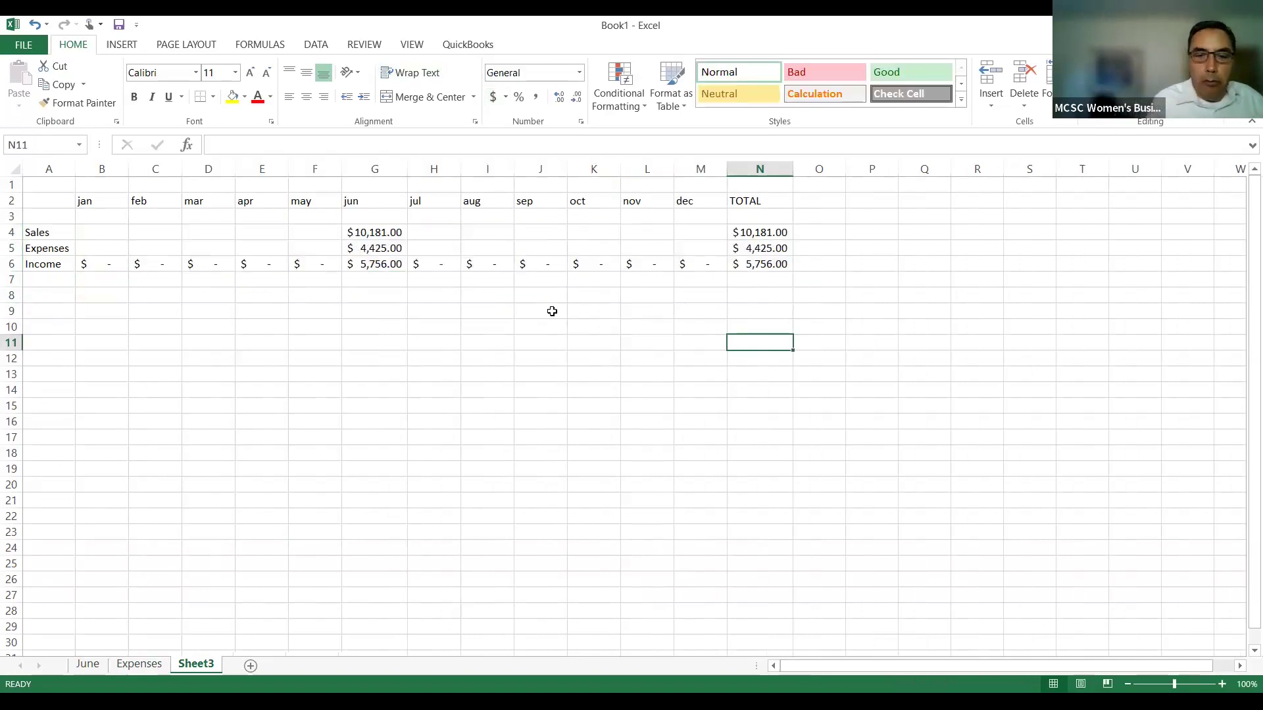
{"action": "left_click", "coordinate": [373, 252]}
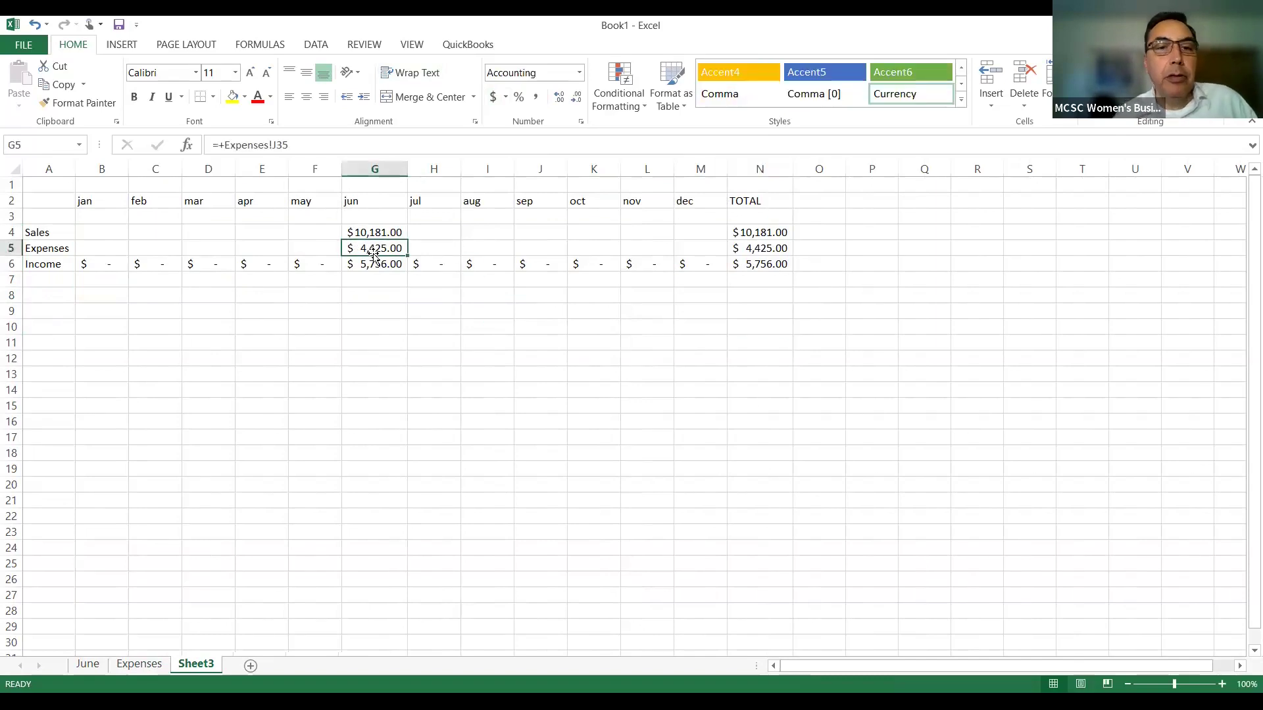
Create a copy of the June sheet in the same workbook, placed before June
{"action": "left_click", "coordinate": [96, 666]}
{"action": "right_click", "coordinate": [97, 666]}
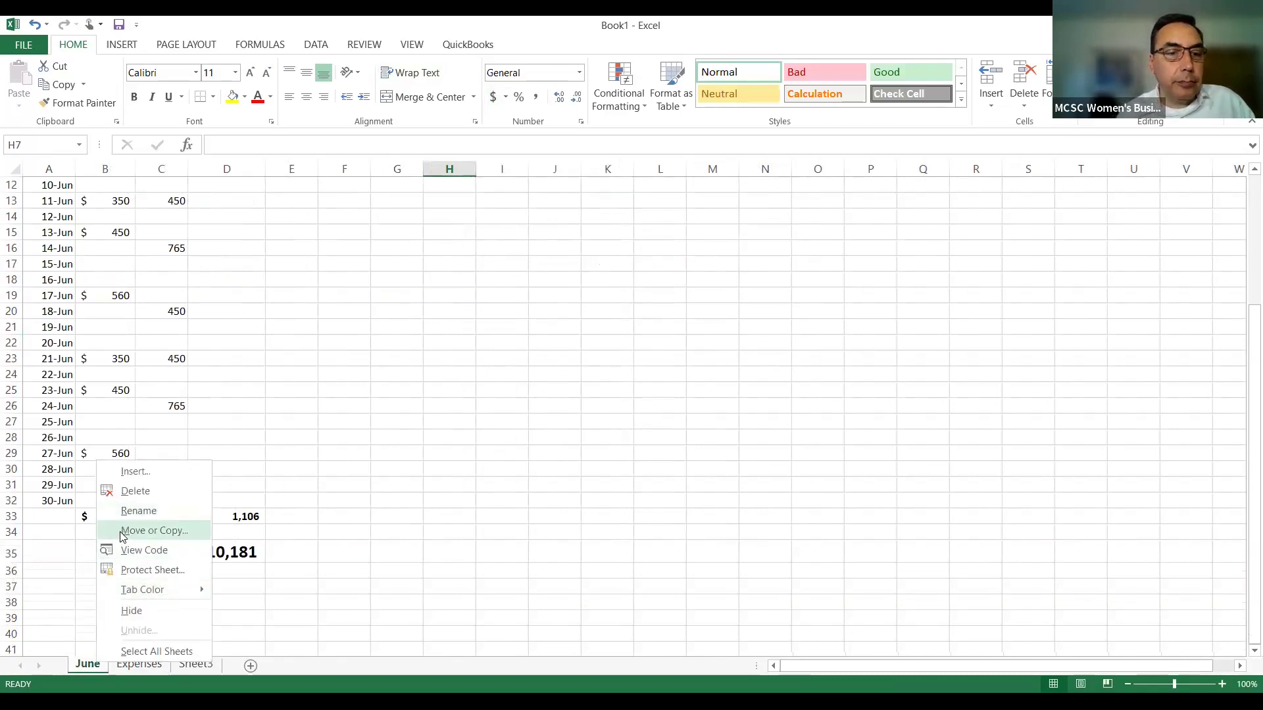
{"action": "left_click", "coordinate": [122, 531]}
{"action": "left_click", "coordinate": [13, 596]}
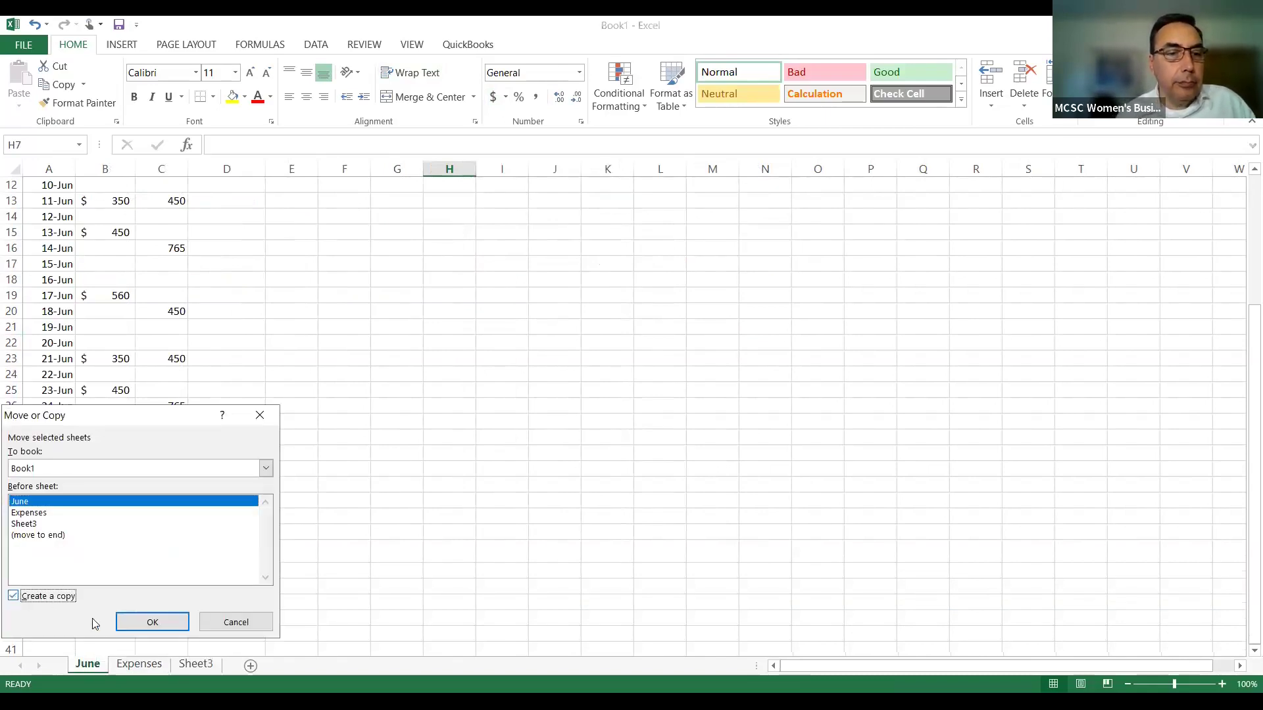
{"action": "left_click", "coordinate": [135, 624]}
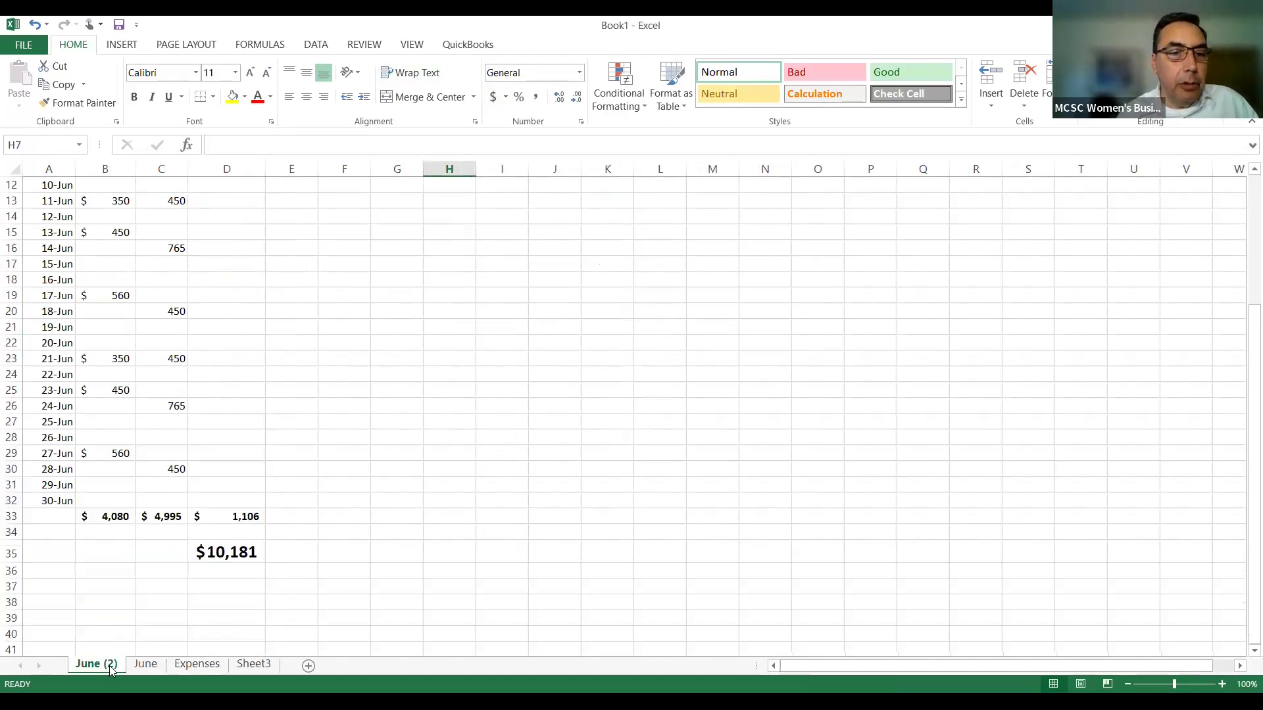
Rename the copied June sheet as July
{"action": "right_click", "coordinate": [110, 668]}
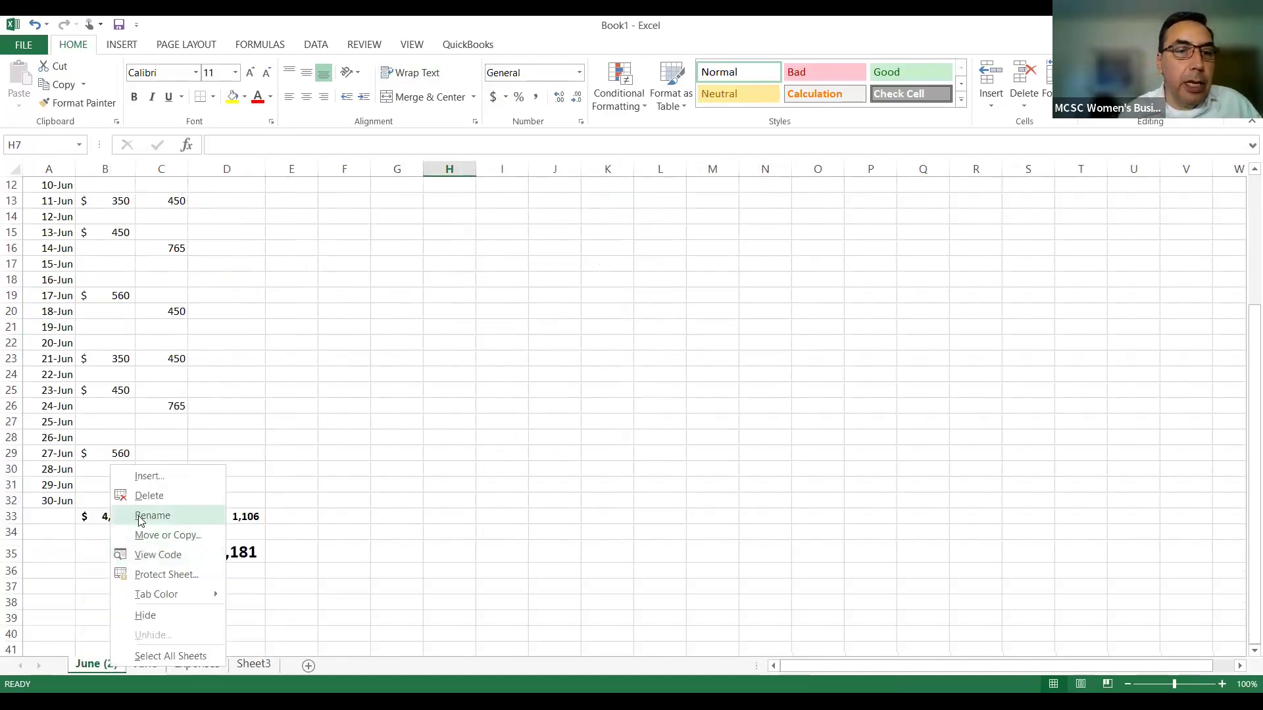
{"action": "left_click", "coordinate": [138, 518]}
{"action": "type", "text": "Jult"}
{"action": "key", "text": "Return"}
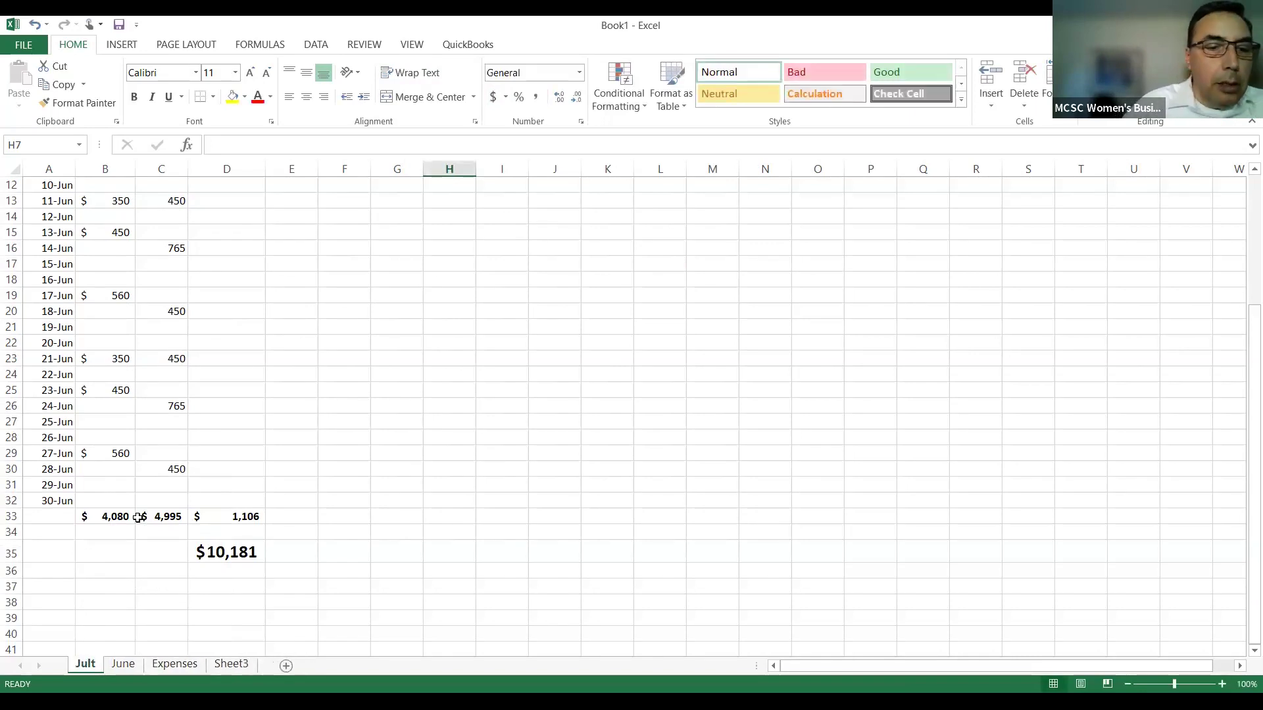
{"action": "right_click", "coordinate": [86, 664]}
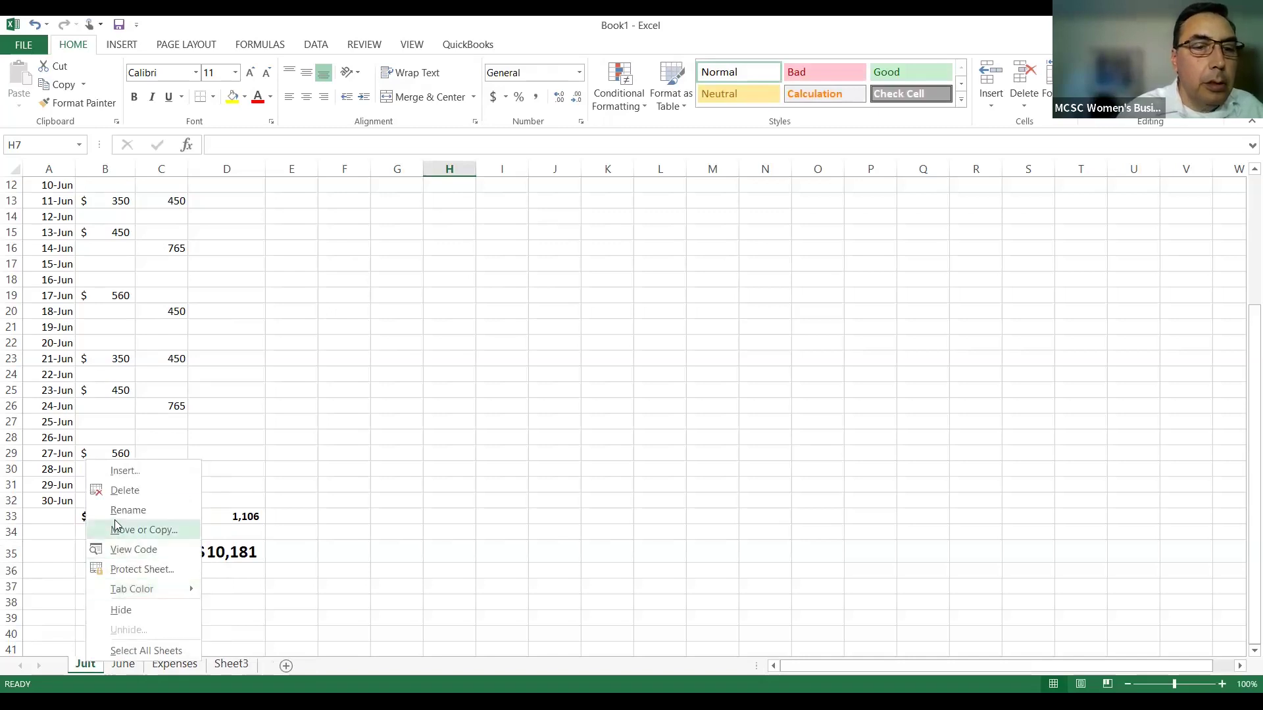
{"action": "left_click", "coordinate": [127, 511]}
{"action": "key", "text": "BackSpace"}
{"action": "type", "text": "y"}
{"action": "key", "text": "Return"}
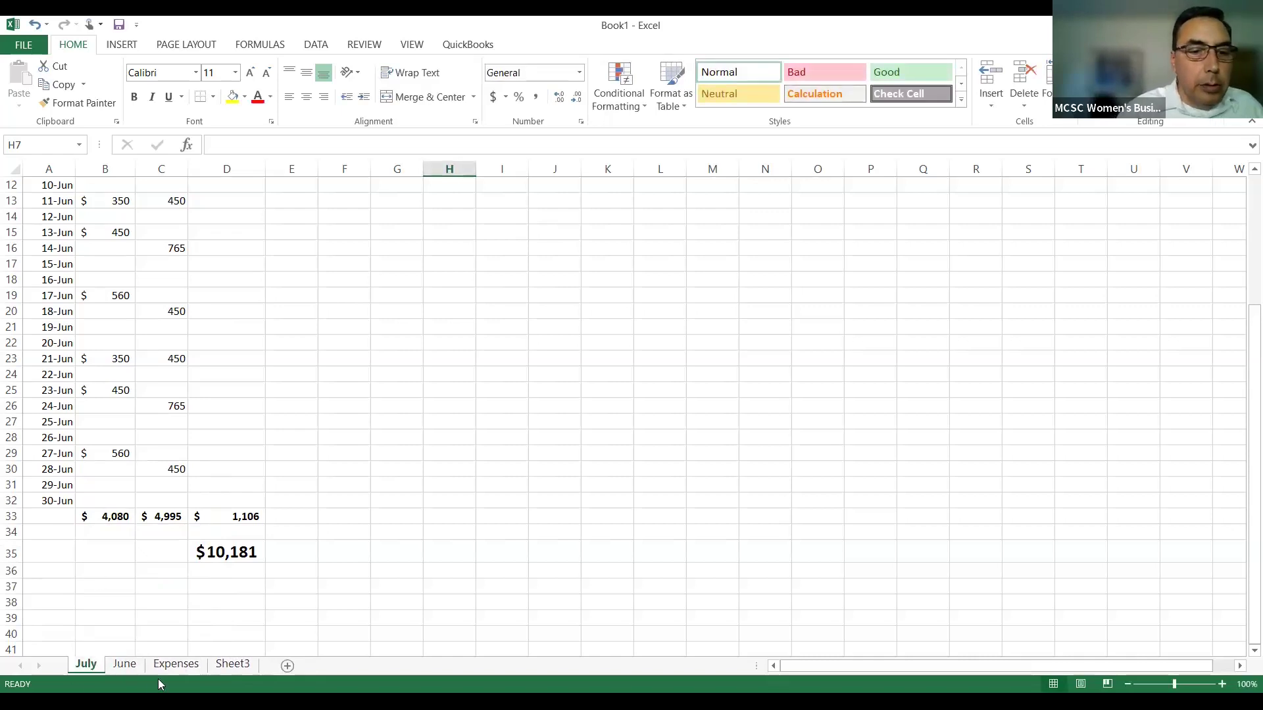
{"action": "scroll", "coordinate": [195, 372], "scroll_direction": "up", "scroll_amount": 1}
{"action": "scroll", "coordinate": [195, 372], "scroll_direction": "up", "scroll_amount": 3}
{"action": "scroll", "coordinate": [195, 371], "scroll_direction": "down", "scroll_amount": 2}
{"action": "left_click_drag", "start_coordinate": [107, 265], "coordinate": [178, 310]}
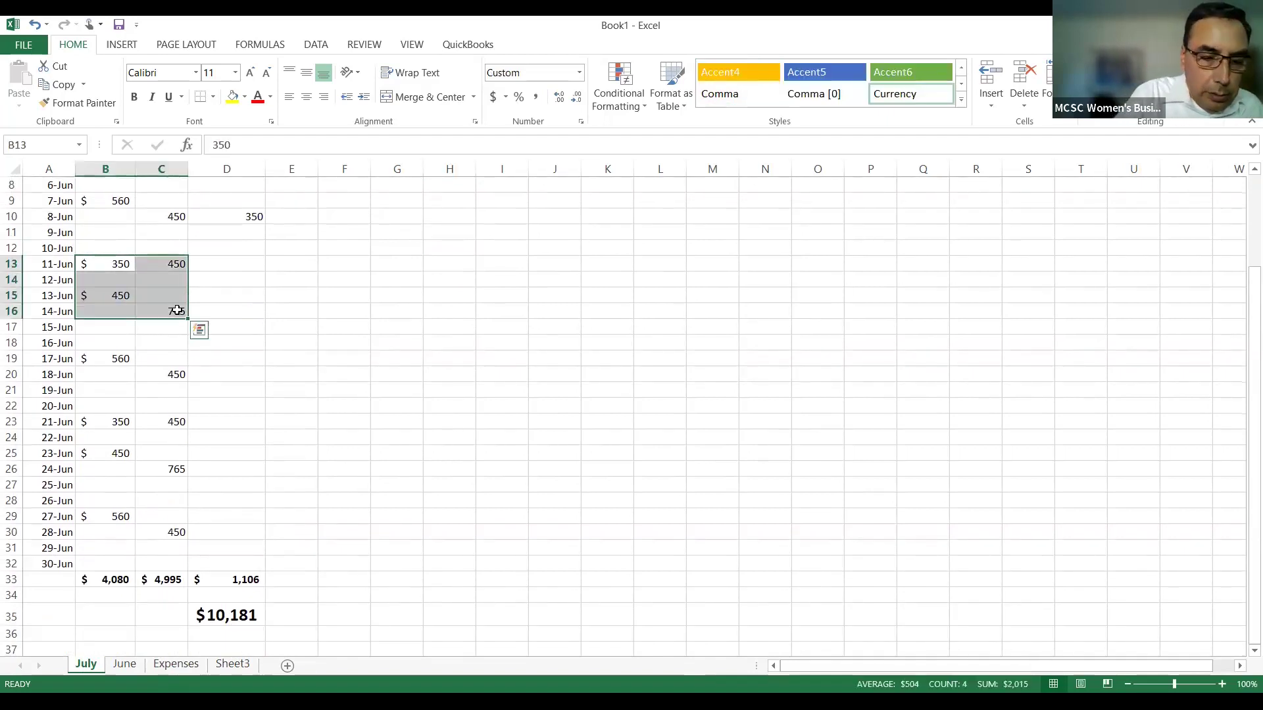
{"action": "key", "text": "ctrl+c"}
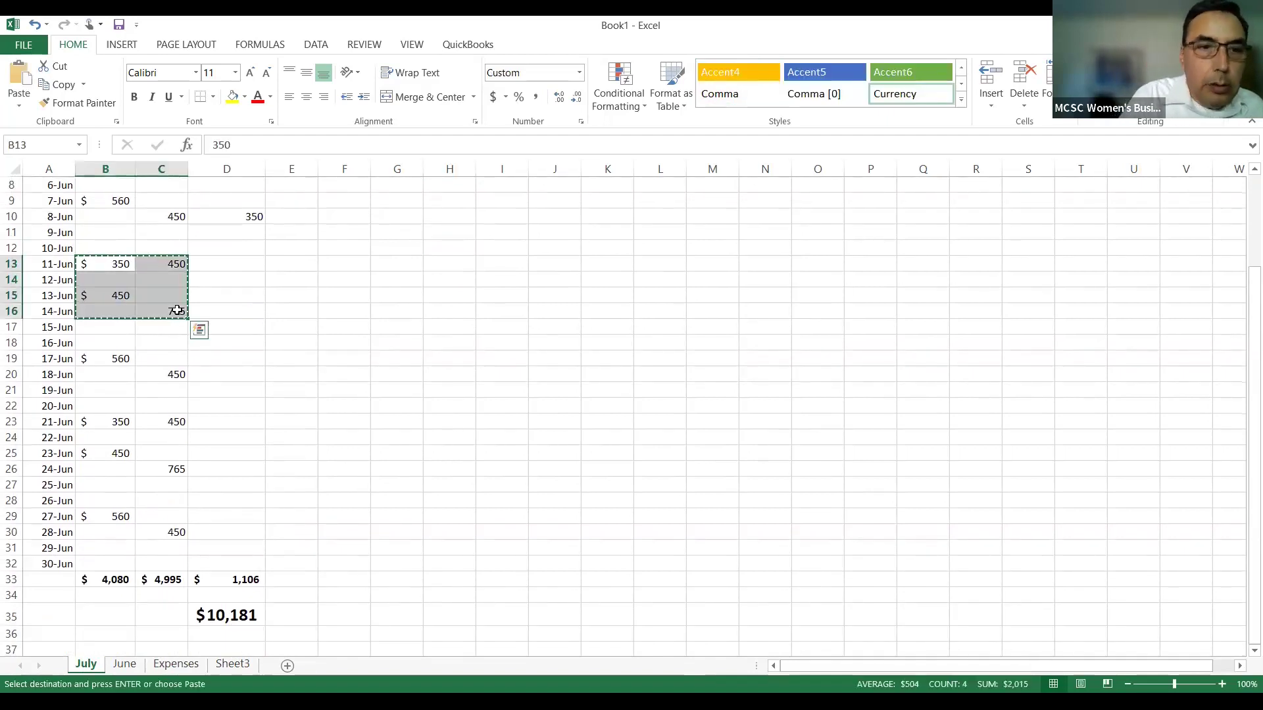
{"action": "right_click", "coordinate": [228, 268]}
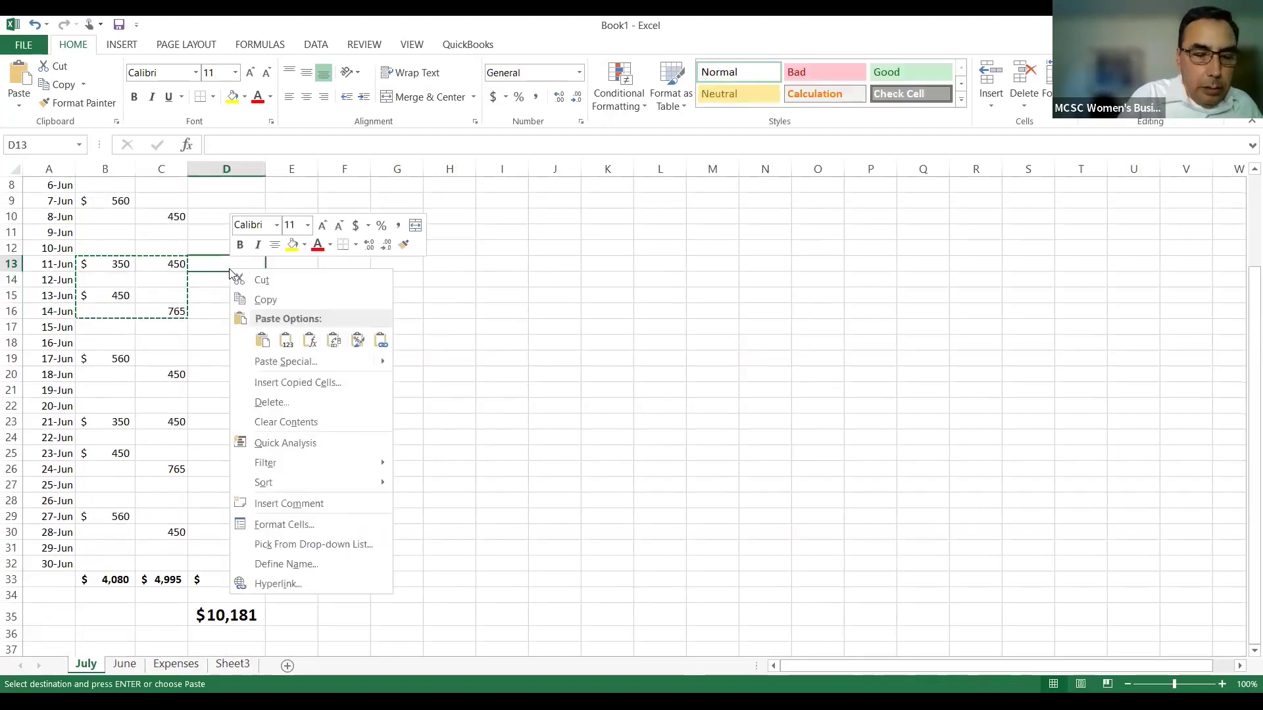
Copy the deposits in C10:C20 of the July sheet and paste them into column D starting at D15
{"action": "left_click_drag", "start_coordinate": [170, 218], "coordinate": [183, 383]}
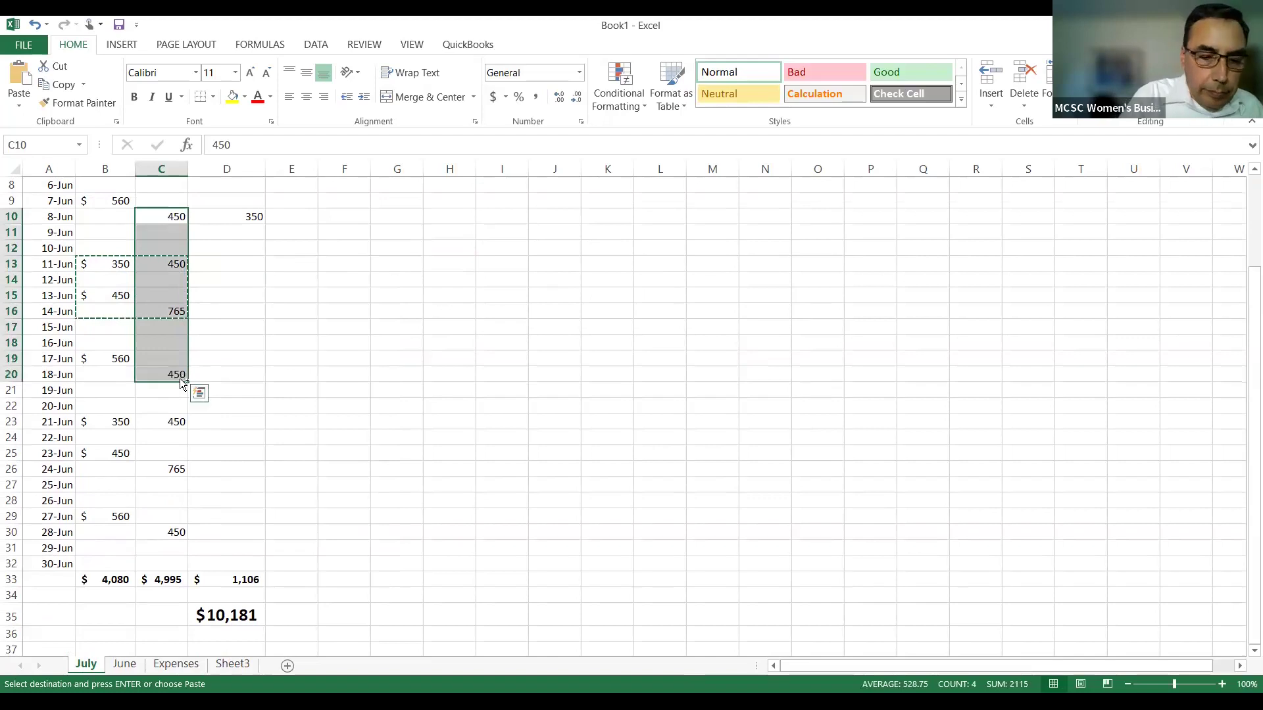
{"action": "key", "text": "ctrl+c"}
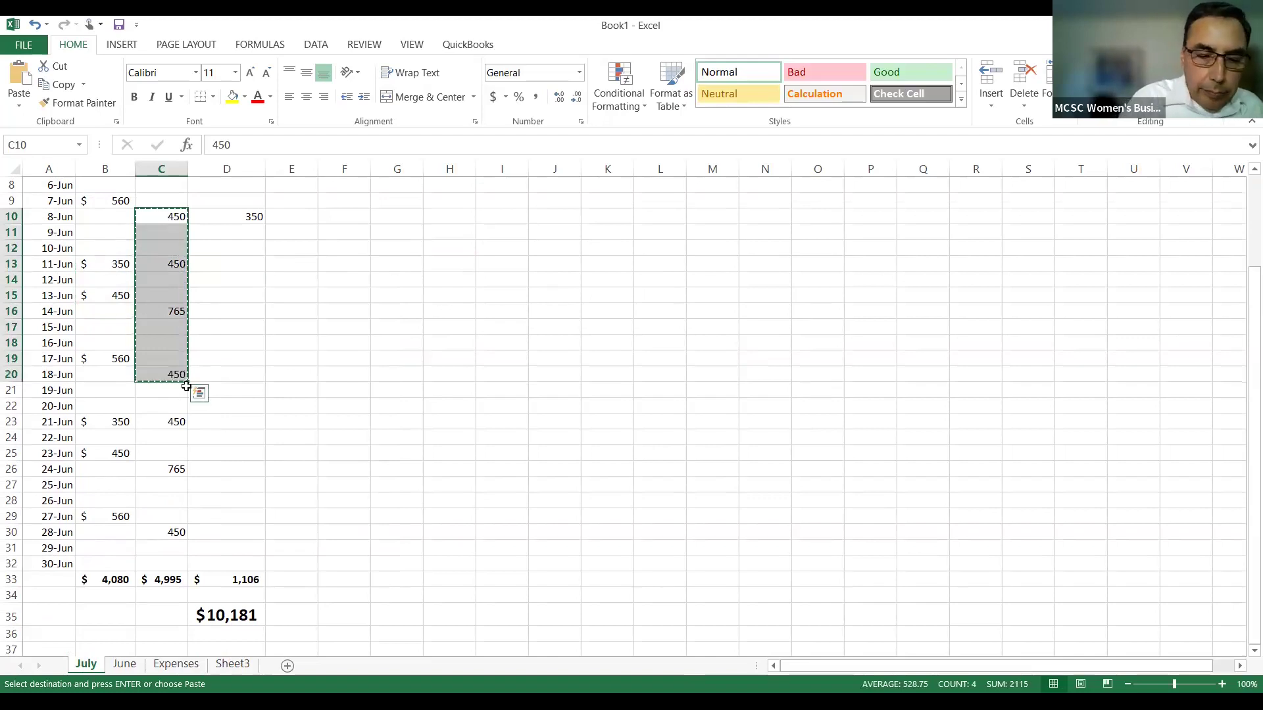
{"action": "left_click", "coordinate": [243, 293]}
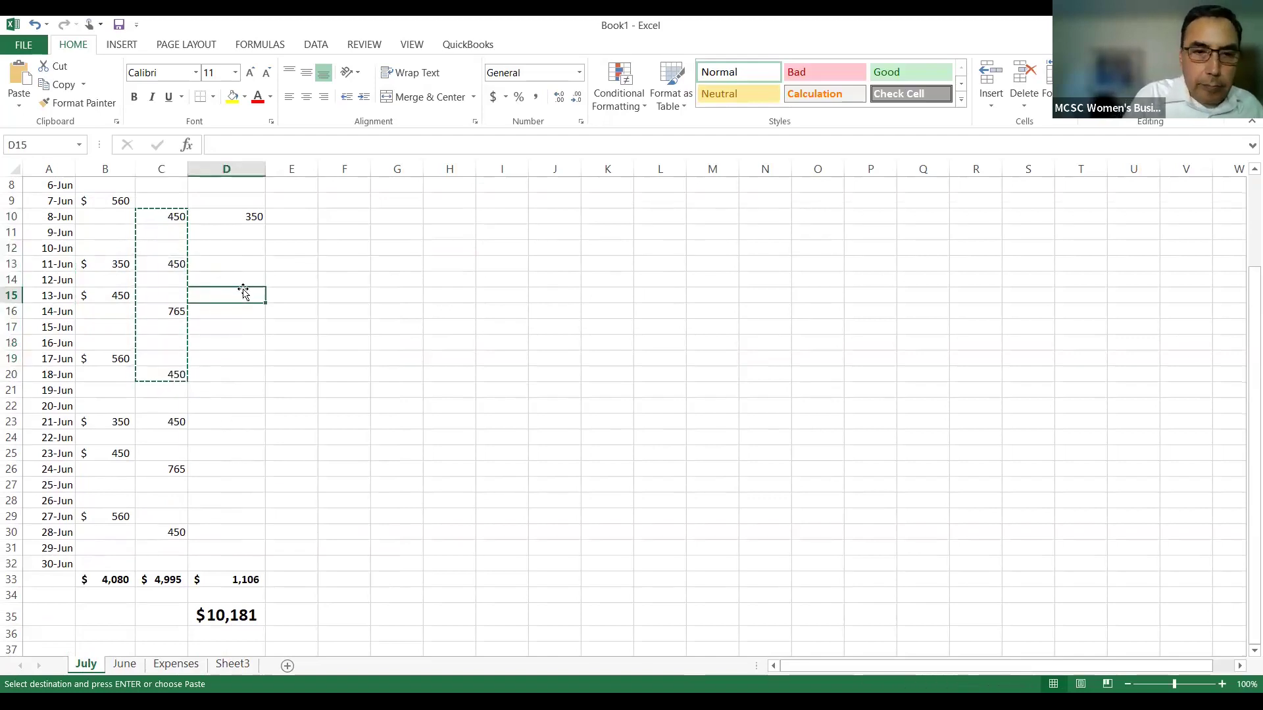
{"action": "key", "text": "ctrl+v"}
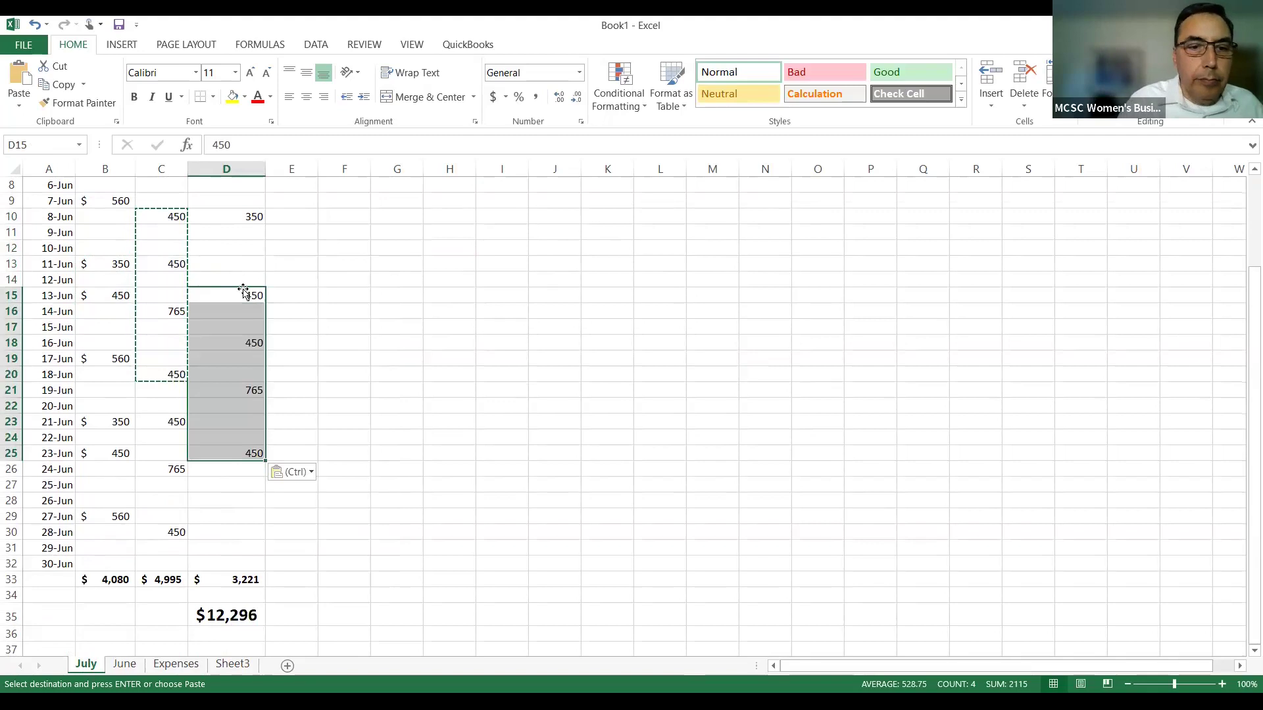
Create a copy of the Expenses sheet in the same workbook, placed before July
{"action": "left_click", "coordinate": [176, 665]}
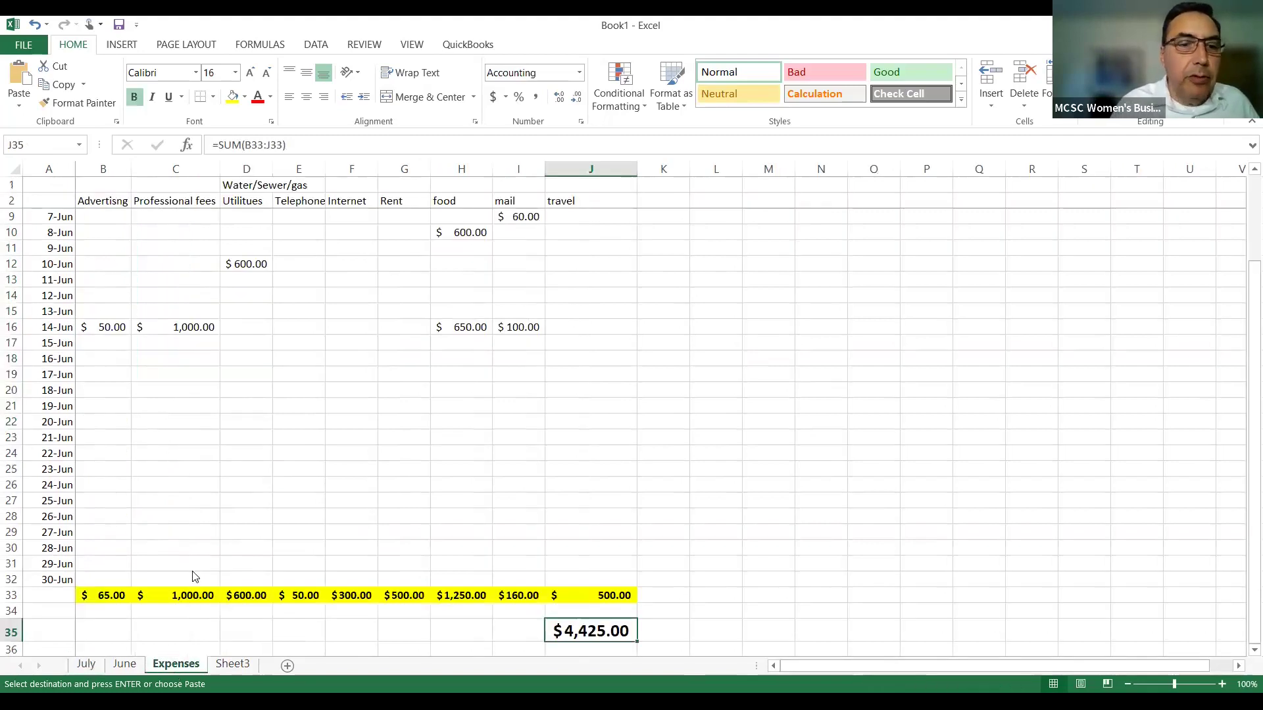
{"action": "right_click", "coordinate": [176, 666]}
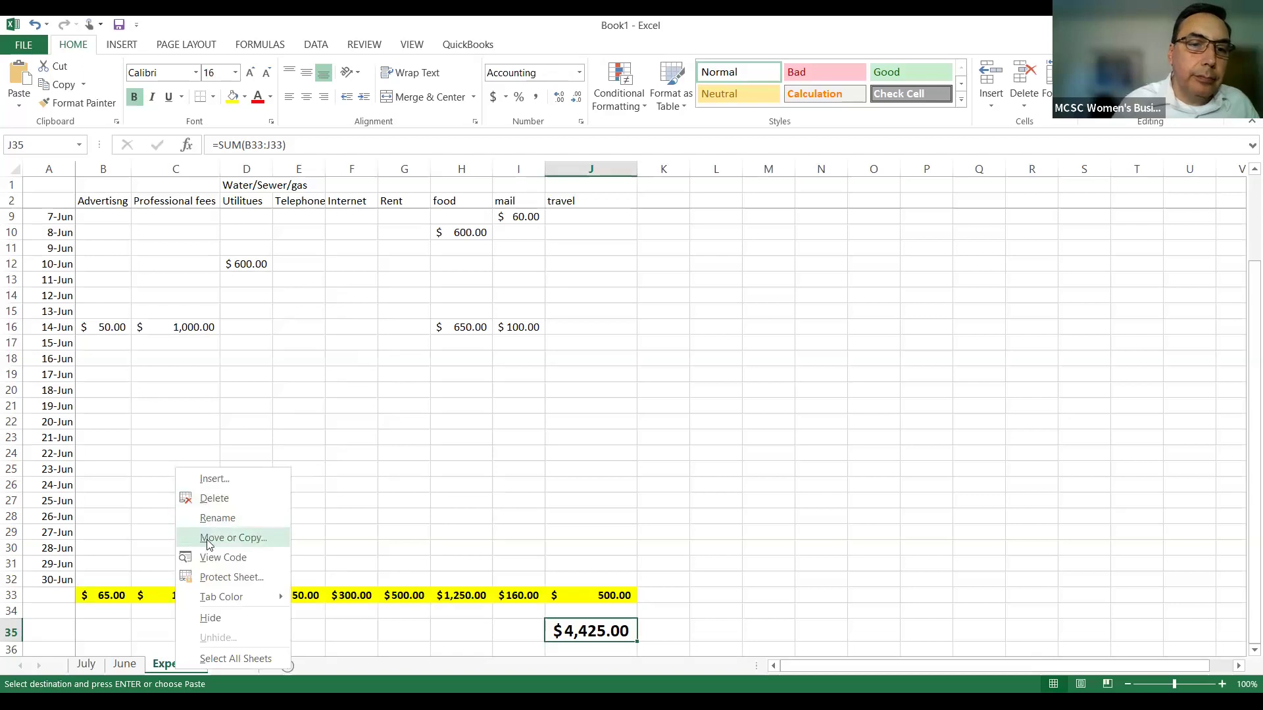
{"action": "left_click", "coordinate": [207, 541]}
{"action": "left_click", "coordinate": [81, 605]}
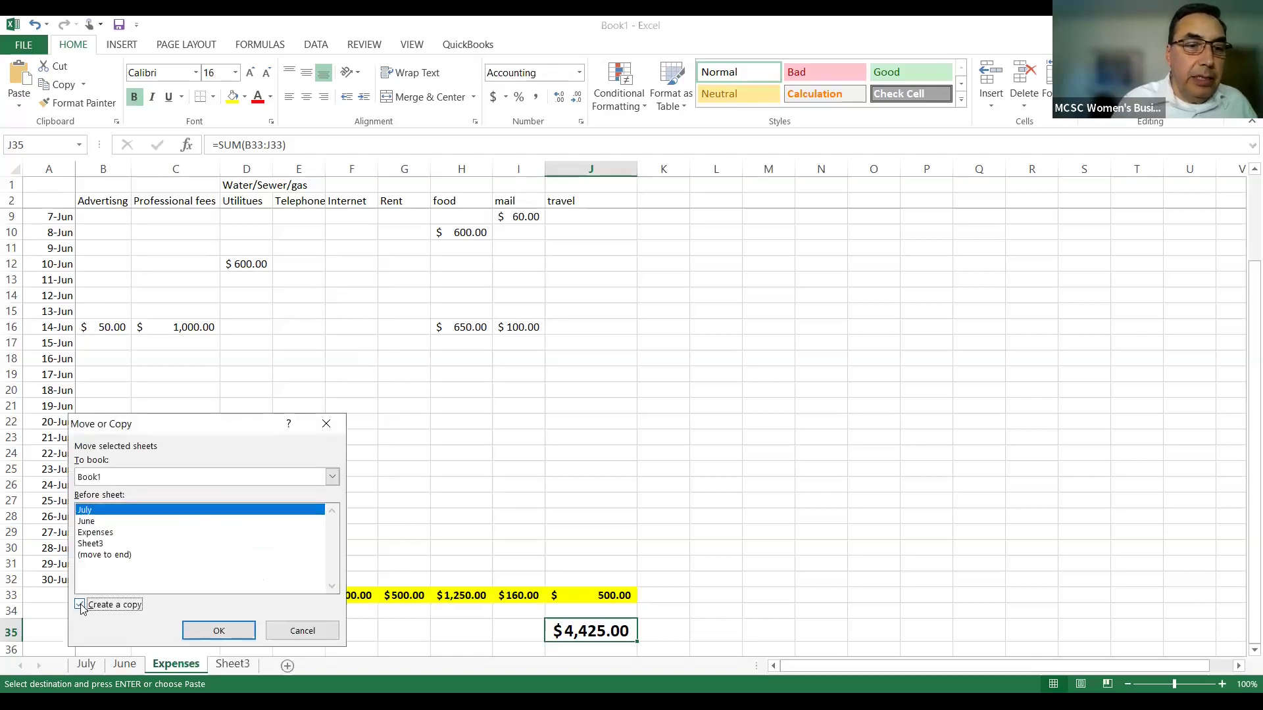
{"action": "left_click", "coordinate": [223, 632]}
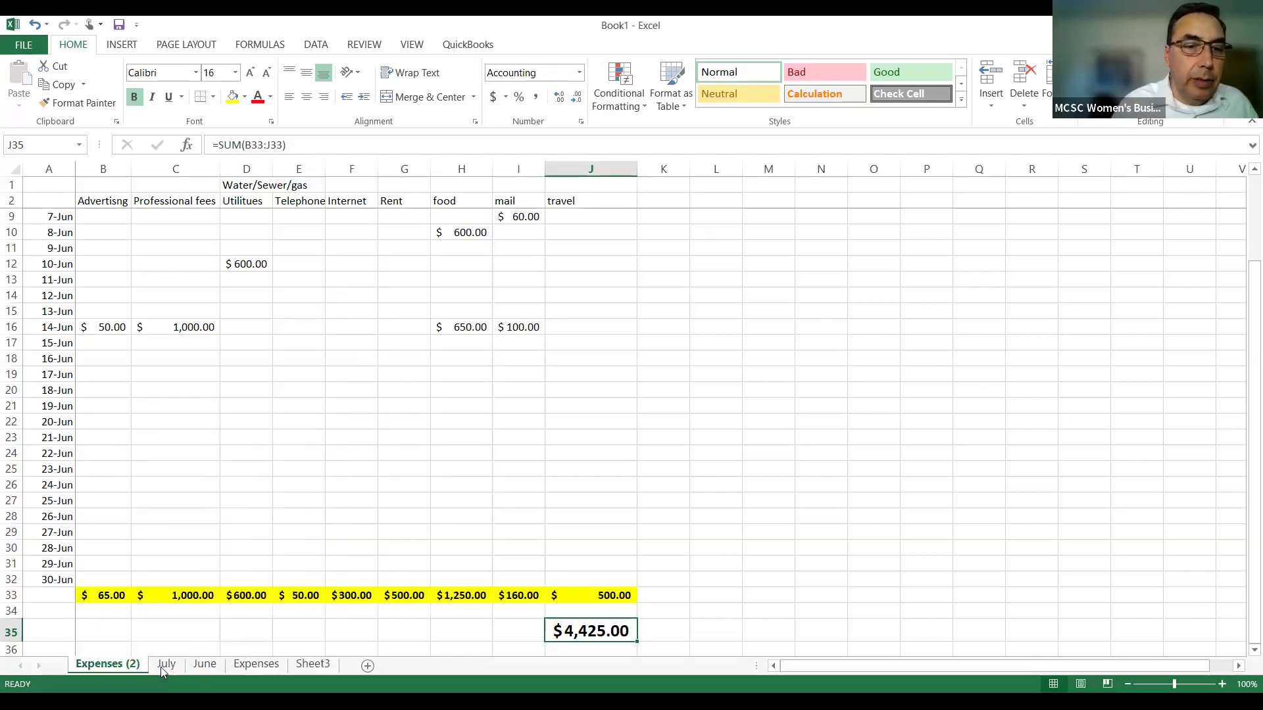
Rename the copied Expenses sheet as ExpenJUL
{"action": "right_click", "coordinate": [133, 670]}
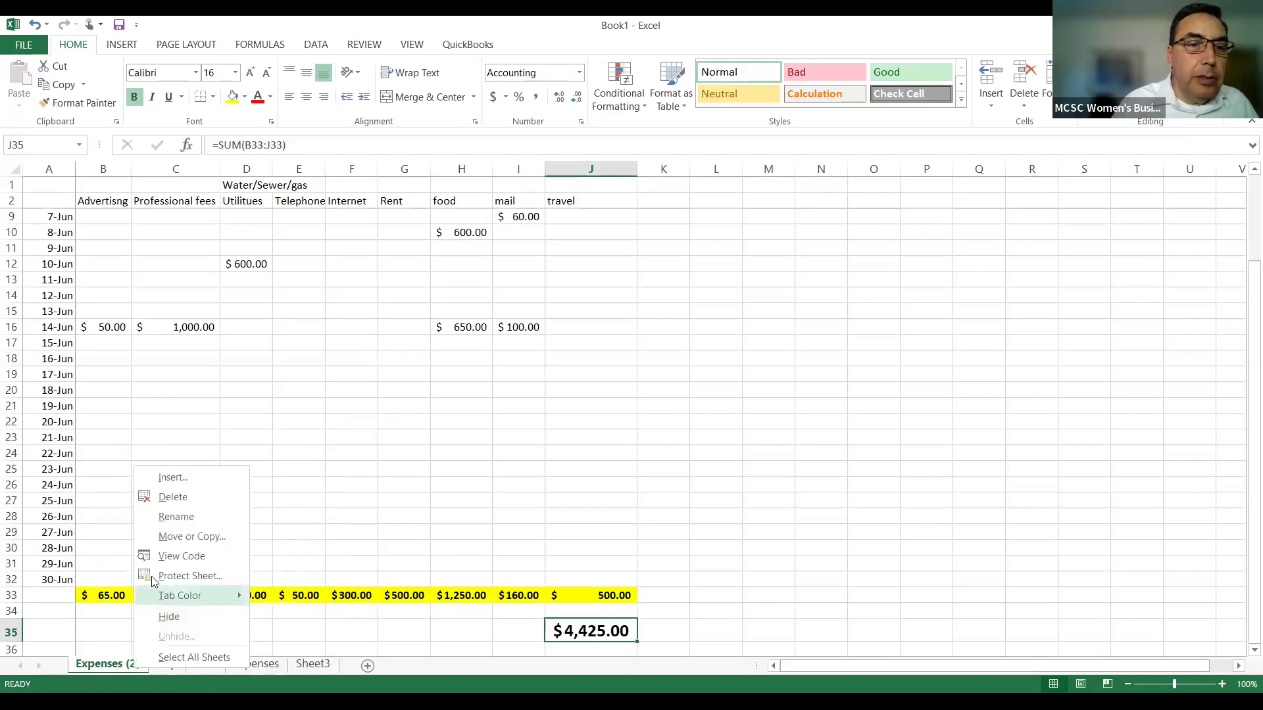
{"action": "left_click", "coordinate": [170, 517]}
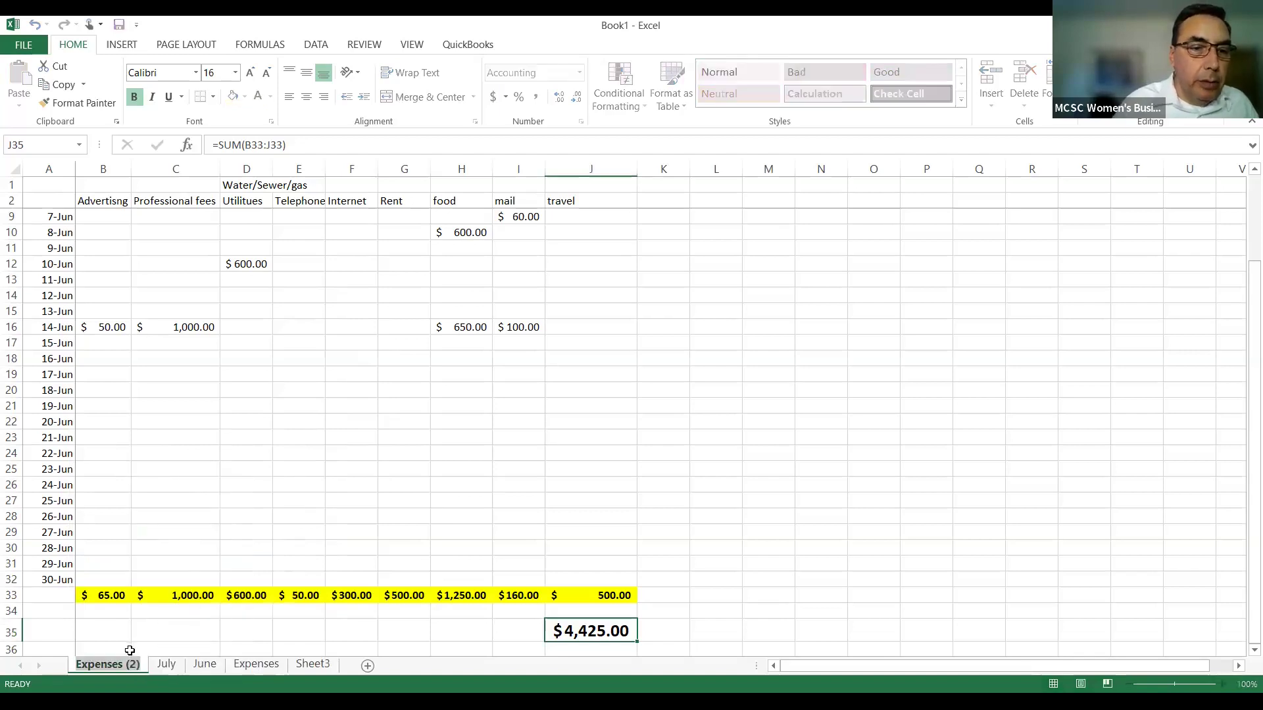
{"action": "left_click", "coordinate": [135, 663]}
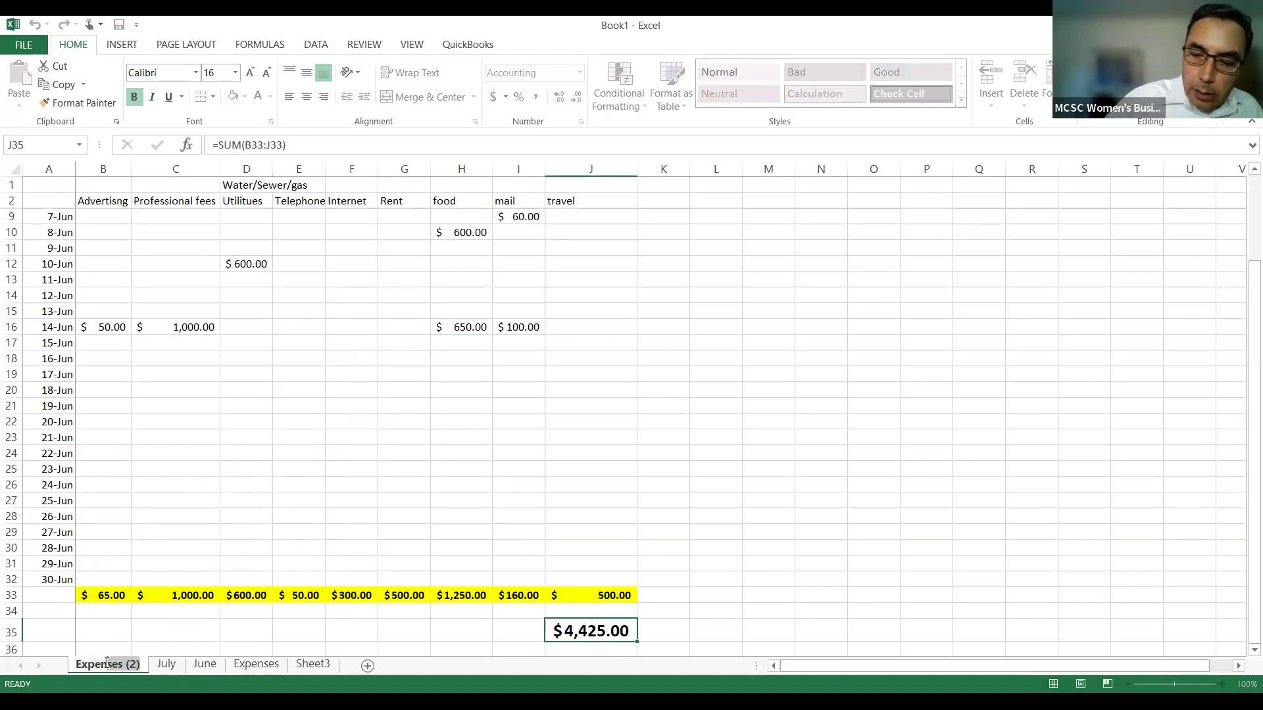
{"action": "key", "text": "BackSpace"}
{"action": "key", "text": "BackSpace"}
{"action": "key", "text": "BackSpace"}
{"action": "key", "text": "BackSpace"}
{"action": "key", "text": "BackSpace"}
{"action": "key", "text": "BackSpace"}
{"action": "key", "text": "BackSpace"}
{"action": "type", "text": "JUL"}
{"action": "key", "text": "Return"}
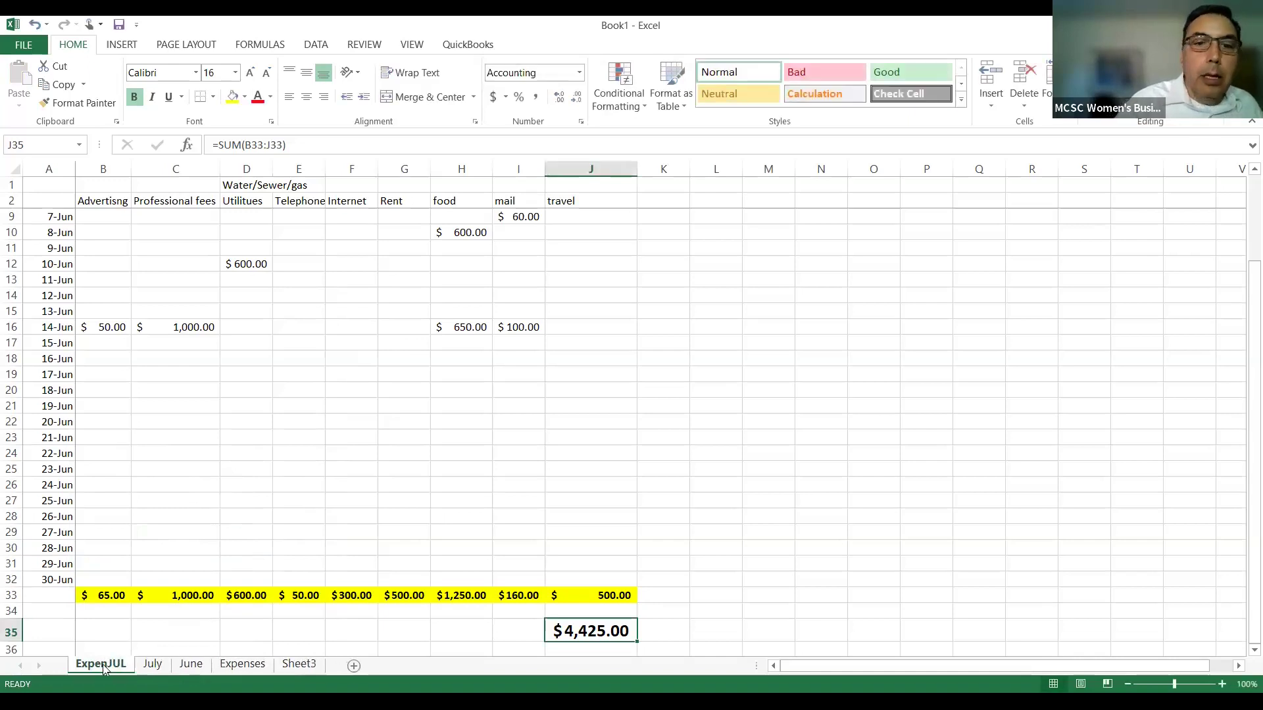
On the ExpenJUL sheet, enter 5678 for professional fees and 900 for utilities on 20-Jun, and autofit column J's width
{"action": "left_click", "coordinate": [169, 417]}
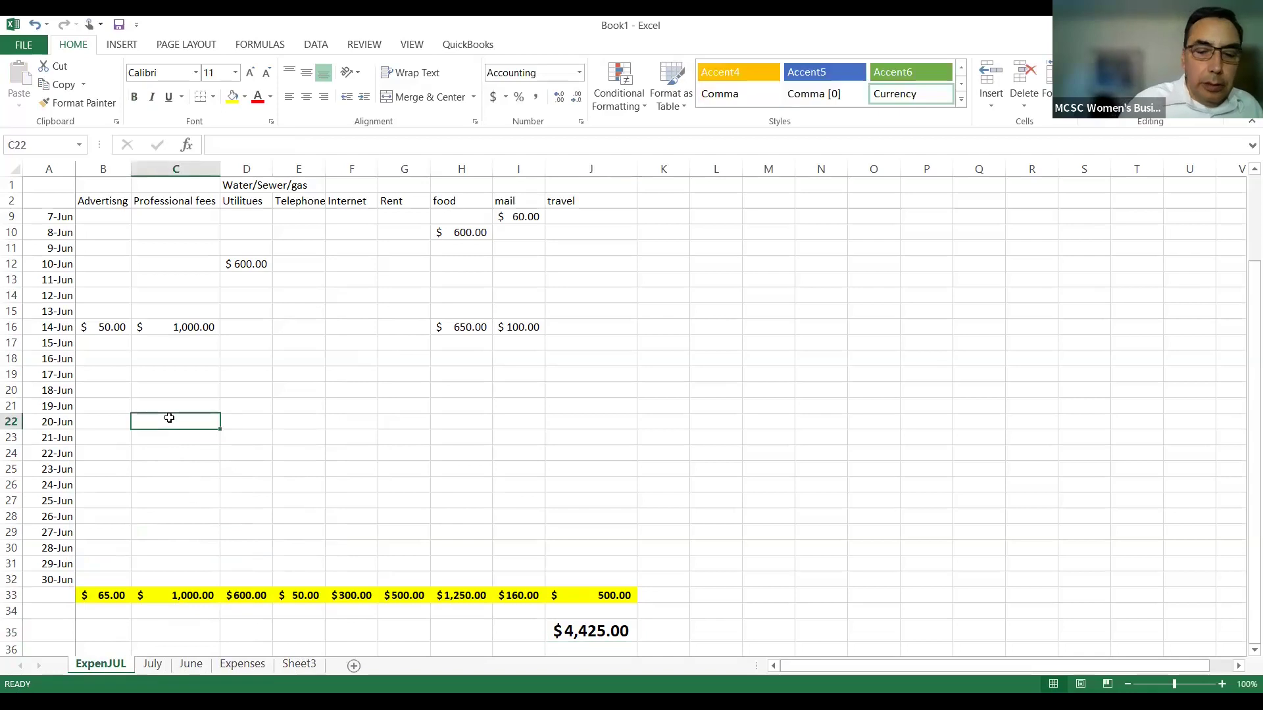
{"action": "type", "text": "5678"}
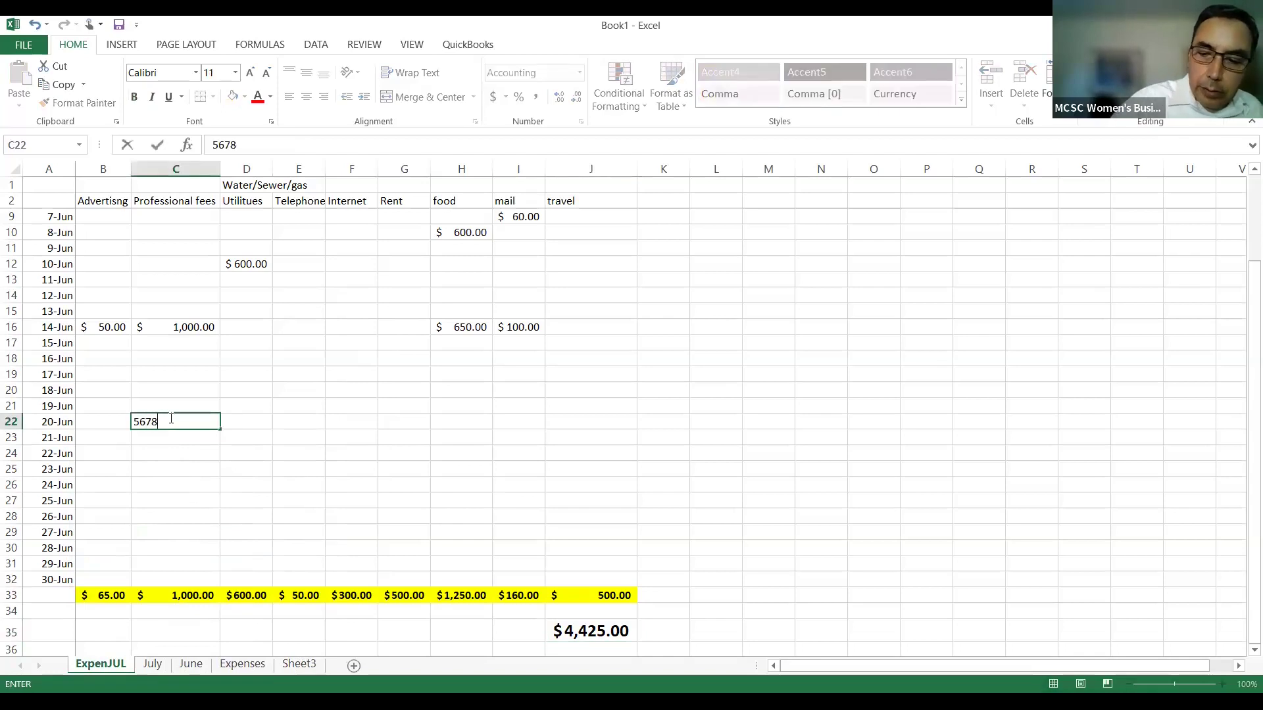
{"action": "key", "text": "Tab"}
{"action": "type", "text": "900"}
{"action": "key", "text": "Return"}
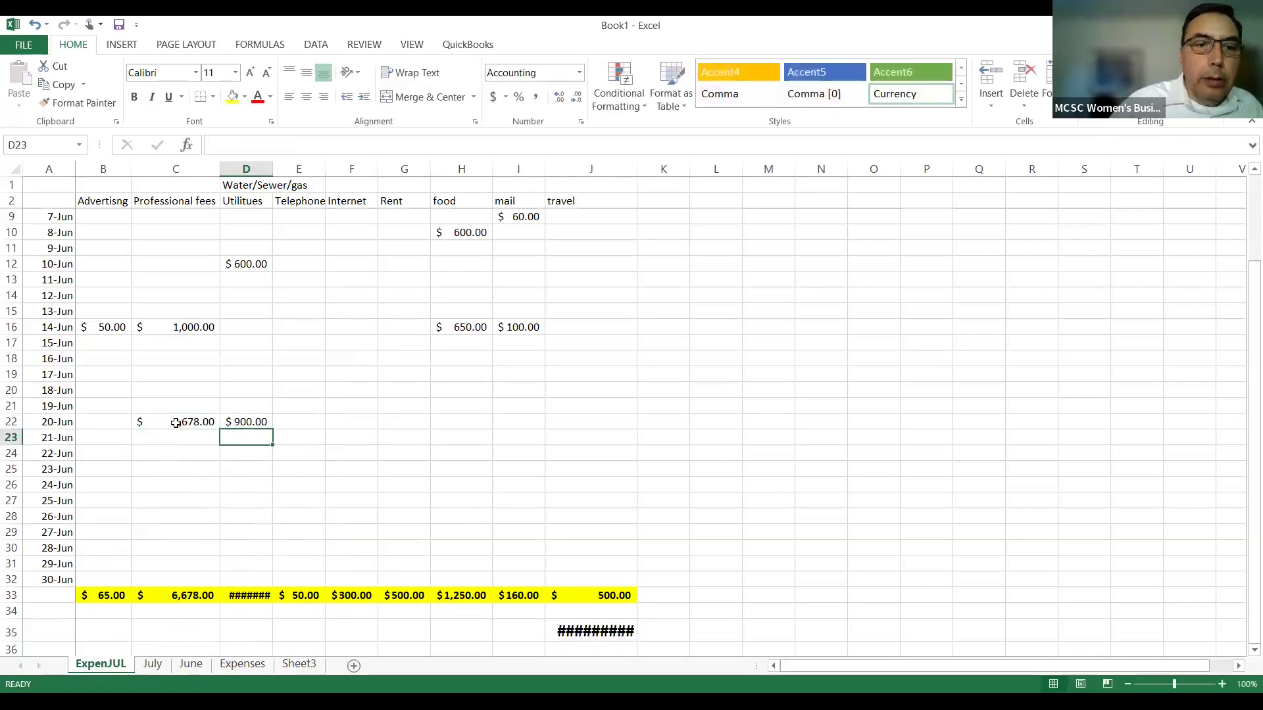
{"action": "double_click", "coordinate": [636, 165]}
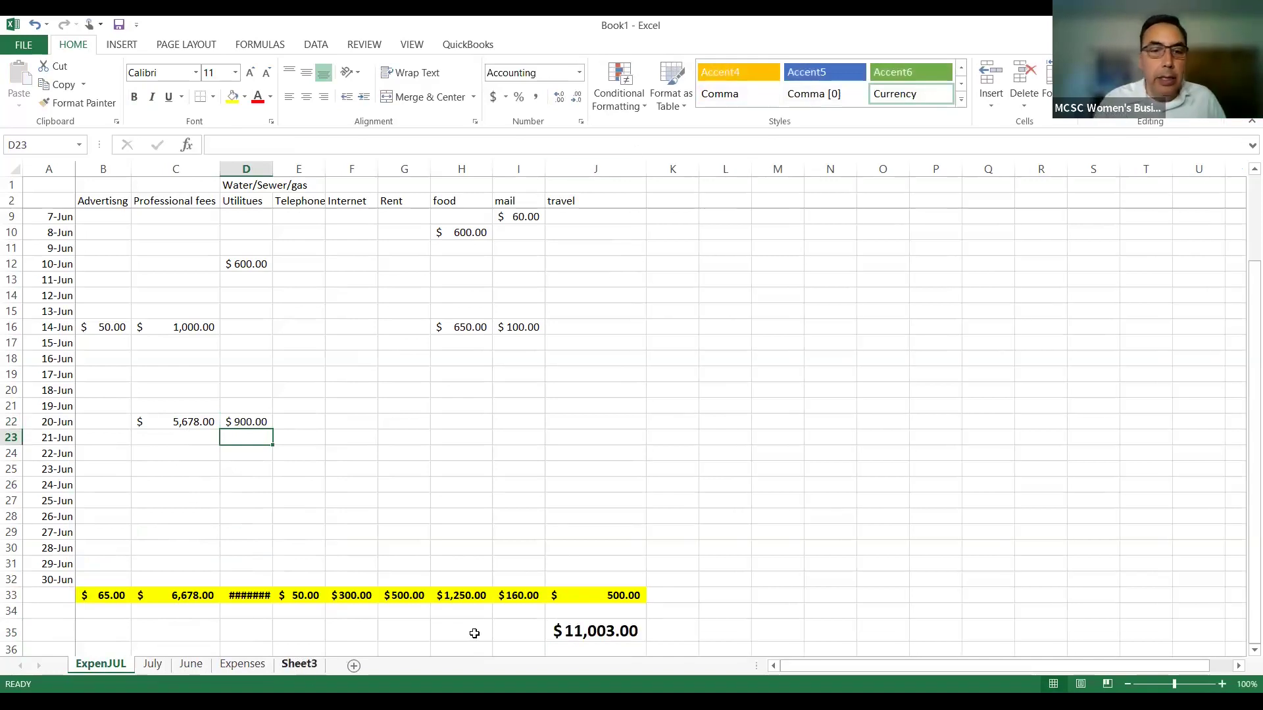
Link the July sales cell H4 on Sheet3 to the deposit total in July!D35
{"action": "left_click", "coordinate": [299, 664]}
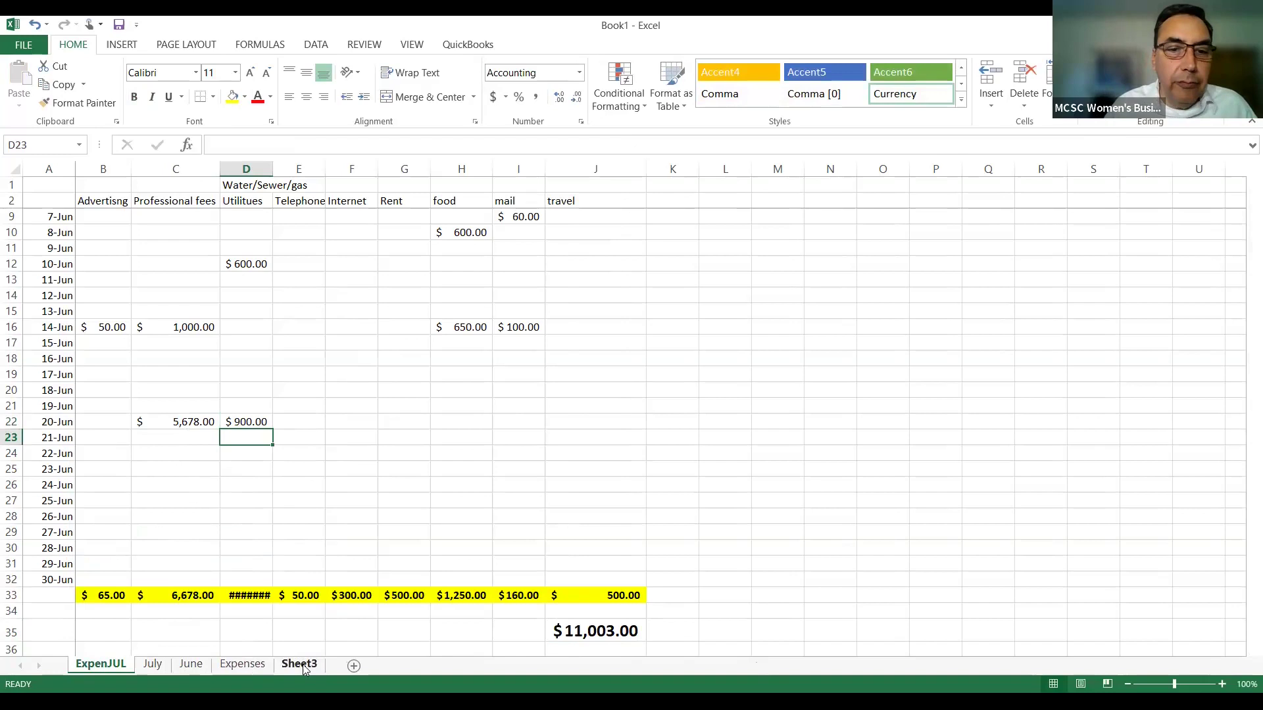
{"action": "left_click", "coordinate": [434, 233]}
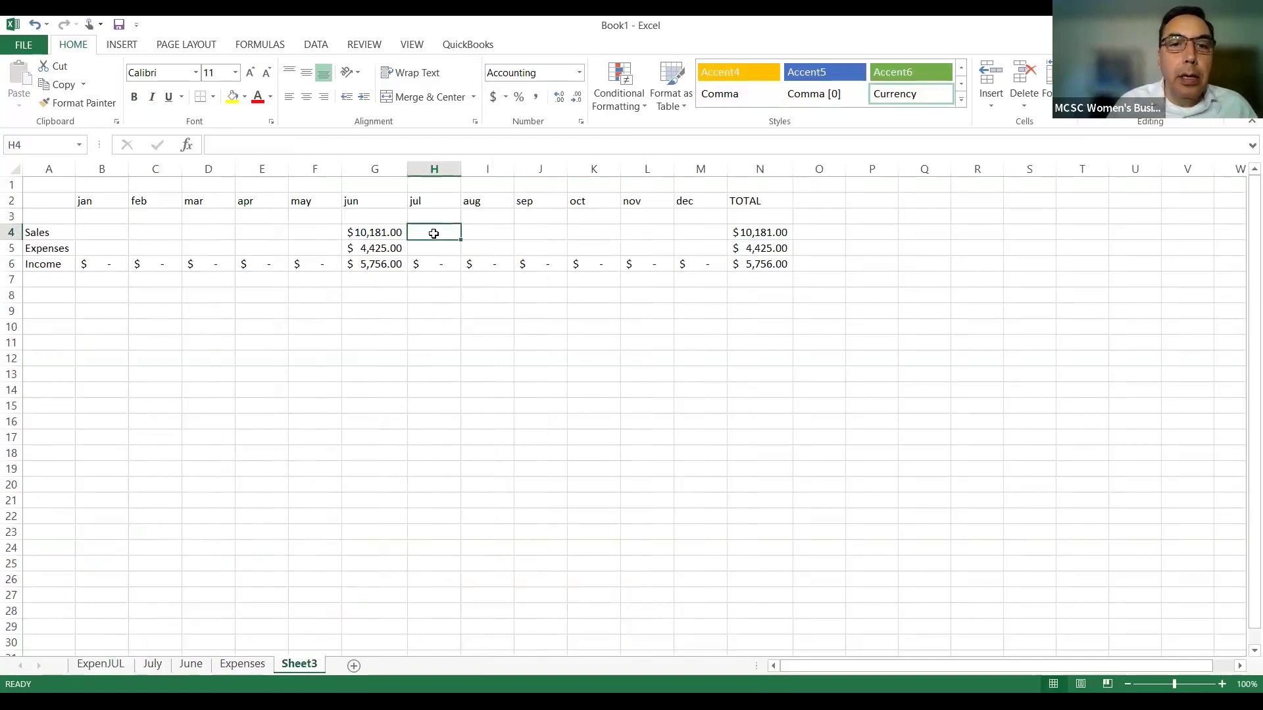
{"action": "type", "text": "+"}
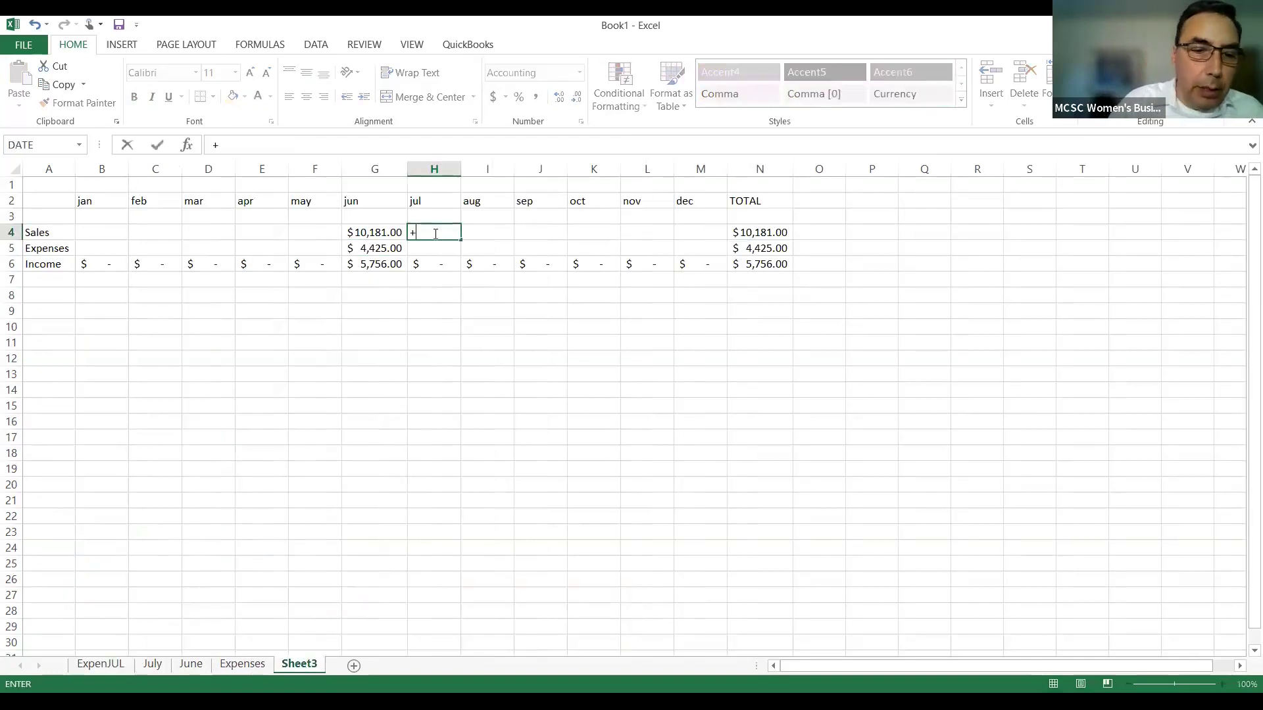
{"action": "left_click", "coordinate": [152, 664]}
{"action": "left_click", "coordinate": [209, 620]}
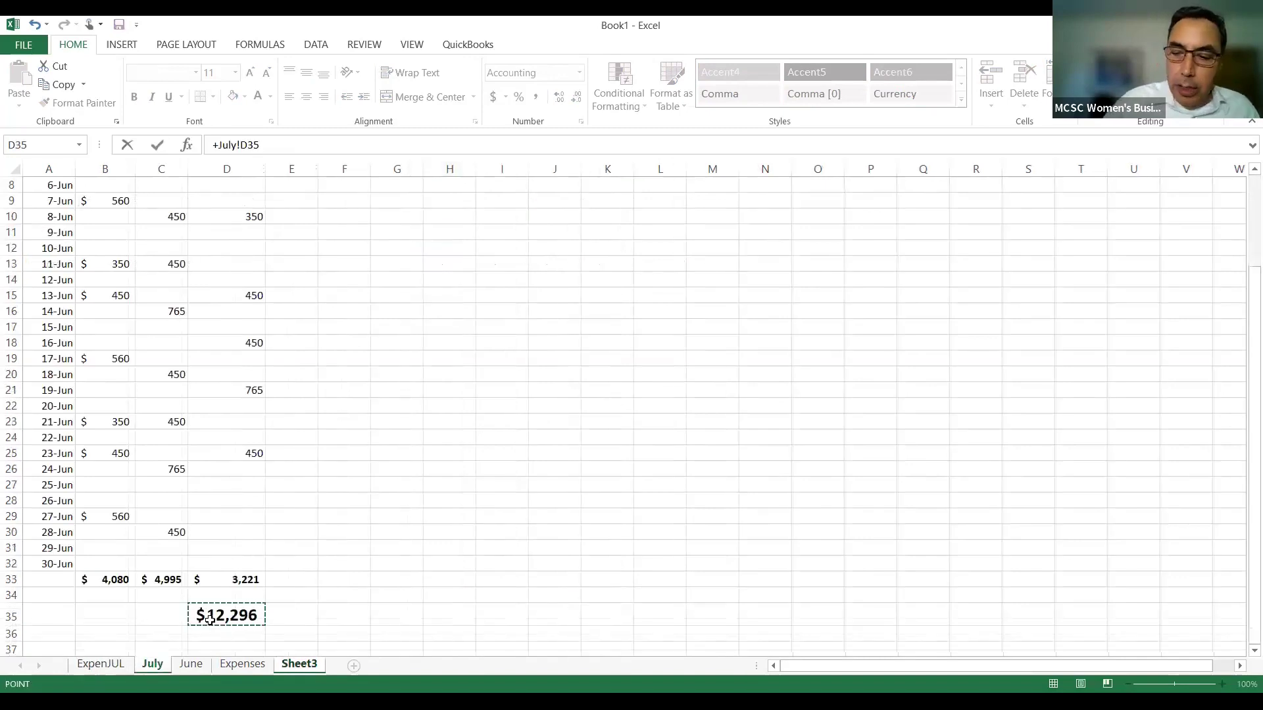
{"action": "key", "text": "Return"}
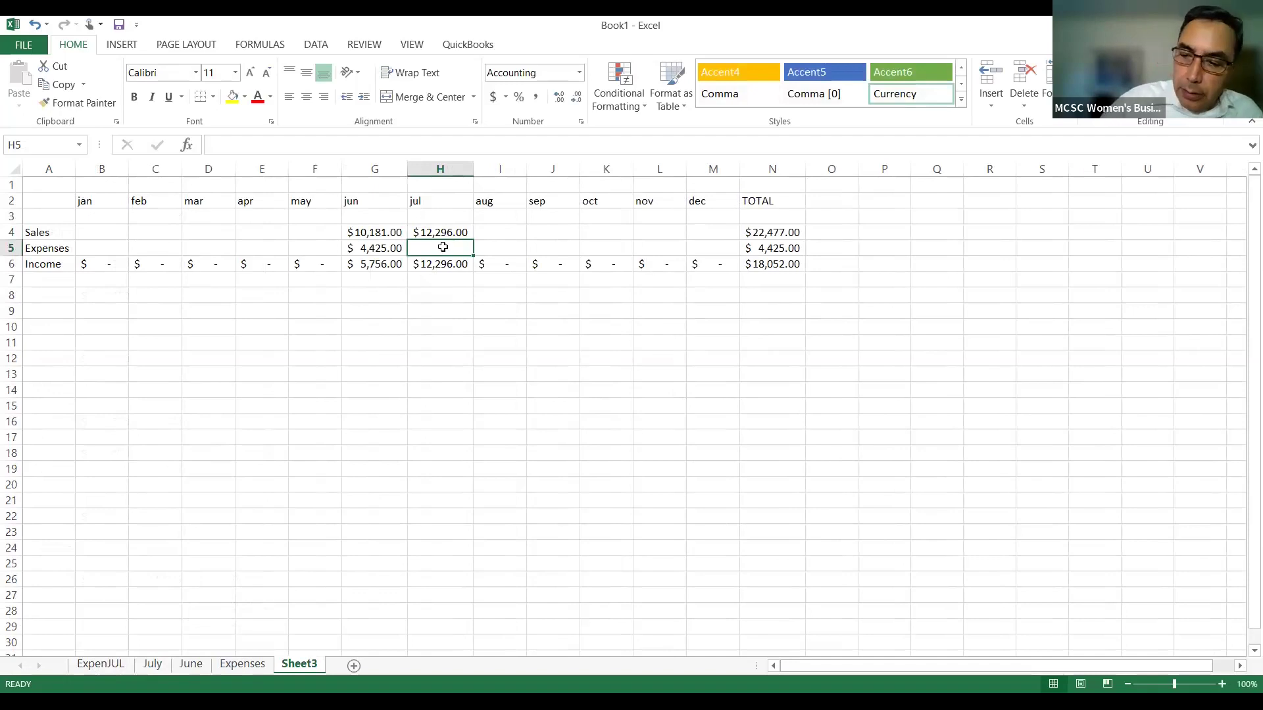
Link the July expenses cell H5 on Sheet3 to the expense total in ExpenJUL!J35
{"action": "type", "text": "+"}
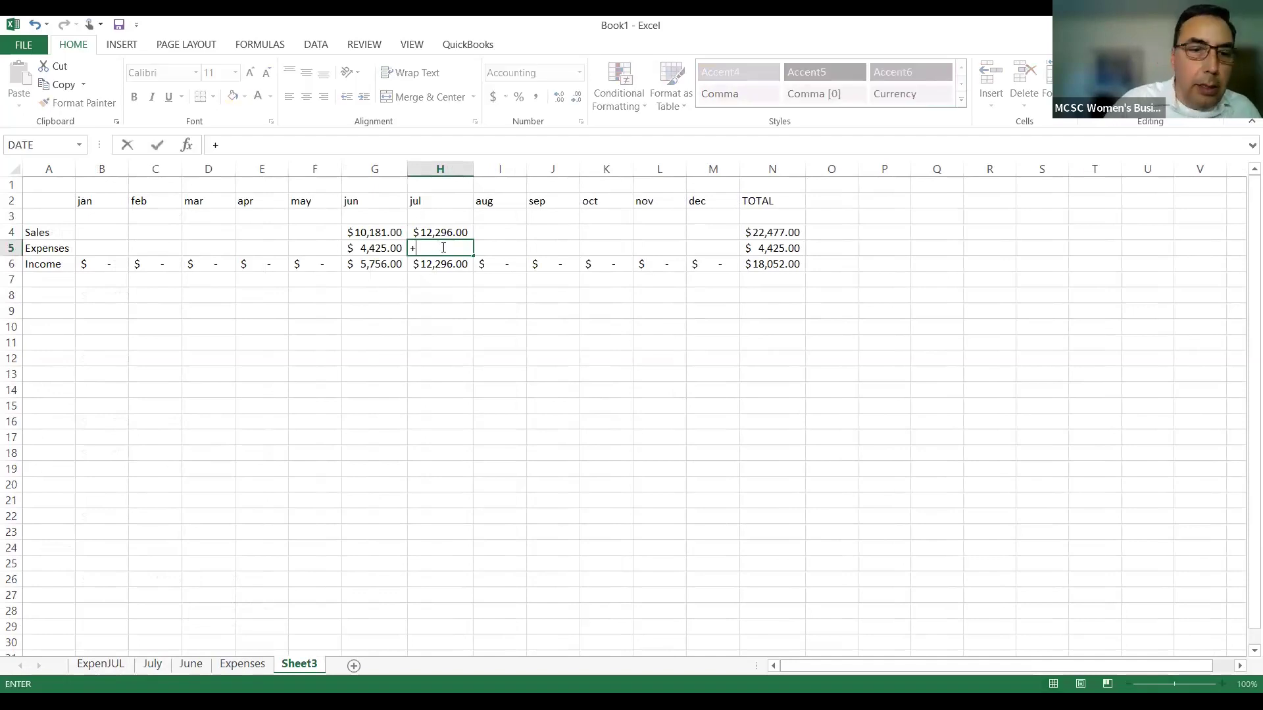
{"action": "left_click", "coordinate": [106, 664]}
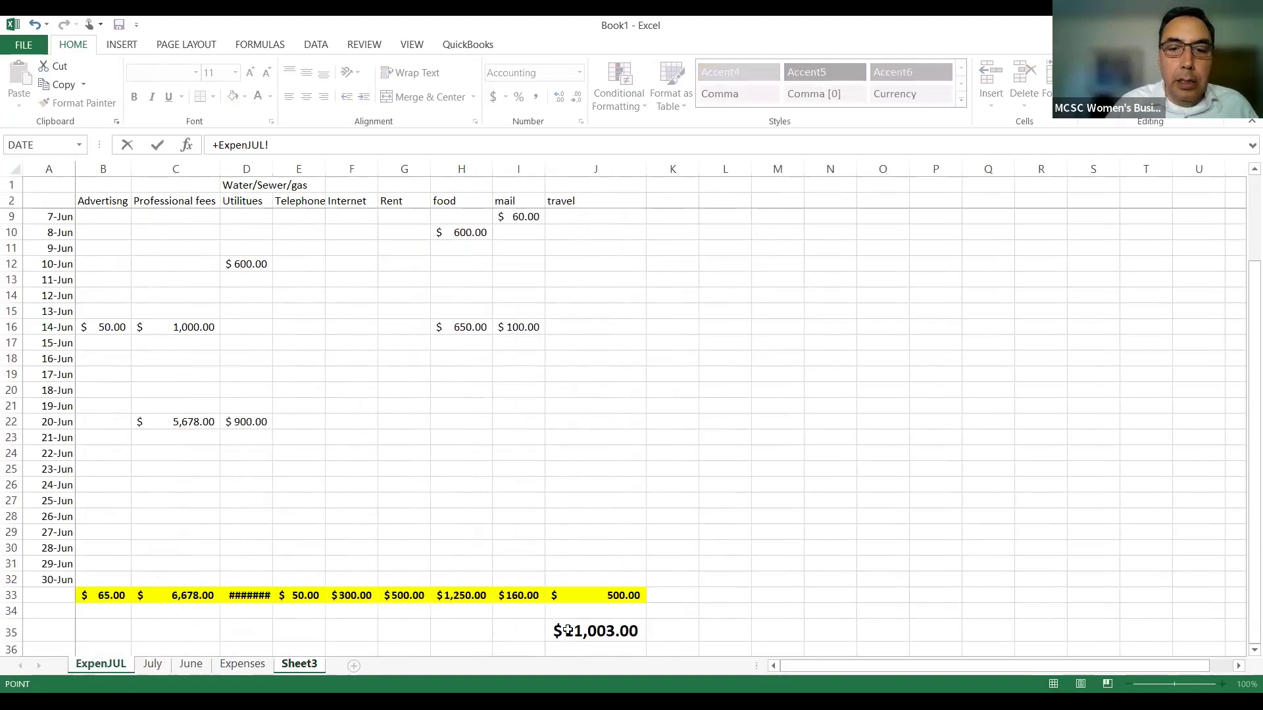
{"action": "left_click", "coordinate": [567, 630]}
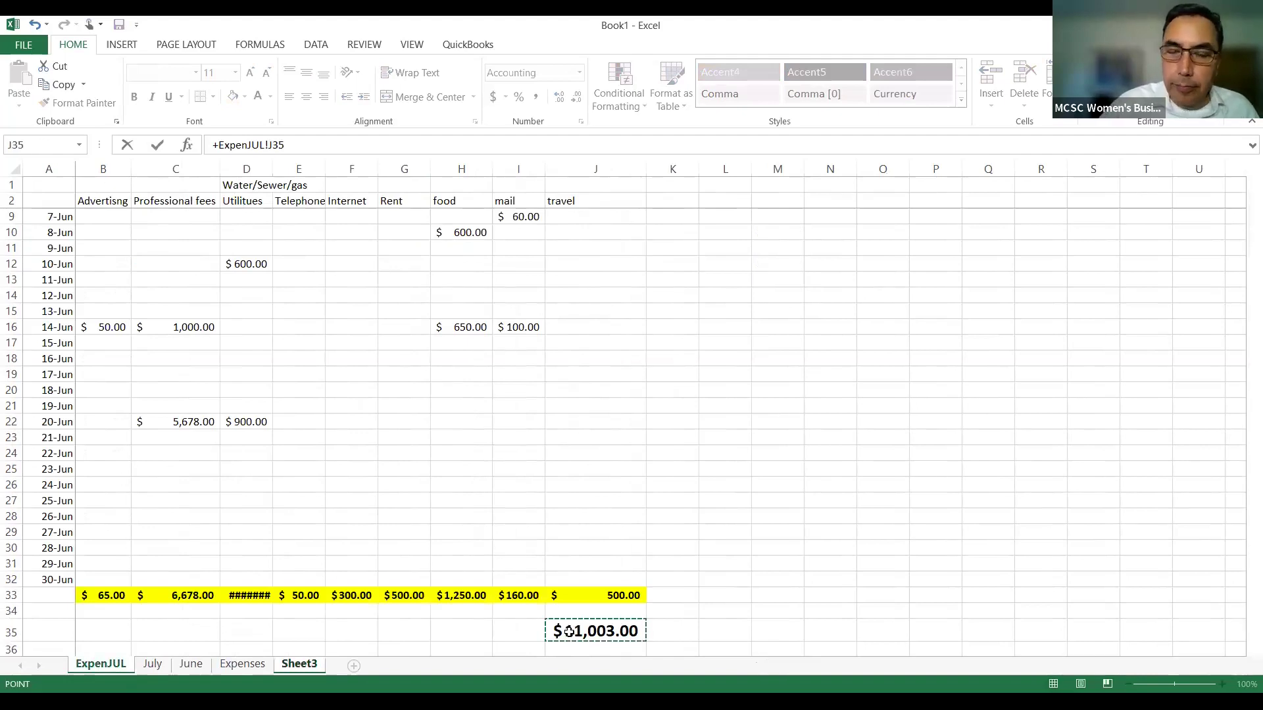
{"action": "key", "text": "Return"}
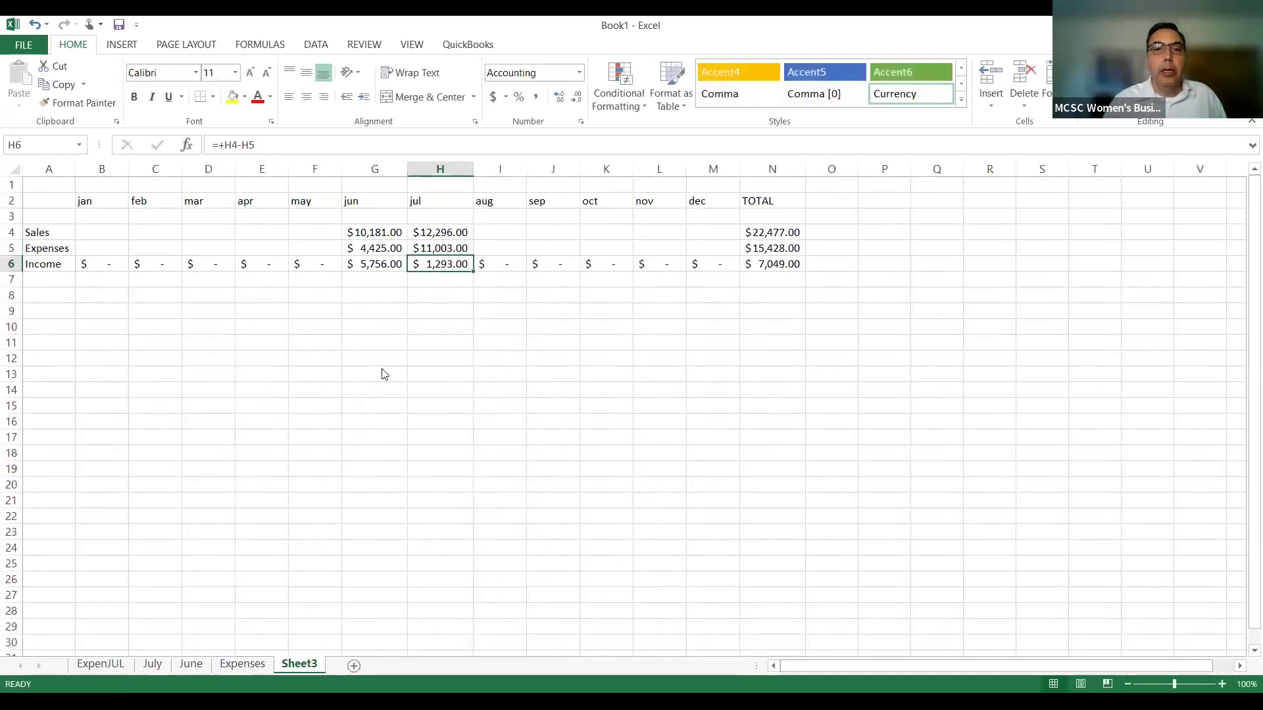
Inspect the formulas behind the June and July sales cells in the yearly summary
{"action": "right_click", "coordinate": [346, 396]}
{"action": "left_click", "coordinate": [347, 398]}
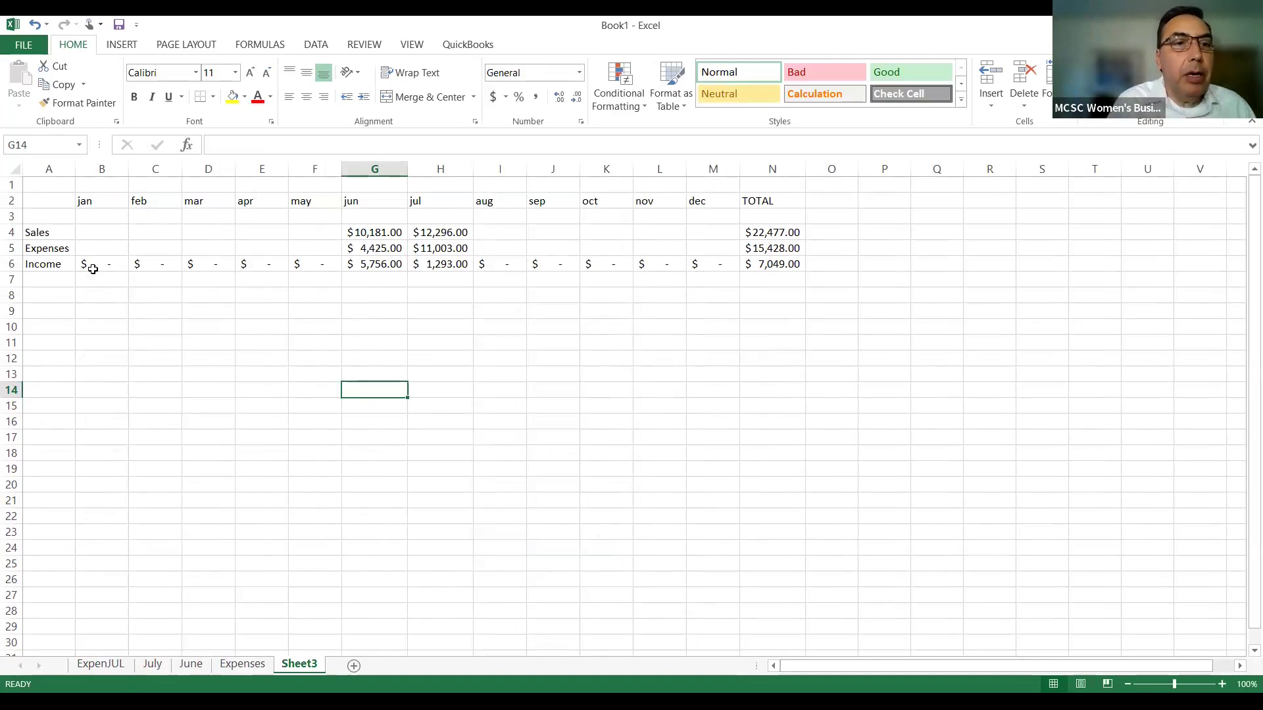
{"action": "left_click", "coordinate": [371, 234]}
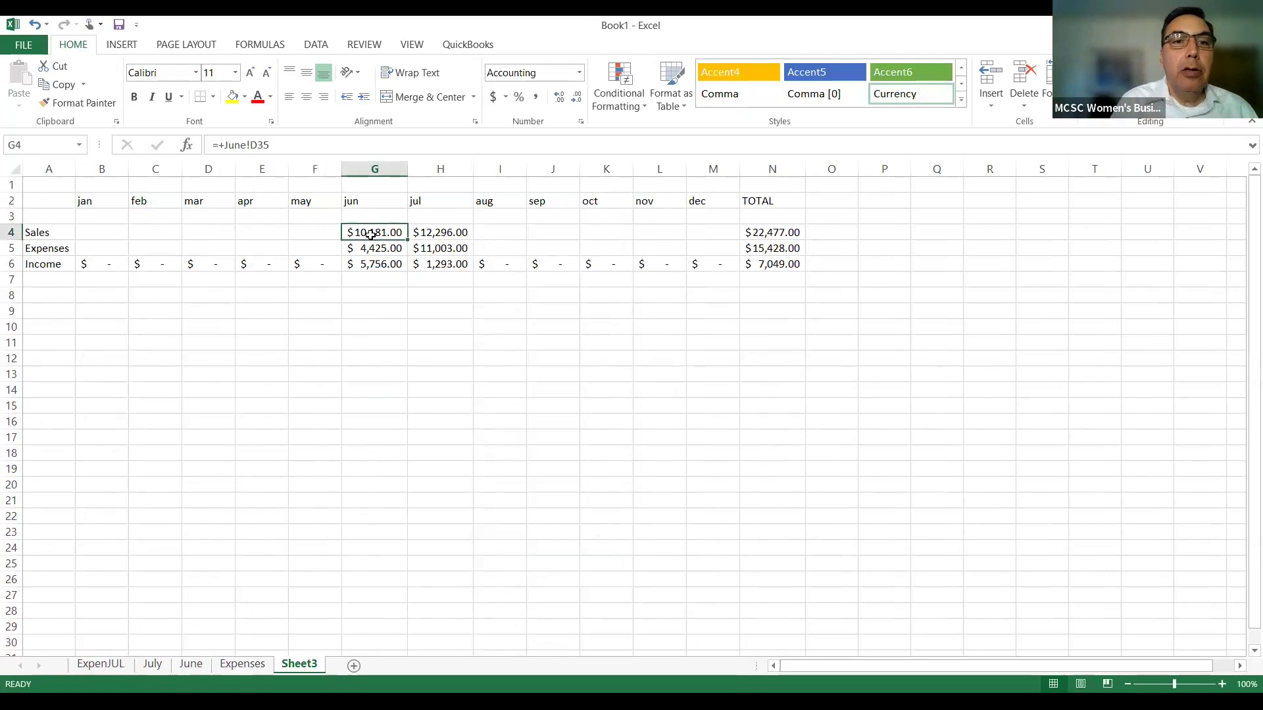
{"action": "left_click", "coordinate": [437, 232]}
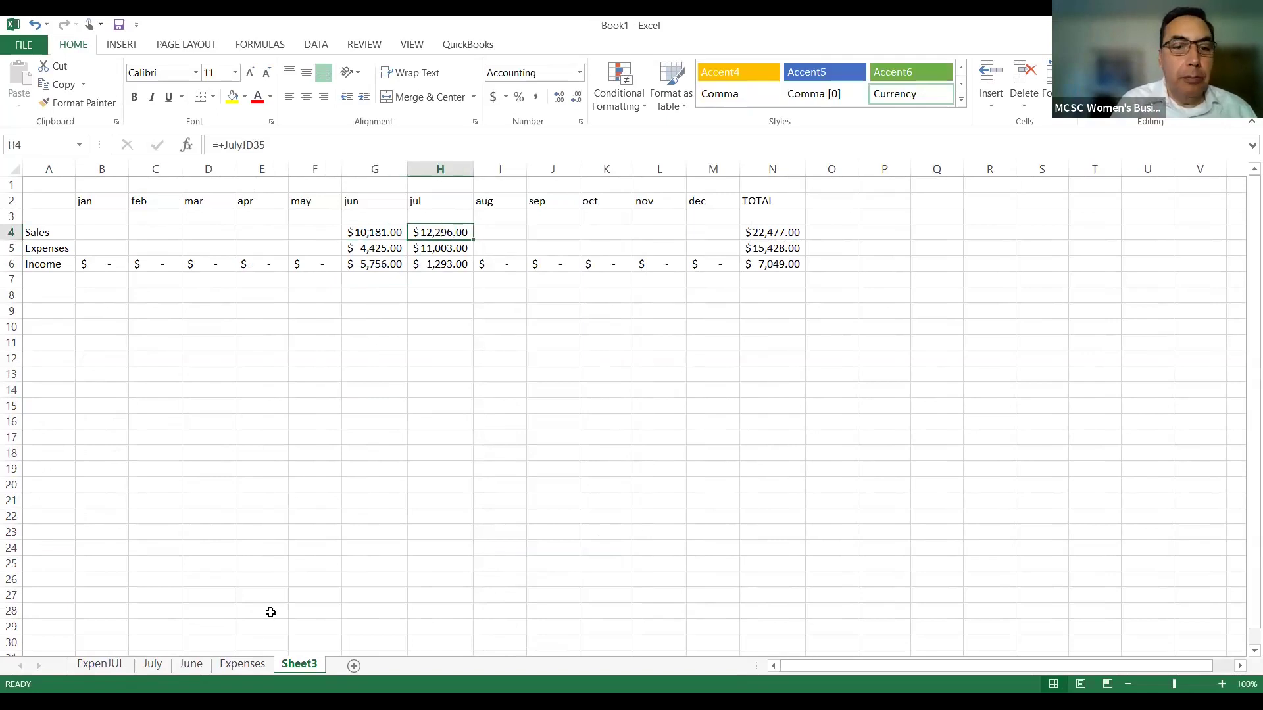
Enter a deposit of 2000 in cell D32 of the July sheet, on the 30-Jun row
{"action": "left_click", "coordinate": [158, 666]}
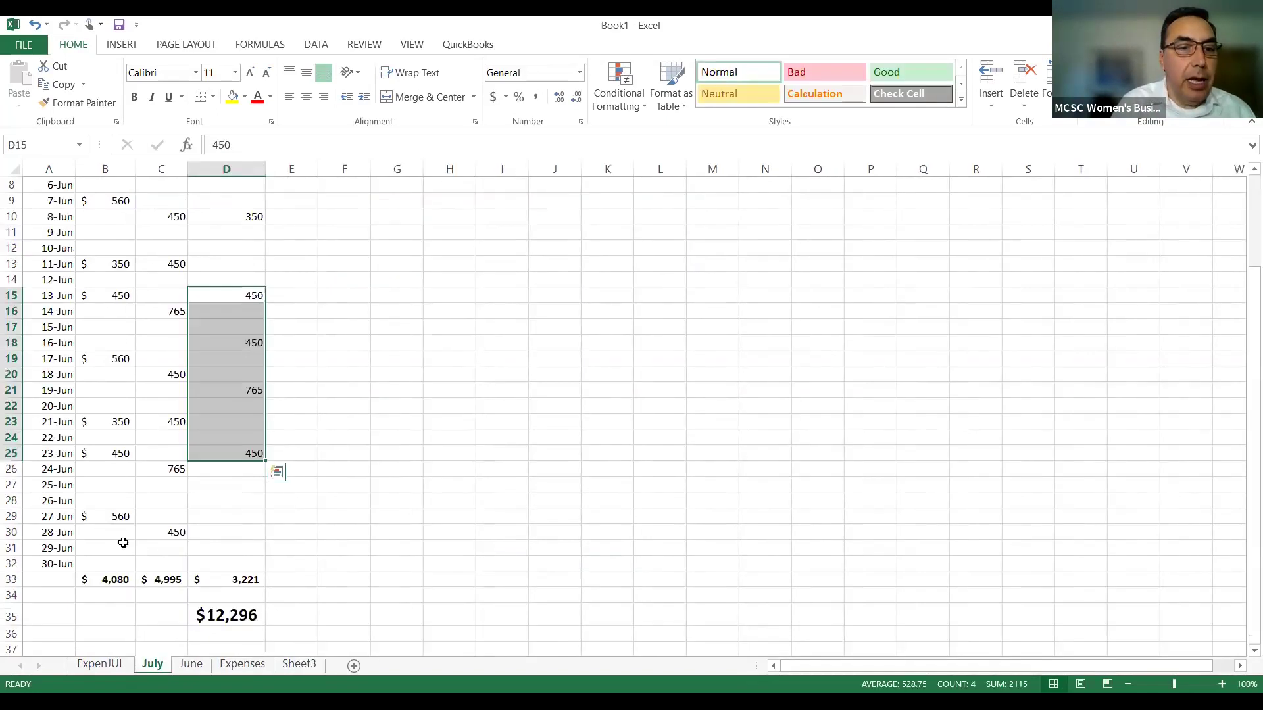
{"action": "left_click", "coordinate": [226, 556]}
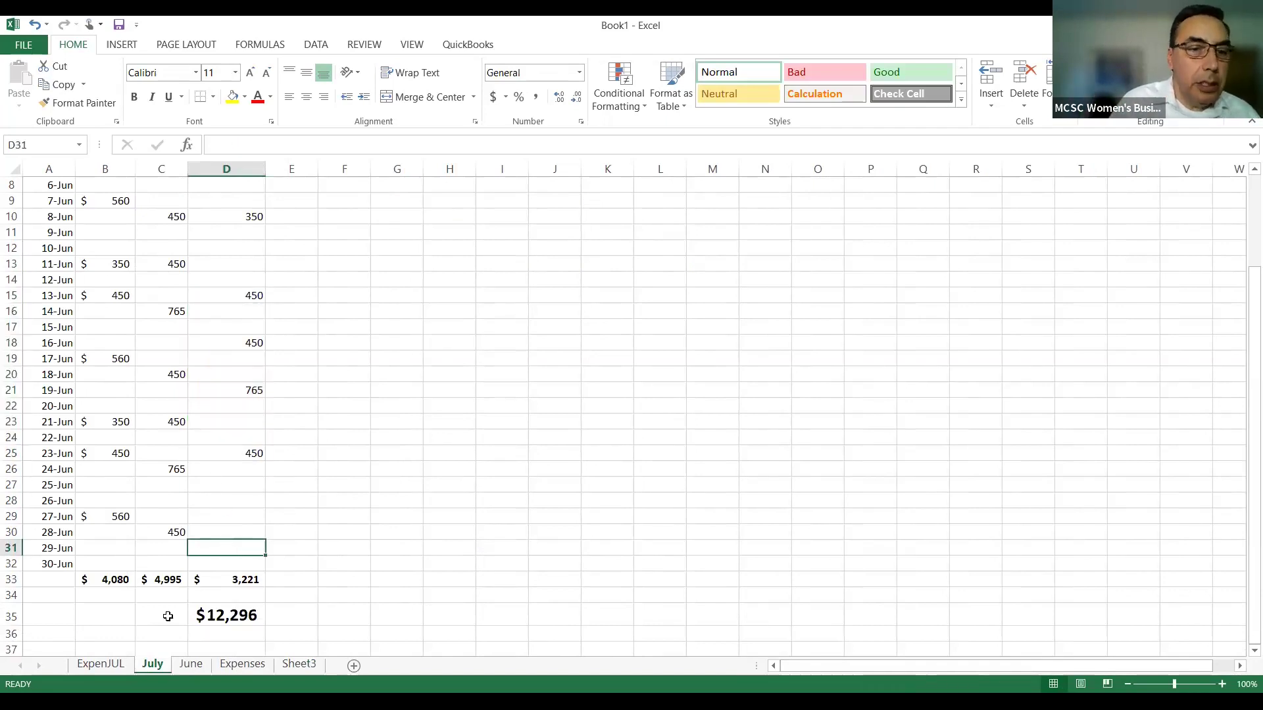
{"action": "left_click", "coordinate": [218, 568]}
{"action": "type", "text": "500"}
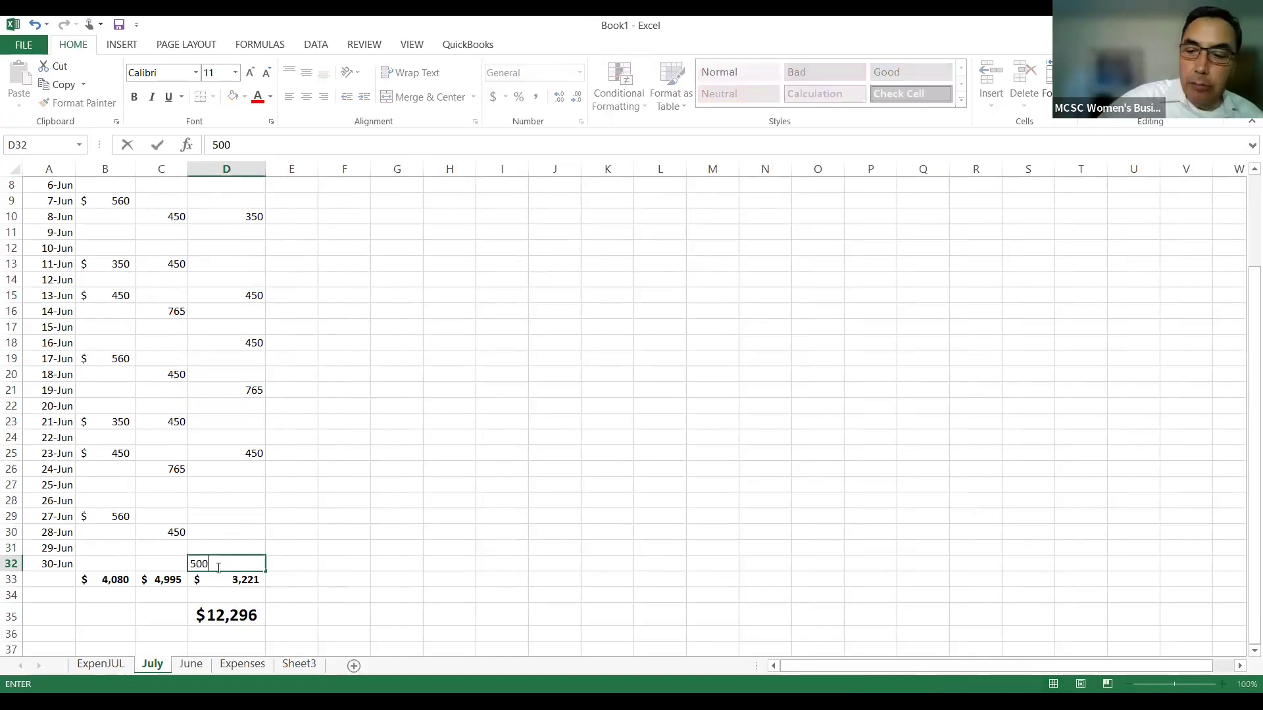
{"action": "key", "text": "BackSpace"}
{"action": "key", "text": "BackSpace"}
{"action": "key", "text": "BackSpace"}
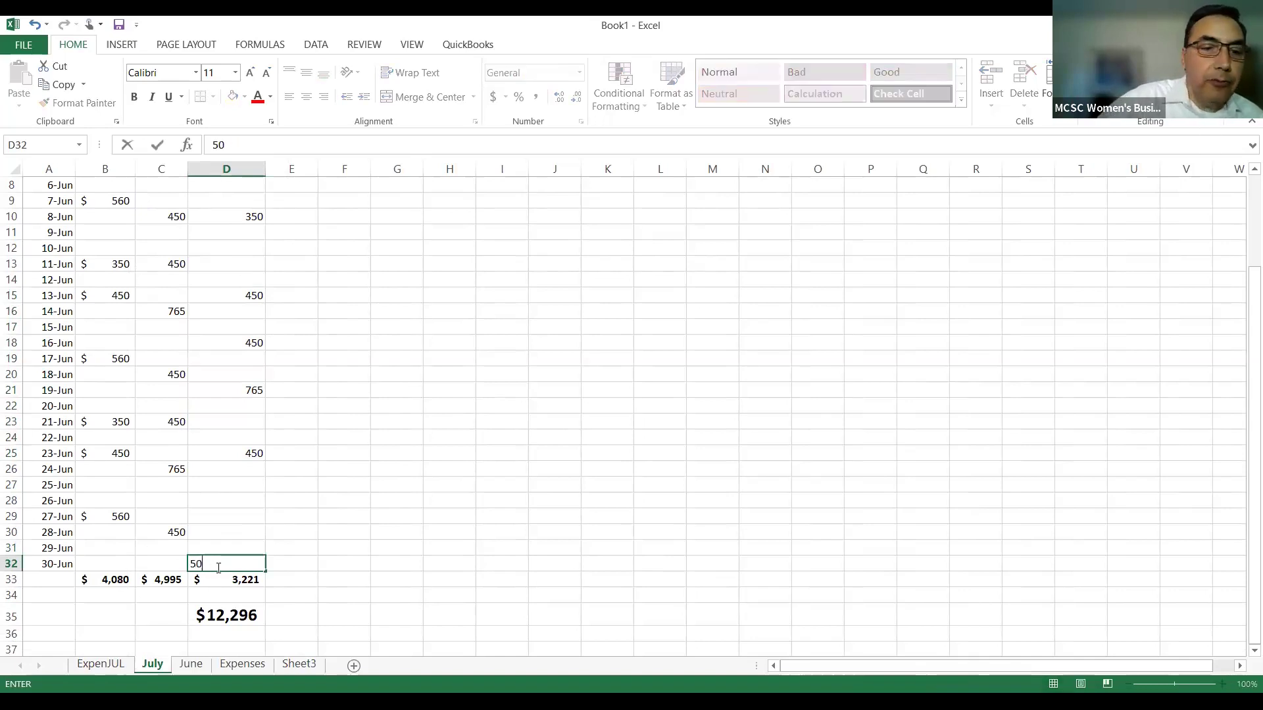
{"action": "type", "text": "2000"}
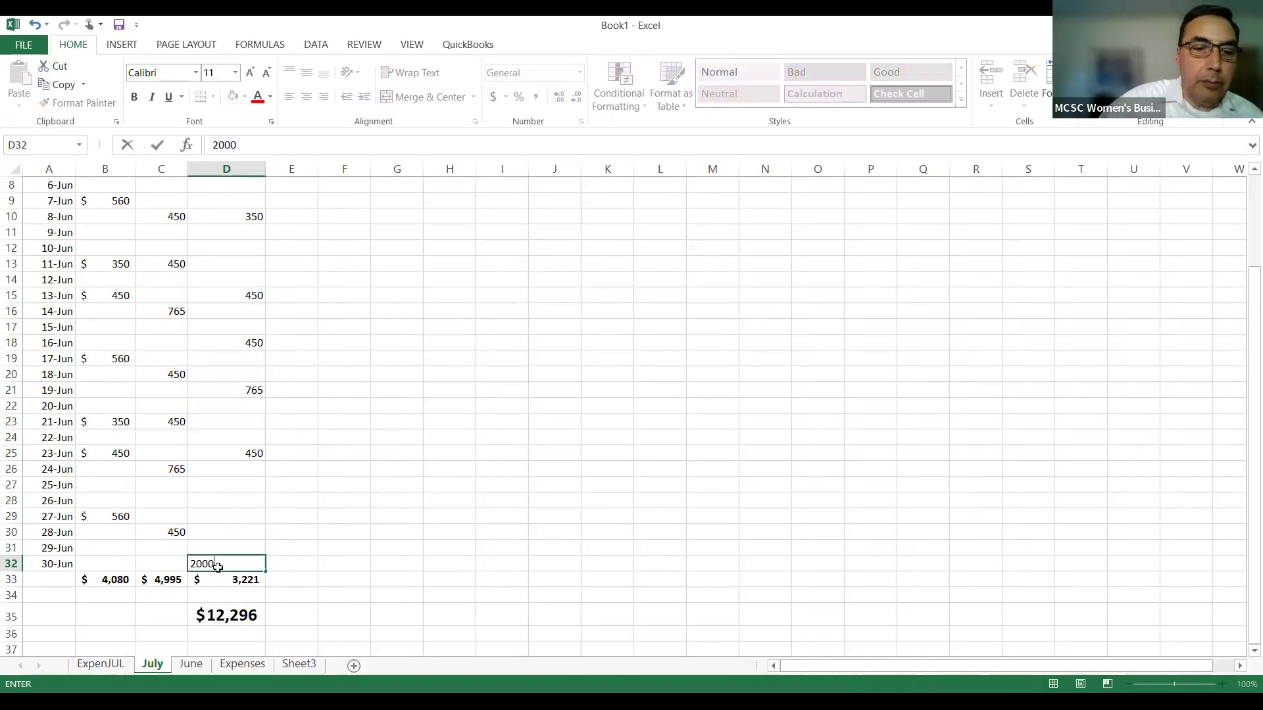
{"action": "key", "text": "Return"}
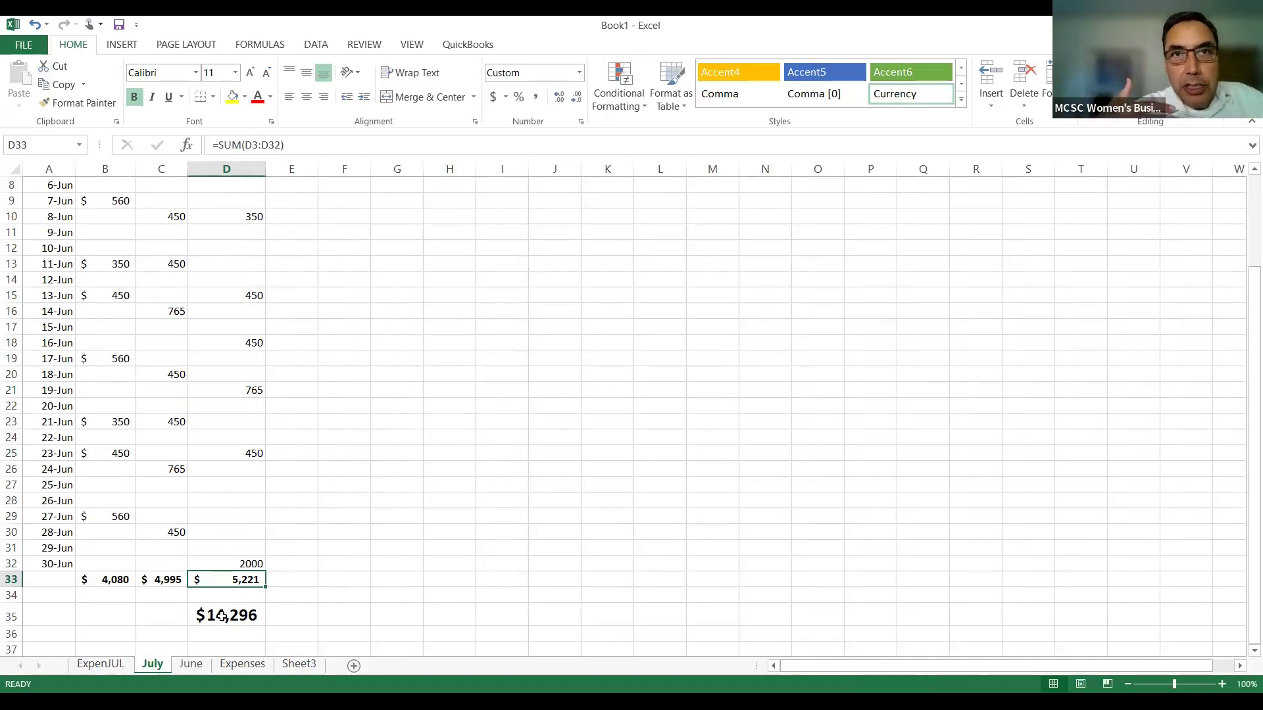
Compare the July sales in the Sheet3 summary with the deposit total on the July sheet
{"action": "left_click", "coordinate": [299, 664]}
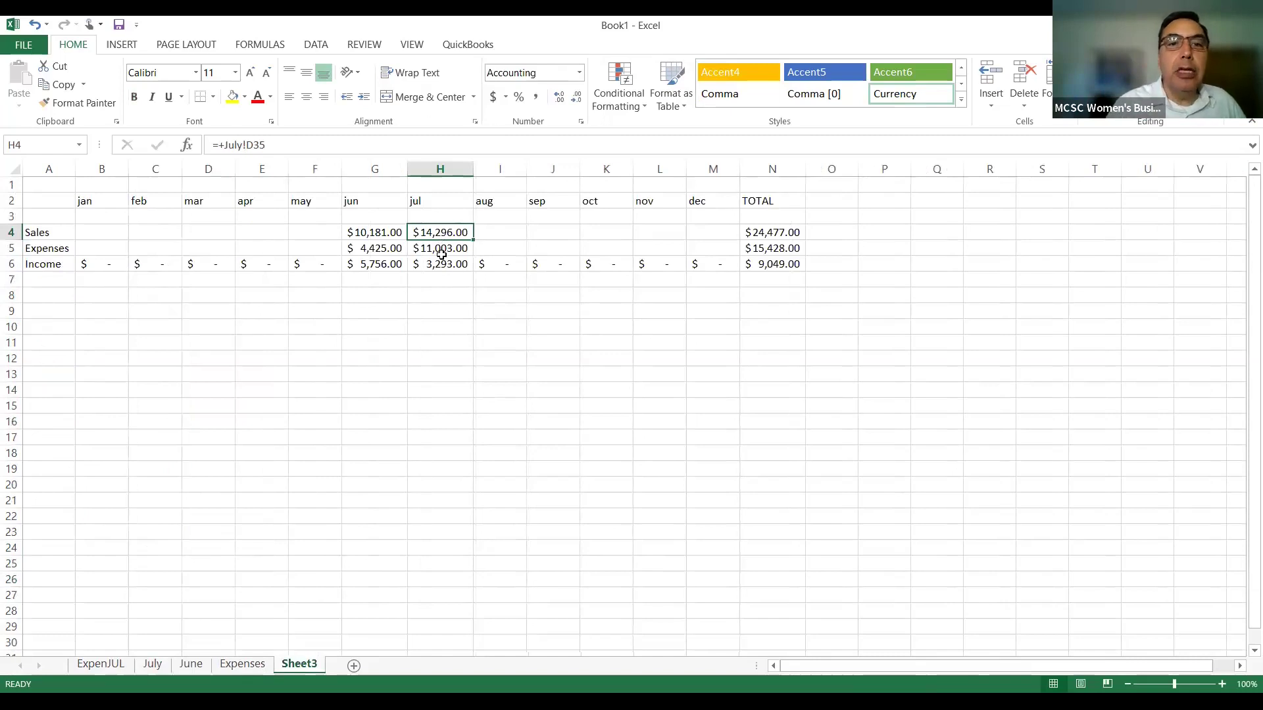
{"action": "left_click", "coordinate": [166, 666]}
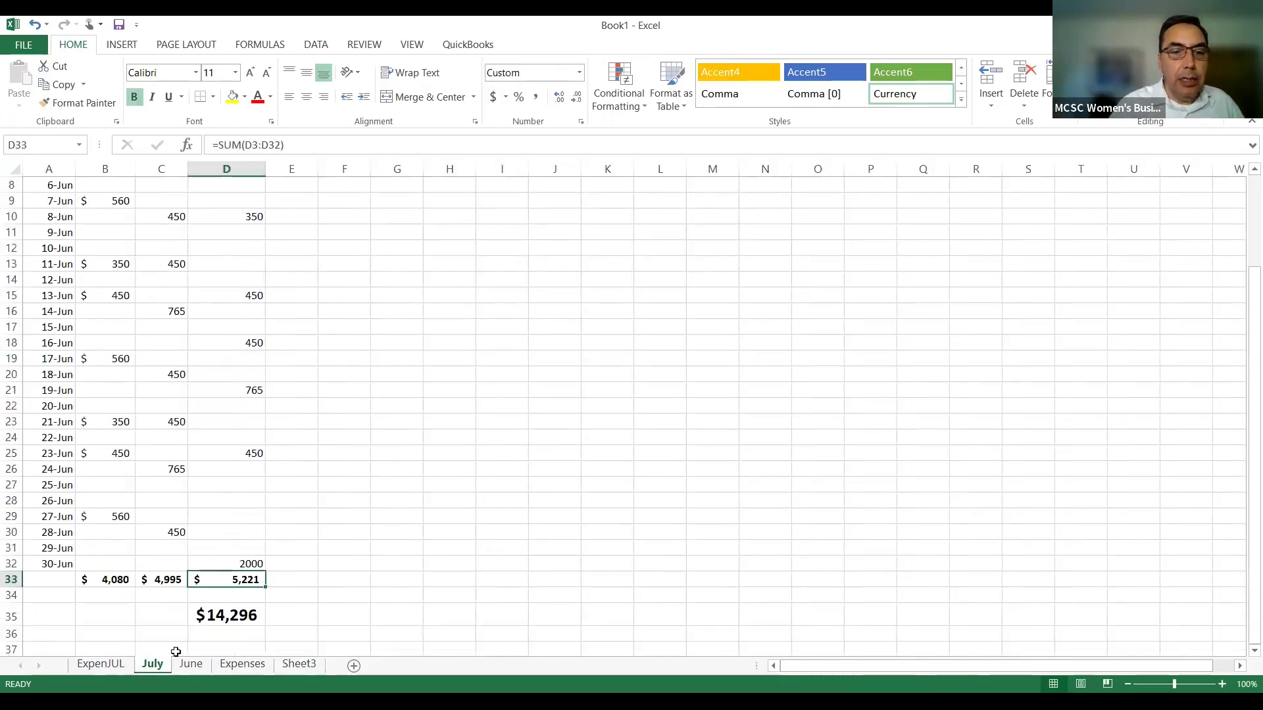
{"action": "left_click", "coordinate": [300, 665]}
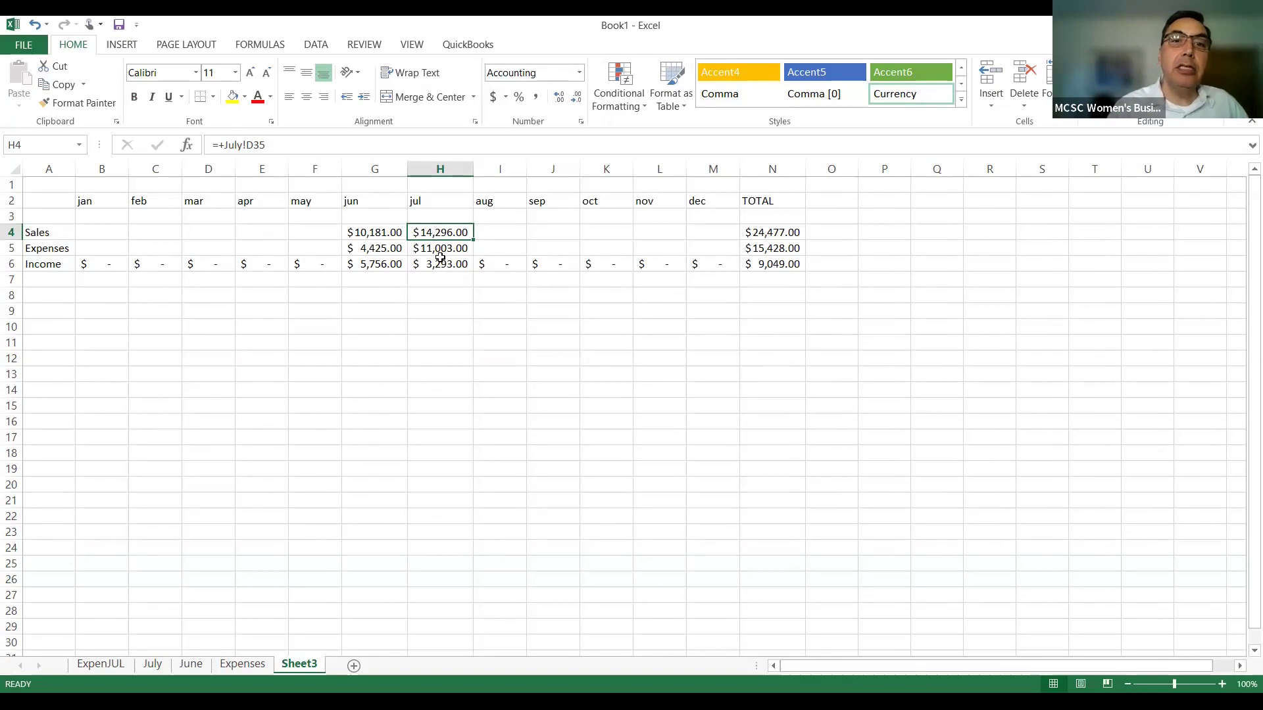
{"action": "left_click", "coordinate": [157, 664]}
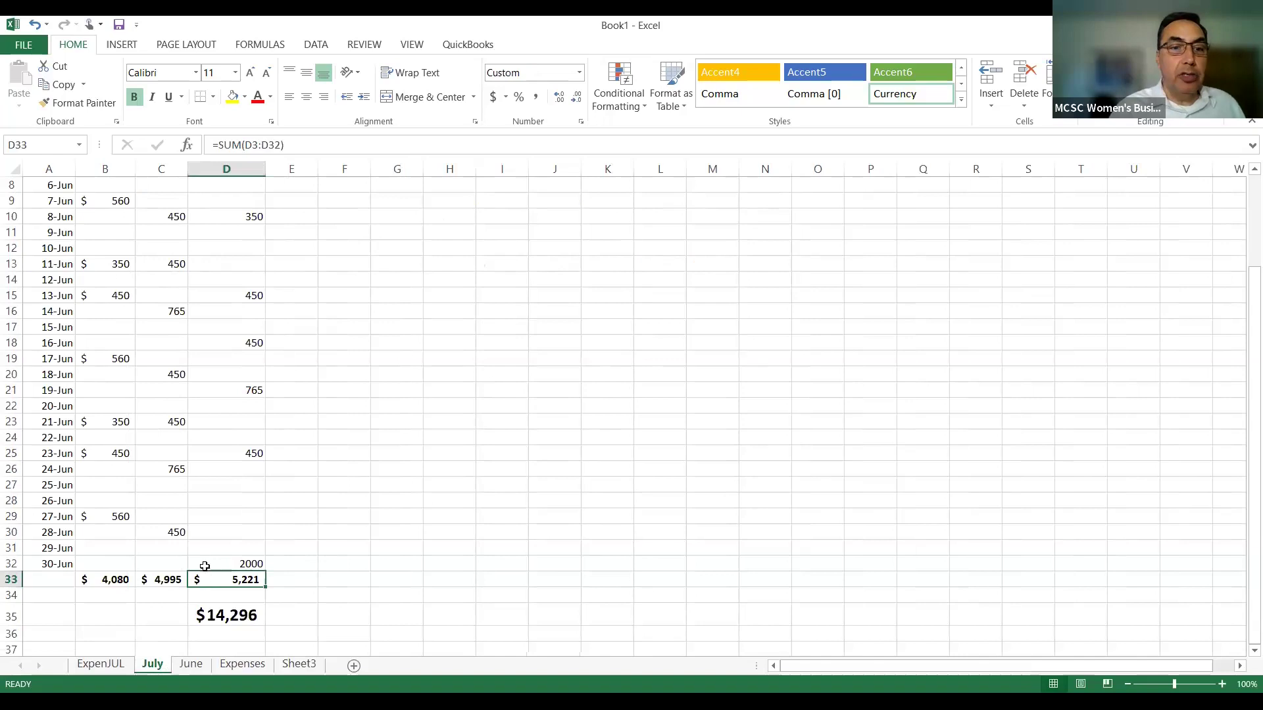
Enter a 500 advertising expense for 29-Jun in cell B31 of the ExpenJUL sheet
{"action": "left_click", "coordinate": [113, 665]}
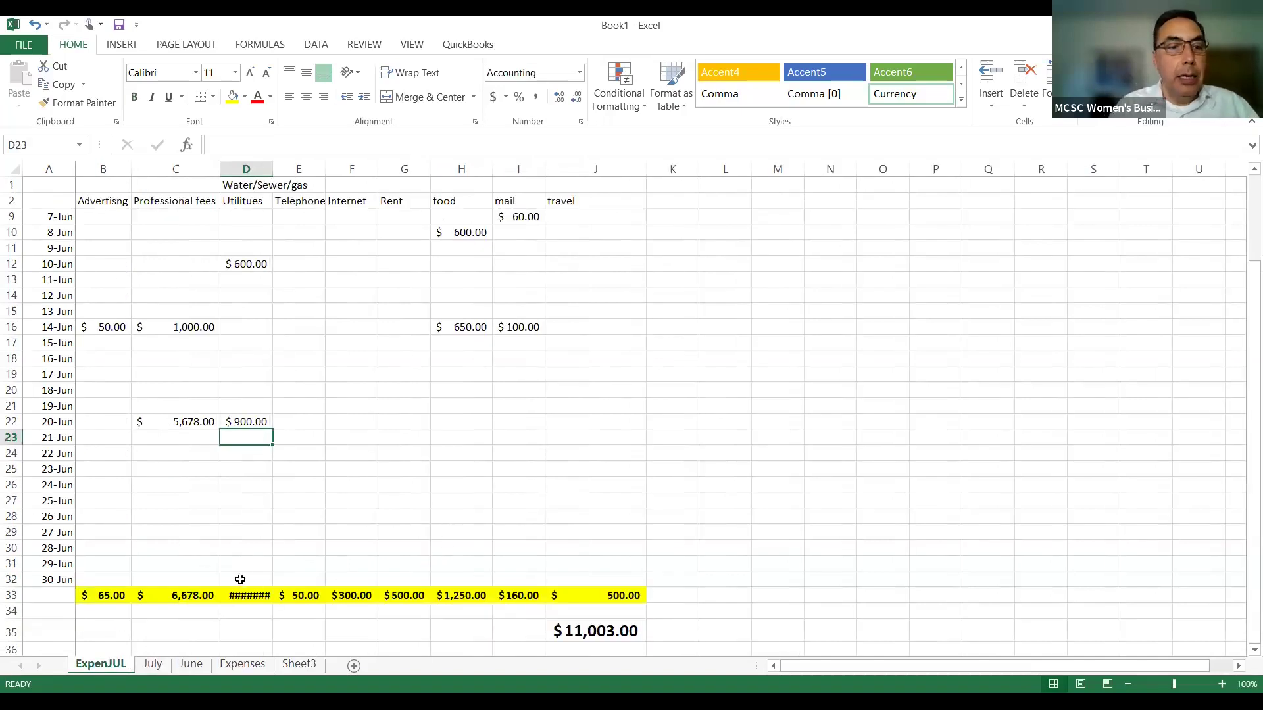
{"action": "left_click", "coordinate": [96, 559]}
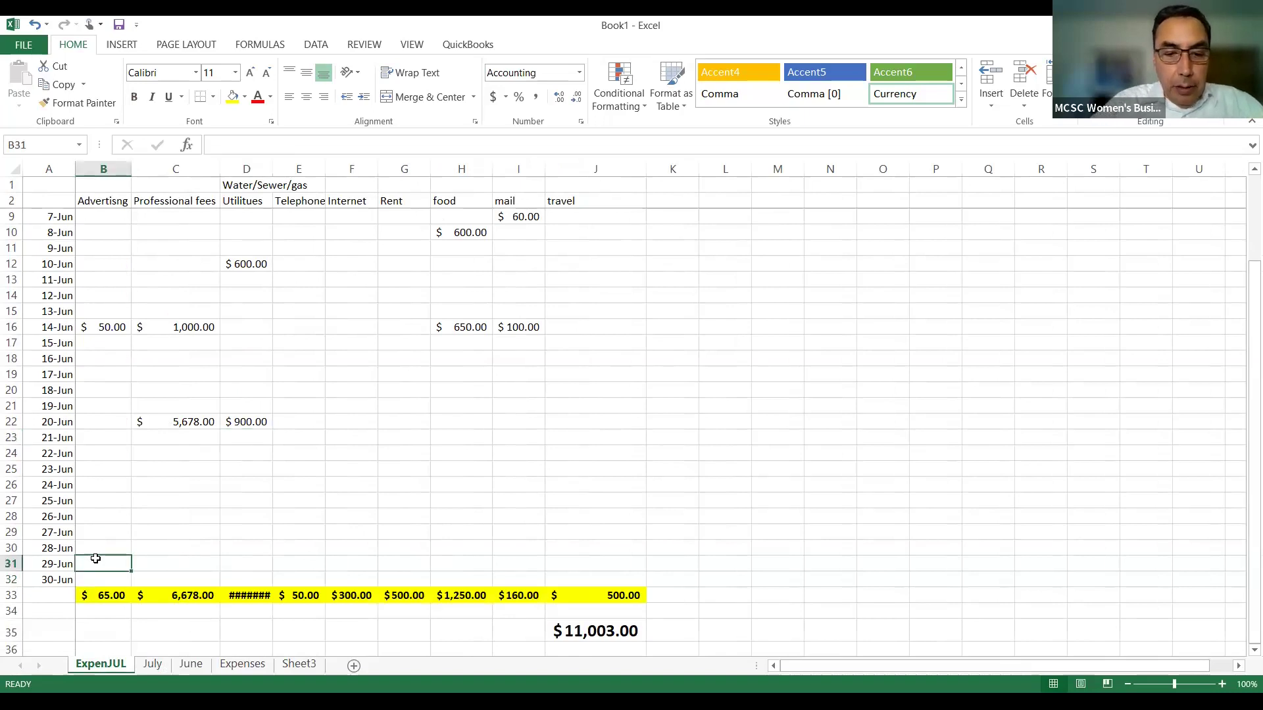
{"action": "type", "text": "500"}
{"action": "key", "text": "Return"}
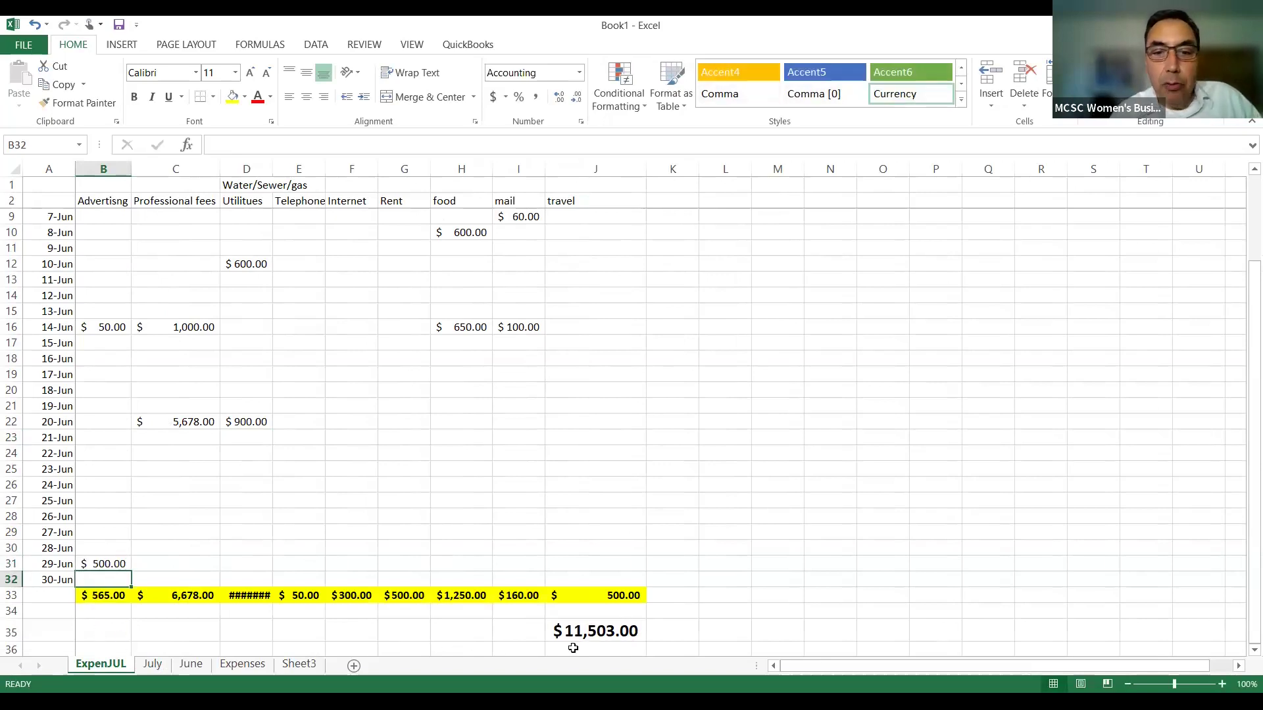
Check the July expenses link in the Sheet3 summary and look over the entries and total on the ExpenJUL sheet
{"action": "left_click", "coordinate": [299, 664]}
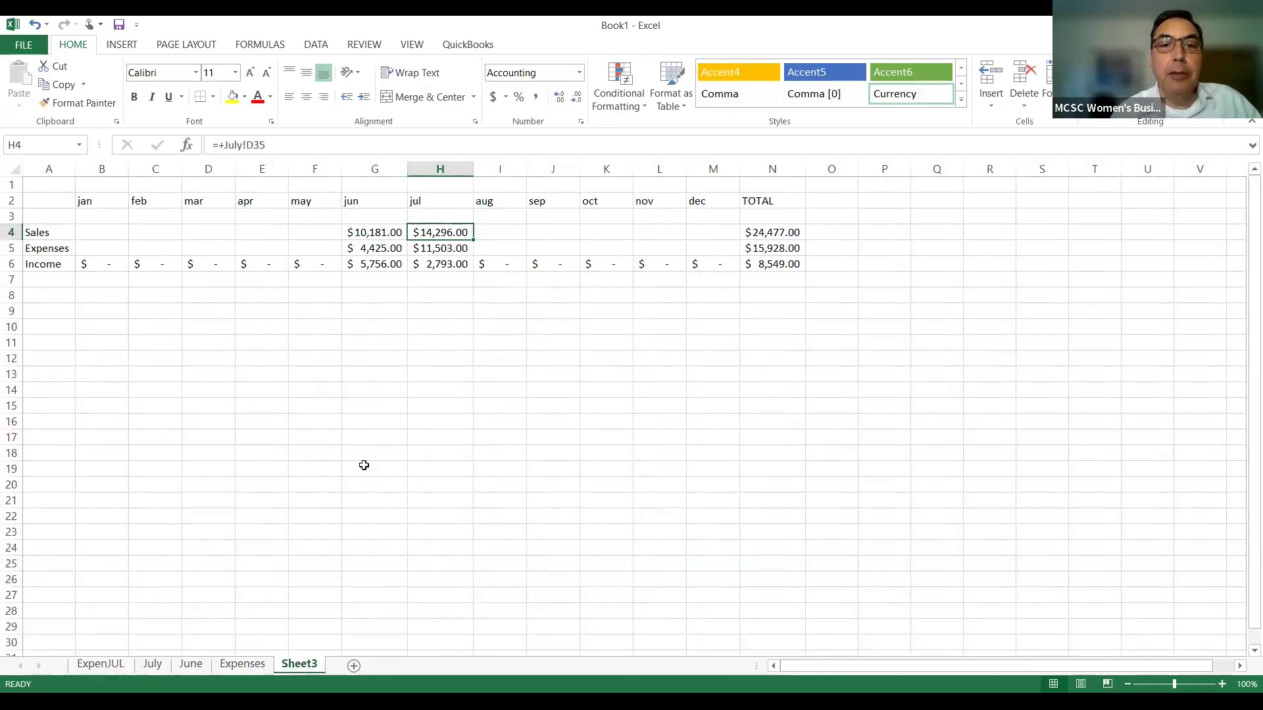
{"action": "left_click", "coordinate": [435, 245]}
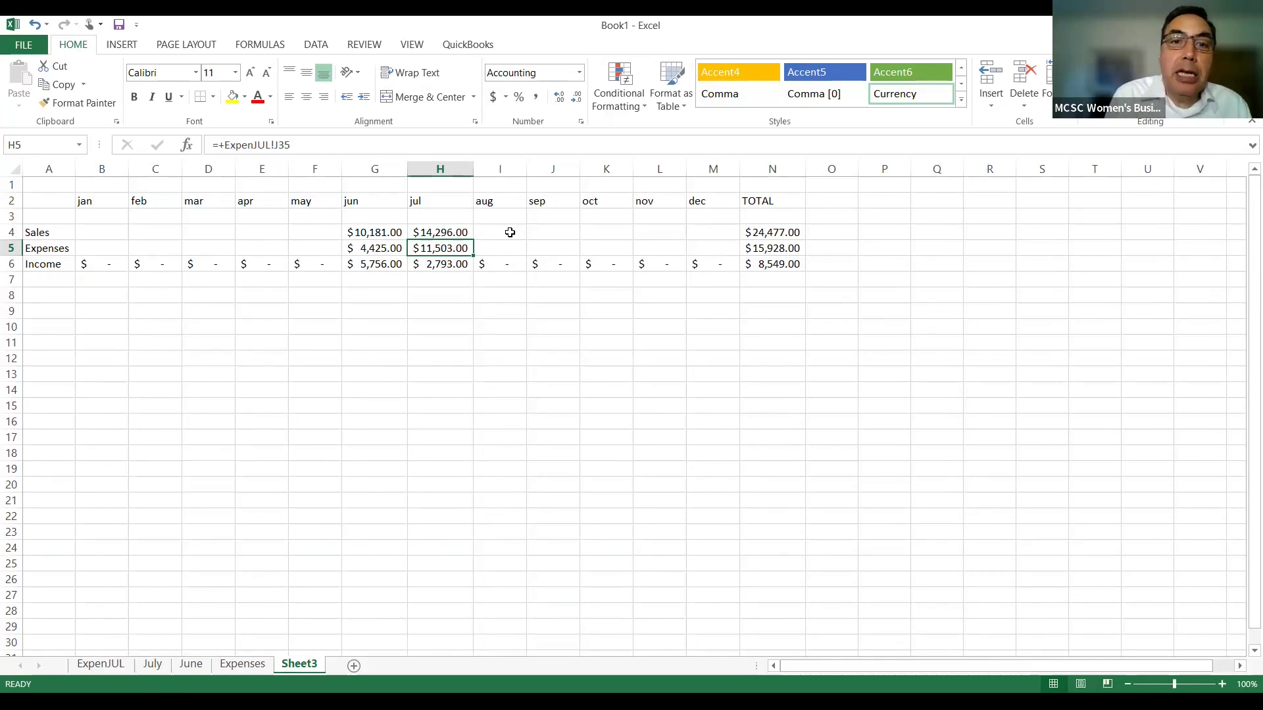
{"action": "left_click", "coordinate": [688, 236]}
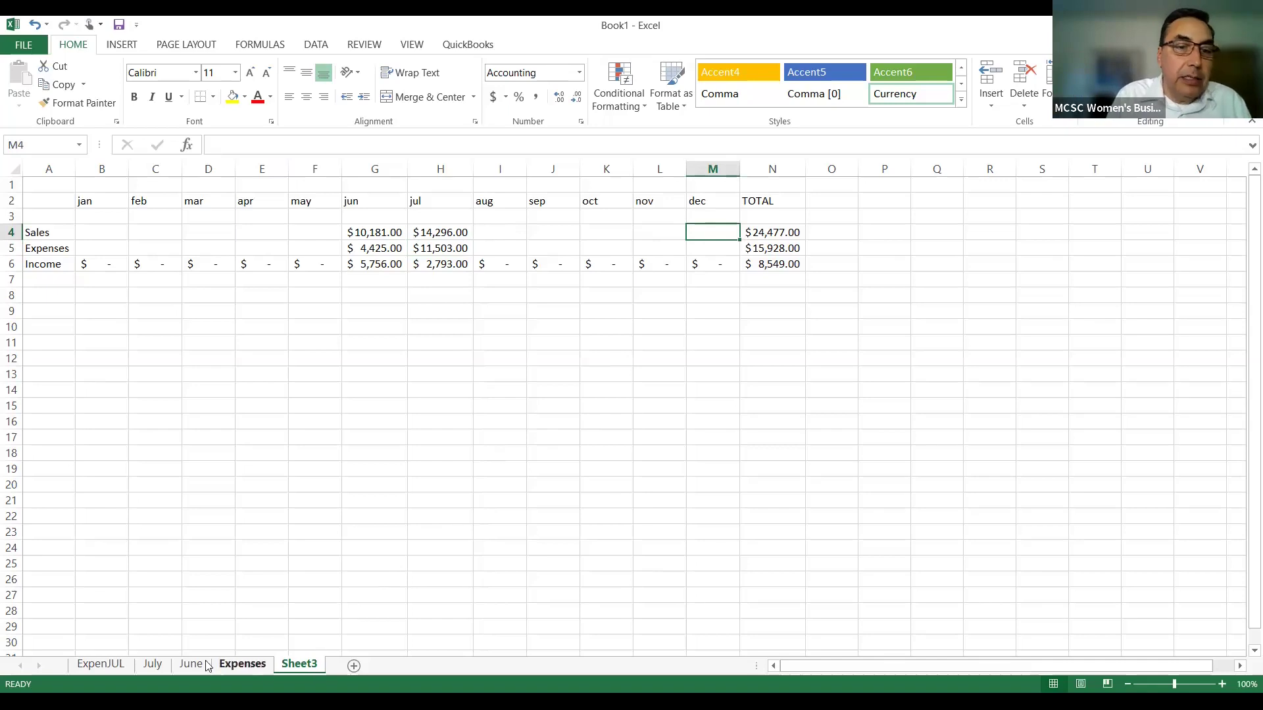
{"action": "left_click", "coordinate": [102, 665]}
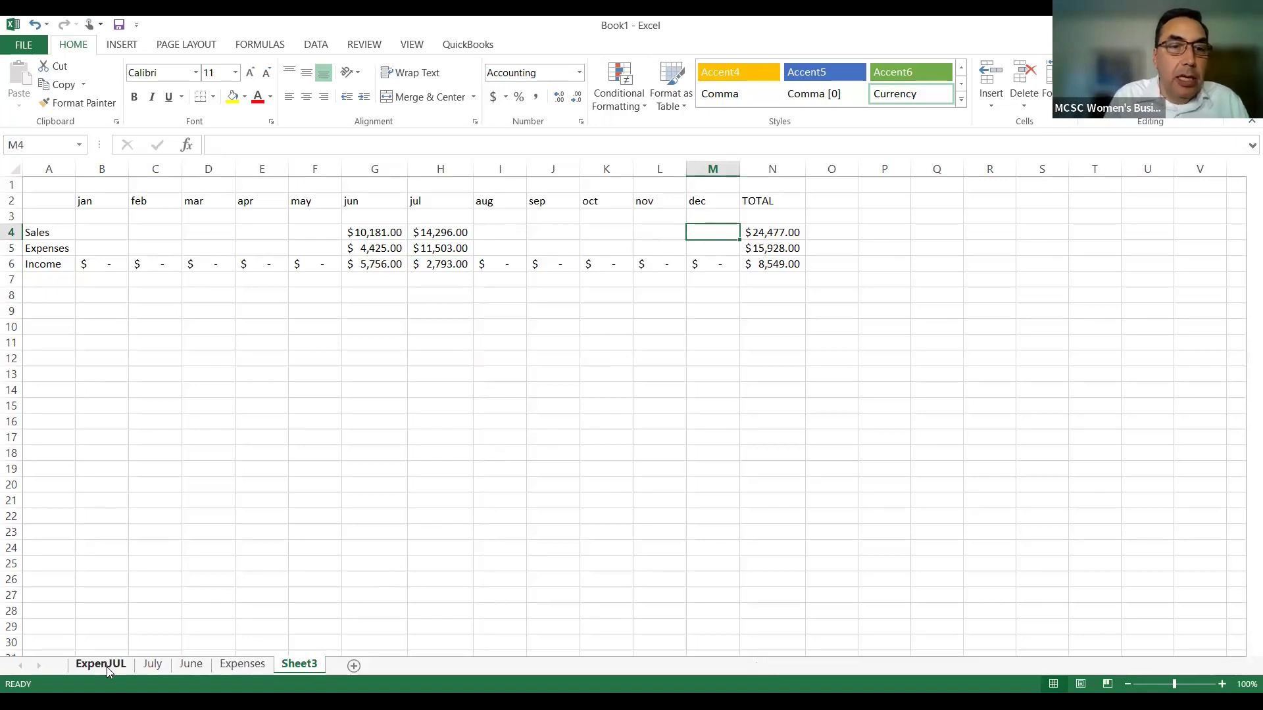
{"action": "scroll", "coordinate": [144, 328], "scroll_direction": "up", "scroll_amount": 3}
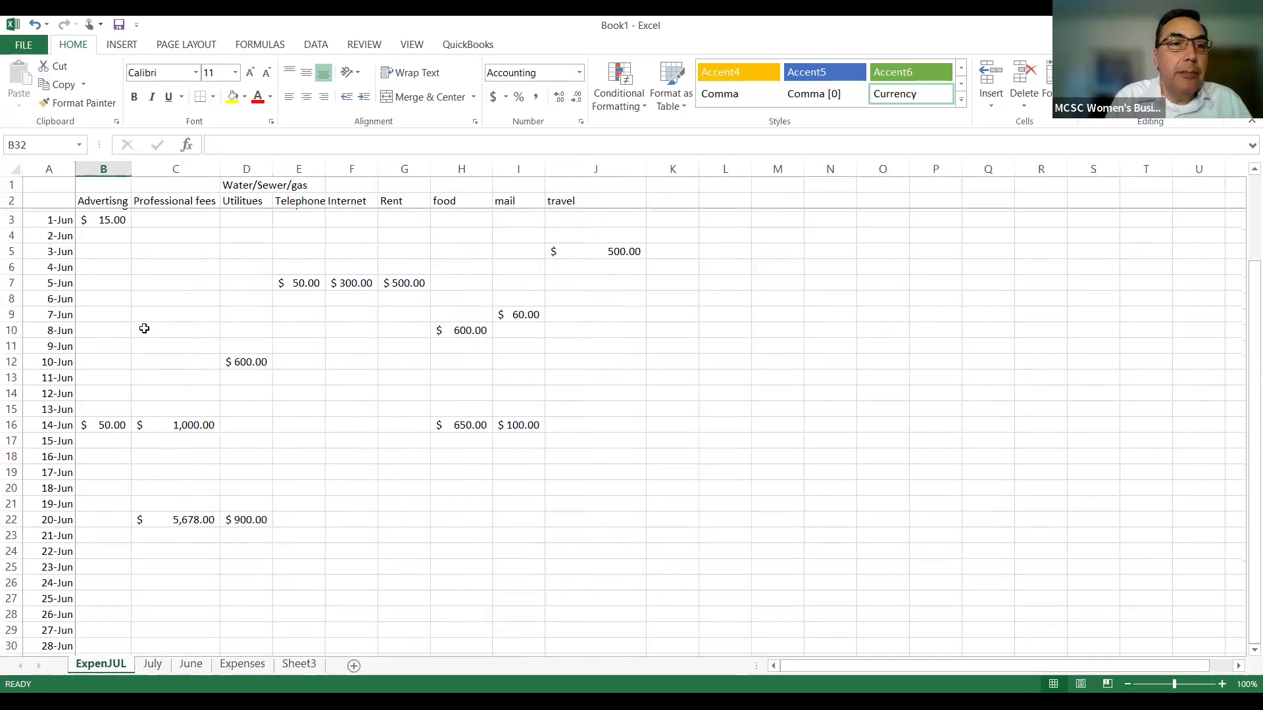
{"action": "scroll", "coordinate": [144, 328], "scroll_direction": "down", "scroll_amount": 3}
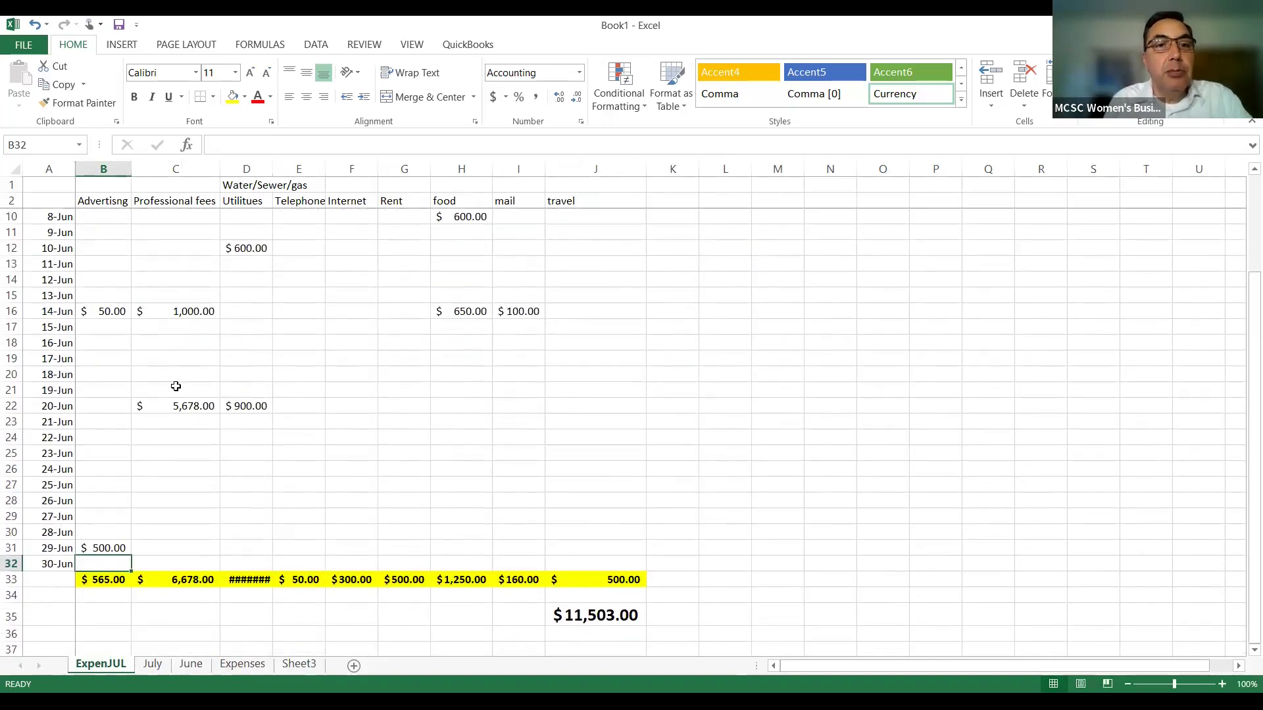